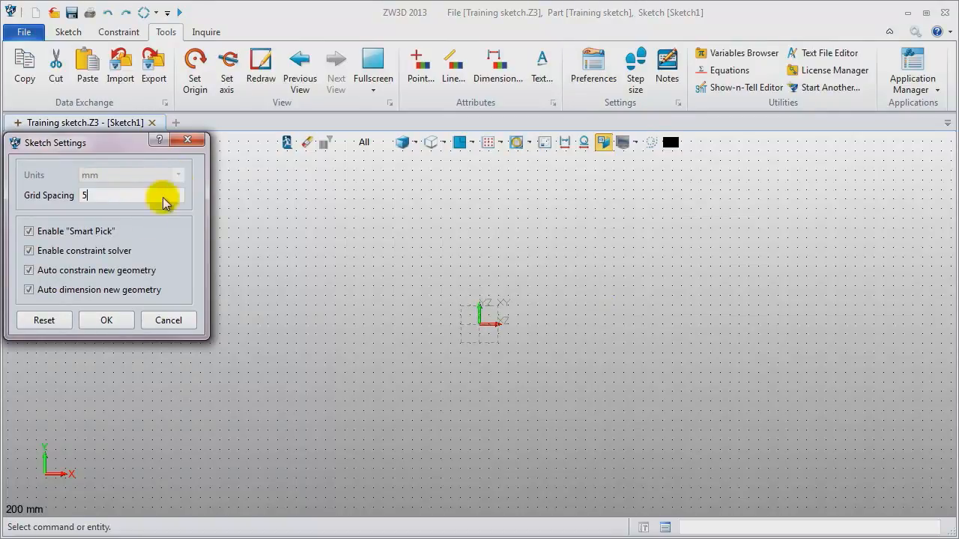
# - Turn off the constraint solver in the sketch settings, and review the 2D and file pages of the program configuration
pyautogui.click(95, 255)
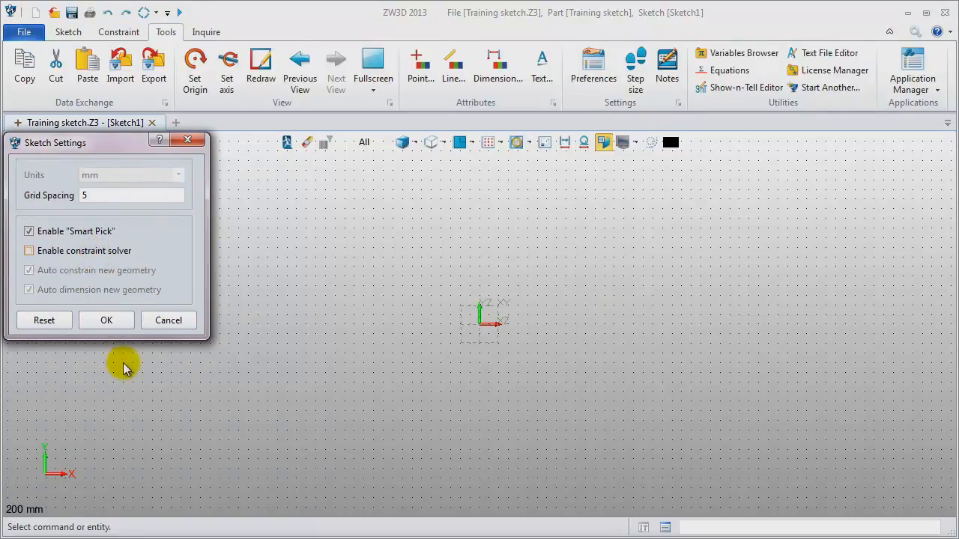
pyautogui.click(108, 322)
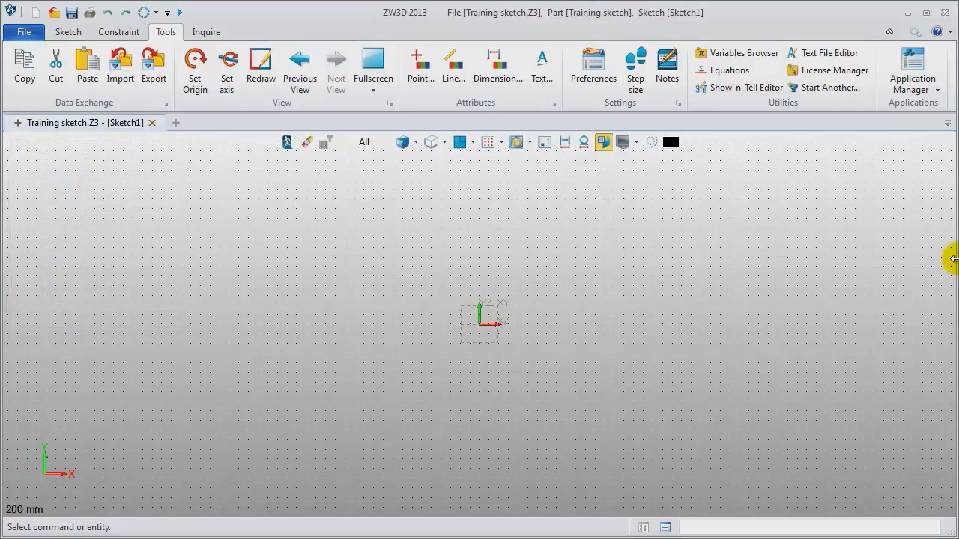
pyautogui.click(914, 33)
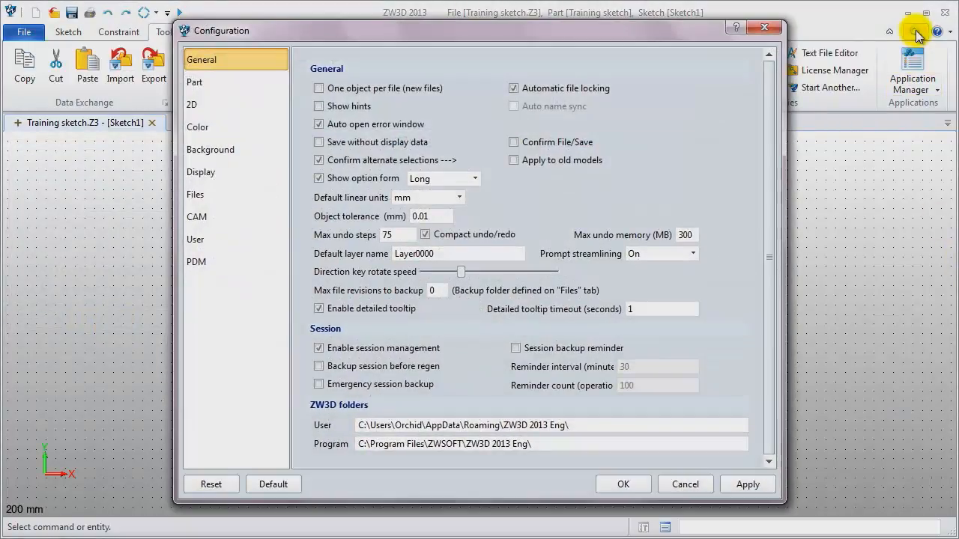
pyautogui.click(209, 111)
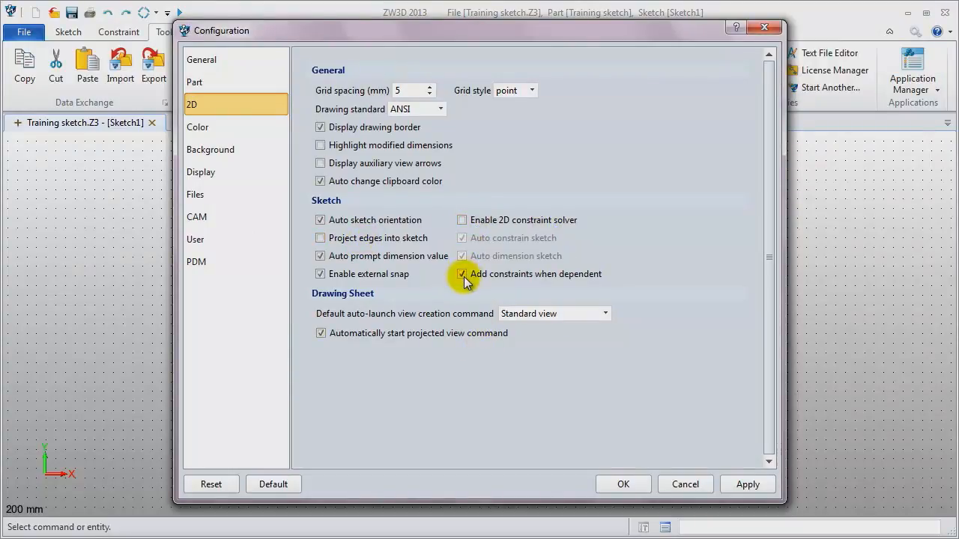
pyautogui.click(235, 196)
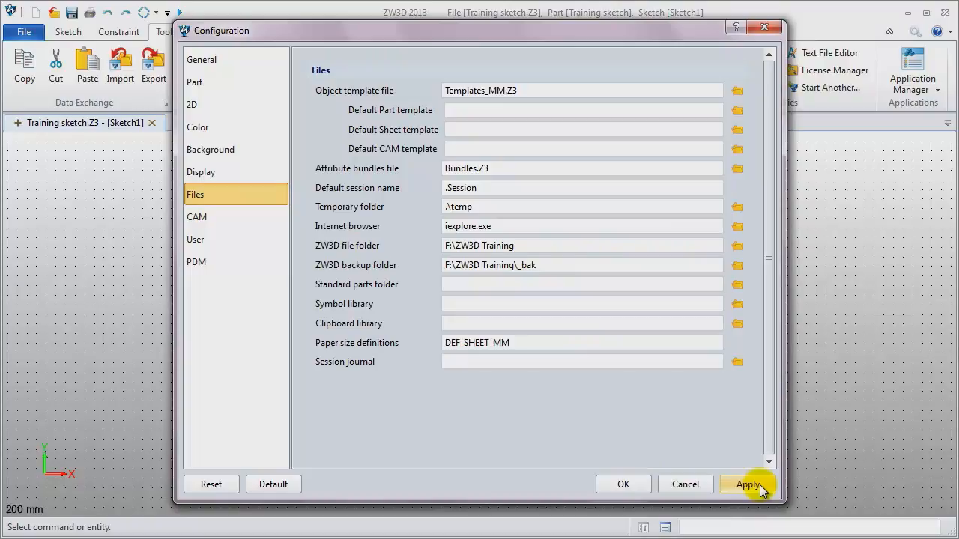
pyautogui.click(623, 485)
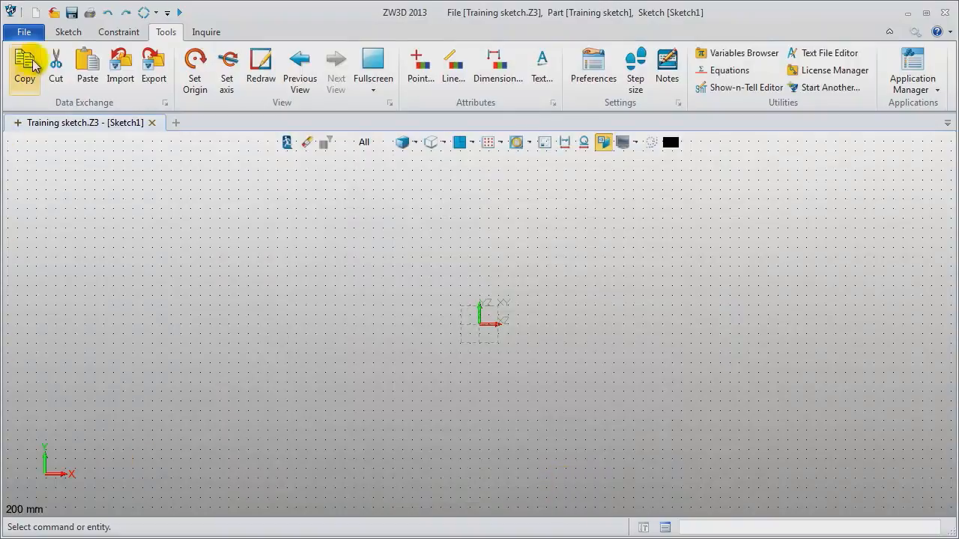
# - Draw a triangular double line beside the rectangle-free origin area, picking three corners and returning to the first, with the base about 106 mm long
pyautogui.click(67, 34)
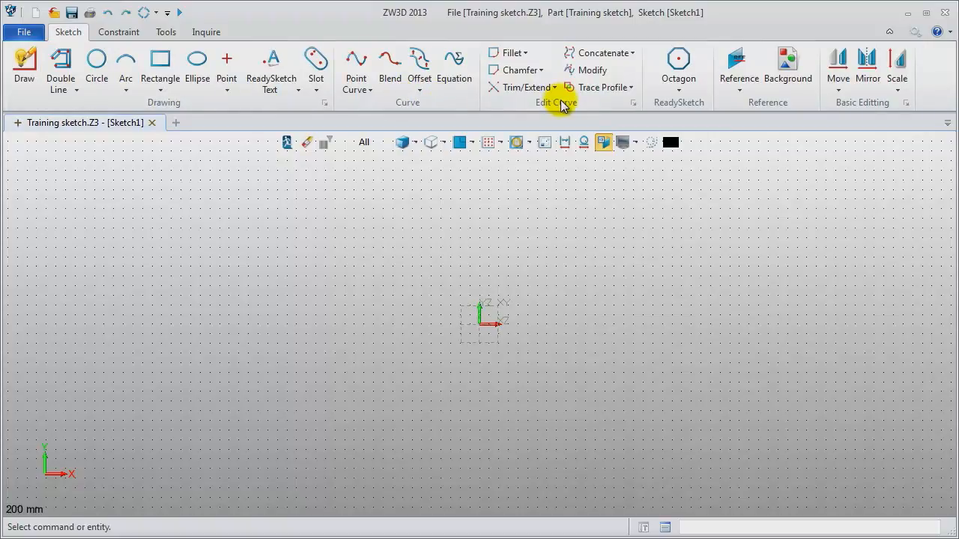
pyautogui.click(76, 90)
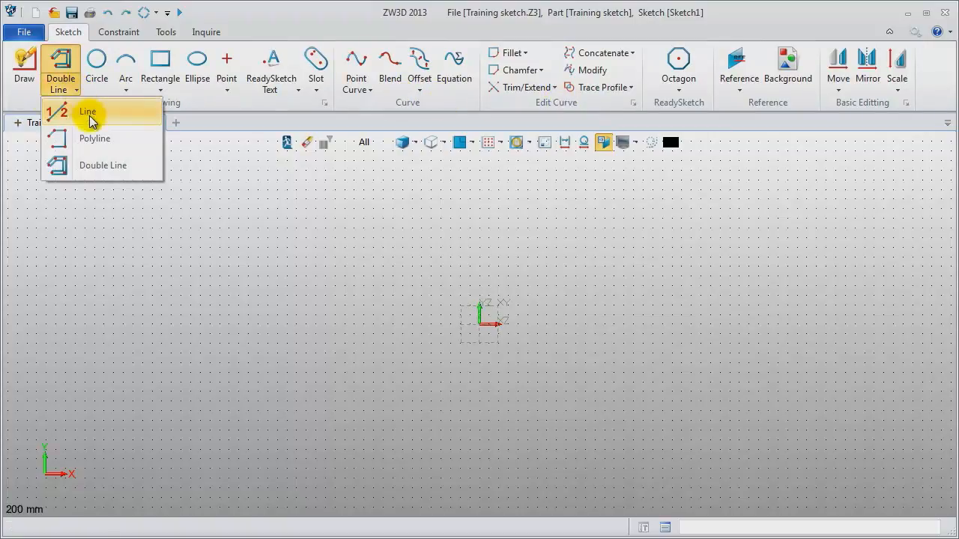
pyautogui.click(105, 164)
pyautogui.click(46, 286)
pyautogui.click(161, 181)
pyautogui.click(248, 315)
pyautogui.click(46, 291)
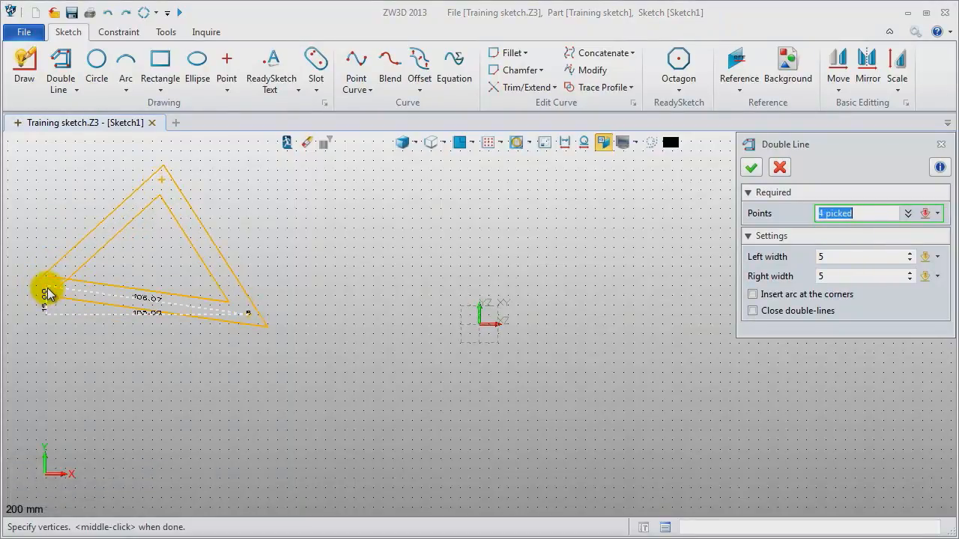
# - Give the double line corner arcs and closed ends, with a left width of 7 and a right width of 9
pyautogui.middleClick(203, 345)
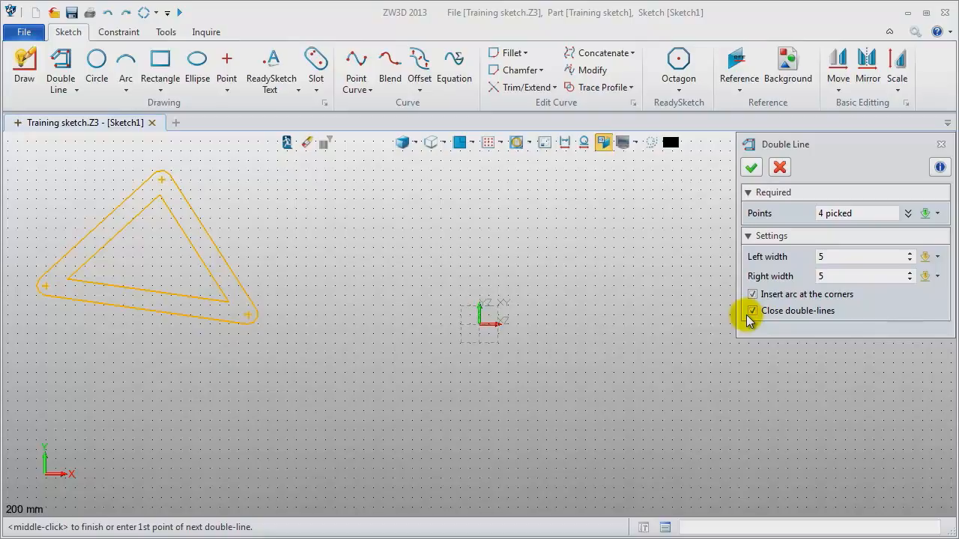
pyautogui.click(844, 274)
pyautogui.scroll(2, 843, 274)
pyautogui.click(840, 258)
pyautogui.scroll(2, 839, 258)
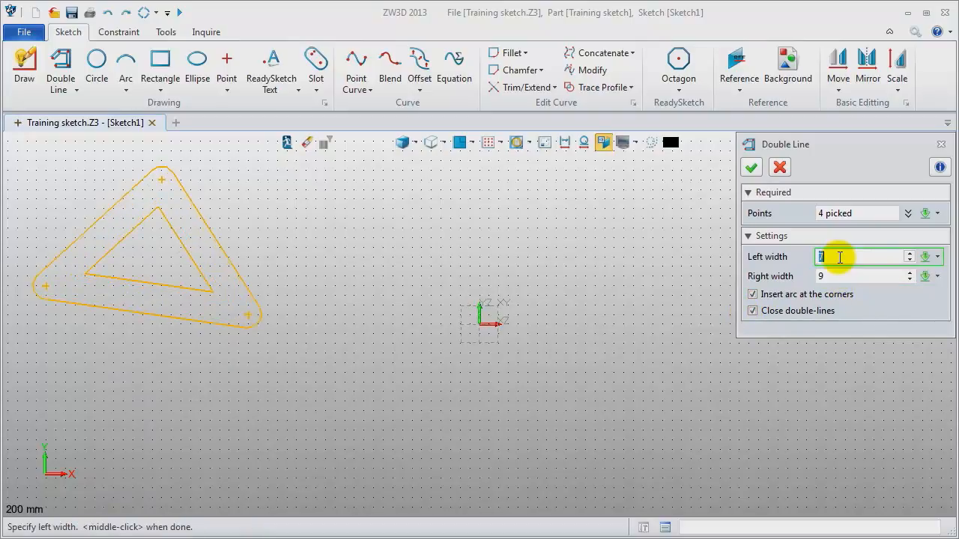
pyautogui.click(751, 167)
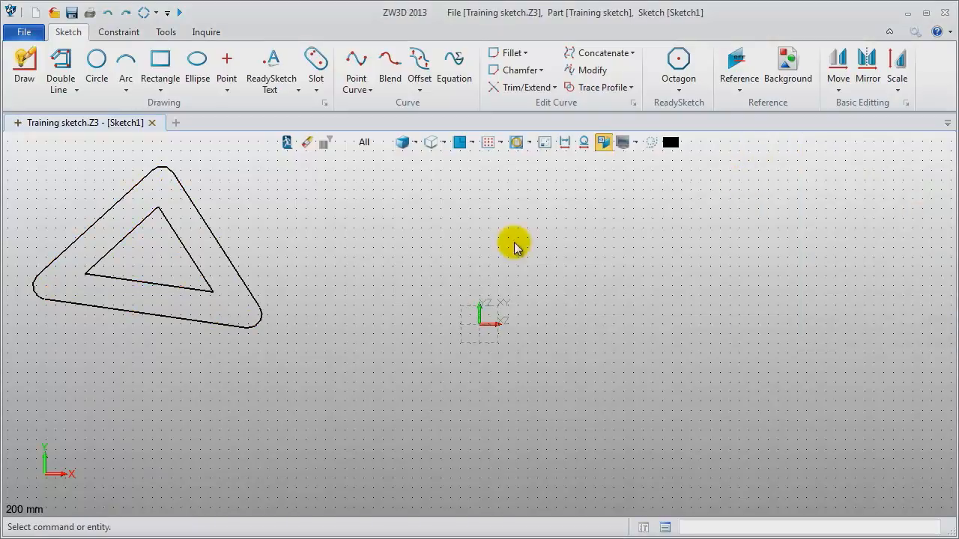
# - Draw a two-corner rectangle just above the origin, with its first corner at about -55, 13.07
pyautogui.click(161, 84)
pyautogui.click(200, 122)
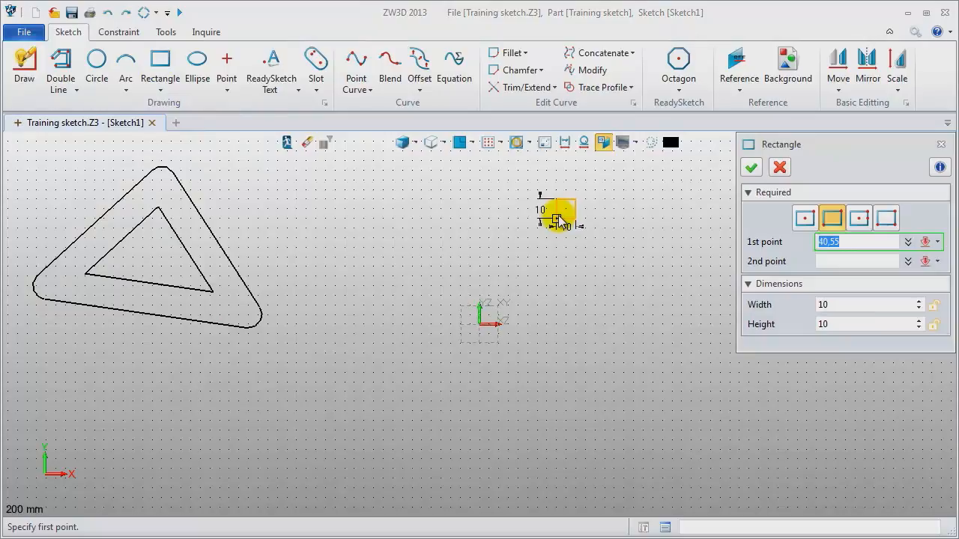
pyautogui.click(374, 299)
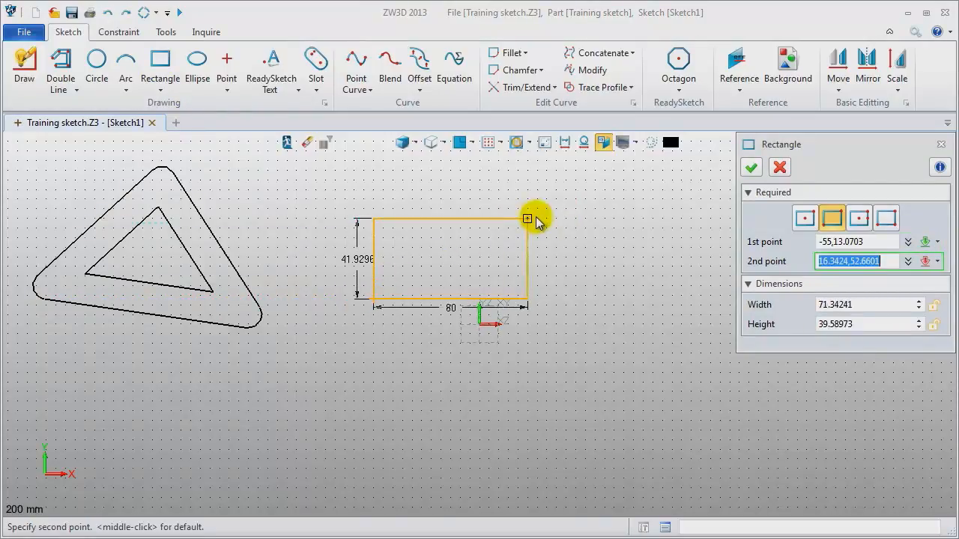
pyautogui.click(567, 207)
pyautogui.middleClick(627, 326)
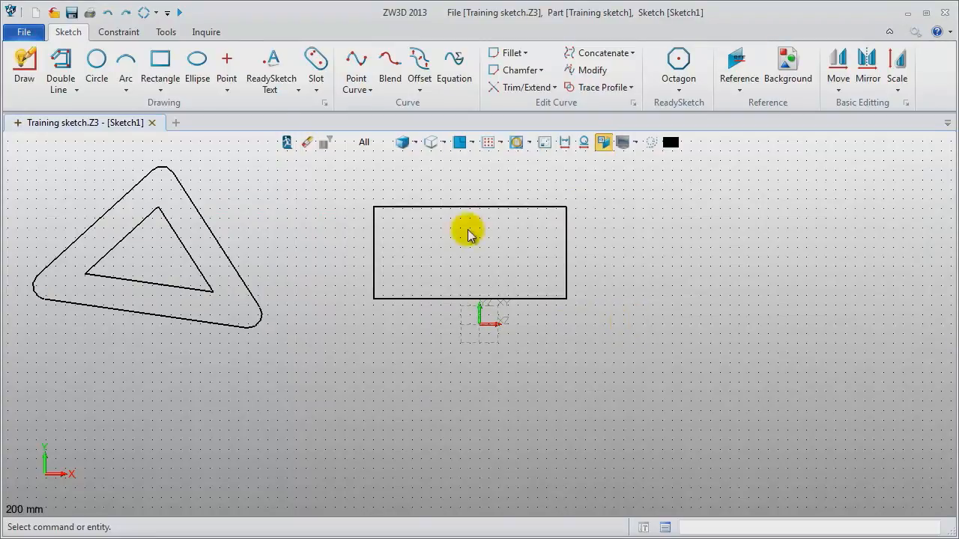
# - Draw a slanted slot with centers at 105, 75 and about 215, 8.79 and a radius of 15
pyautogui.click(315, 65)
pyautogui.moveTo(866, 159); pyautogui.dragTo(860, 378)
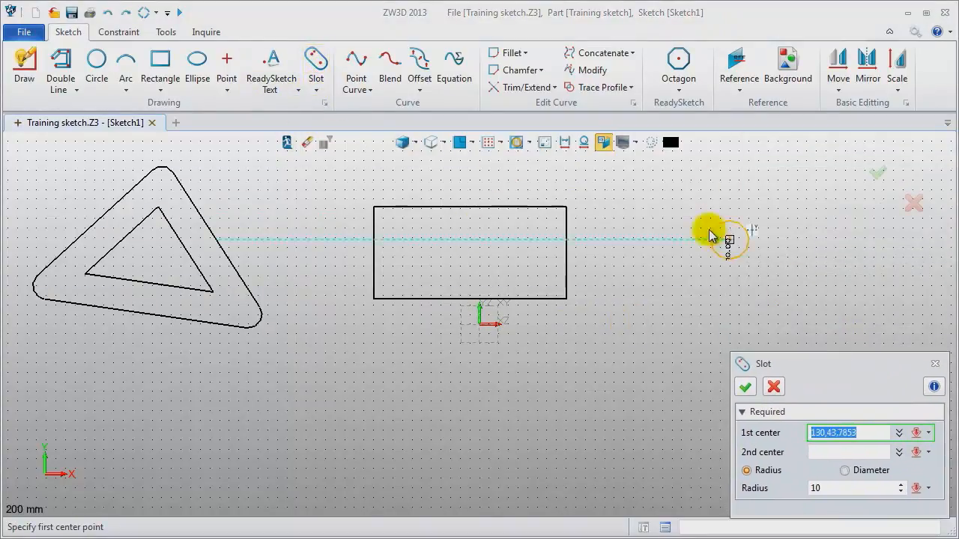
pyautogui.click(682, 181)
pyautogui.click(893, 308)
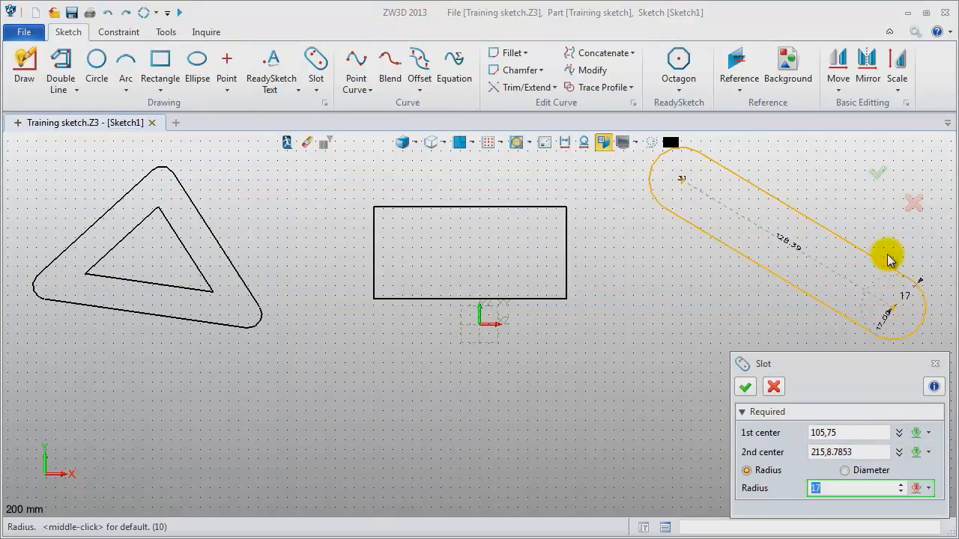
pyautogui.write('15')
pyautogui.press('Return')
pyautogui.middleClick(839, 238)
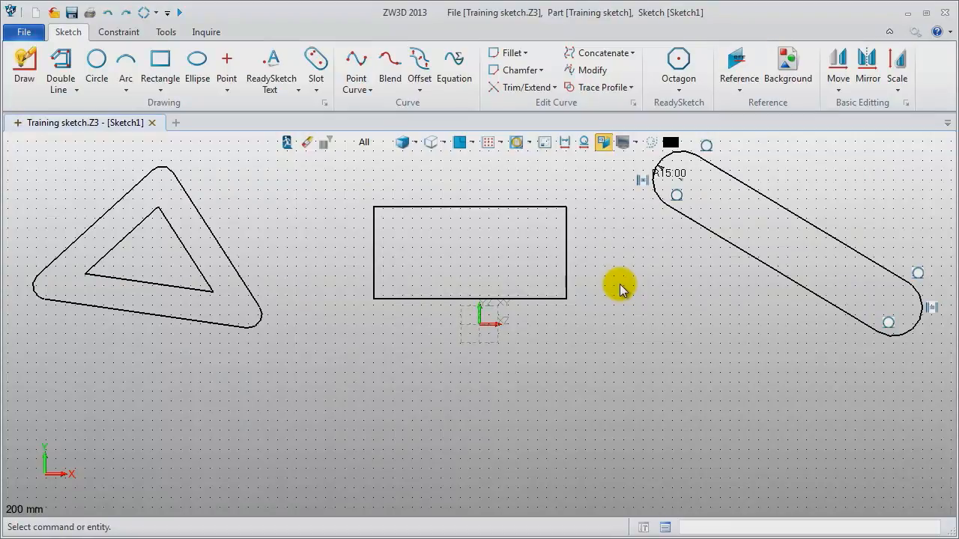
# - Draw an open degree 3 point curve through four points, forming a wave below the triangle and rectangle
pyautogui.click(352, 71)
pyautogui.click(106, 468)
pyautogui.click(238, 421)
pyautogui.click(328, 472)
pyautogui.click(497, 427)
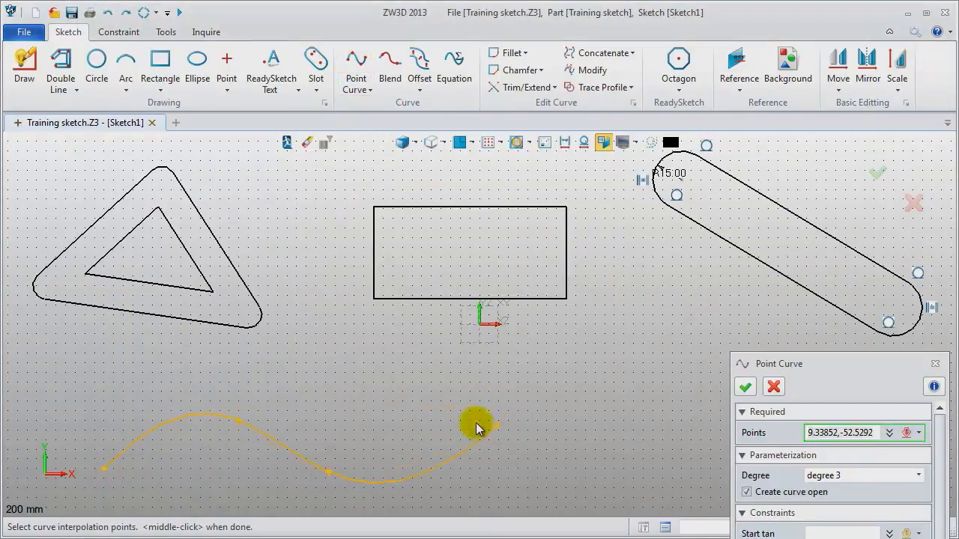
pyautogui.middleClick(384, 417)
pyautogui.middleClick(383, 418)
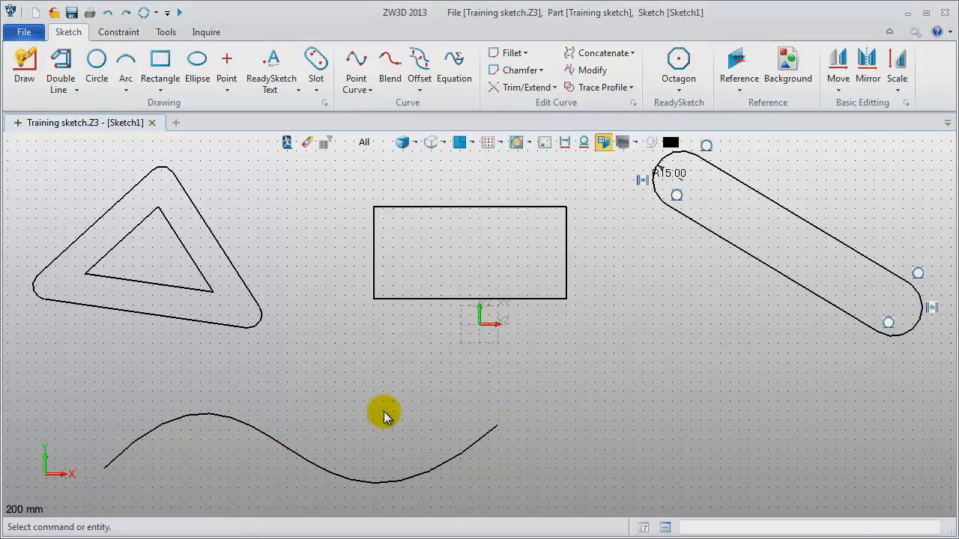
# - Modify the spline by moving its upper inner control point down and slightly right, closer to the curve
pyautogui.scroll(-2, 384, 417)
pyautogui.moveTo(383, 417); pyautogui.dragTo(400, 374, button='middle')
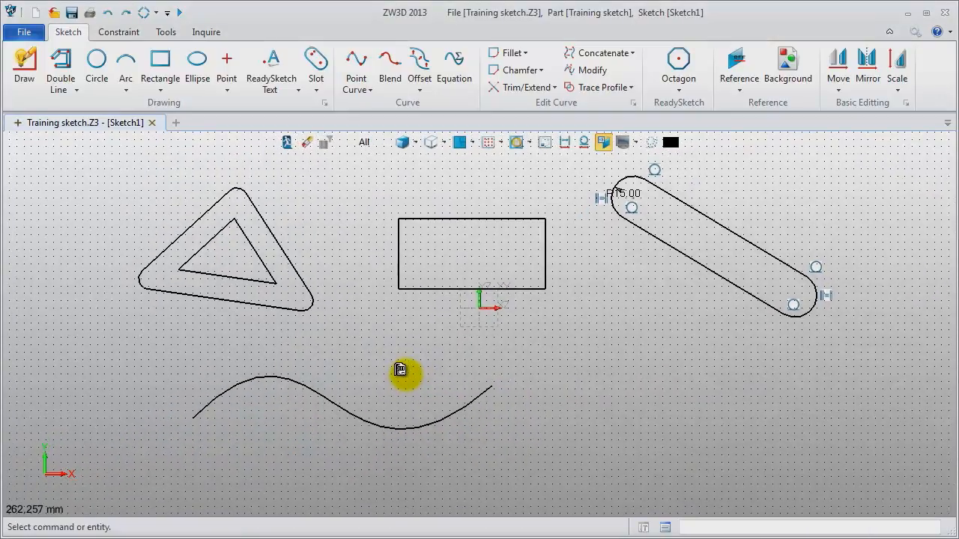
pyautogui.doubleClick(469, 409)
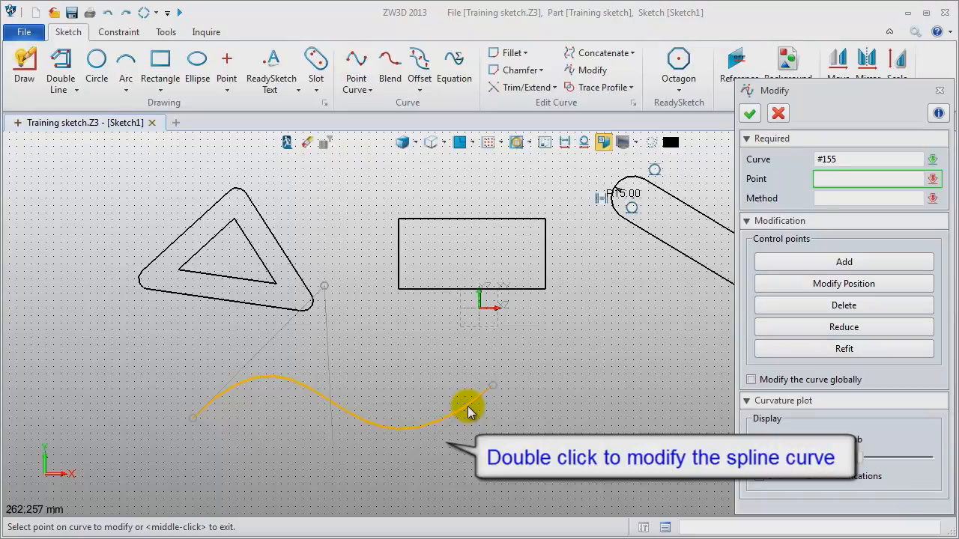
pyautogui.click(844, 285)
pyautogui.click(324, 285)
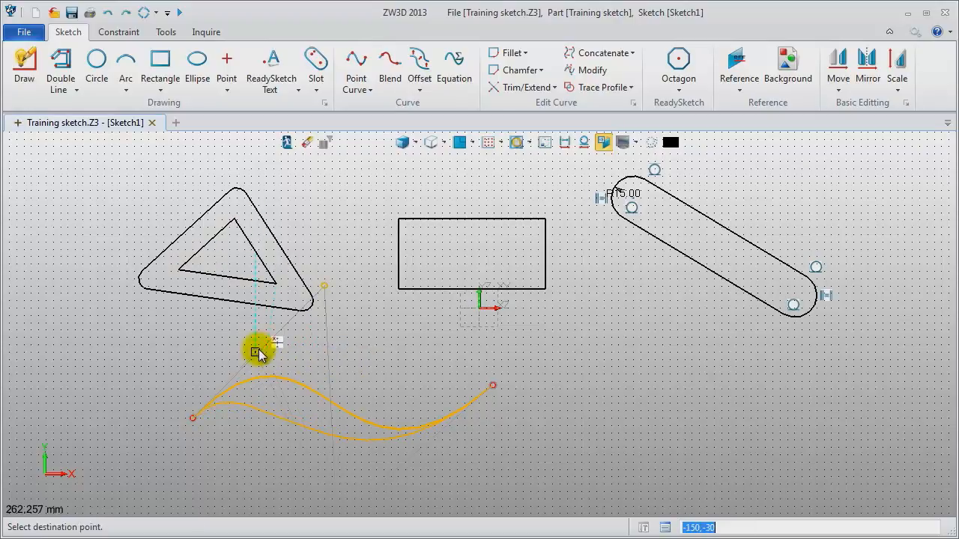
pyautogui.click(339, 340)
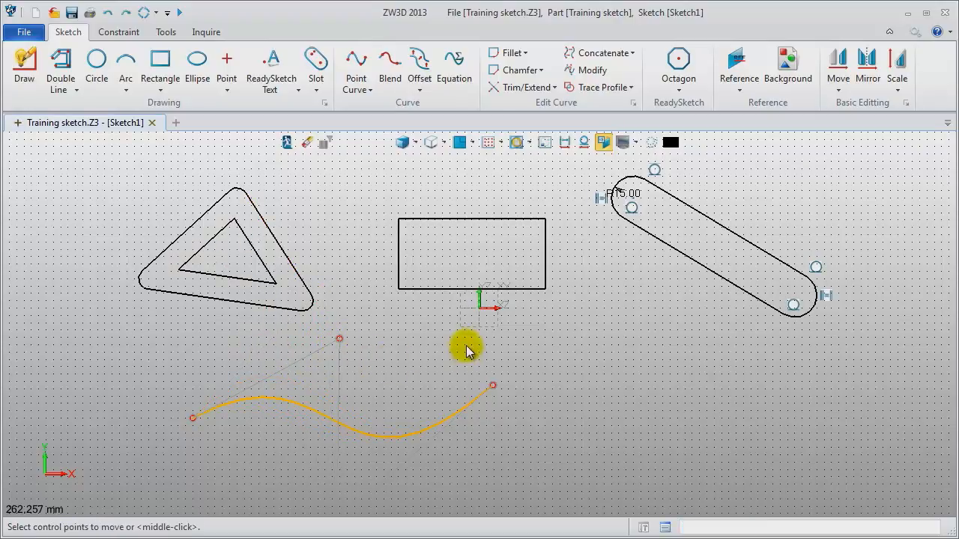
# - Move the spline's lower inner control point up and to the right, and finish modifying the curve
pyautogui.scroll(1, 461, 352)
pyautogui.click(326, 500)
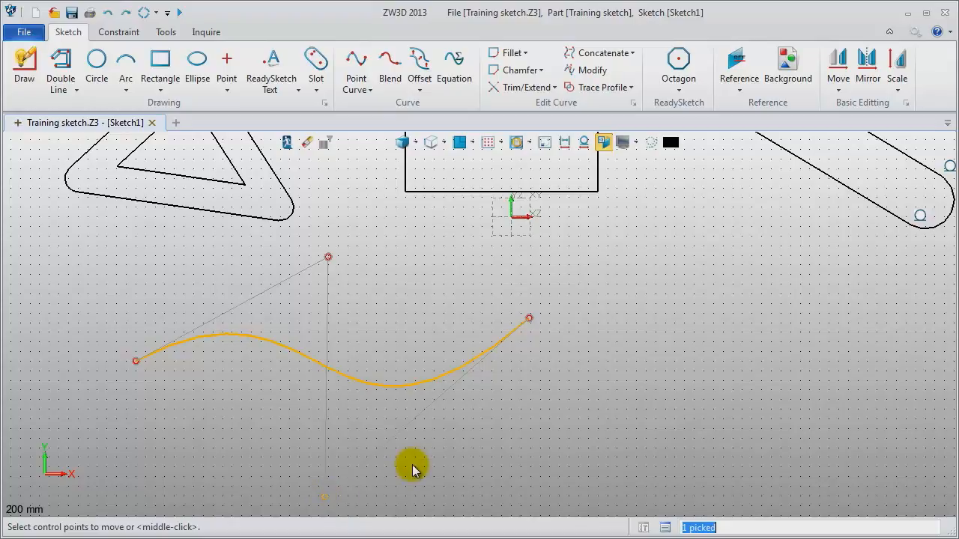
pyautogui.middleClick(413, 468)
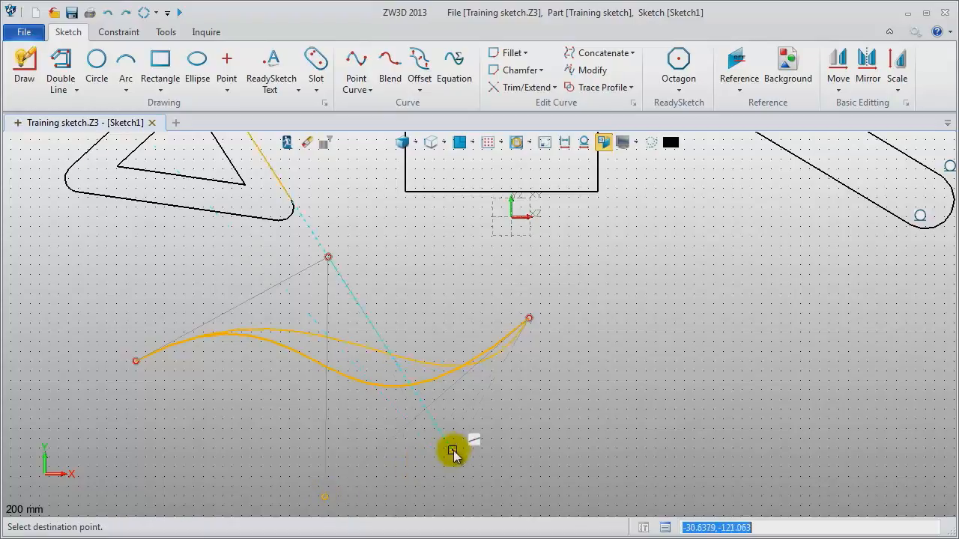
pyautogui.click(377, 468)
pyautogui.middleClick(505, 447)
pyautogui.scroll(-1, 496, 450)
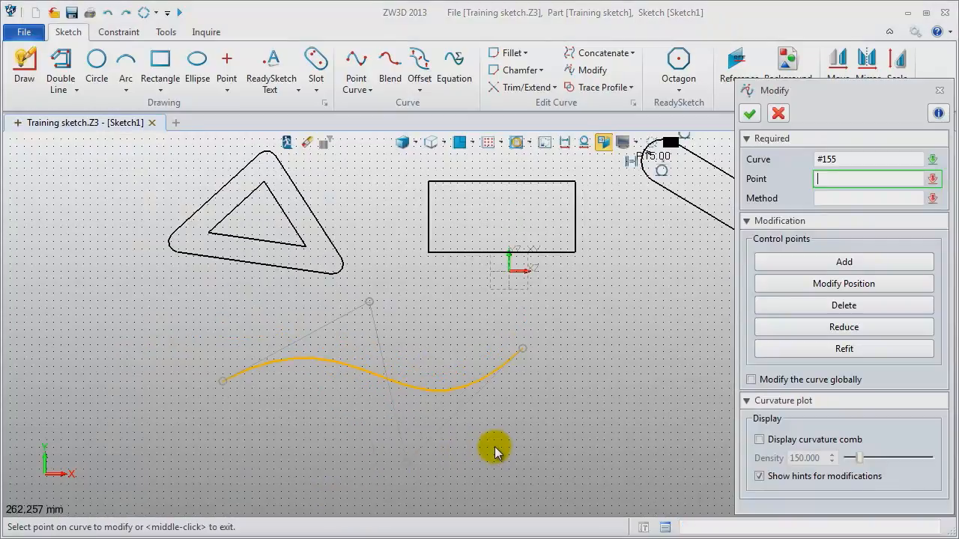
pyautogui.middleClick(495, 450)
# - Reopen the spline for modification with the curvature comb displayed, and shift its lower control point slightly left and up
pyautogui.click(437, 391)
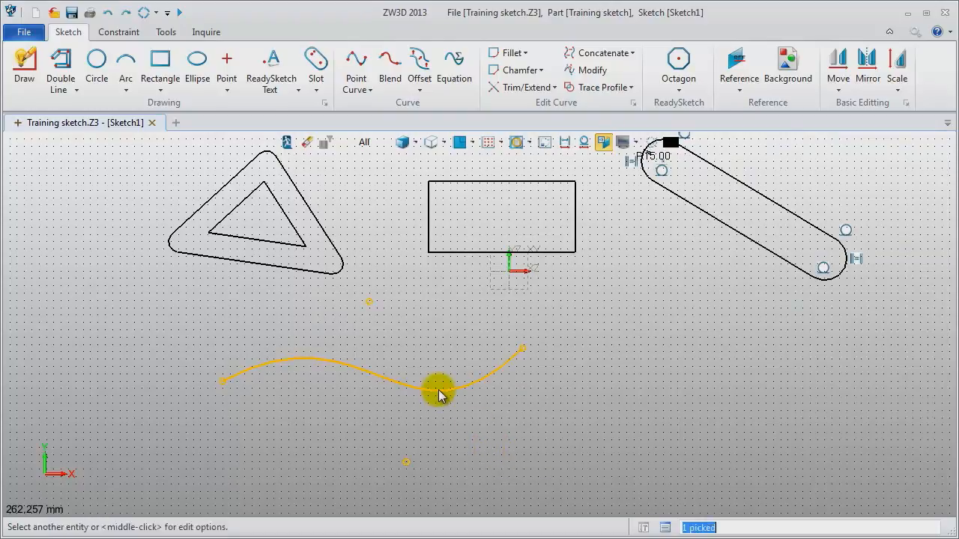
pyautogui.middleClick(436, 392)
pyautogui.click(761, 441)
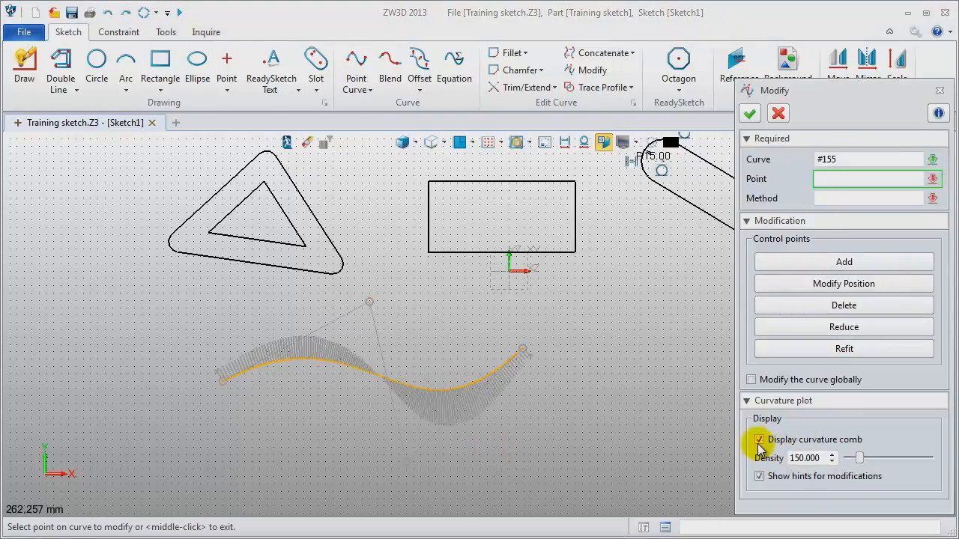
pyautogui.click(835, 284)
pyautogui.click(402, 466)
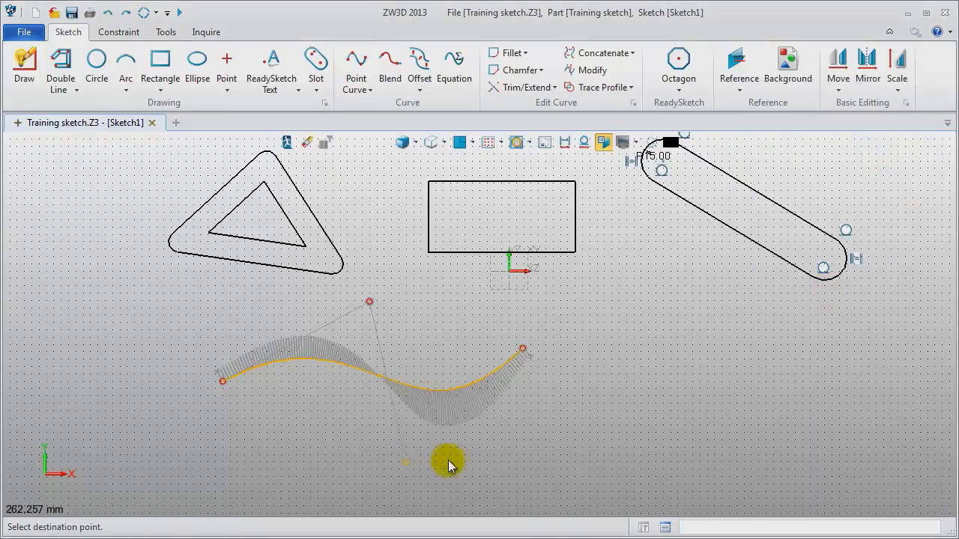
pyautogui.click(378, 456)
pyautogui.middleClick(628, 456)
pyautogui.middleClick(628, 456)
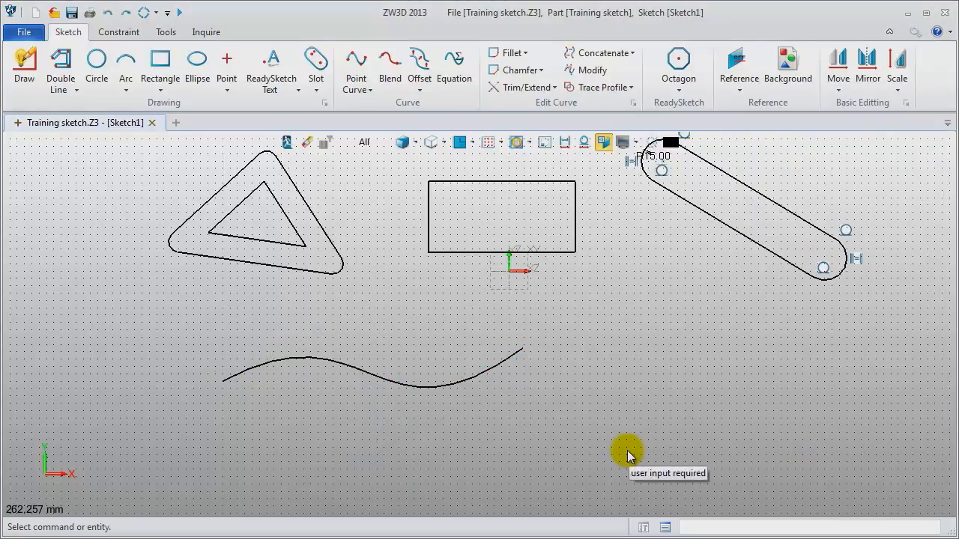
# - Offset the spline by 10 mm in both directions
pyautogui.moveTo(624, 454); pyautogui.dragTo(567, 465, button='middle')
pyautogui.click(416, 66)
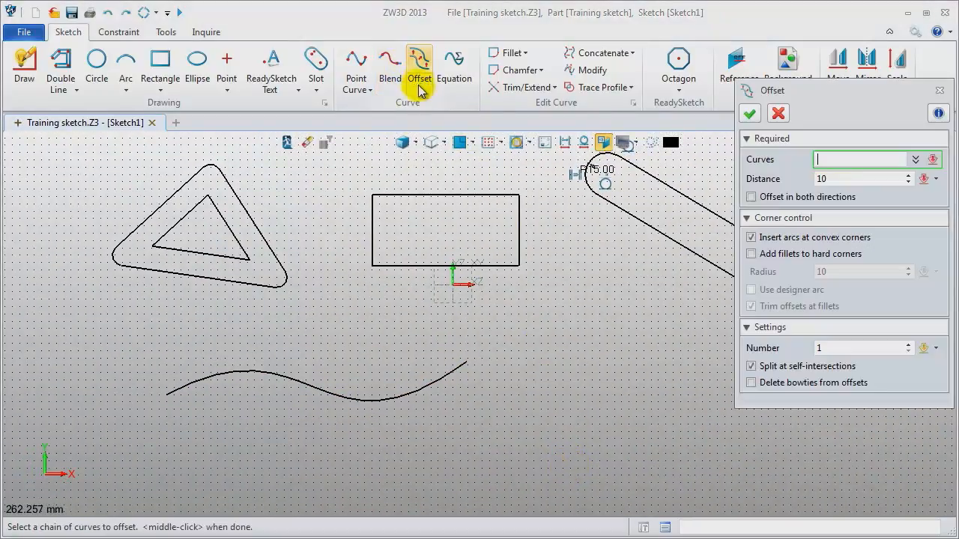
pyautogui.click(405, 399)
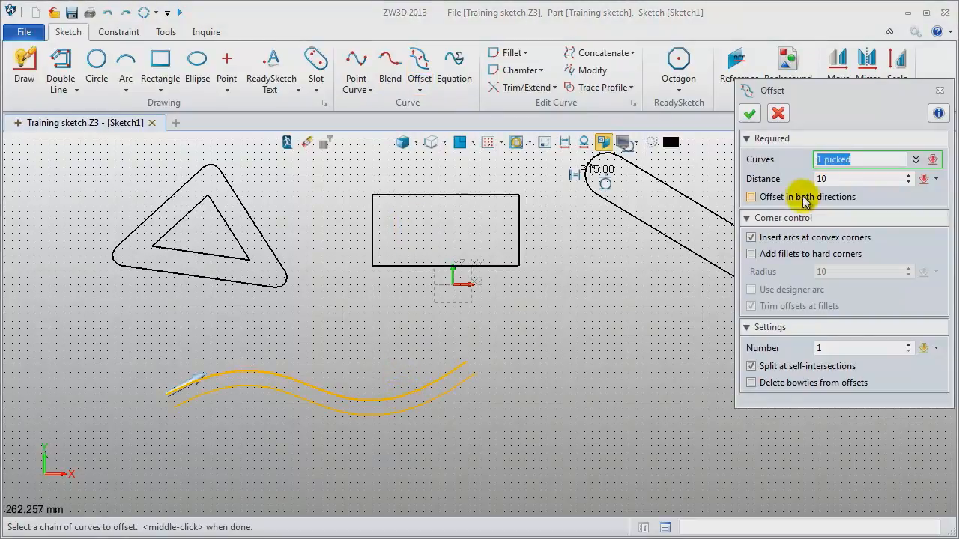
pyautogui.middleClick(579, 428)
pyautogui.middleClick(581, 427)
pyautogui.middleClick(581, 428)
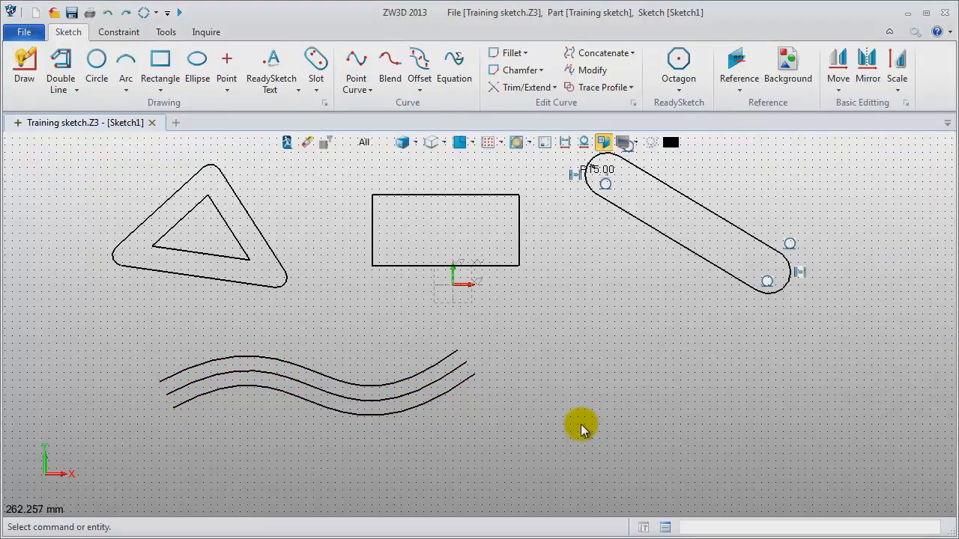
# - Start an equation curve and preview the predefined Anabantid, Astroid, Cardioid, Clover line and Epicycloid shapes
pyautogui.click(454, 63)
pyautogui.moveTo(535, 75); pyautogui.dragTo(251, 122)
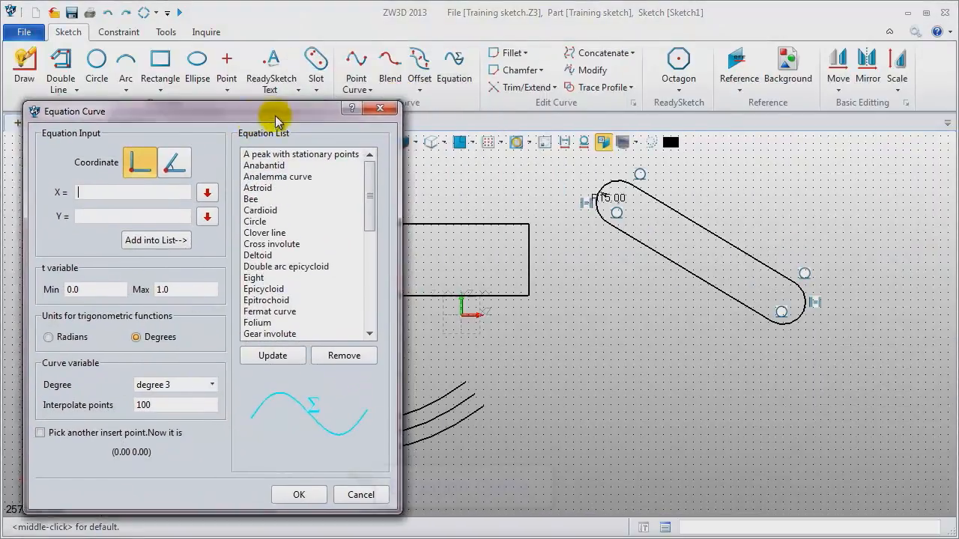
pyautogui.click(255, 167)
pyautogui.click(244, 188)
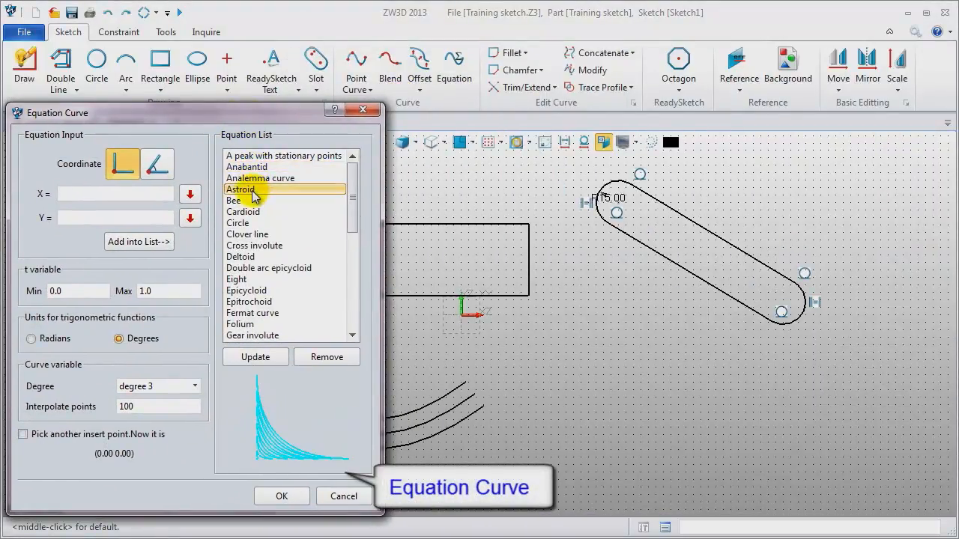
pyautogui.click(244, 212)
pyautogui.click(247, 235)
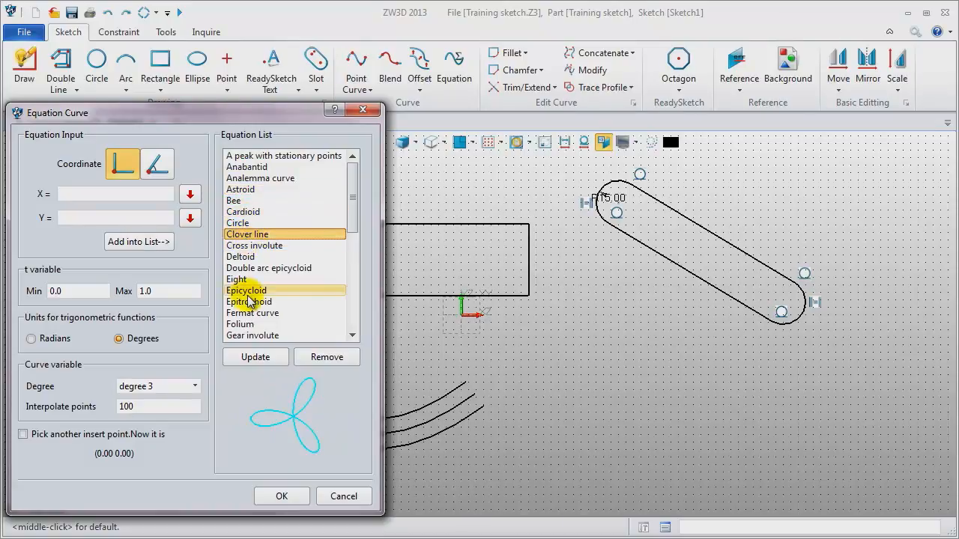
pyautogui.click(248, 292)
pyautogui.scroll(-1, 251, 300)
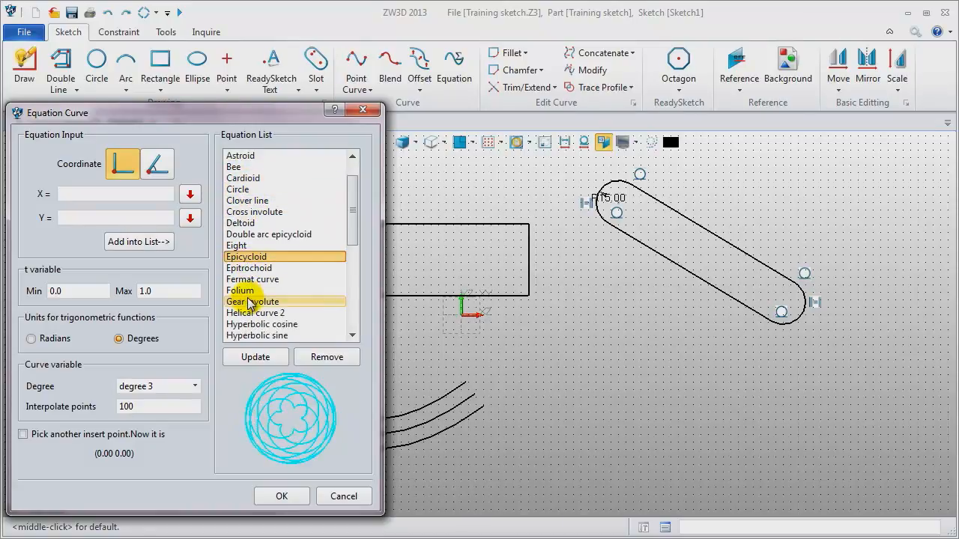
# - Insert the predefined Helical curve 2 equation curve in degrees with 100 interpolate points, at a picked insert point below the slot
pyautogui.click(255, 313)
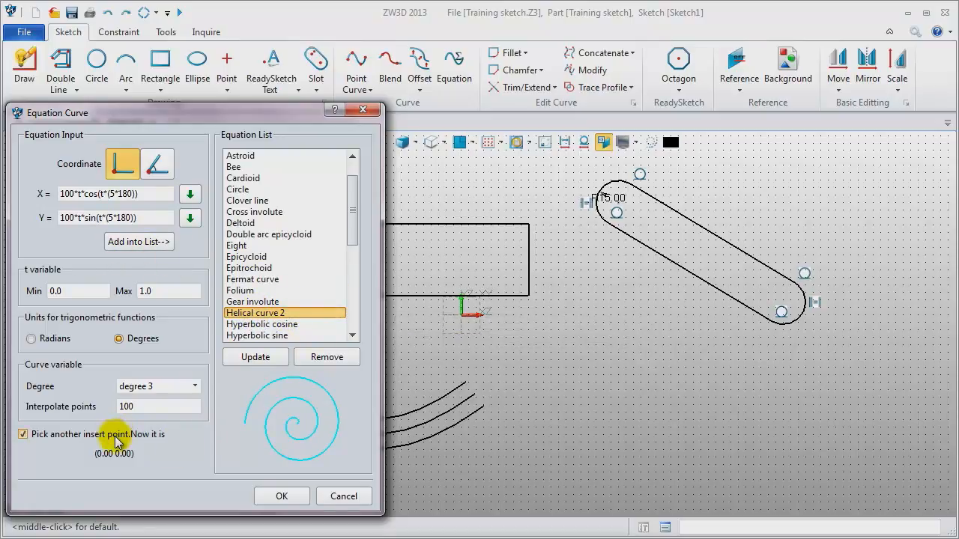
pyautogui.click(282, 495)
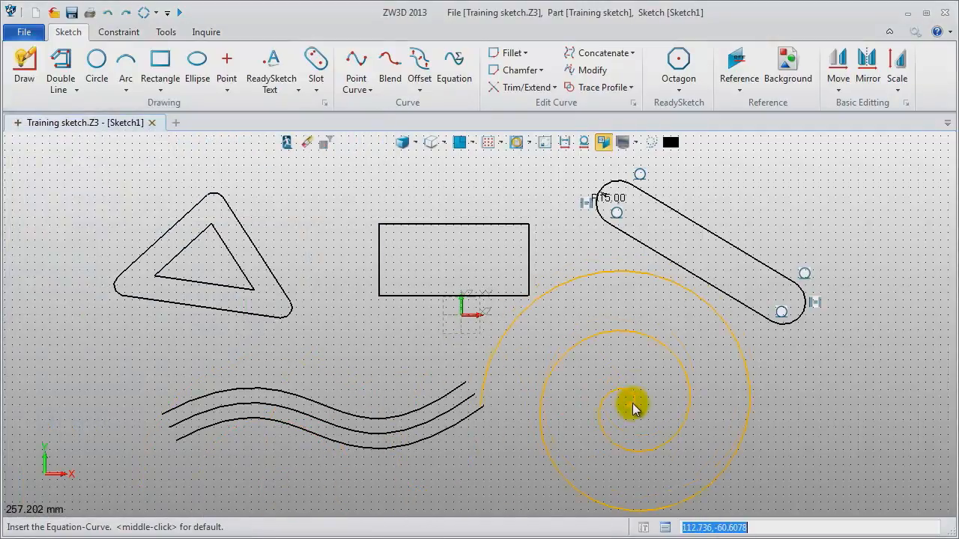
pyautogui.click(654, 416)
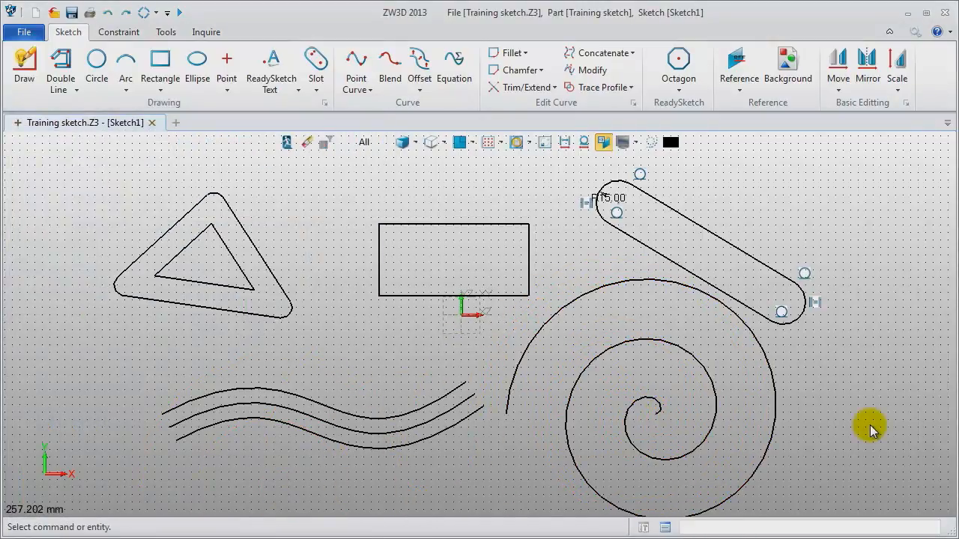
pyautogui.scroll(-2, 869, 424)
pyautogui.moveTo(870, 424)
pyautogui.mouseDown(button='middle')
pyautogui.moveTo(828, 402)
pyautogui.moveTo(748, 391)
pyautogui.mouseUp(button='middle')
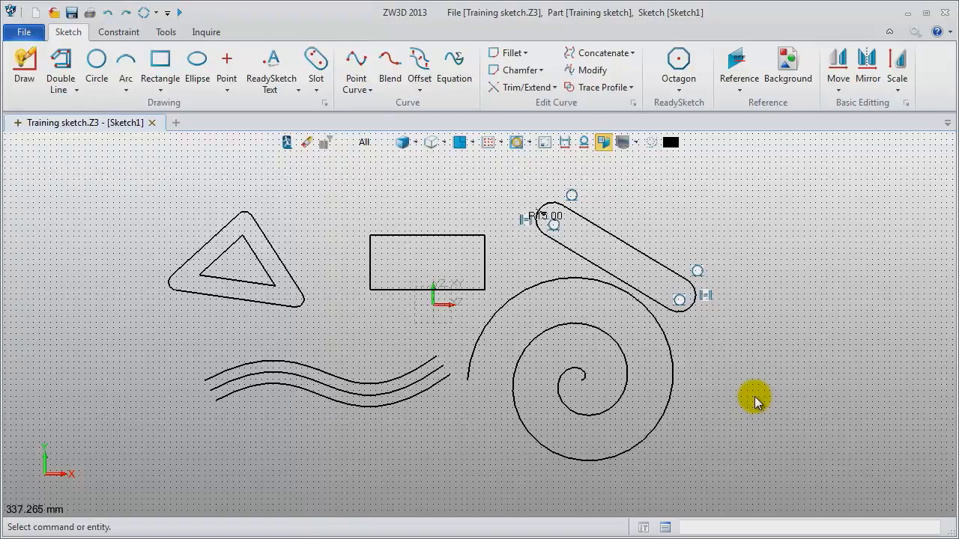
# - Create a new standalone sketch named Quick Draw in the same file, using the default template
pyautogui.click(18, 126)
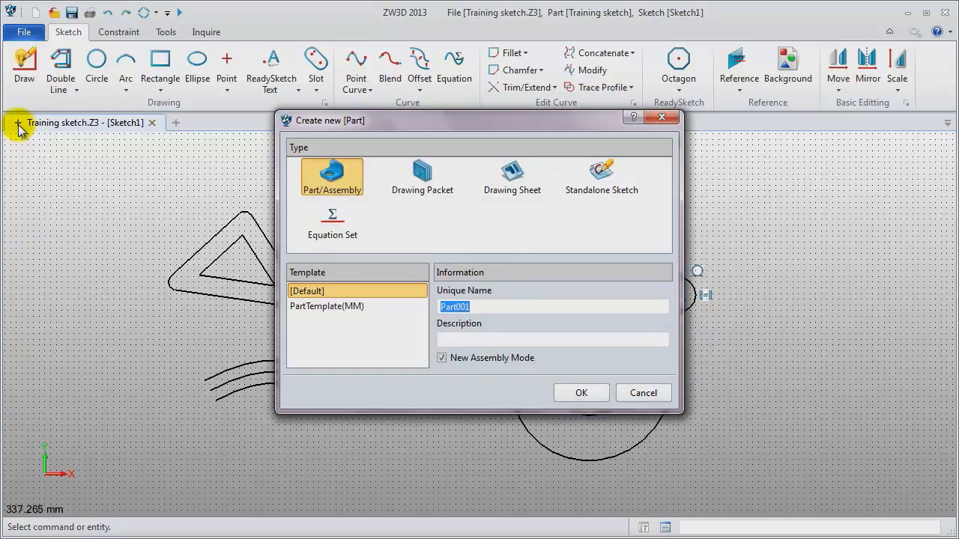
pyautogui.click(602, 176)
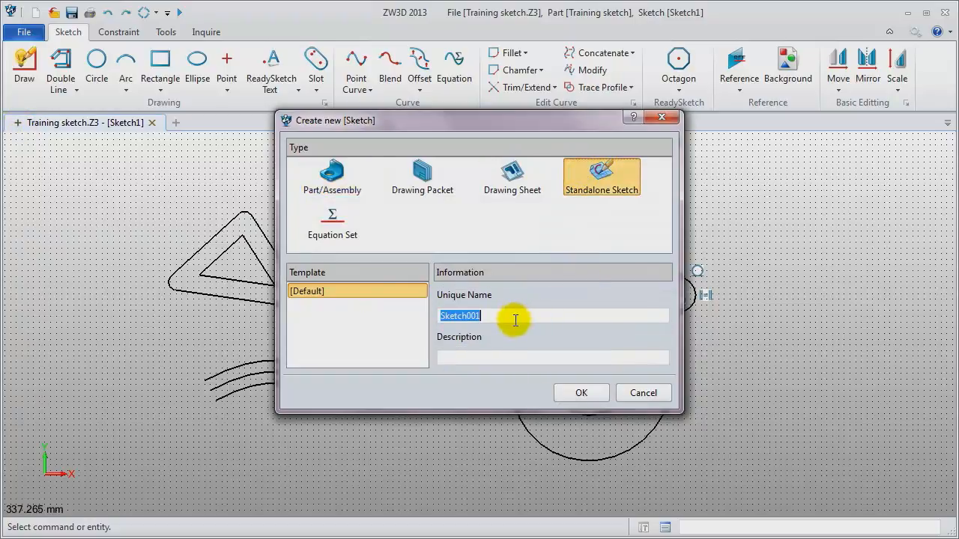
pyautogui.press('BackSpace')
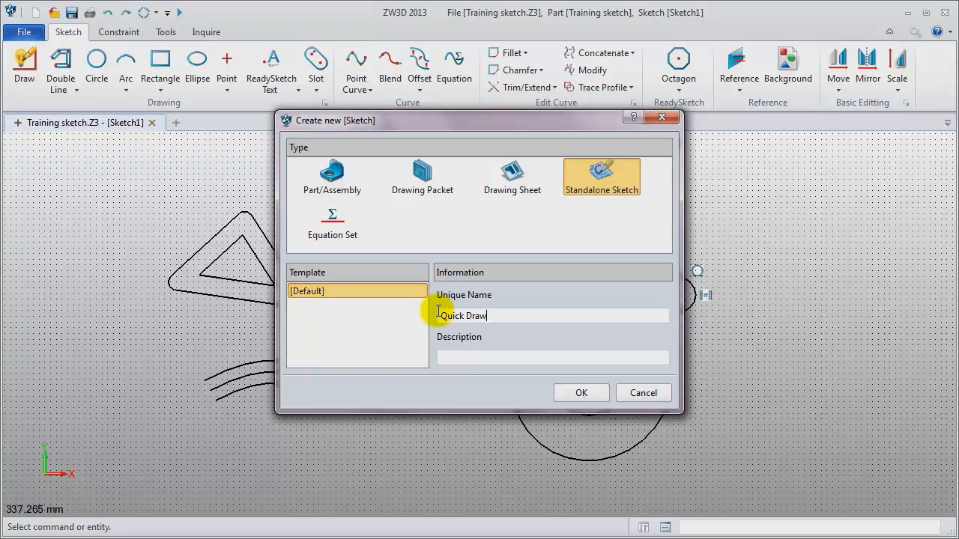
pyautogui.press('Return')
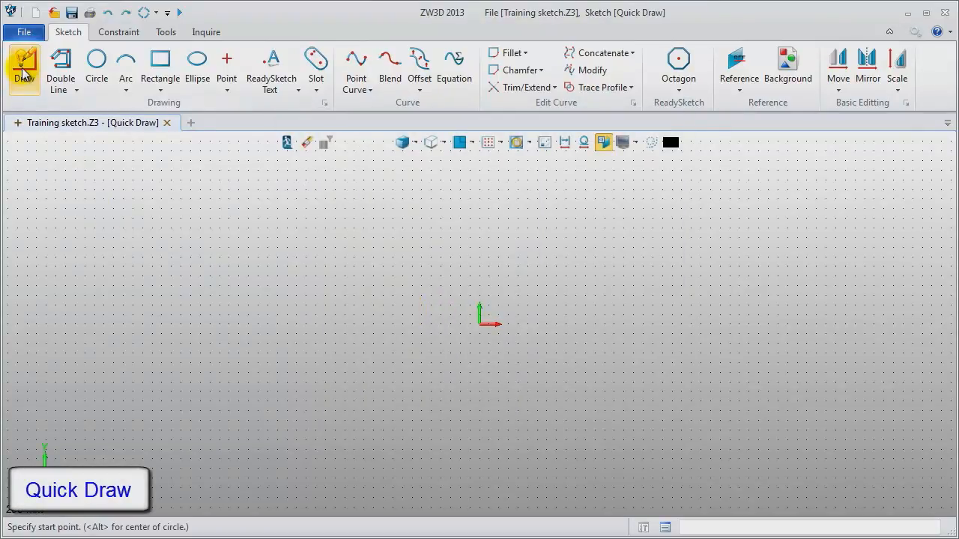
# - Draw a closed triangle of lines with Draw, its horizontal base starting at -210,40 and its apex above the base
pyautogui.click(75, 250)
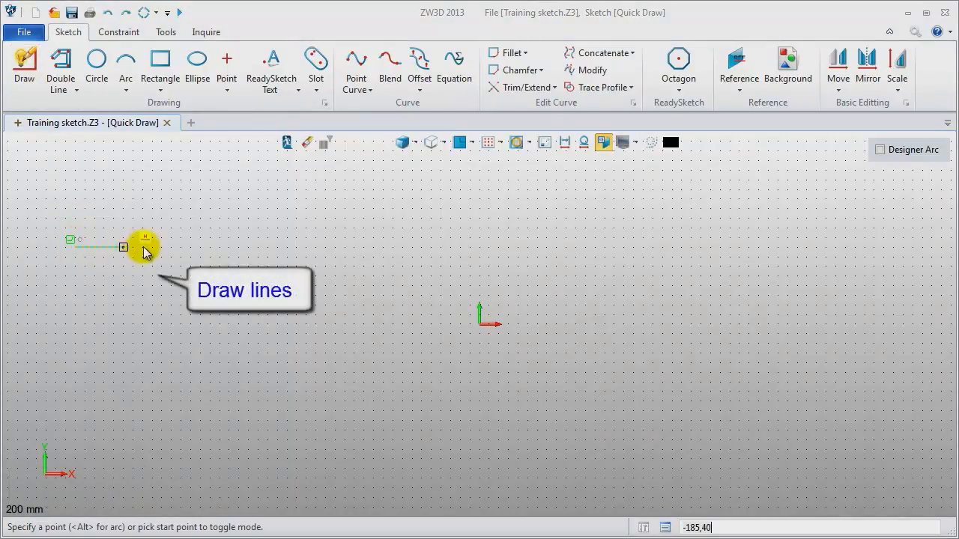
pyautogui.click(209, 247)
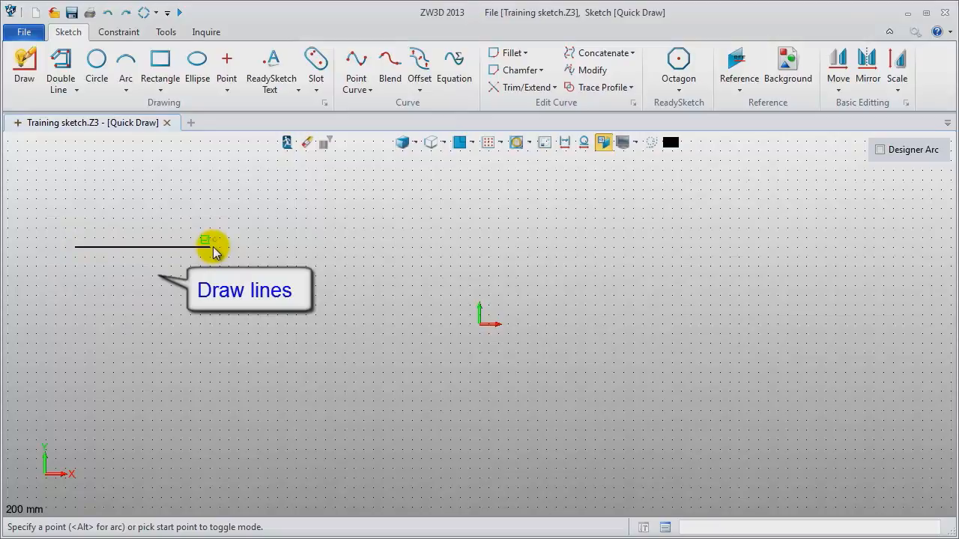
pyautogui.click(113, 162)
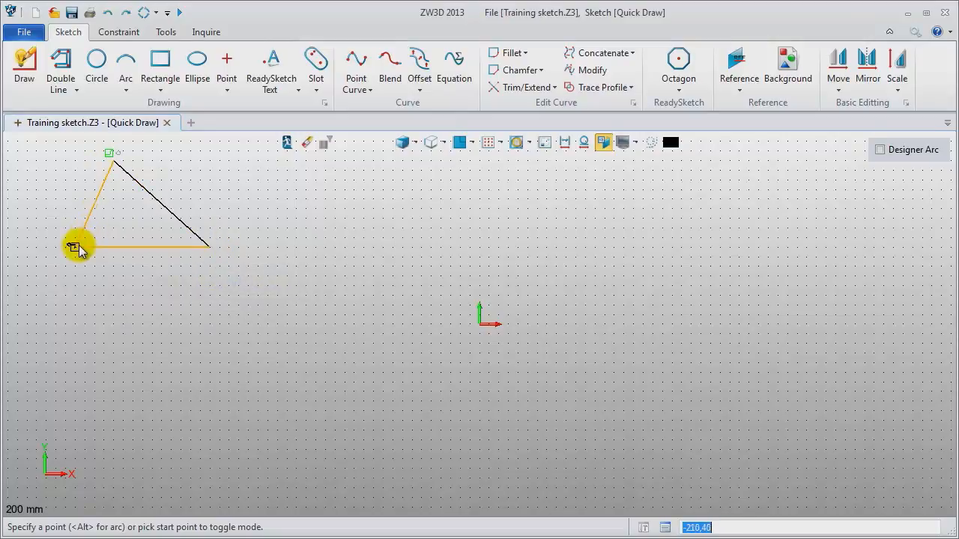
pyautogui.click(75, 247)
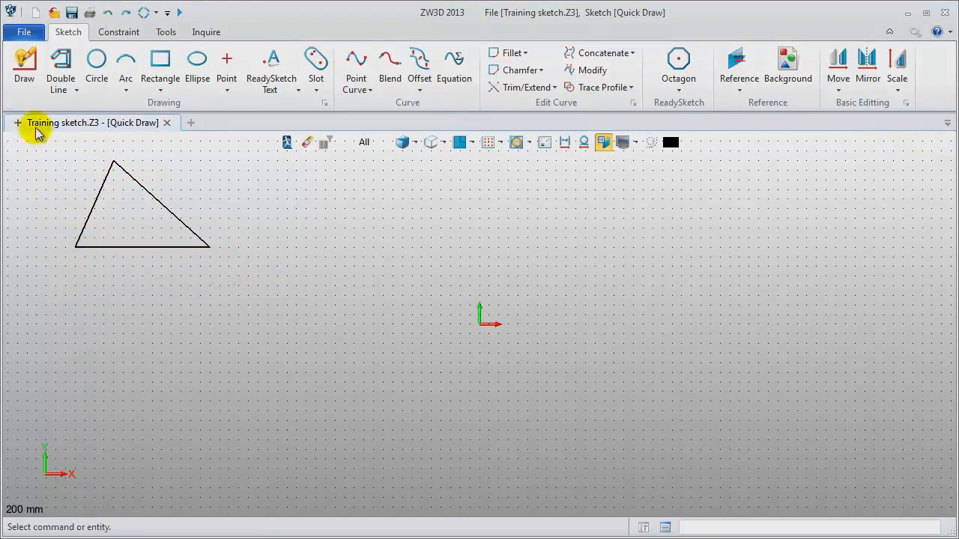
# - Draw a horizontal line beside the triangle and continue it with two tangent arcs, one rising and one hooking back down
pyautogui.click(20, 63)
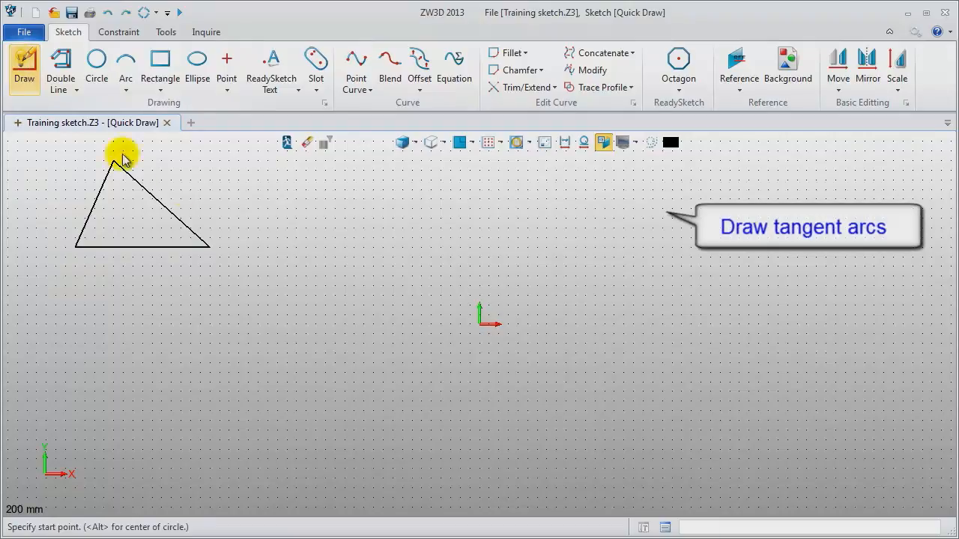
pyautogui.click(309, 247)
pyautogui.click(442, 247)
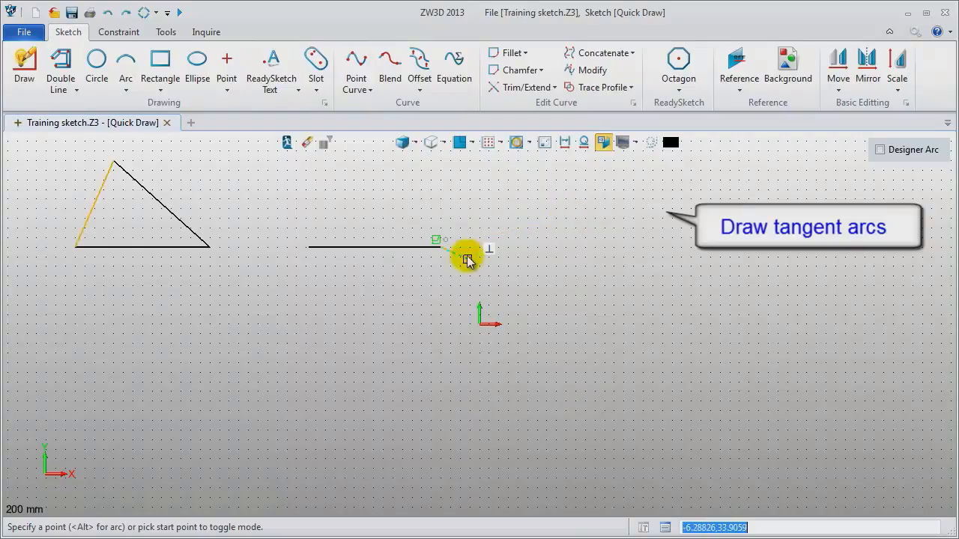
pyautogui.click(440, 248)
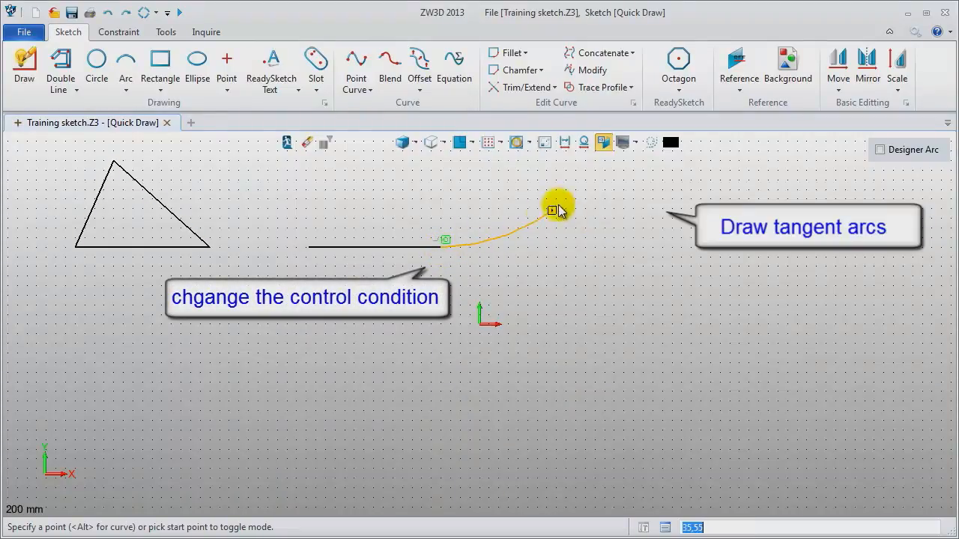
pyautogui.click(570, 186)
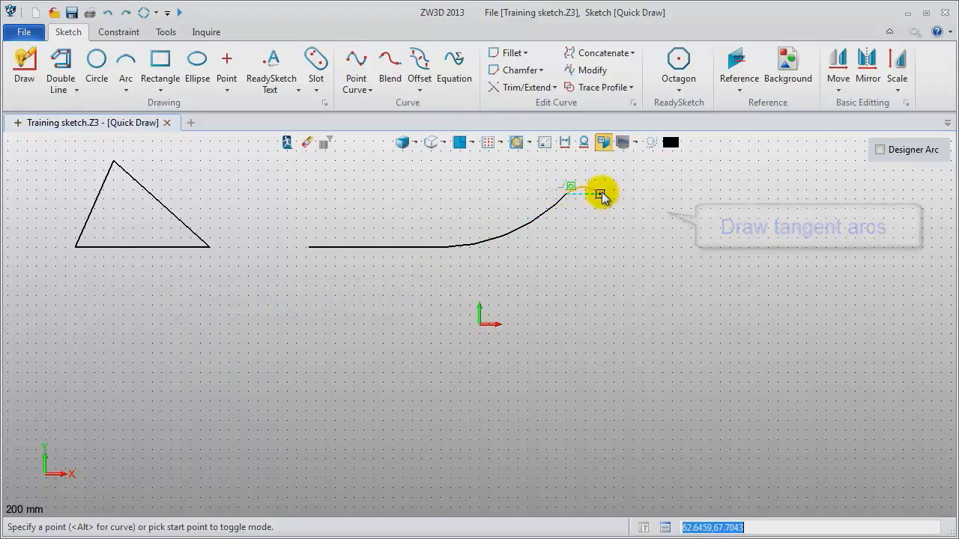
pyautogui.click(612, 279)
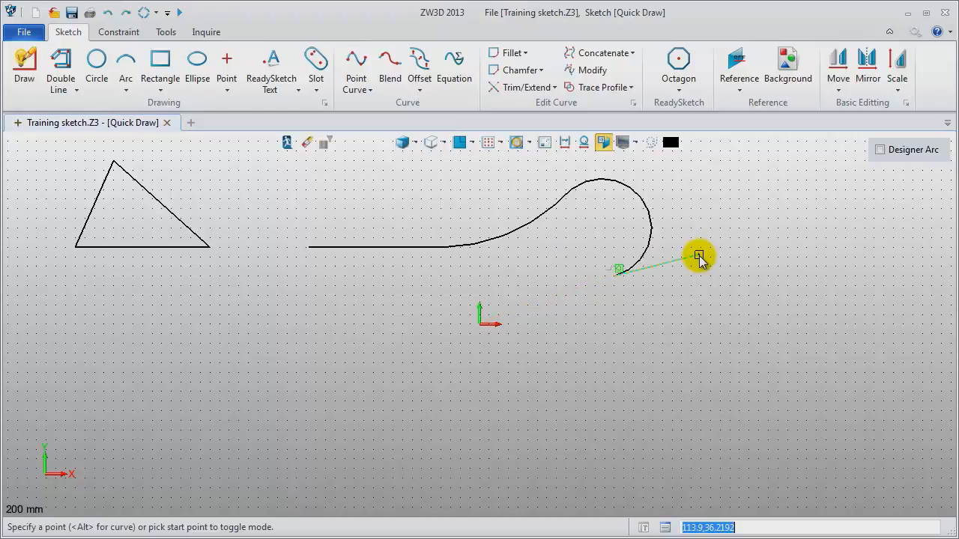
pyautogui.middleClick(699, 257)
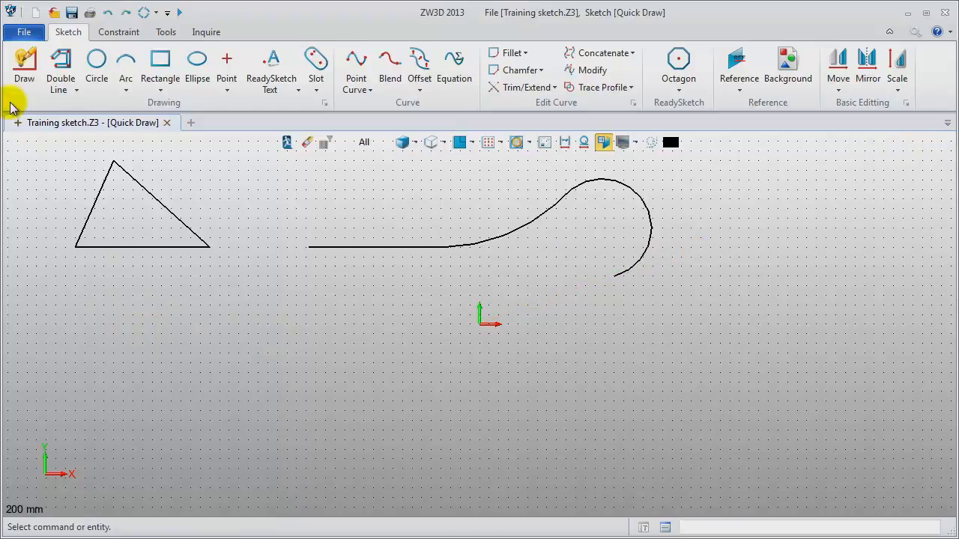
# - Draw an upward-bulging three-point arc with Draw, starting at about 147.5,40 and ending level with its start point
pyautogui.click(24, 62)
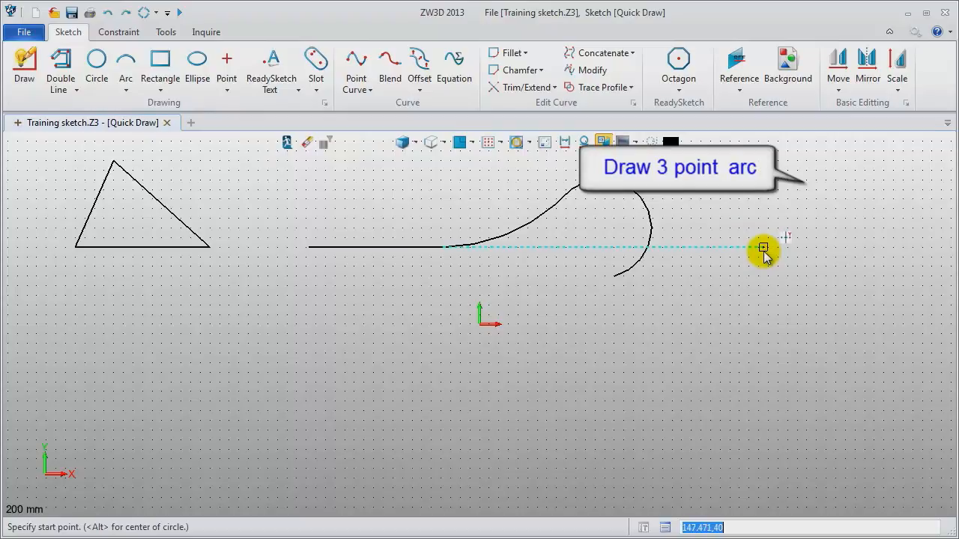
pyautogui.click(763, 247)
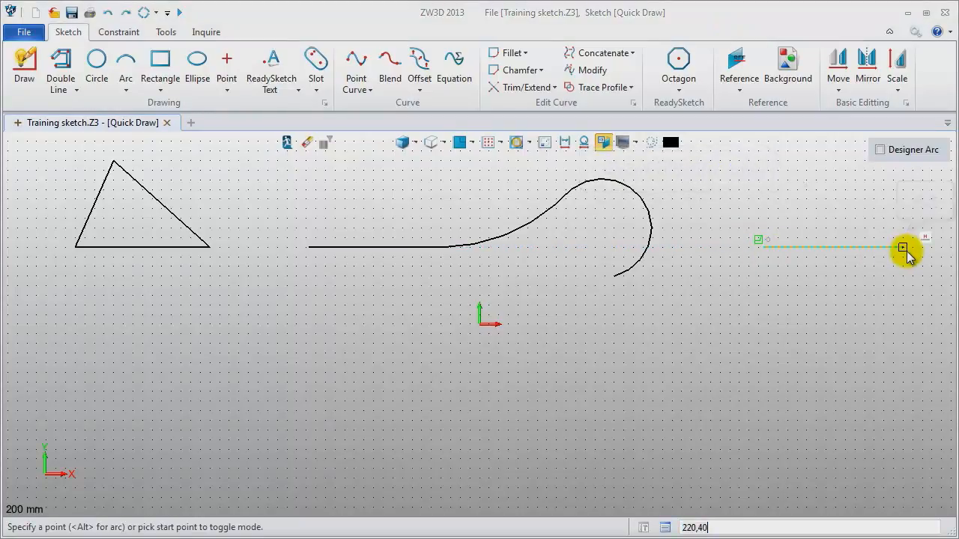
pyautogui.press('alt')
pyautogui.click(921, 248)
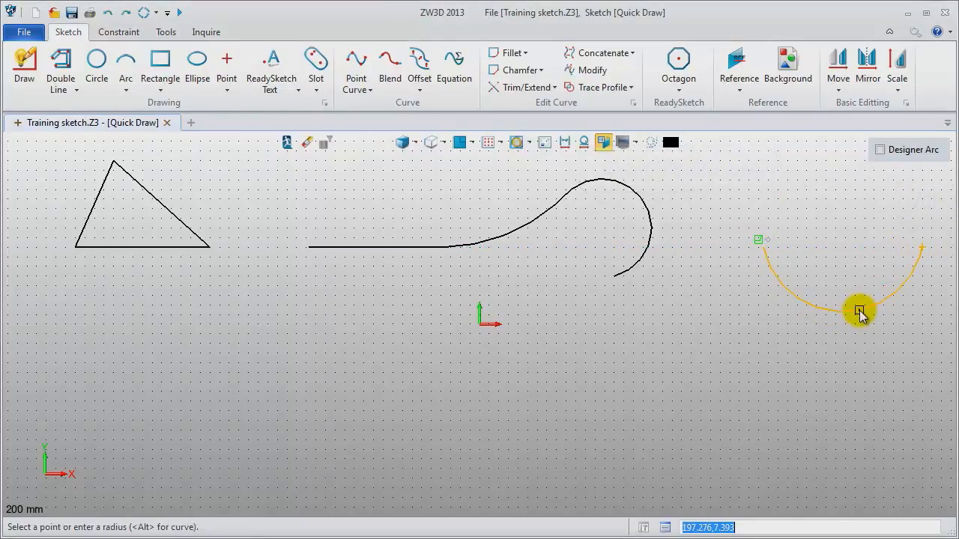
pyautogui.click(843, 194)
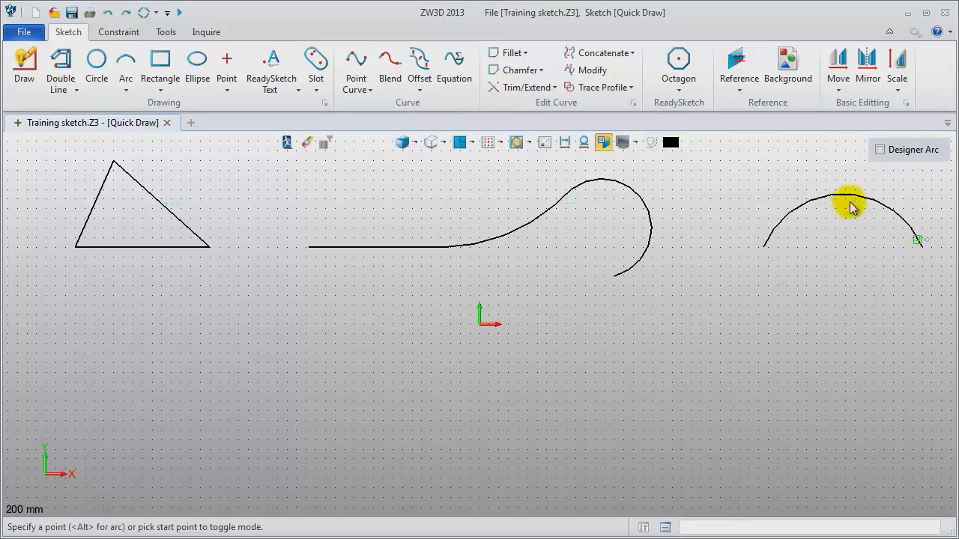
pyautogui.middleClick(842, 344)
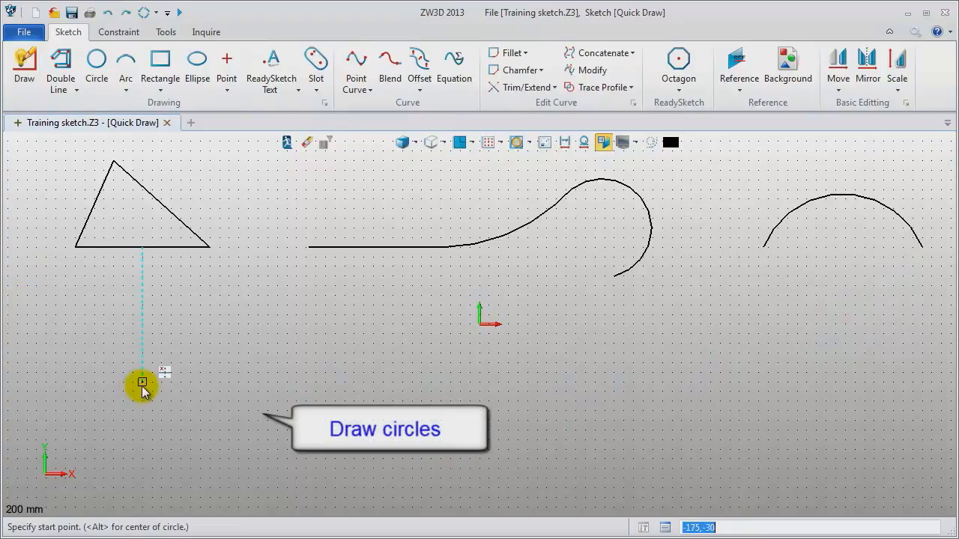
# - Draw three concentric circles of different sizes below the triangle with Draw
pyautogui.keyDown('alt'); pyautogui.click(166, 382); pyautogui.keyUp('alt')
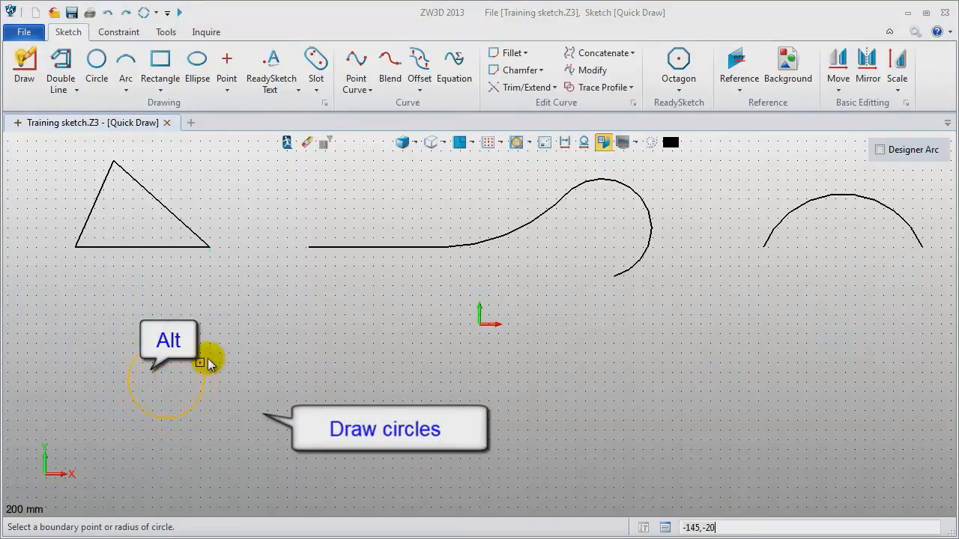
pyautogui.click(224, 349)
pyautogui.click(257, 345)
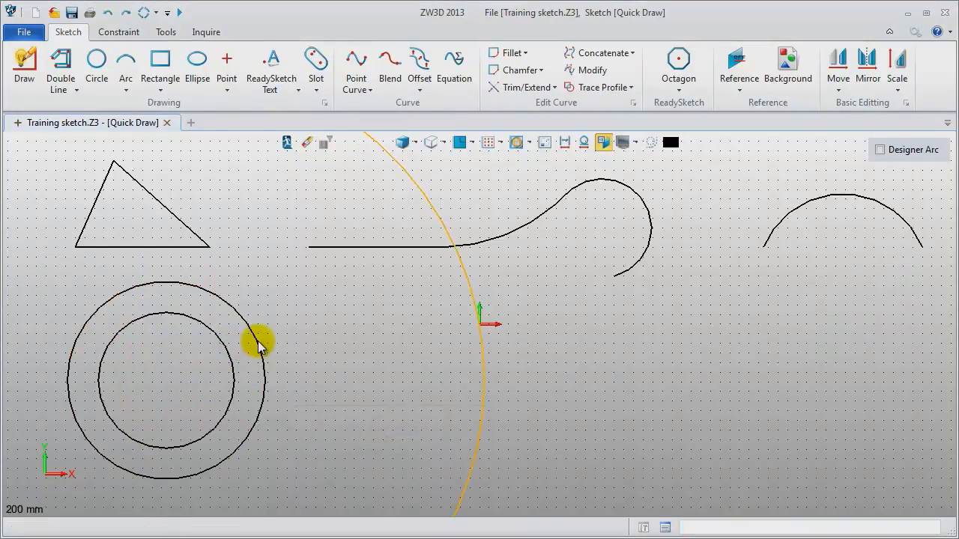
pyautogui.click(201, 365)
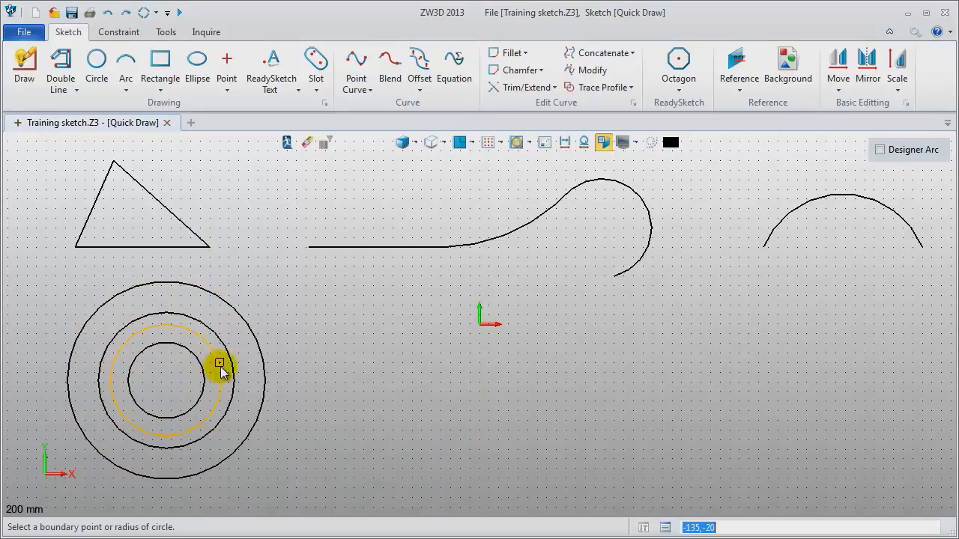
pyautogui.press('Escape')
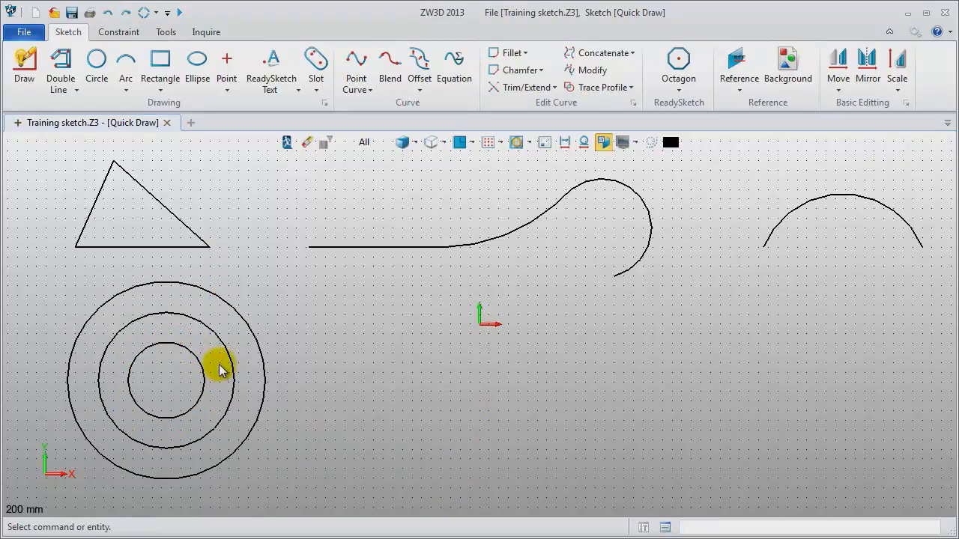
# - Draw a radius arc below the origin with horizontally aligned endpoints, choosing the downward-bulging solution
pyautogui.hotkey('ctrl', 'a')
pyautogui.middleClick(373, 378)
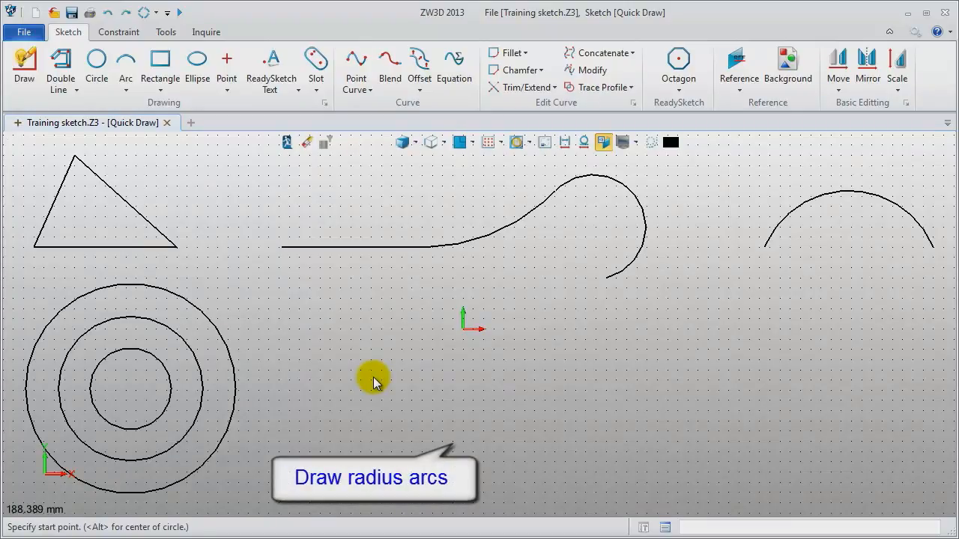
pyautogui.click(361, 381)
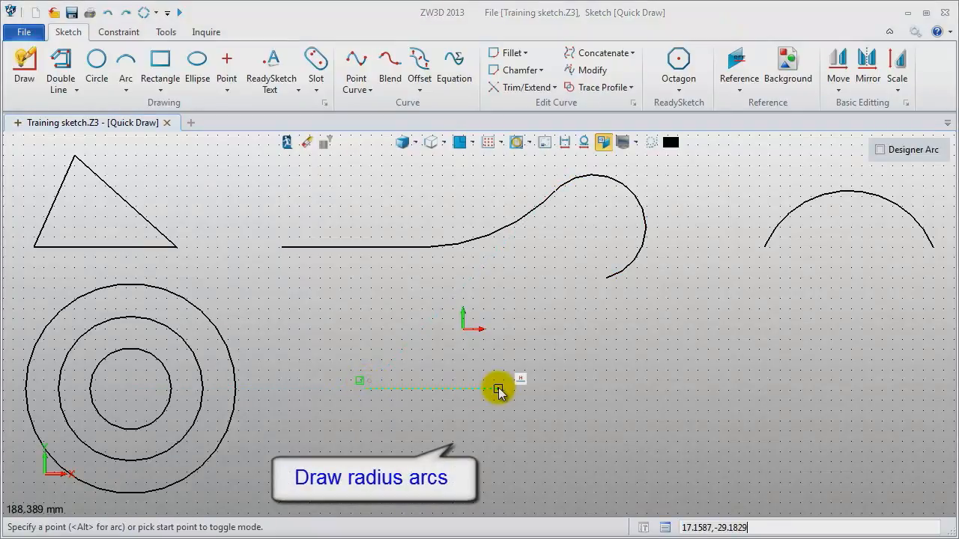
pyautogui.press('alt')
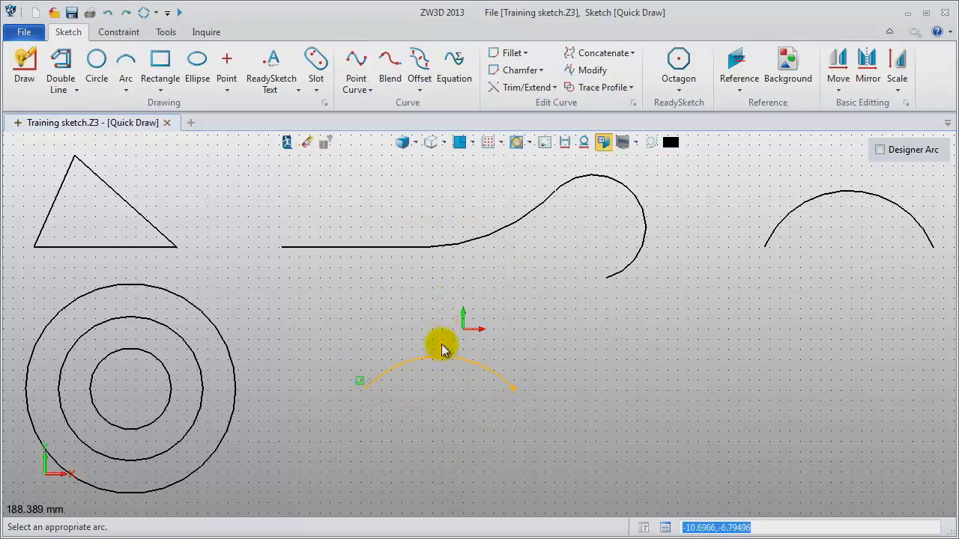
pyautogui.click(441, 418)
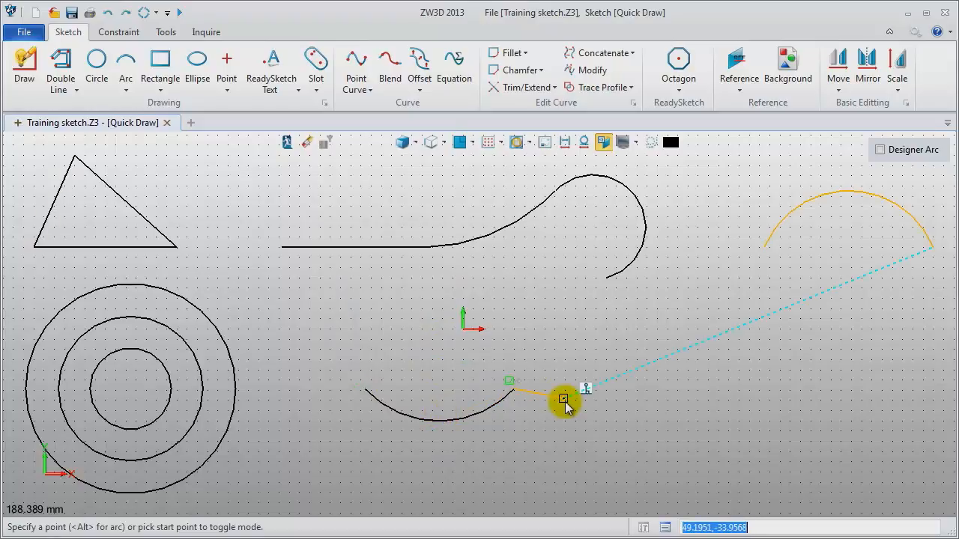
# - Draw a wavy spline through five points with Draw, running from beside the lower arc to below the three-point arc
pyautogui.press('Escape')
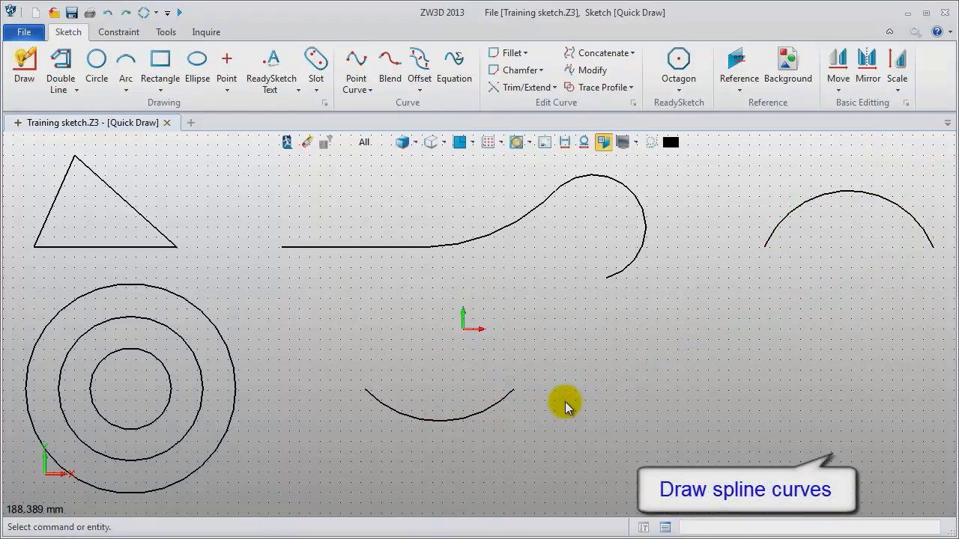
pyautogui.middleClick(565, 404)
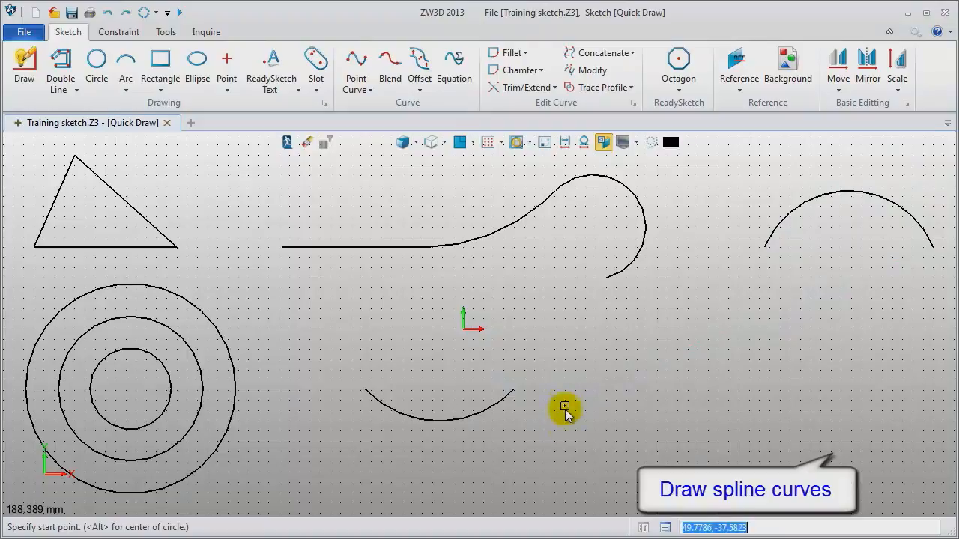
pyautogui.click(530, 455)
pyautogui.press('alt')
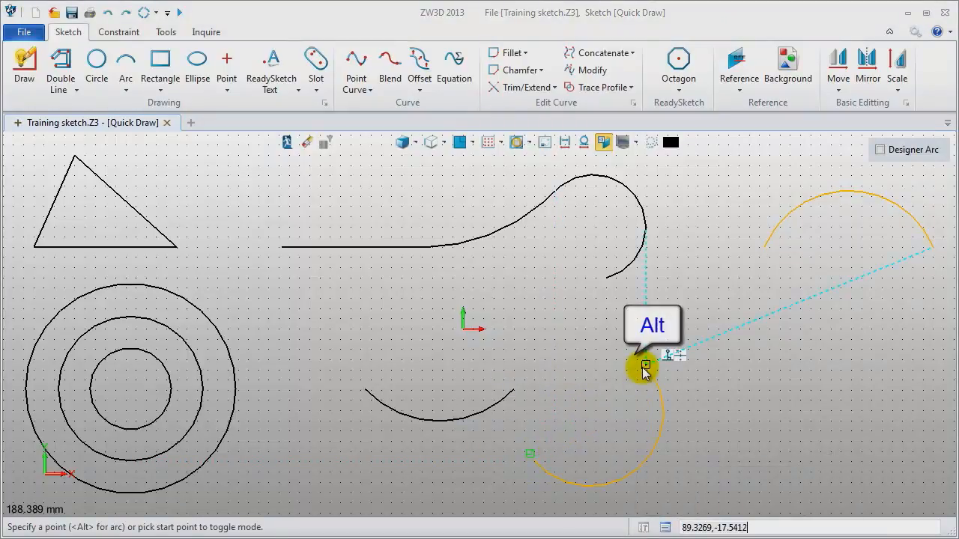
pyautogui.click(644, 367)
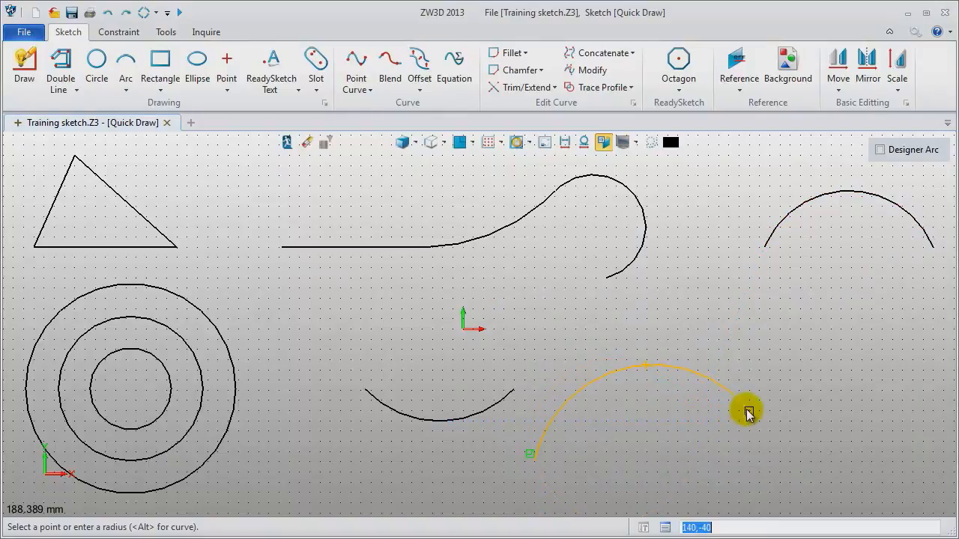
pyautogui.press('alt')
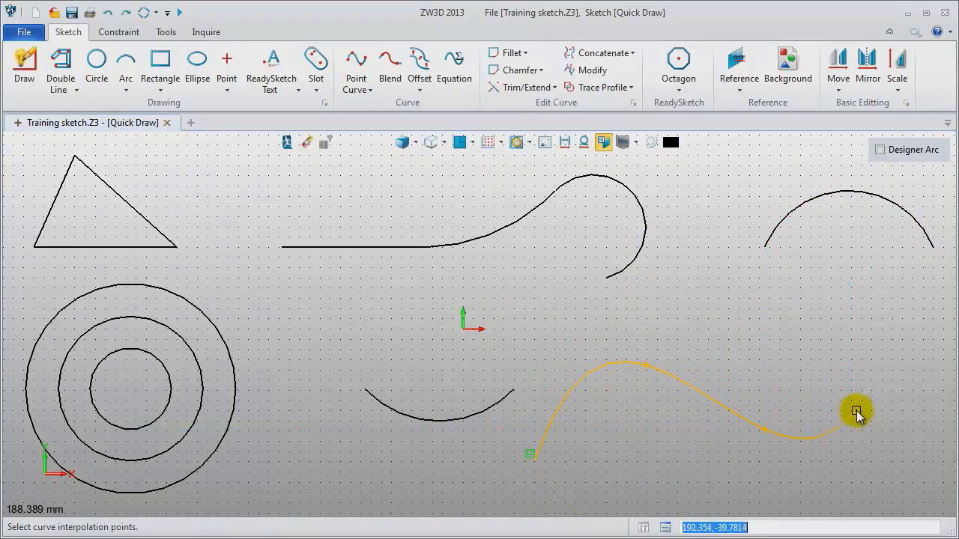
pyautogui.click(865, 402)
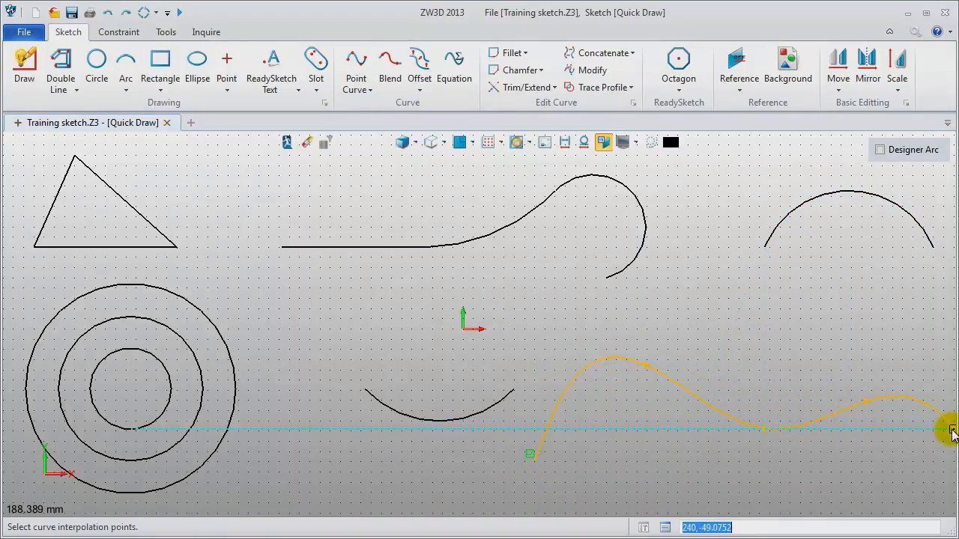
pyautogui.click(942, 431)
pyautogui.middleClick(837, 385)
pyautogui.middleClick(767, 377)
# - Modify the spline by moving the control point above its first crest downward and to the right
pyautogui.click(704, 396)
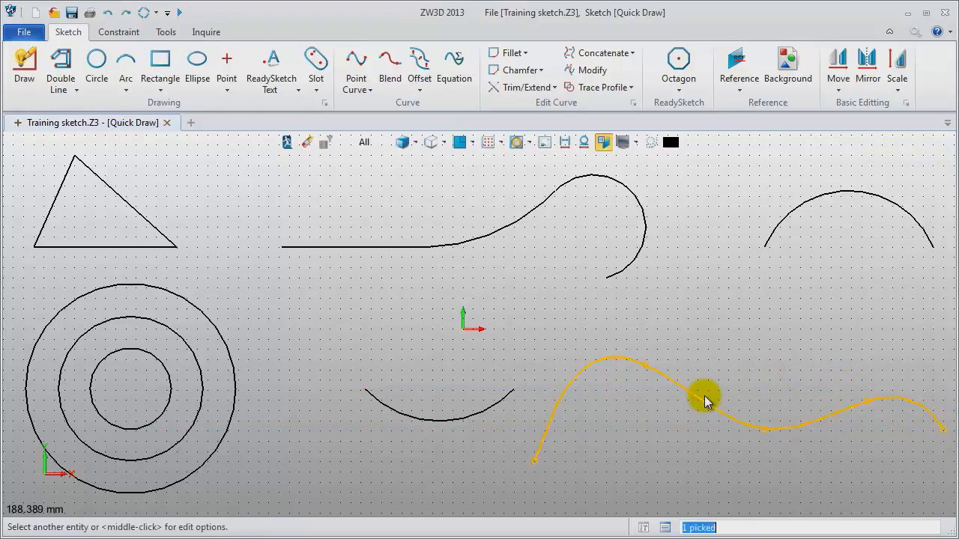
pyautogui.middleClick(704, 395)
pyautogui.click(844, 283)
pyautogui.click(597, 258)
pyautogui.middleClick(583, 287)
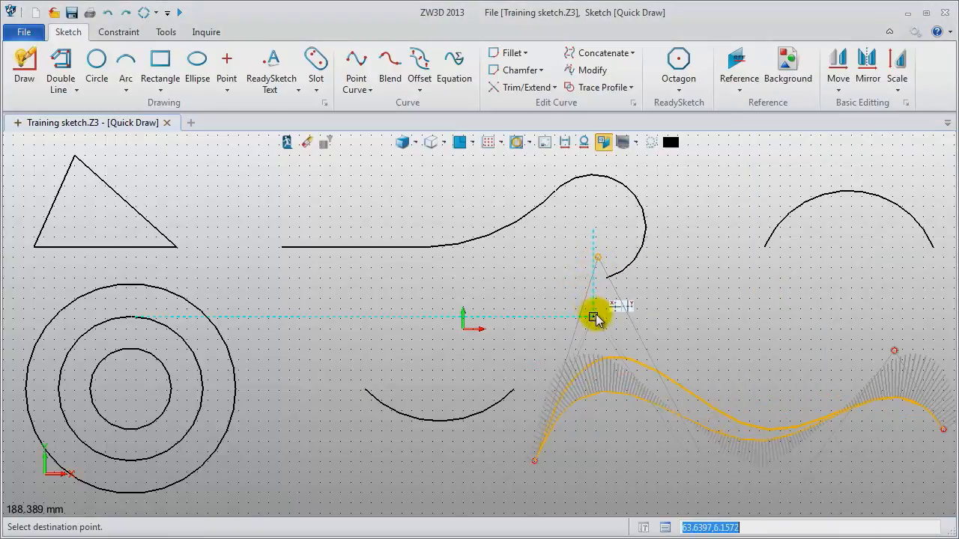
pyautogui.click(653, 332)
pyautogui.middleClick(723, 352)
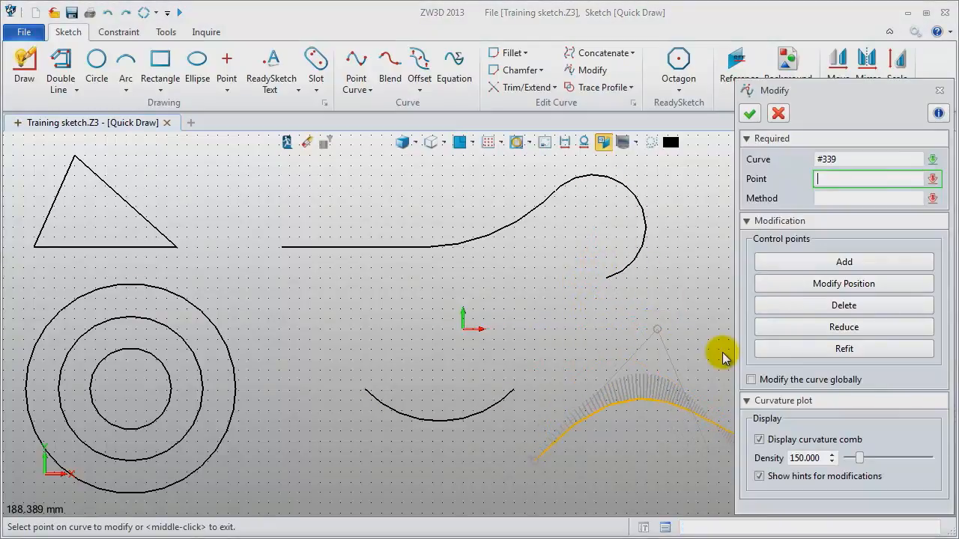
pyautogui.click(939, 91)
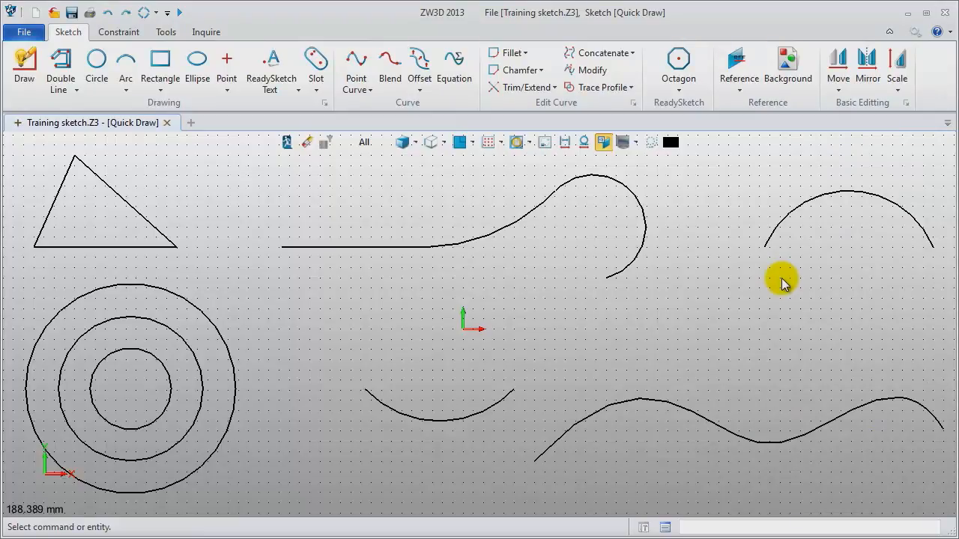
# - Create a new part named Trace profile and insert a sketch on its XY plane
pyautogui.hotkey('ctrl', 'n')
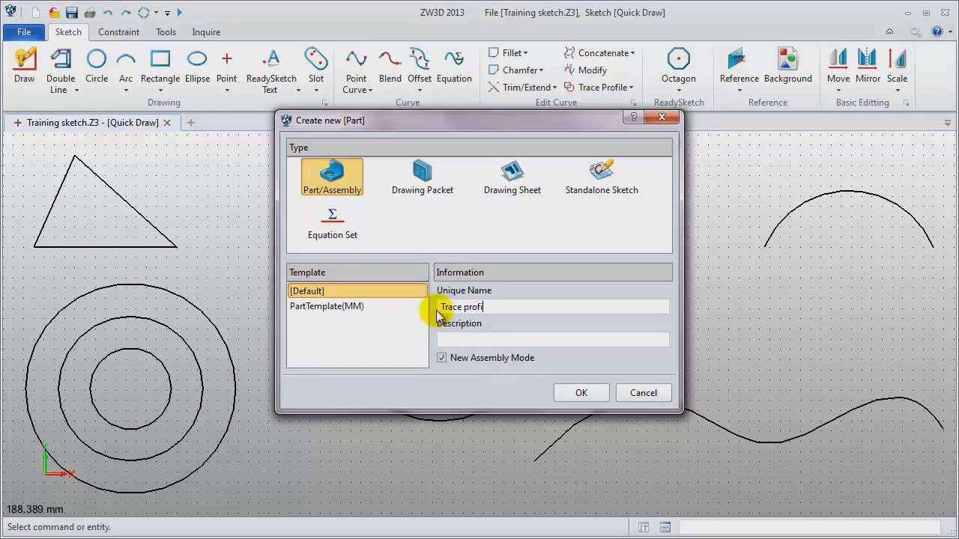
pyautogui.click(567, 390)
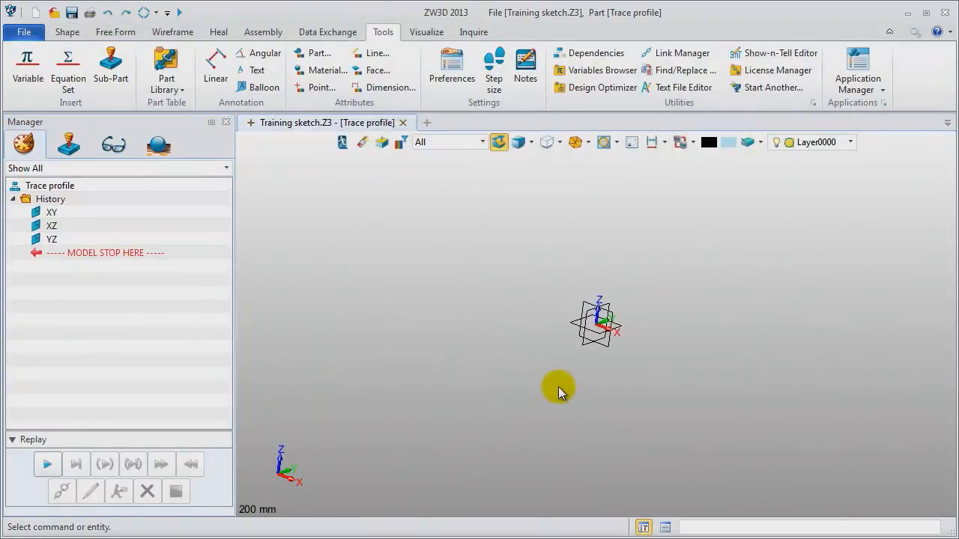
pyautogui.rightClick(318, 234)
pyautogui.click(374, 316)
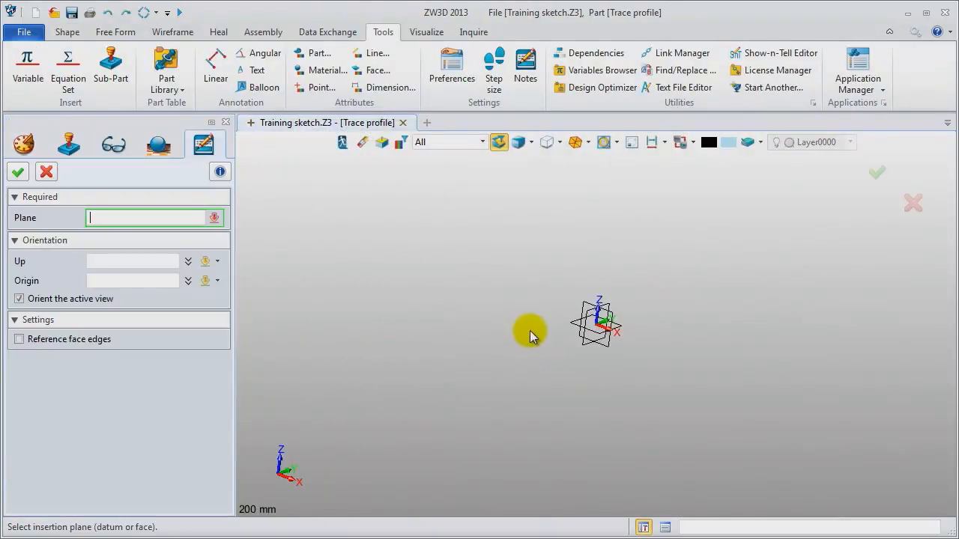
pyautogui.click(573, 328)
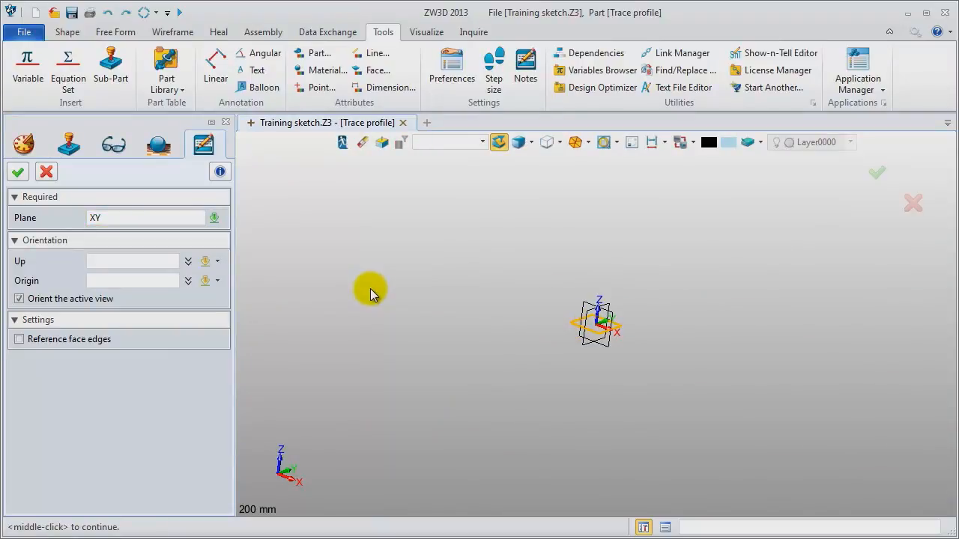
pyautogui.middleClick(370, 294)
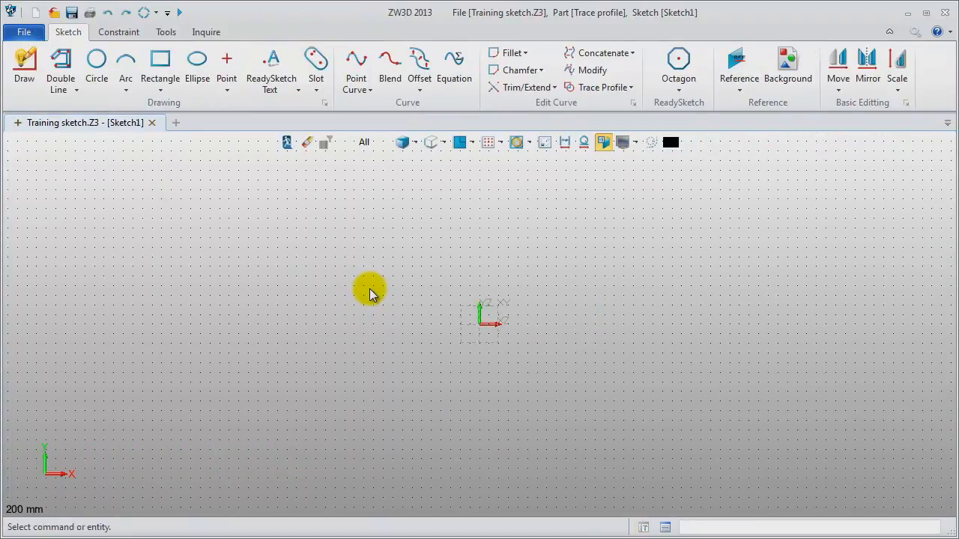
# - Draw a corner-to-corner rectangle starting at the origin, about 195 mm wide and 75 mm high
pyautogui.click(160, 60)
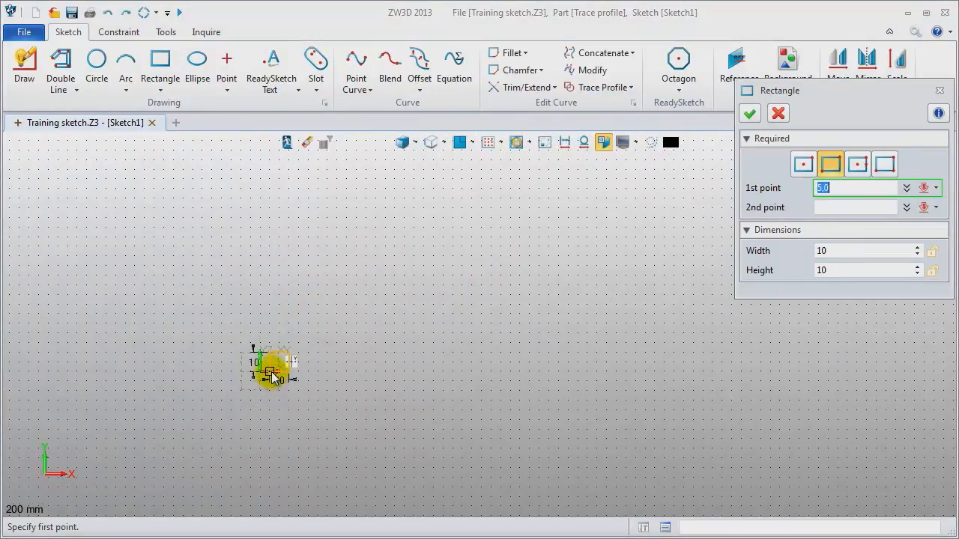
pyautogui.click(259, 370)
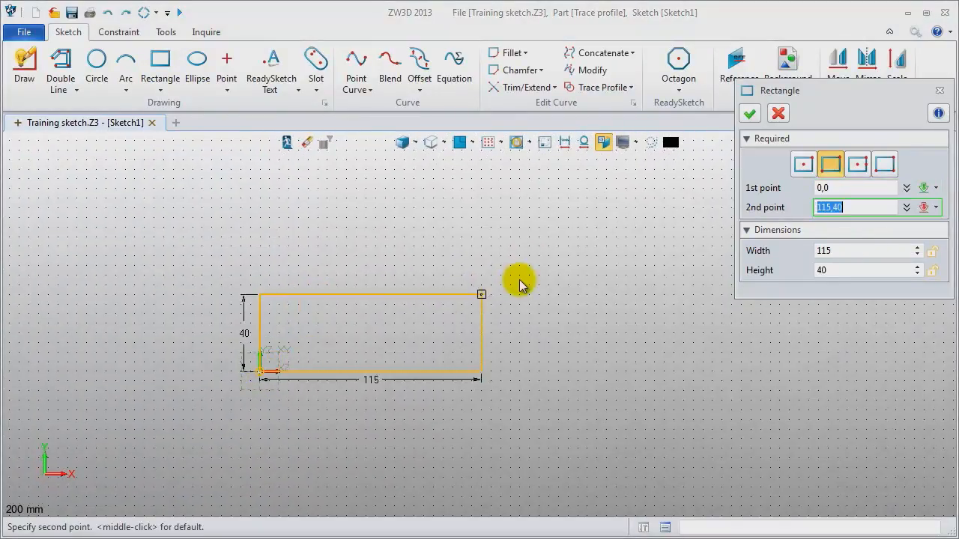
pyautogui.click(634, 229)
pyautogui.middleClick(497, 209)
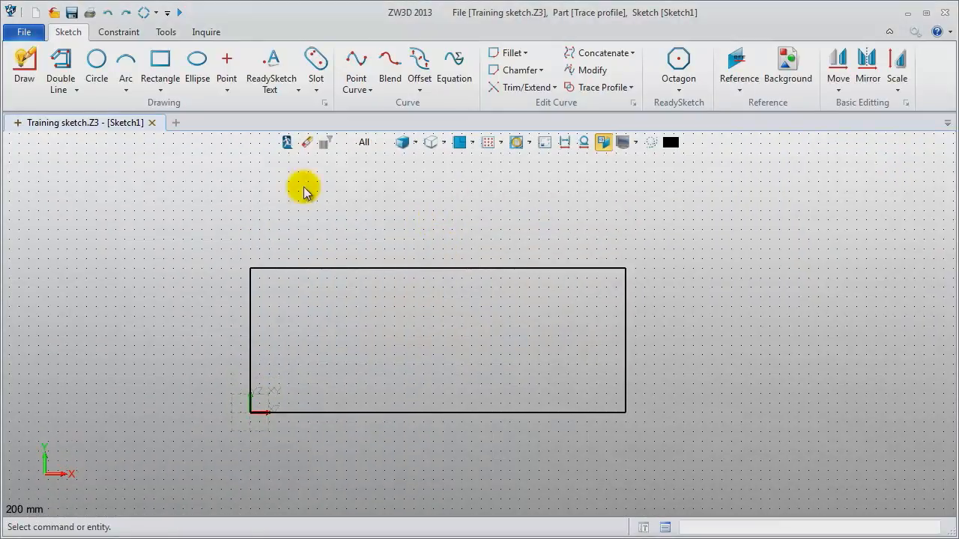
# - Draw a circle of about 60 mm radius centered on the midpoint of the rectangle's right edge
pyautogui.click(97, 63)
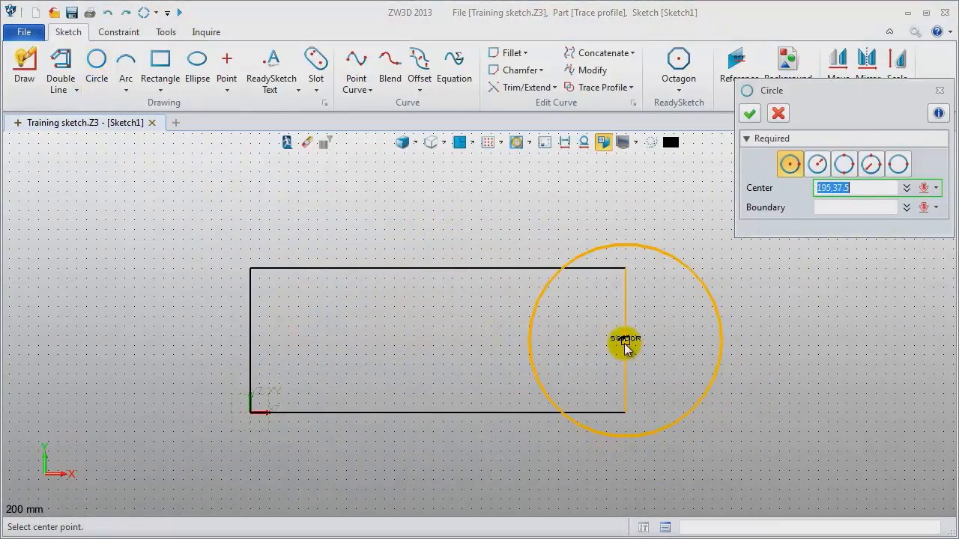
pyautogui.click(625, 341)
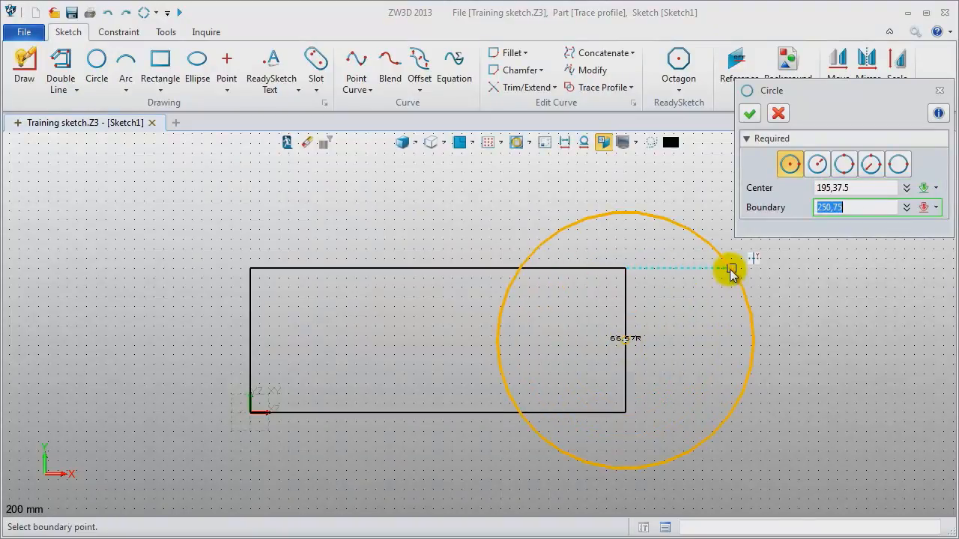
pyautogui.click(731, 291)
pyautogui.middleClick(672, 313)
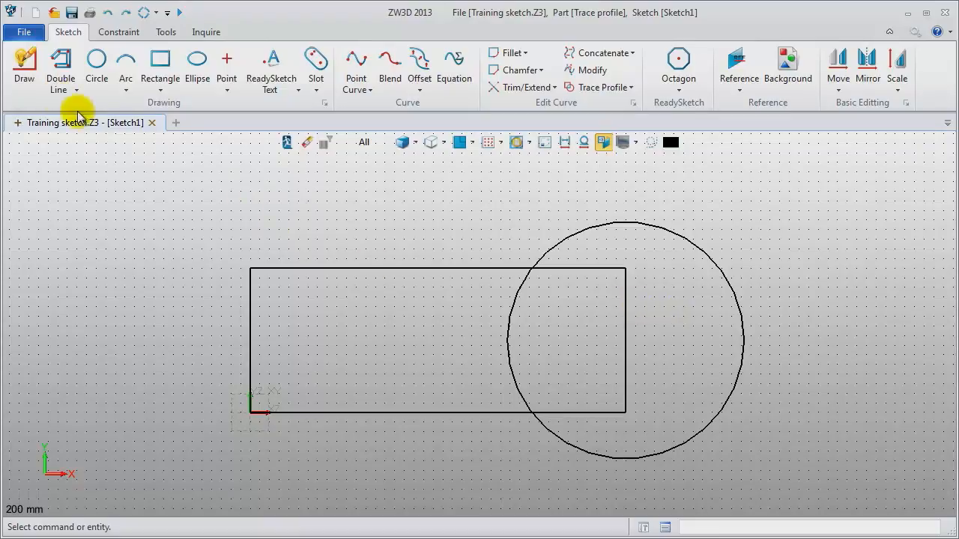
# - Draw a circle of about 25 mm radius centered on the midpoint of the rectangle's left edge
pyautogui.click(97, 61)
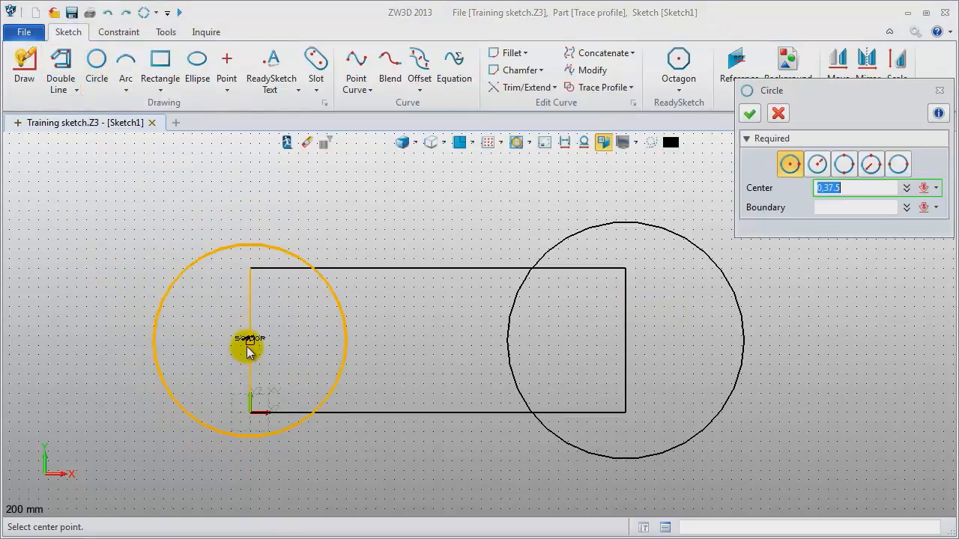
pyautogui.click(249, 341)
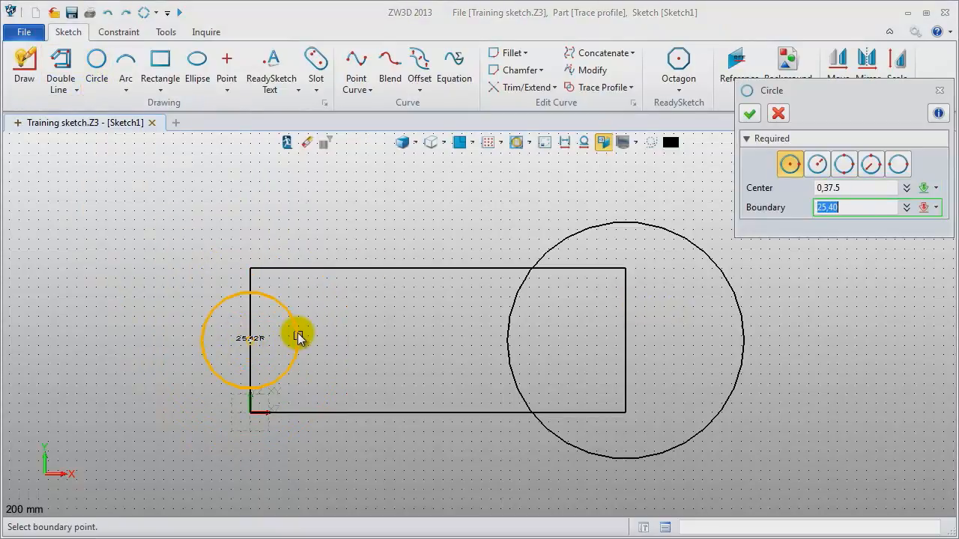
pyautogui.click(297, 337)
pyautogui.middleClick(165, 294)
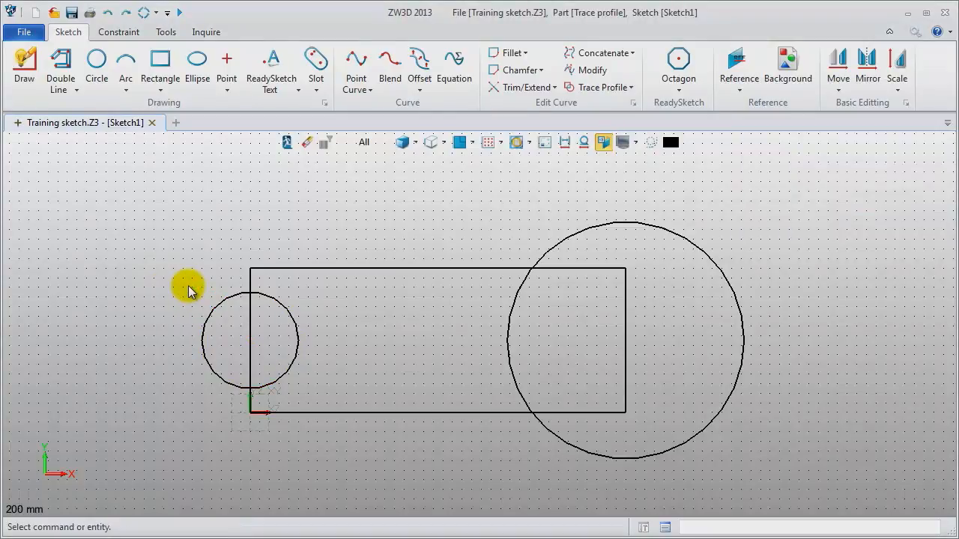
# - Dimension the rectangle's width above its upper edge and set it to 200 mm
pyautogui.click(122, 31)
pyautogui.click(365, 69)
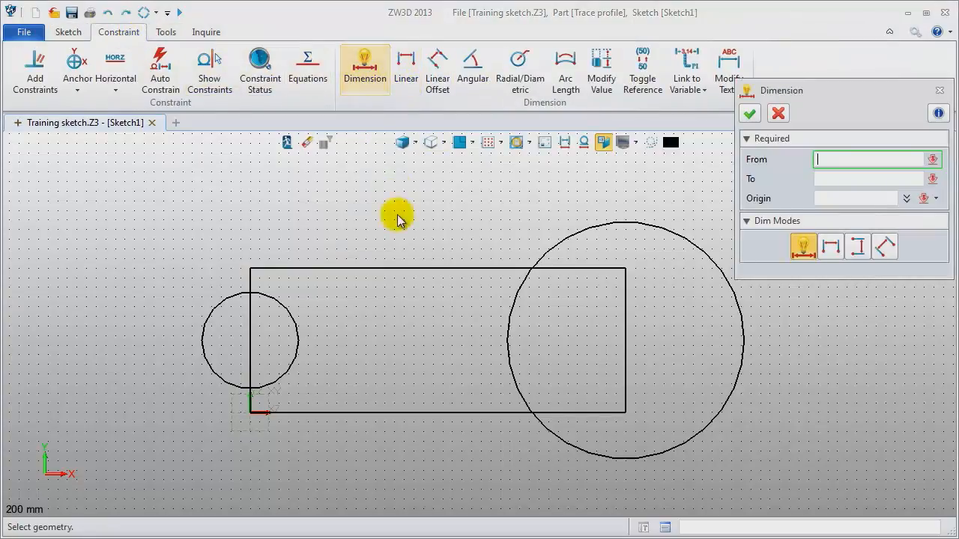
pyautogui.click(424, 268)
pyautogui.middleClick(408, 232)
pyautogui.click(413, 227)
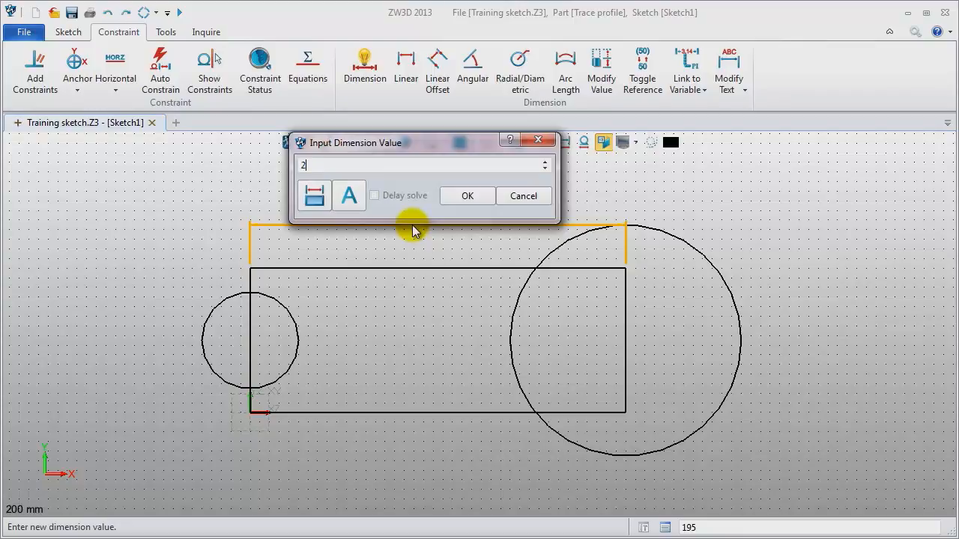
pyautogui.press('Return')
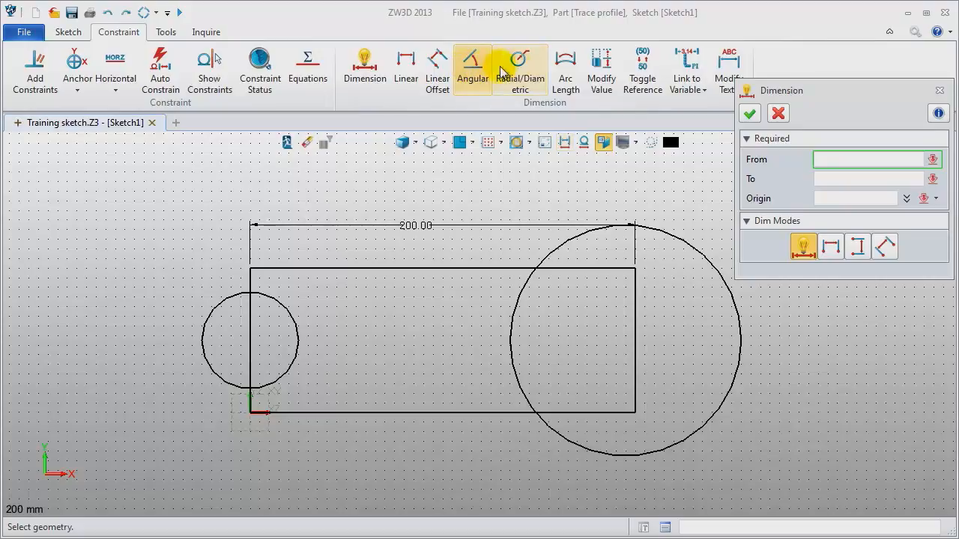
# - Add a 60 mm radius dimension to the large circle
pyautogui.click(532, 92)
pyautogui.click(705, 265)
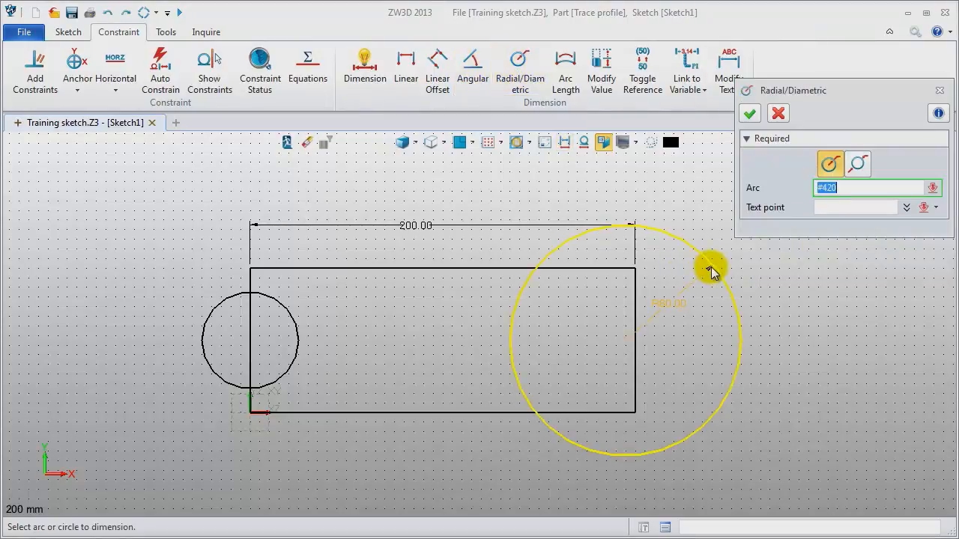
pyautogui.click(681, 303)
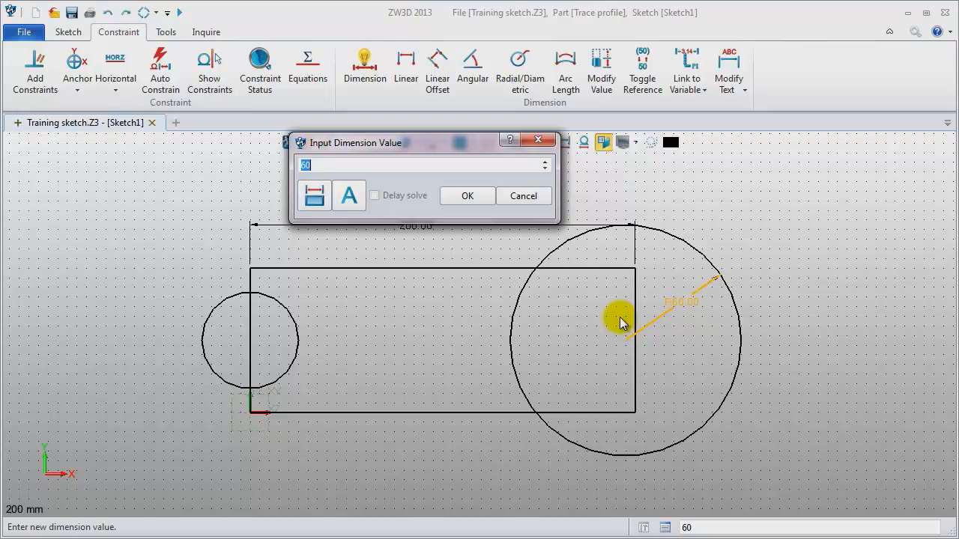
pyautogui.press('Return')
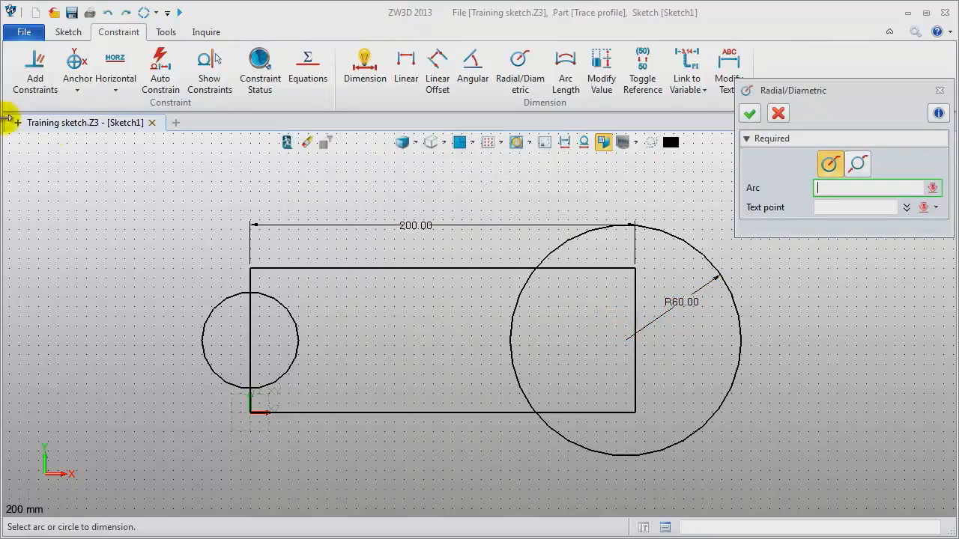
# - Constrain the large circle's center to lie on the rectangle's right edge and hide the sketch dimensions
pyautogui.click(34, 69)
pyautogui.click(636, 343)
pyautogui.click(625, 341)
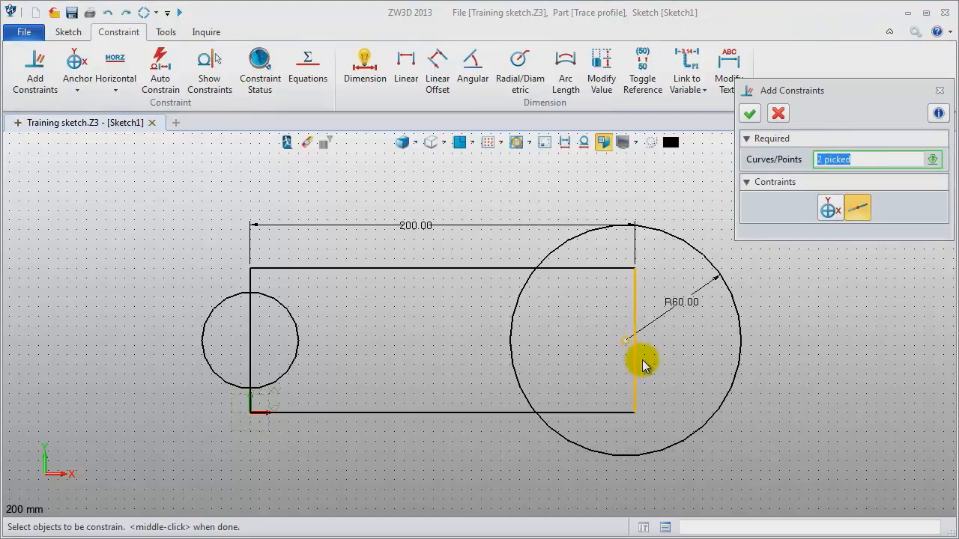
pyautogui.middleClick(862, 333)
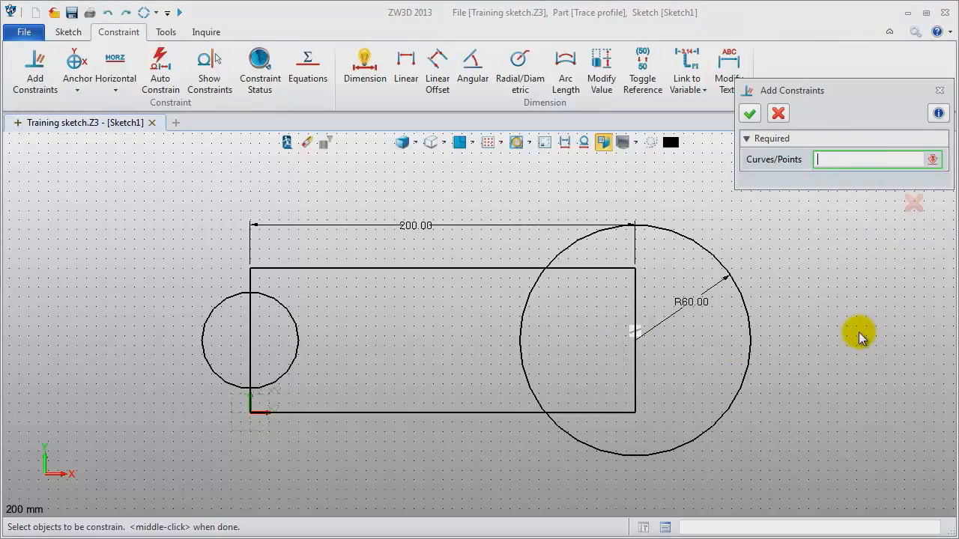
pyautogui.click(939, 90)
pyautogui.click(563, 144)
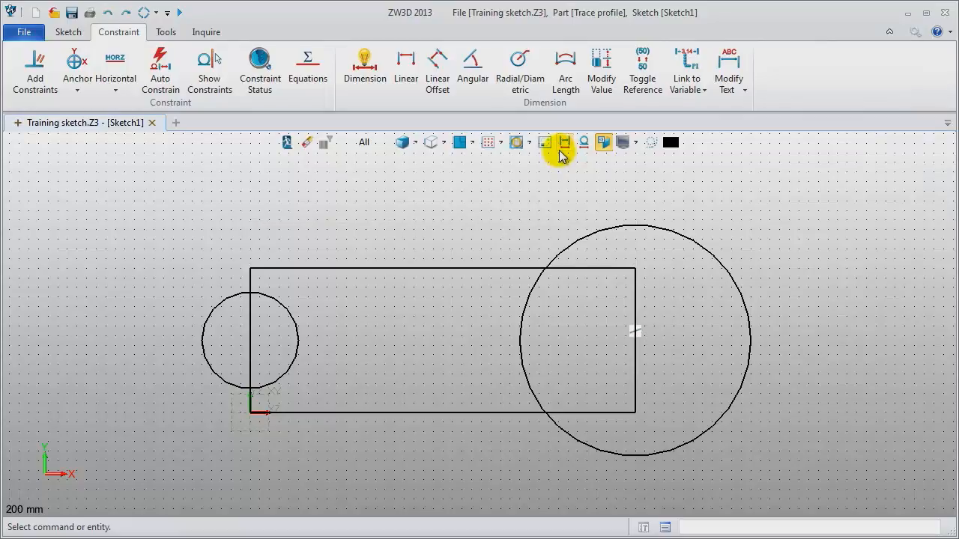
# - Trace a profile along the rectangle's long edges, the large circle's outer arc and the small circle's inner arc, and exit the sketch
pyautogui.click(65, 33)
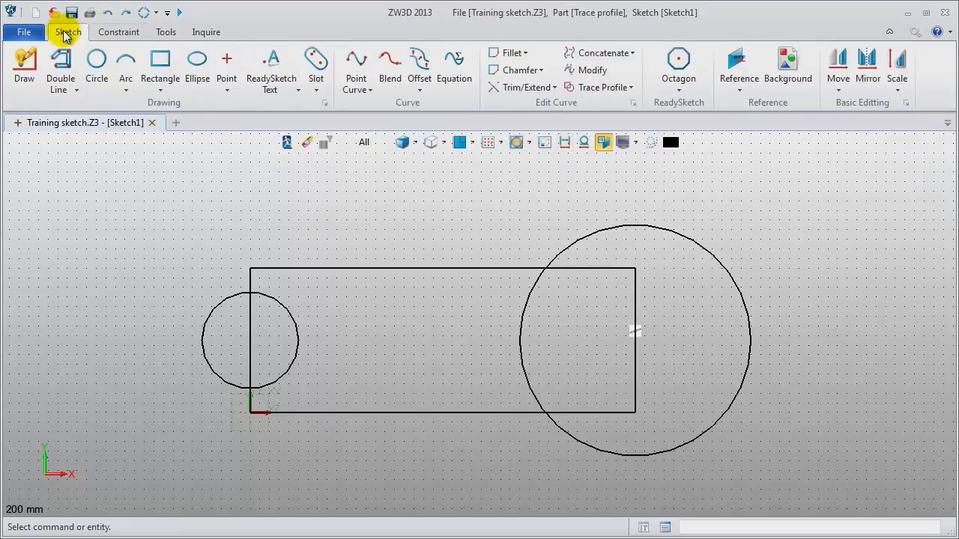
pyautogui.click(588, 87)
pyautogui.click(495, 268)
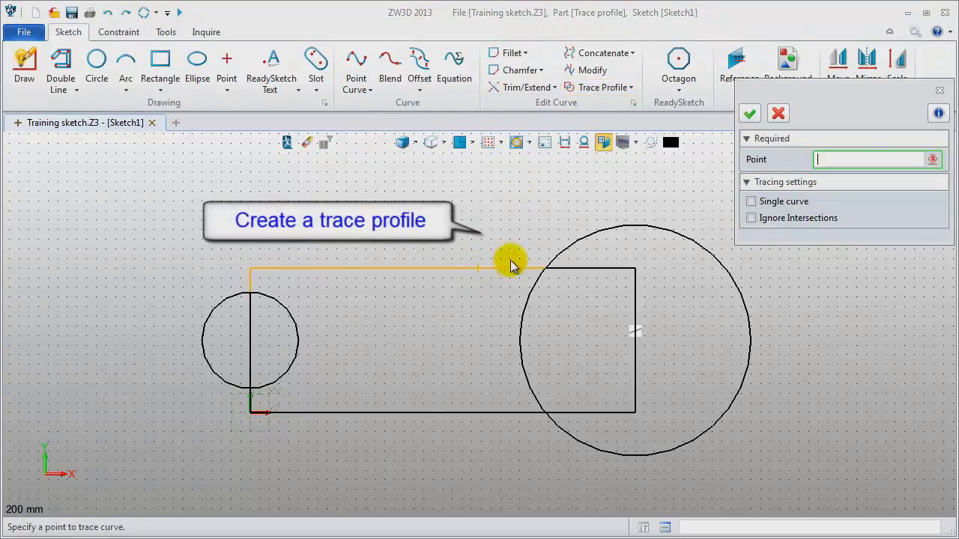
pyautogui.click(601, 240)
pyautogui.click(491, 412)
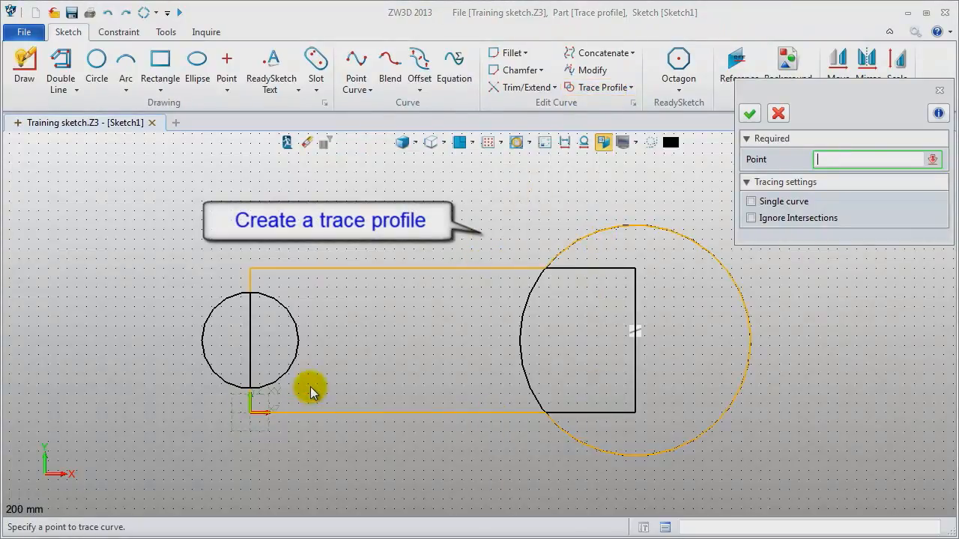
pyautogui.click(296, 365)
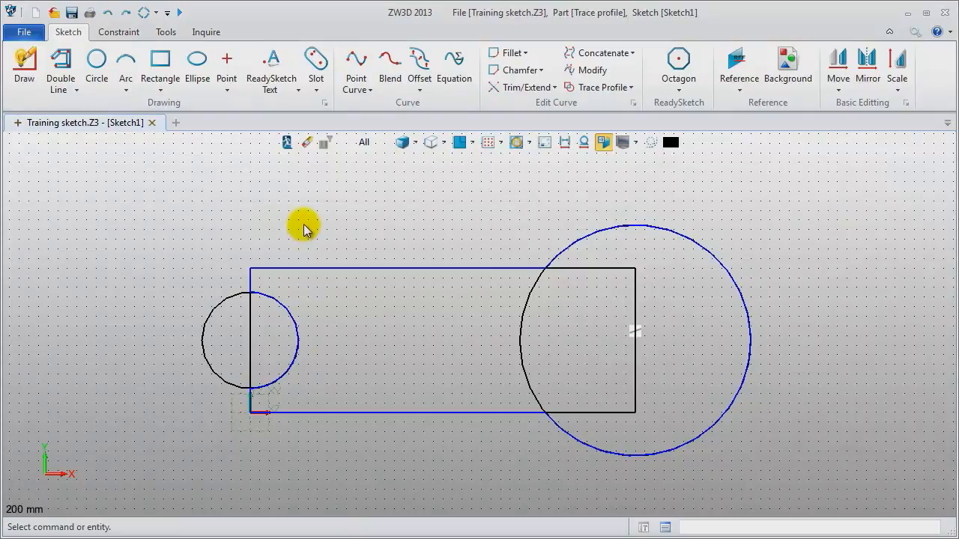
pyautogui.click(287, 145)
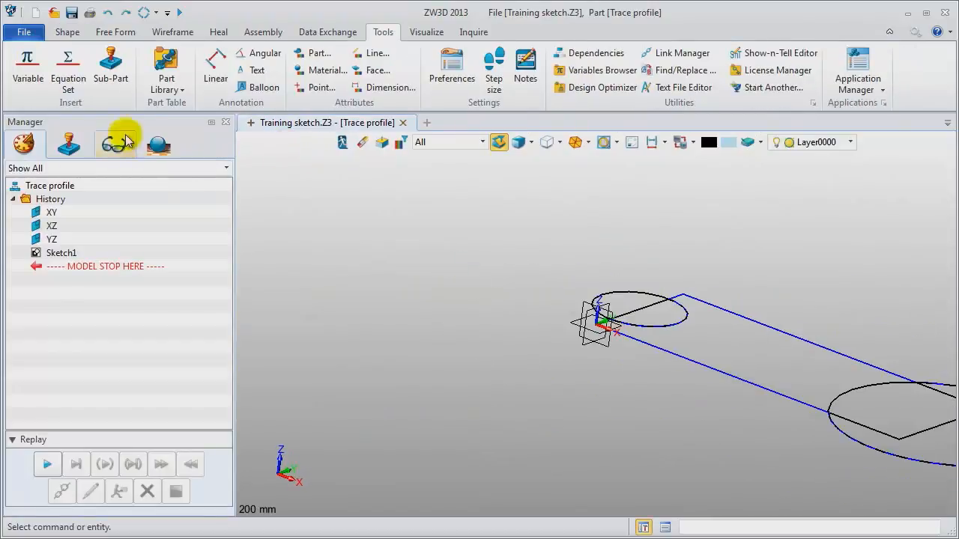
# - Extrude the traced profile symmetrically with an 18 mm end distance
pyautogui.click(66, 31)
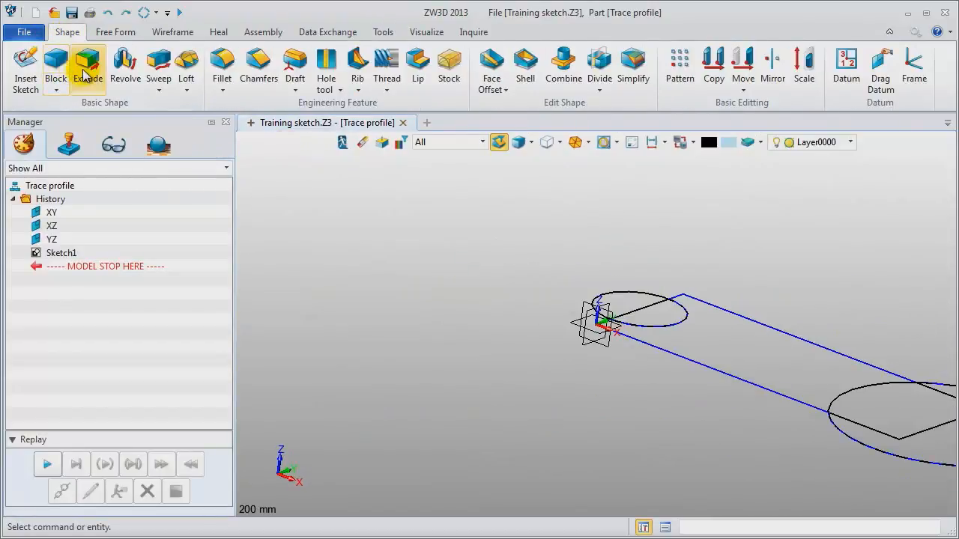
pyautogui.click(88, 68)
pyautogui.click(699, 366)
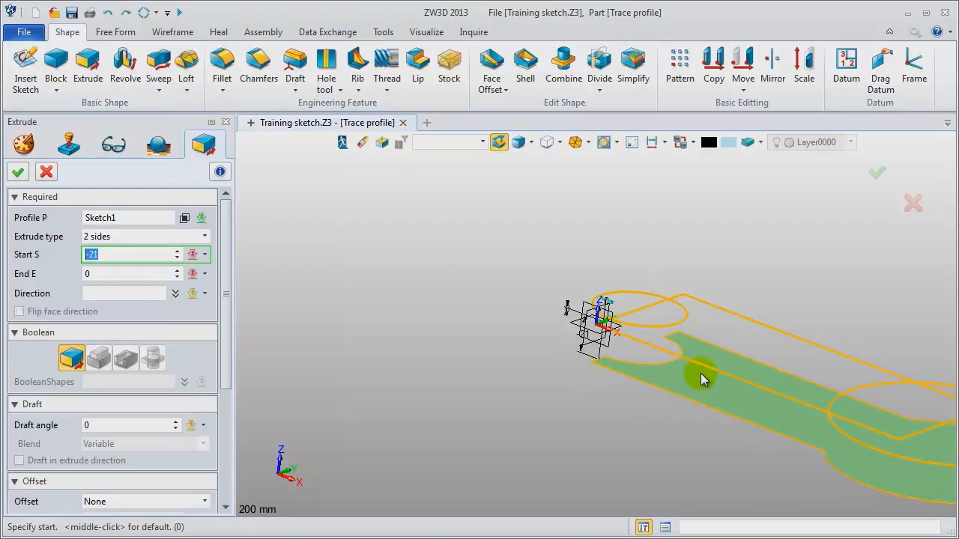
pyautogui.click(700, 373)
pyautogui.click(705, 301)
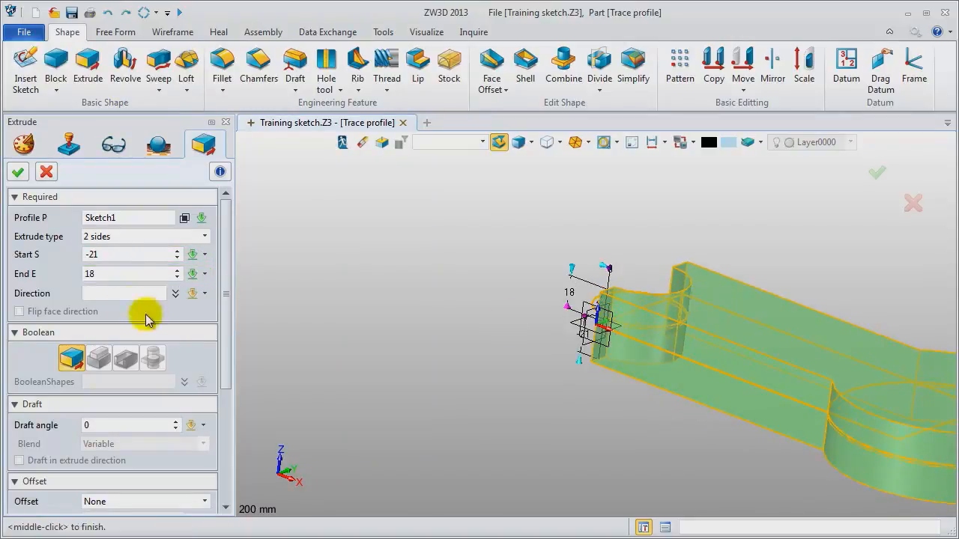
pyautogui.click(184, 237)
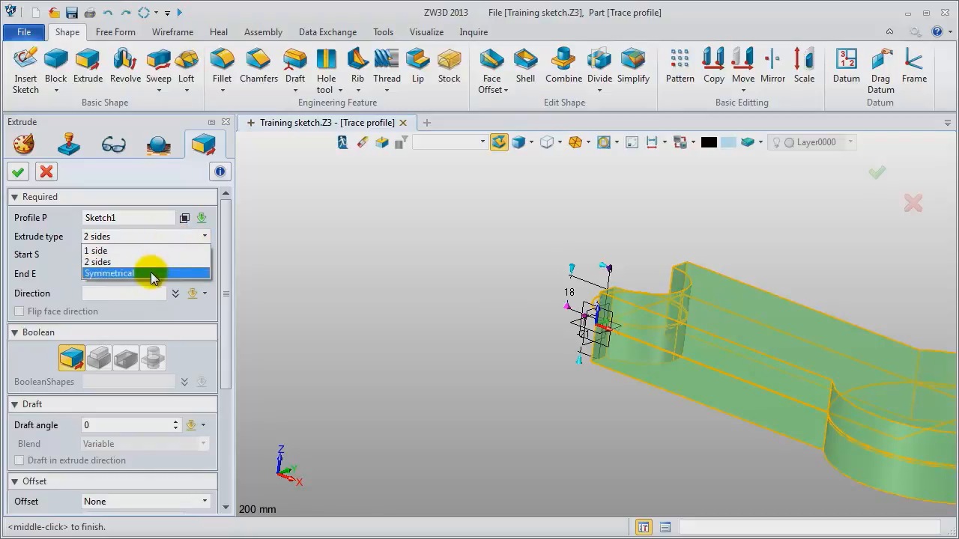
pyautogui.click(152, 274)
pyautogui.middleClick(311, 309)
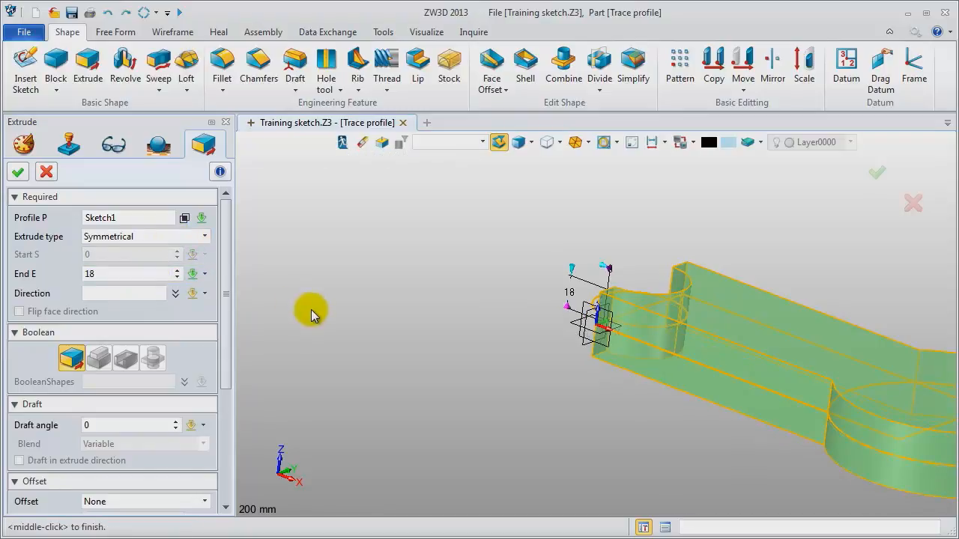
pyautogui.middleClick(311, 310)
pyautogui.press('Home')
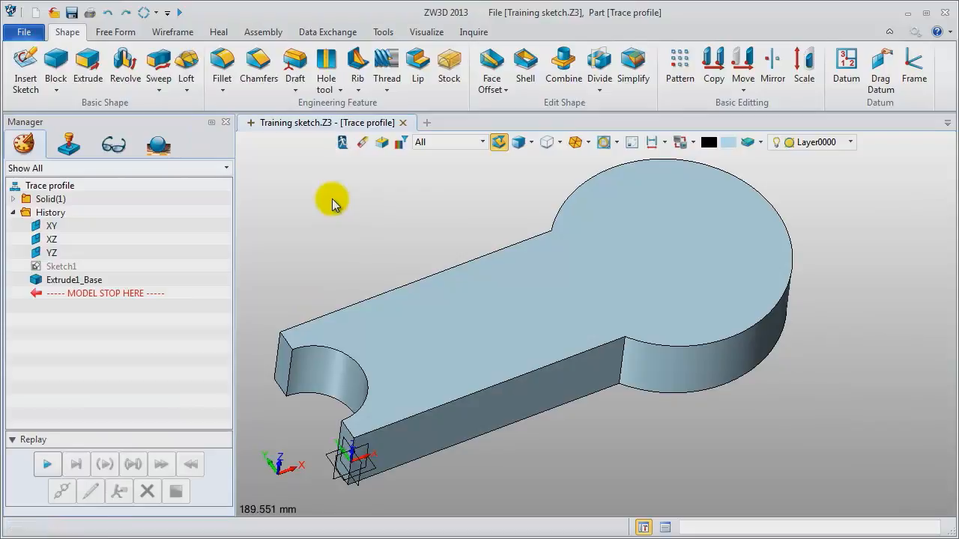
# - Start a sketch on the top face of the extruded solid
pyautogui.rightClick(331, 199)
pyautogui.click(384, 285)
pyautogui.click(525, 299)
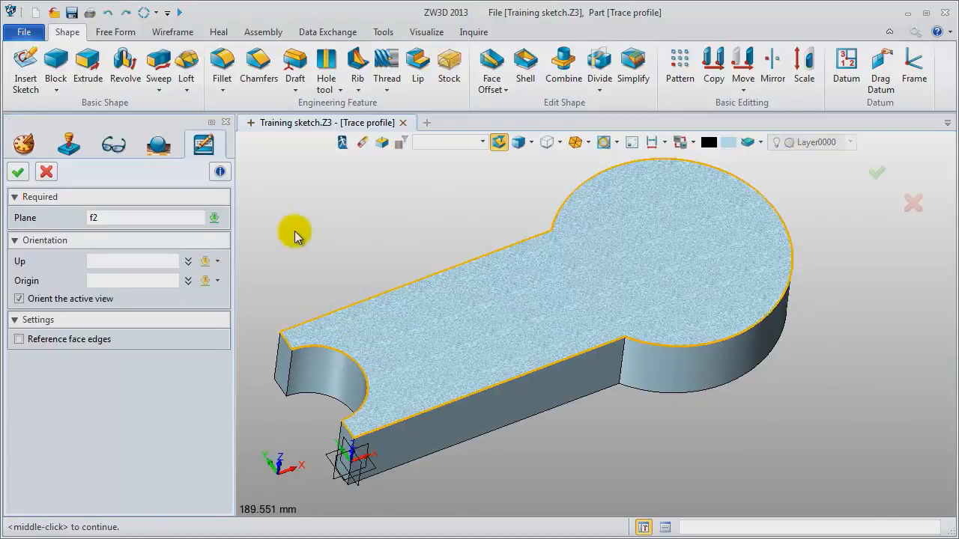
pyautogui.middleClick(355, 234)
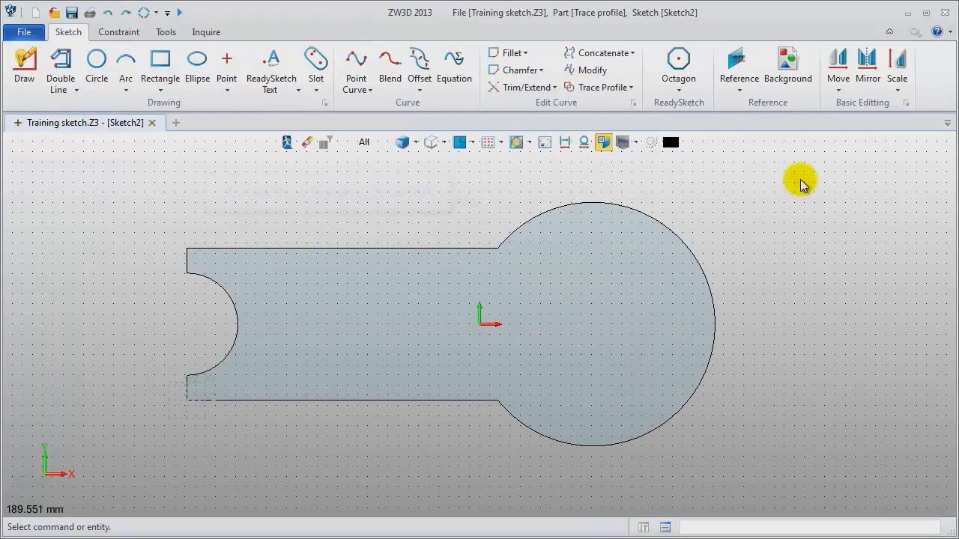
# - Place a ReadySketch octagon with its base point at 60,0 inside the plate's round end
pyautogui.click(681, 90)
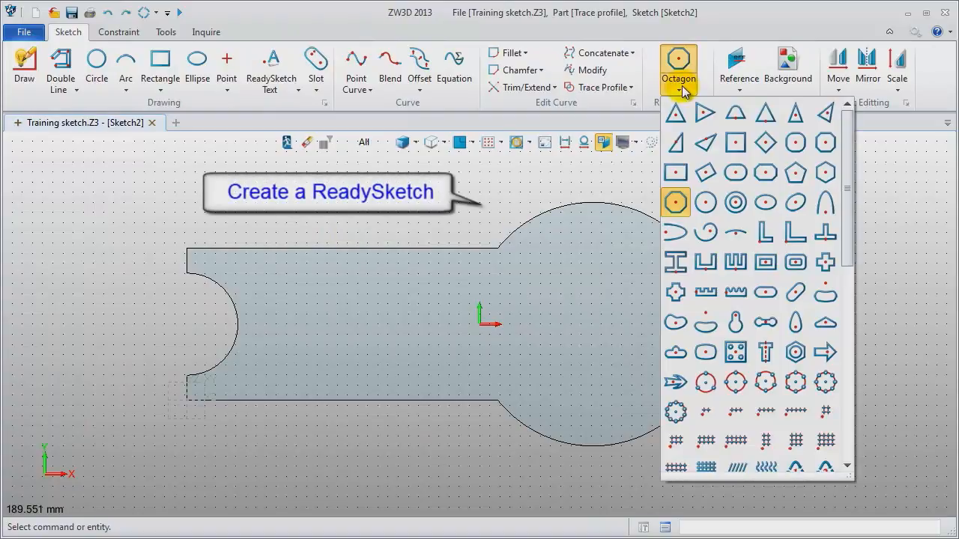
pyautogui.click(675, 202)
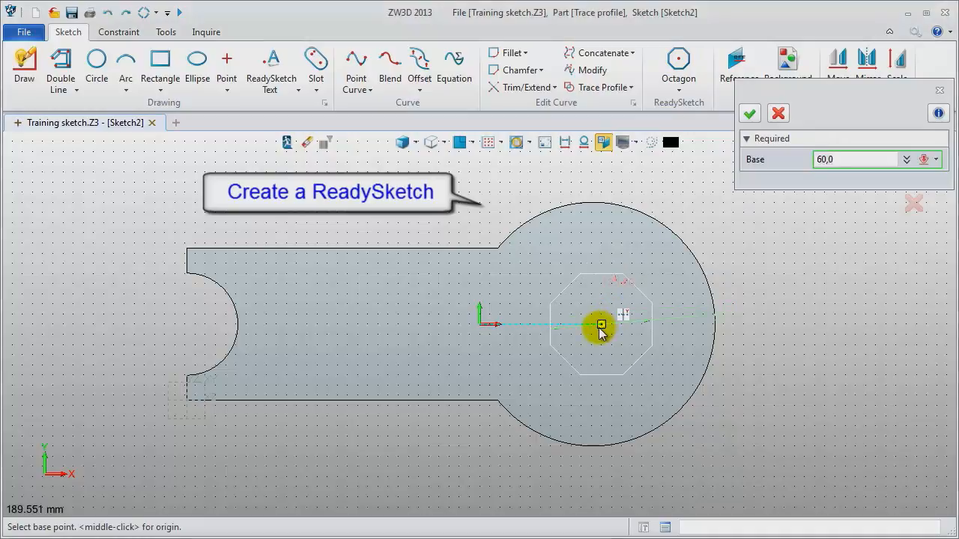
pyautogui.click(600, 328)
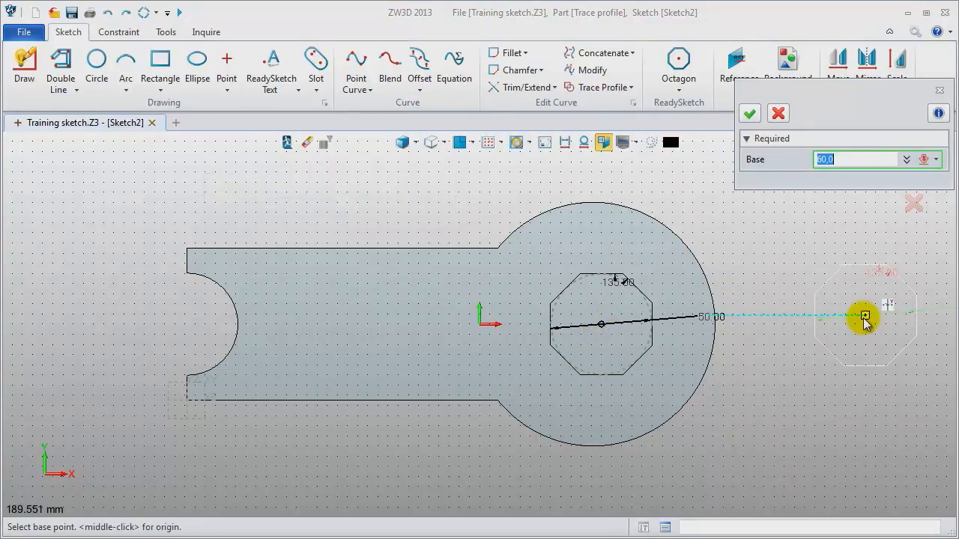
pyautogui.press('Escape')
# - Switch the current sketch to automatic solving
pyautogui.doubleClick(701, 318)
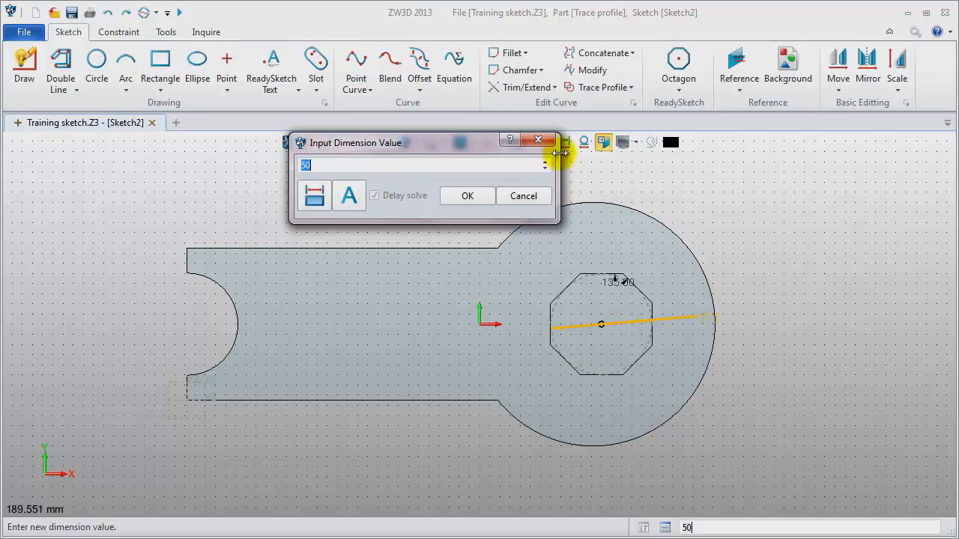
pyautogui.click(538, 140)
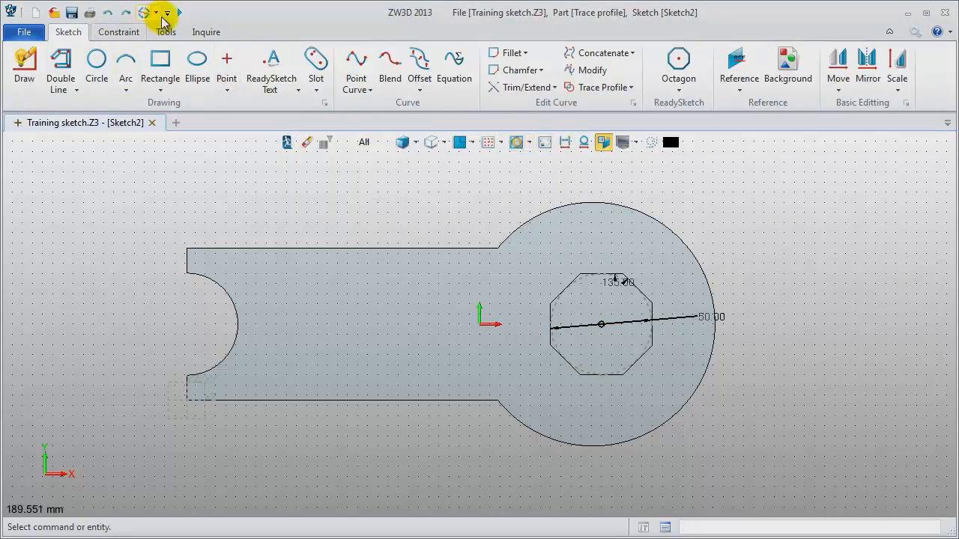
pyautogui.click(154, 12)
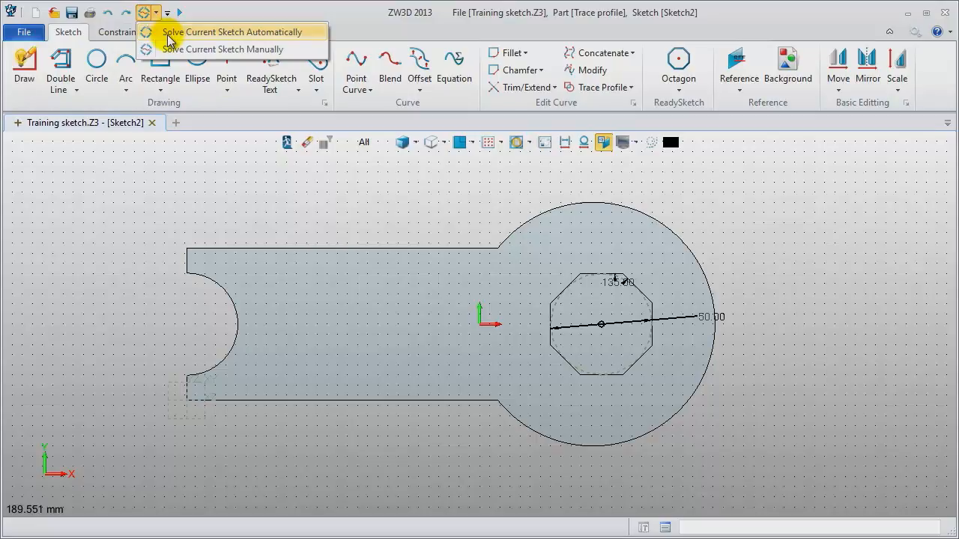
pyautogui.click(167, 36)
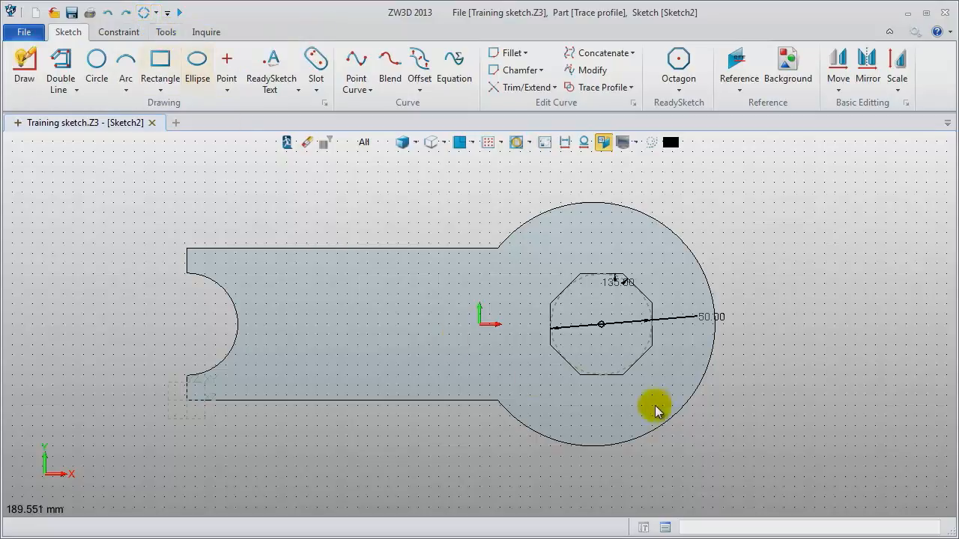
# - Set the octagon's across-flats dimension to 60 mm and hide the sketch dimensions
pyautogui.doubleClick(704, 319)
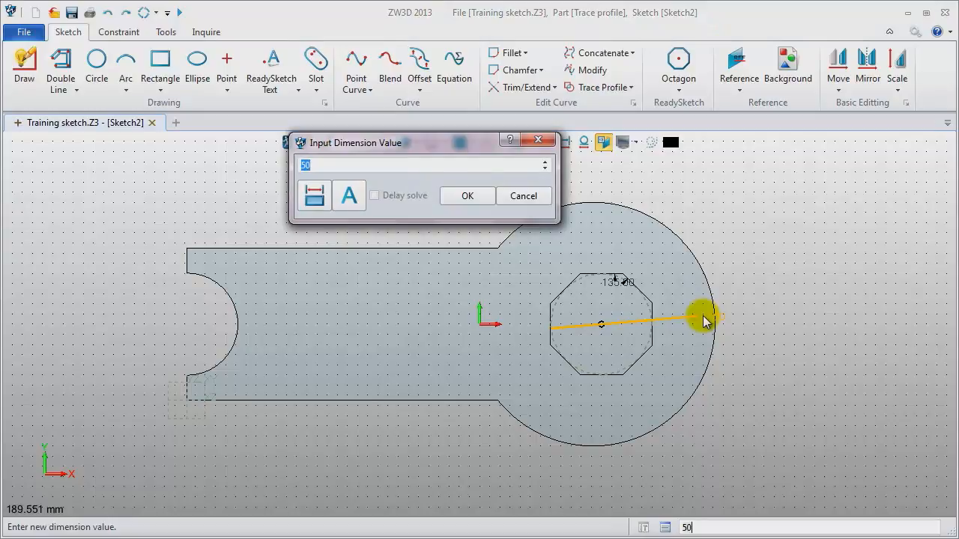
pyautogui.press('Return')
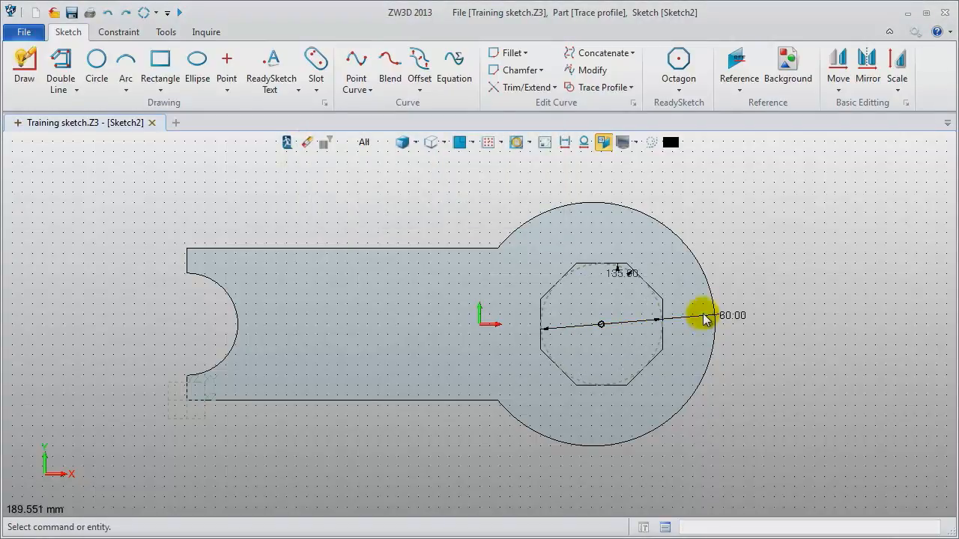
pyautogui.click(564, 142)
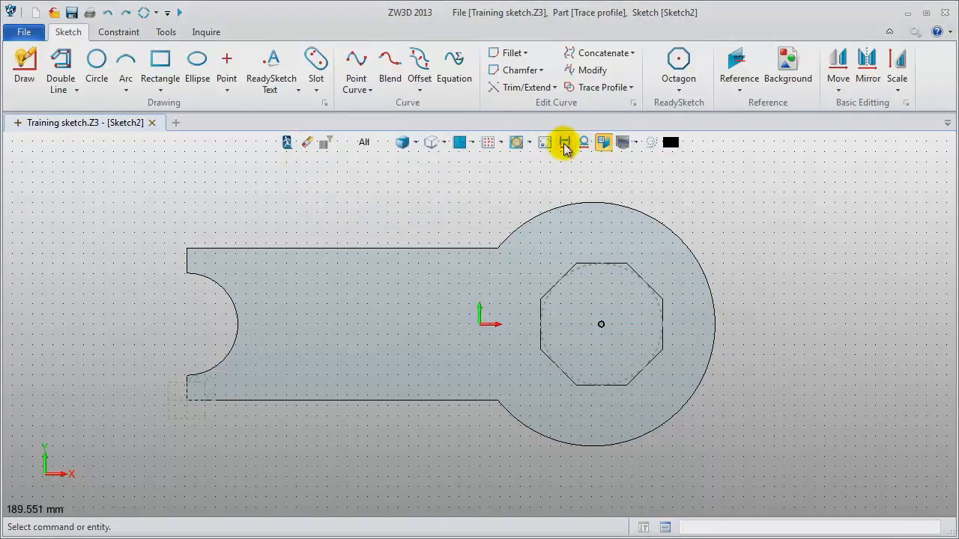
# - Exit the sketch and cut the octagon fully through the plate with a symmetrical subtractive extrusion
pyautogui.click(290, 146)
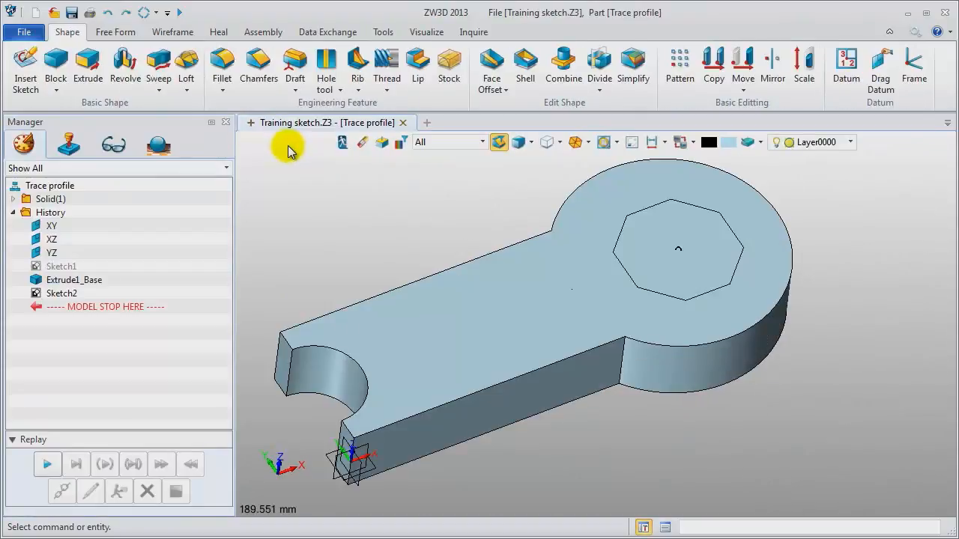
pyautogui.click(87, 65)
pyautogui.click(674, 292)
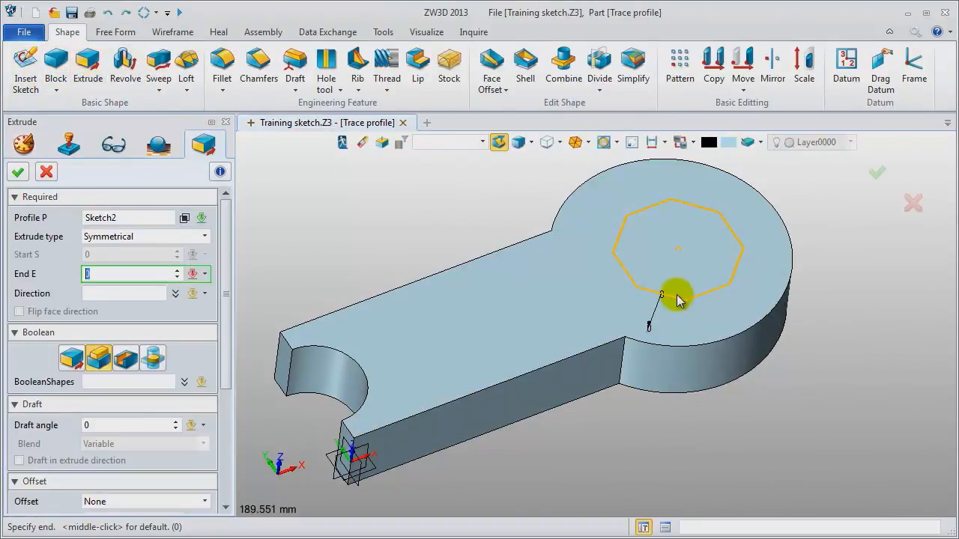
pyautogui.write('32')
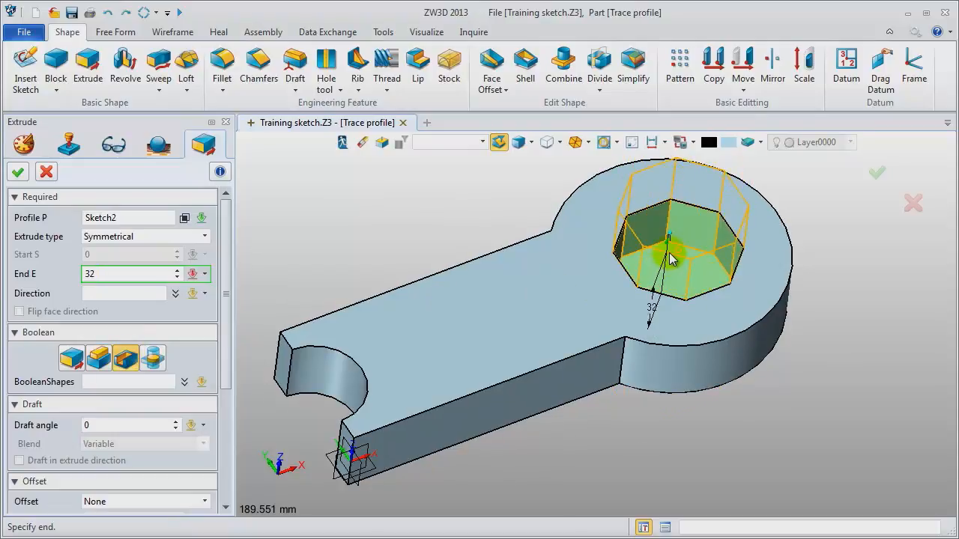
pyautogui.click(112, 276)
pyautogui.scroll(8, 112, 275)
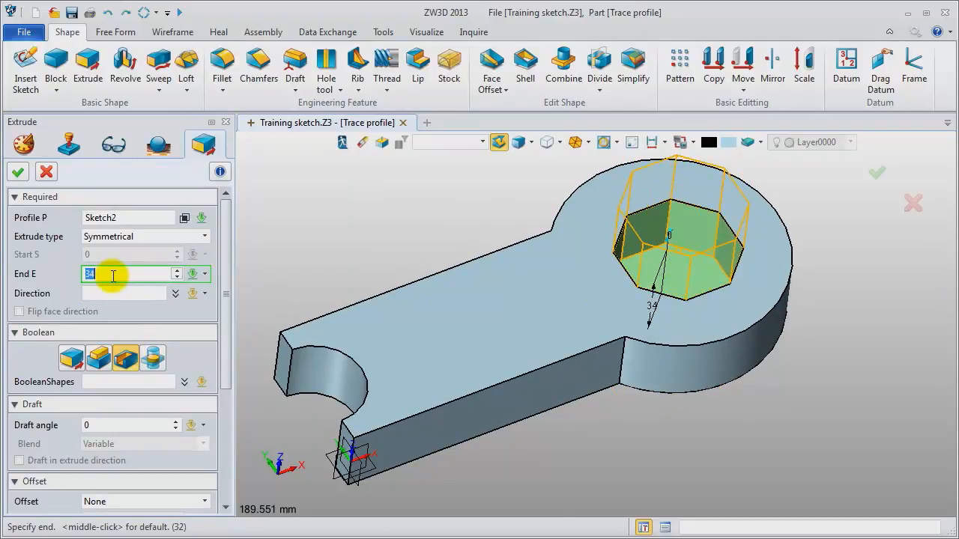
pyautogui.click(19, 174)
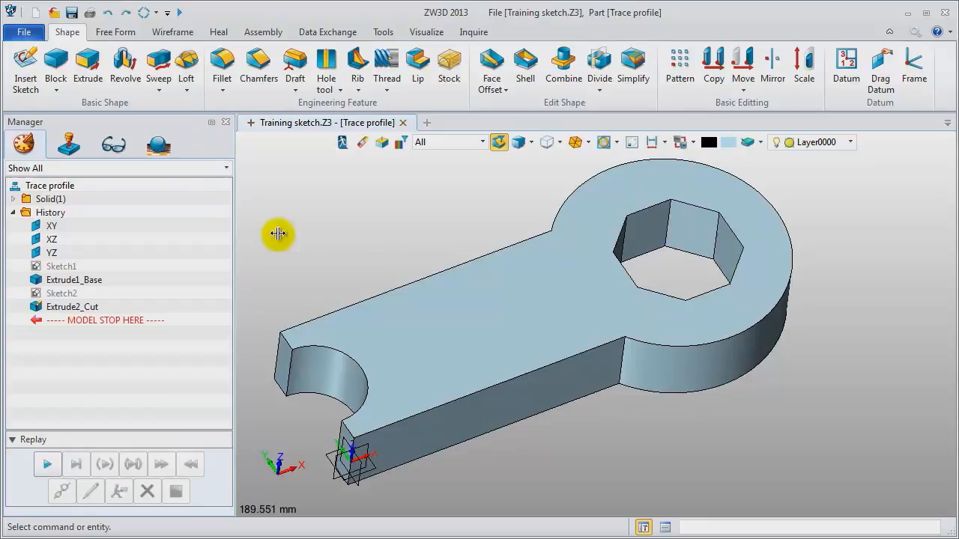
# - Start another sketch on the plate's top face, the one containing the octagonal hole
pyautogui.rightClick(394, 252)
pyautogui.click(442, 332)
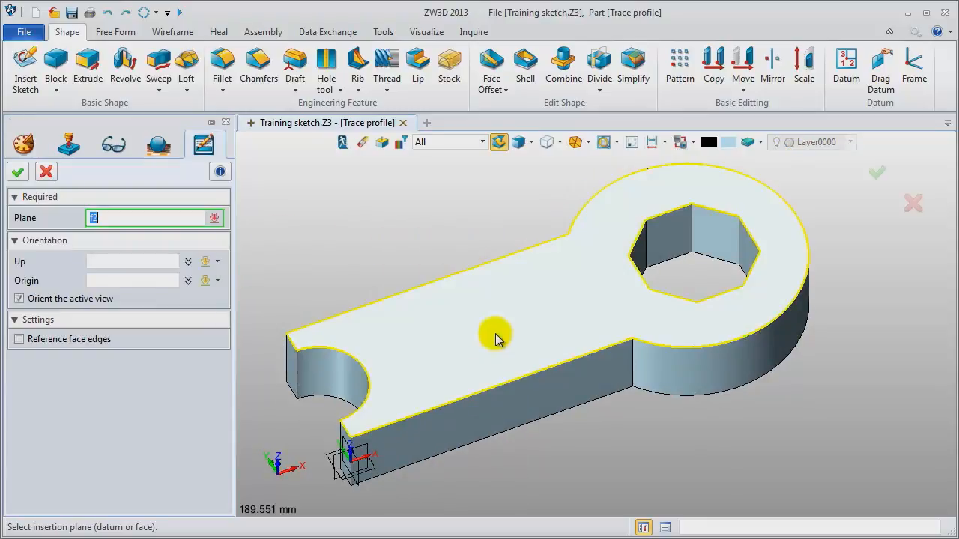
pyautogui.click(496, 337)
pyautogui.middleClick(410, 251)
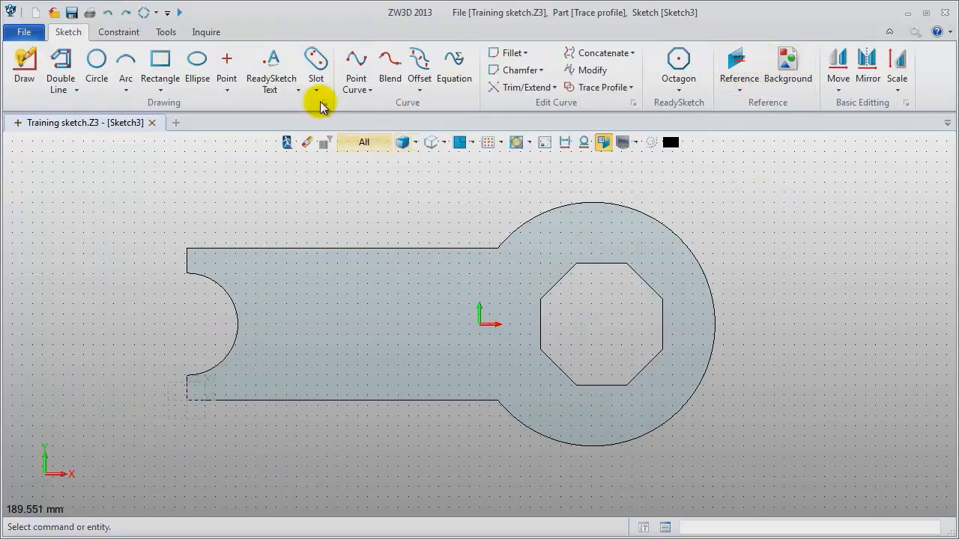
pyautogui.click(271, 67)
pyautogui.click(248, 373)
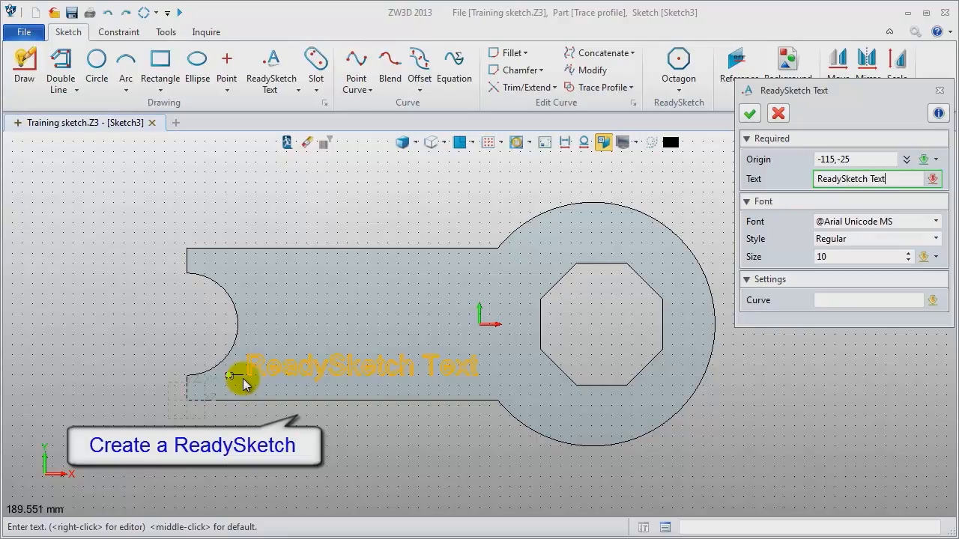
pyautogui.click(877, 258)
pyautogui.scroll(1, 874, 257)
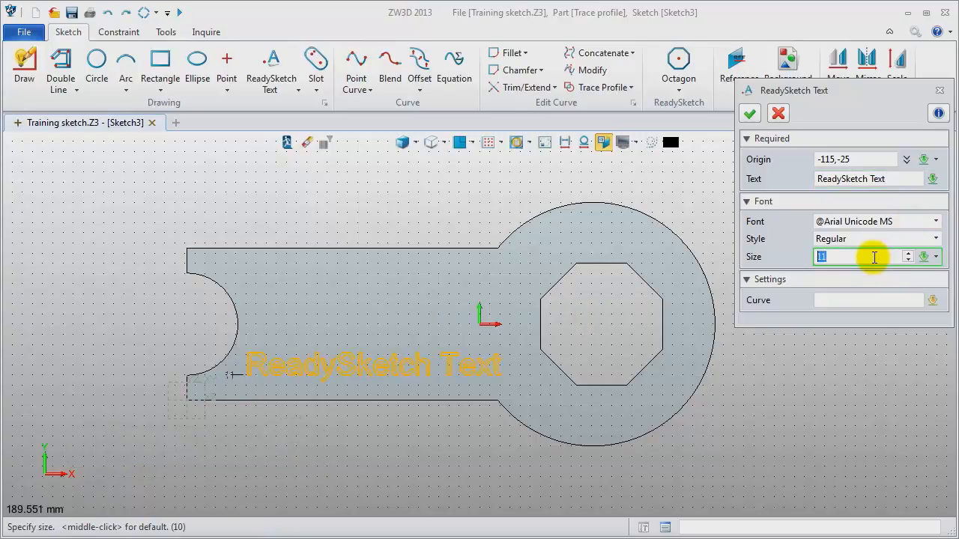
pyautogui.click(749, 113)
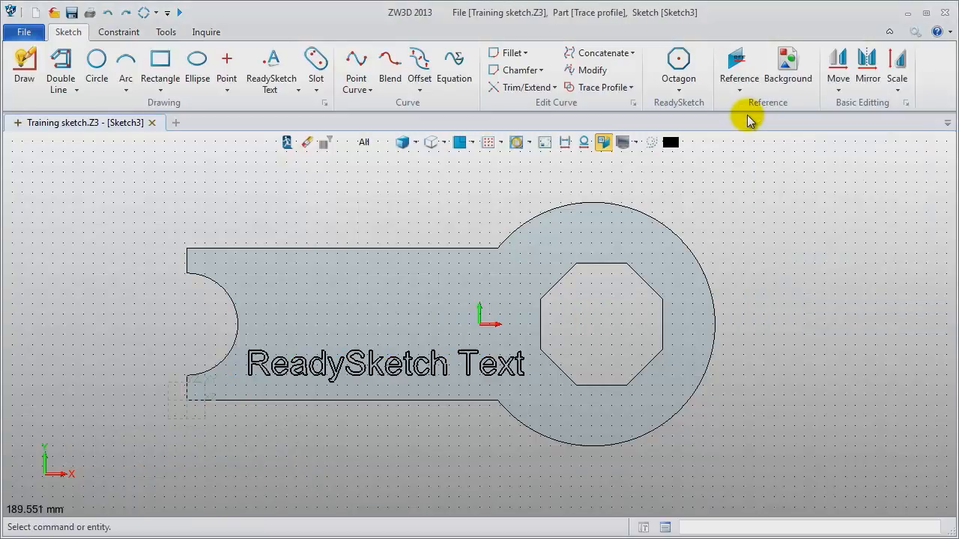
pyautogui.scroll(3, 400, 438)
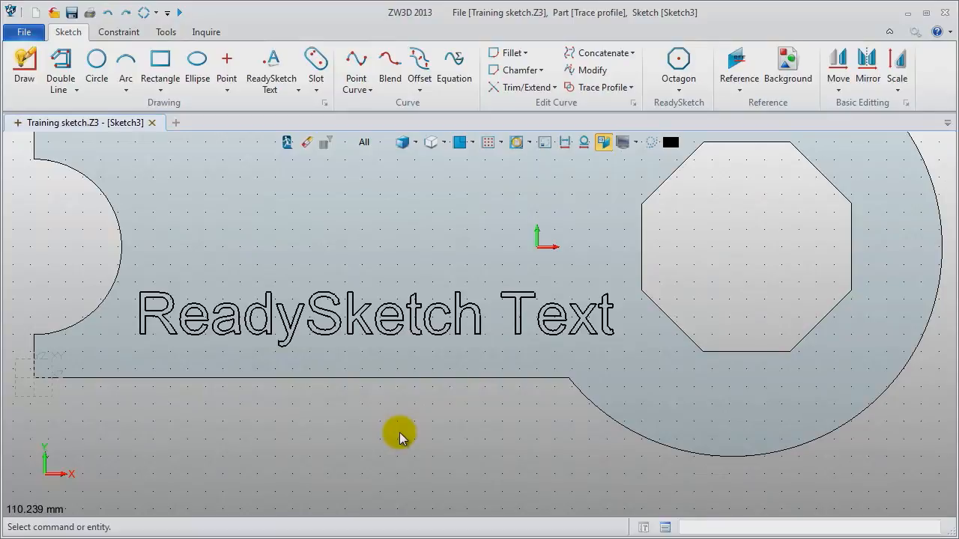
pyautogui.scroll(-2, 399, 438)
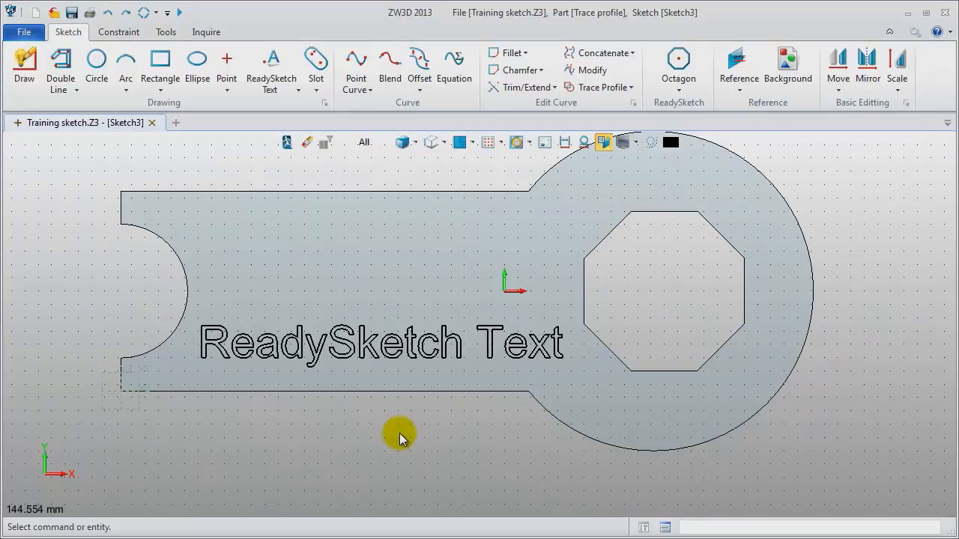
# - Exit the sketch and extrude the text as an added boss on the plate, 2 sides, from 0 to 2 mm
pyautogui.click(287, 143)
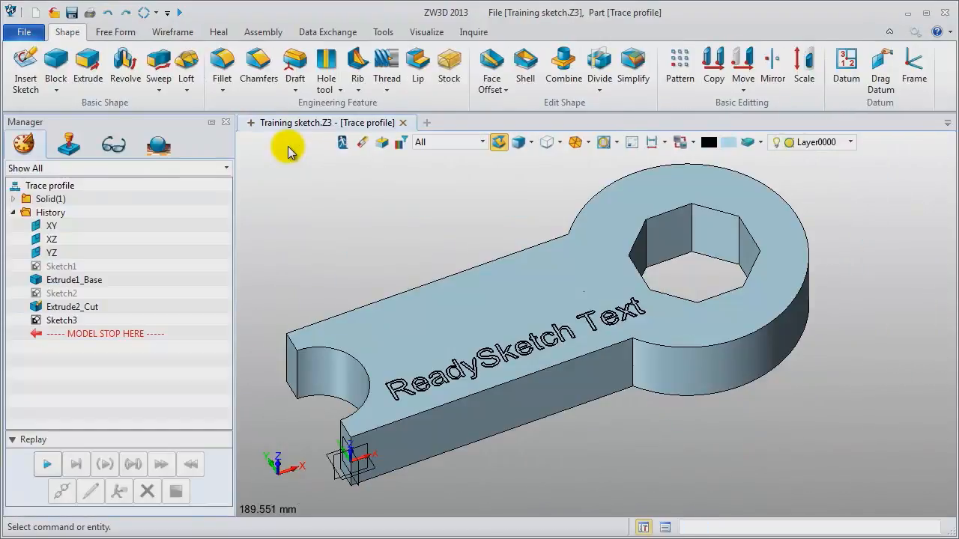
pyautogui.click(87, 66)
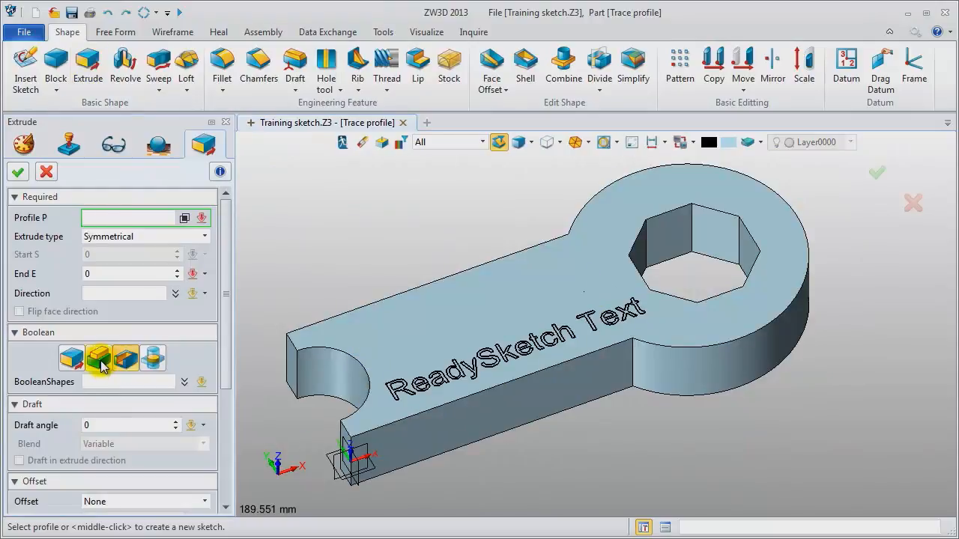
pyautogui.click(431, 398)
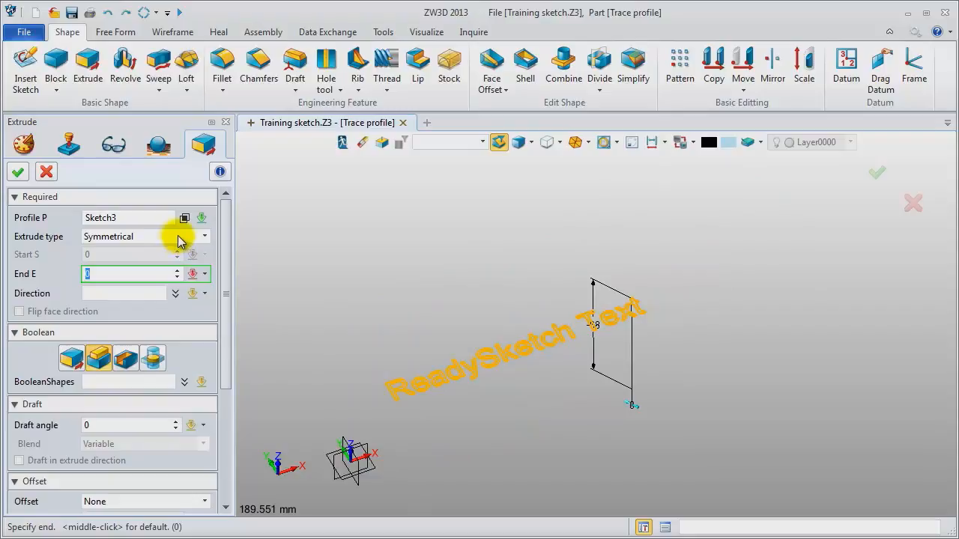
pyautogui.click(150, 236)
pyautogui.click(139, 261)
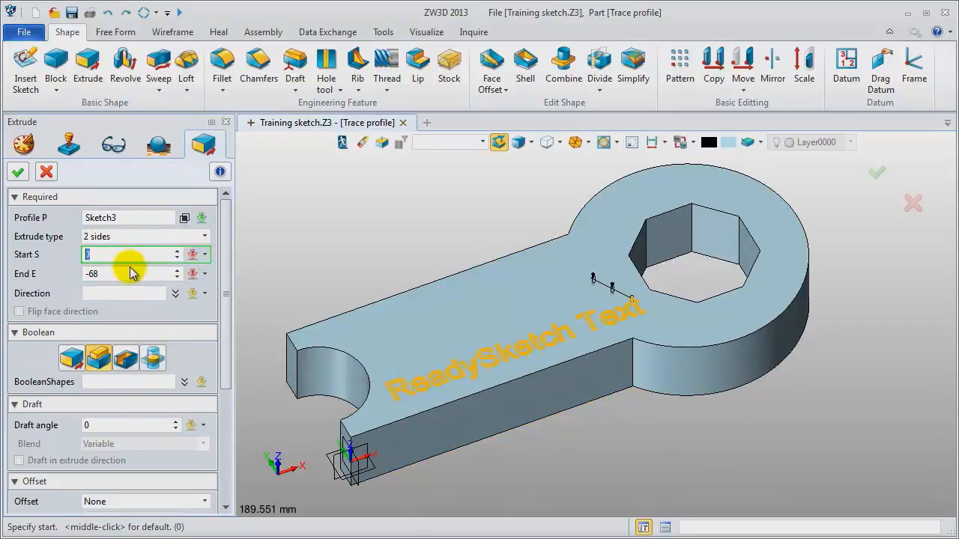
pyautogui.click(122, 273)
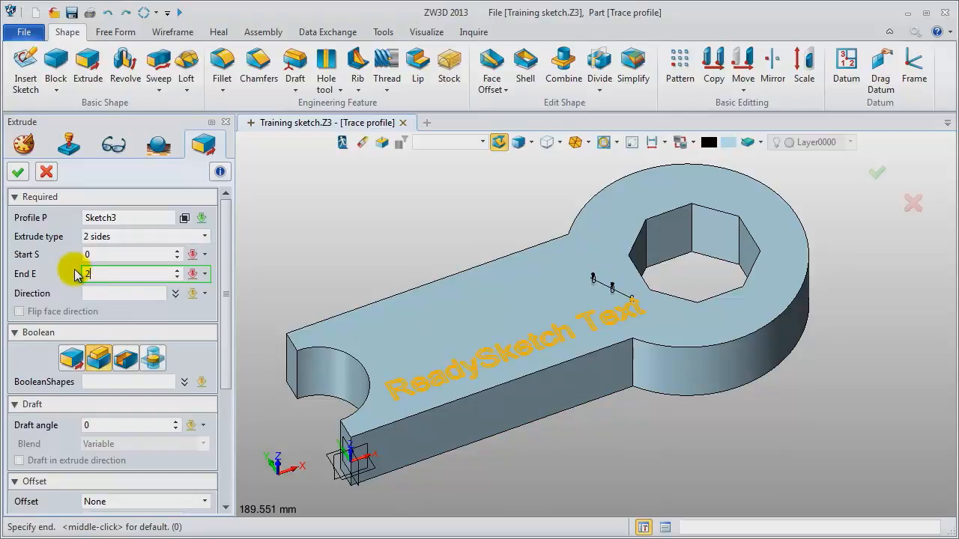
pyautogui.write('2')
pyautogui.press('Return')
pyautogui.moveTo(382, 254)
pyautogui.mouseDown(button='right')
pyautogui.moveTo(381, 232)
pyautogui.moveTo(382, 260)
pyautogui.mouseUp(button='right')
pyautogui.click(15, 176)
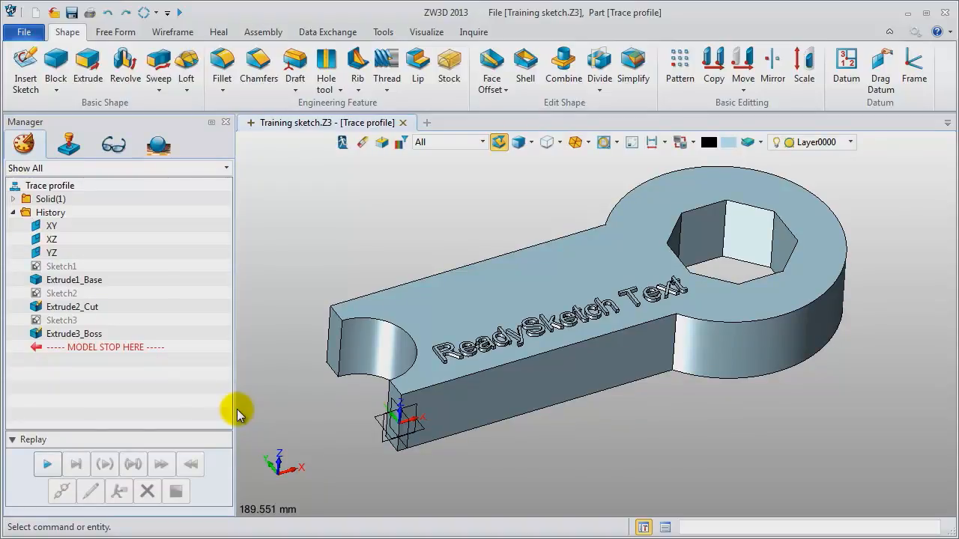
# - Reopen the plate's base profile sketch for editing and show its dimensions
pyautogui.rightClick(66, 268)
pyautogui.click(76, 254)
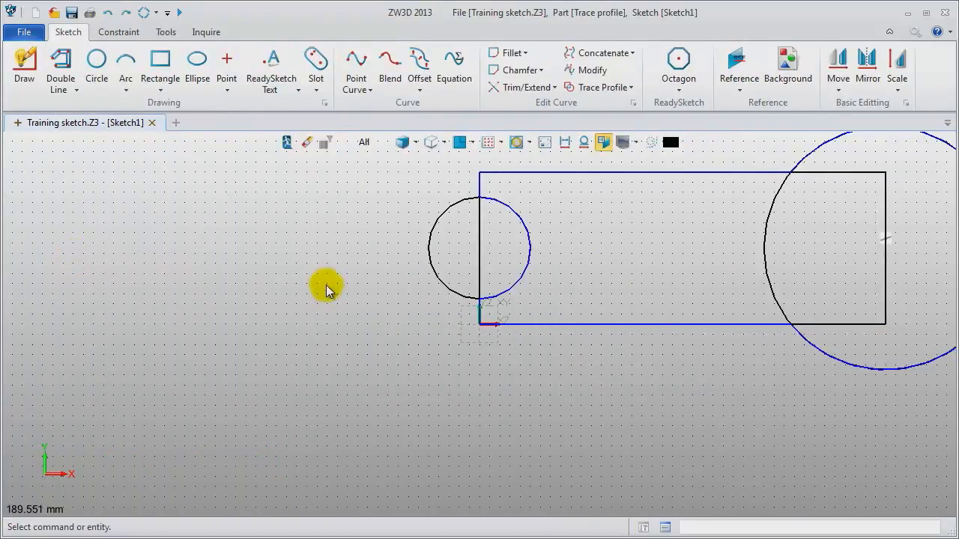
pyautogui.click(564, 146)
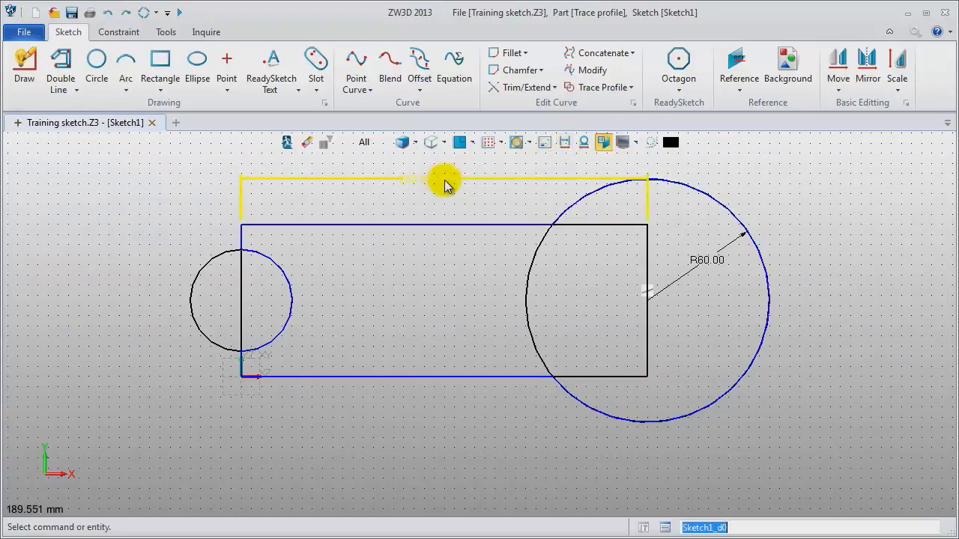
# - Set the large circle's radius to 70 mm and solve the current sketch automatically
pyautogui.doubleClick(724, 256)
pyautogui.write('70')
pyautogui.press('Return')
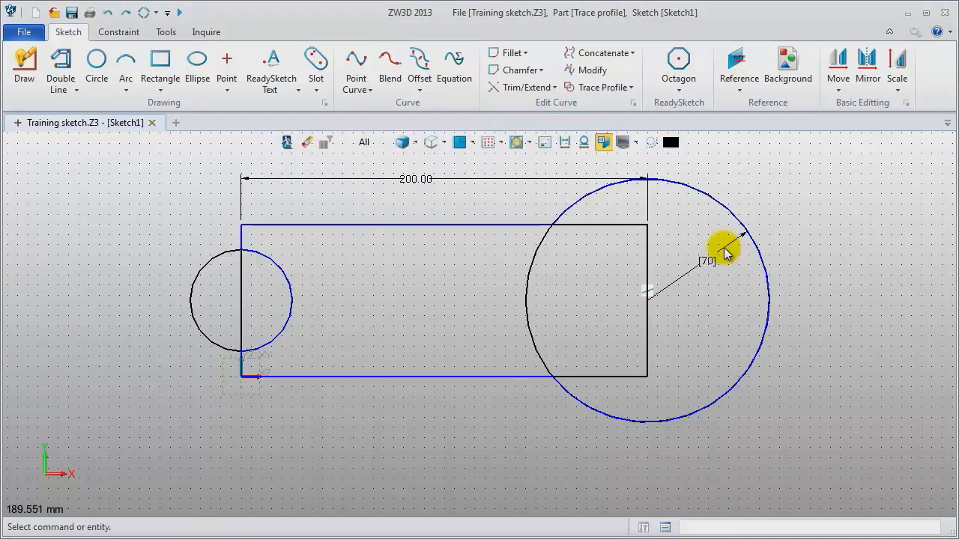
pyautogui.click(155, 13)
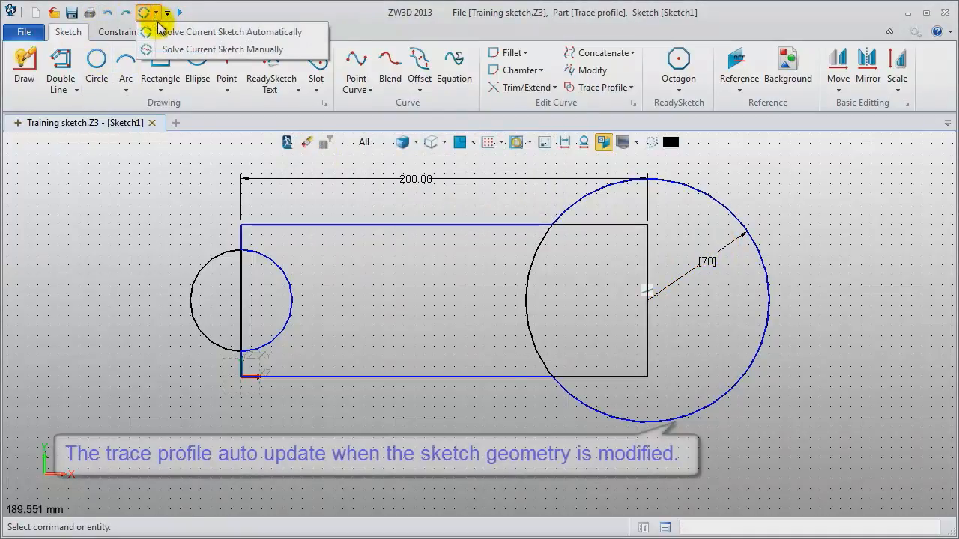
pyautogui.click(159, 30)
pyautogui.doubleClick(710, 257)
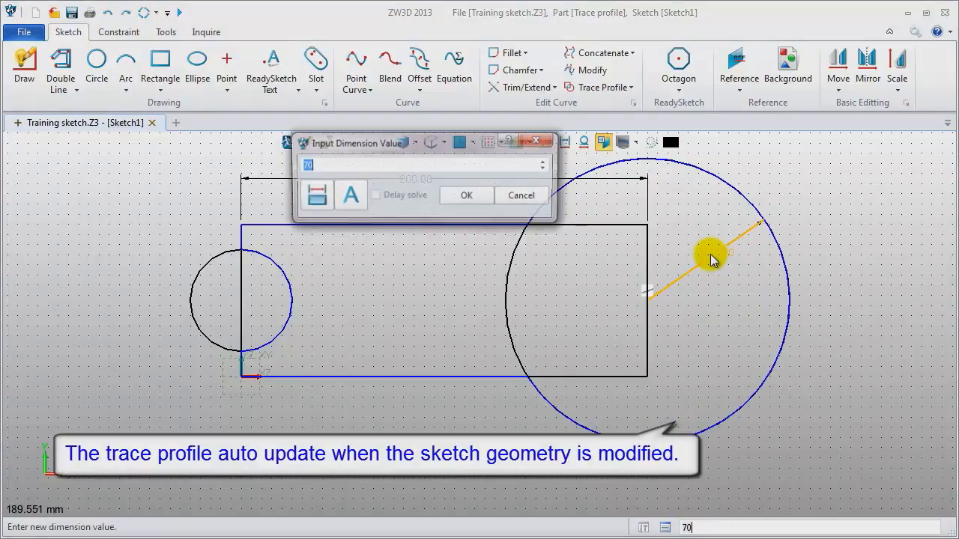
pyautogui.click(466, 195)
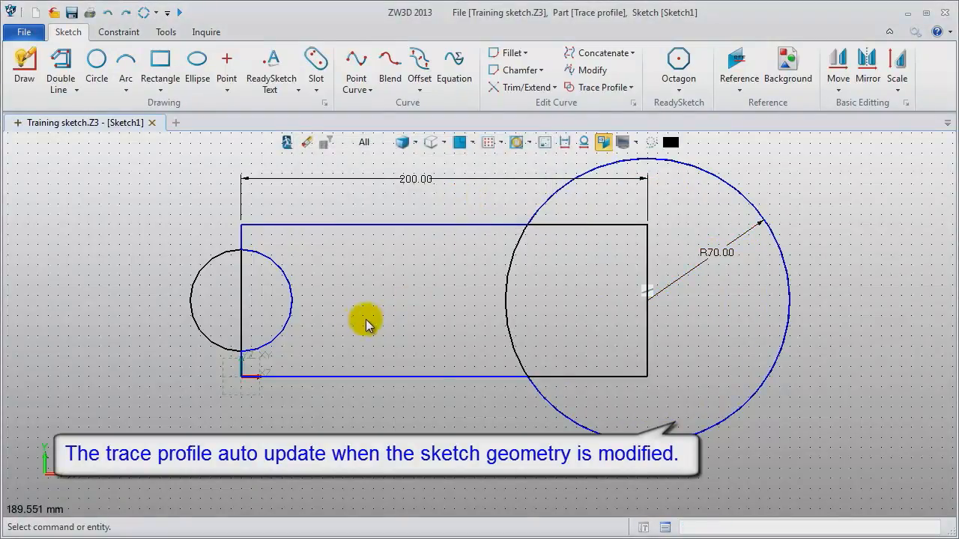
# - Dimension the height of the rectangle along its edge through the small circle and set it to 80 mm
pyautogui.click(119, 33)
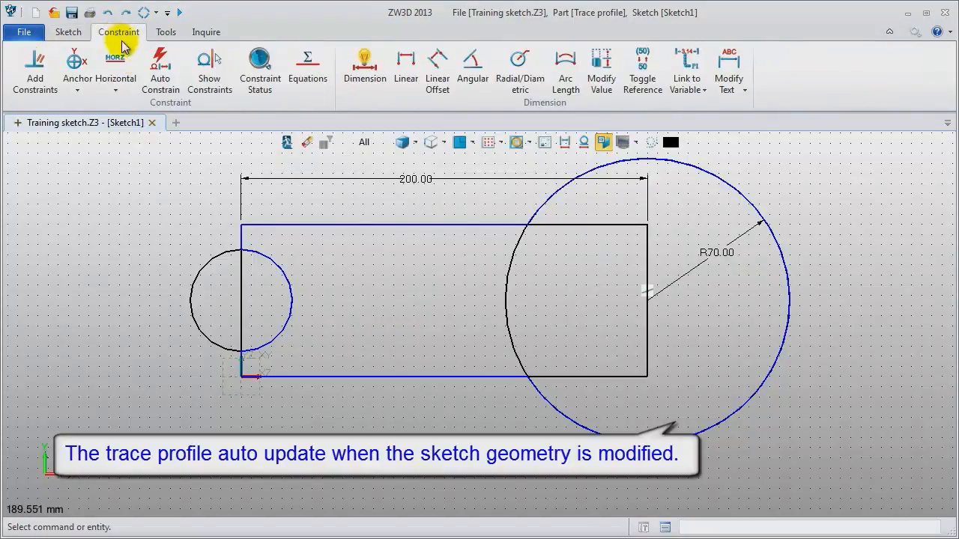
pyautogui.click(365, 68)
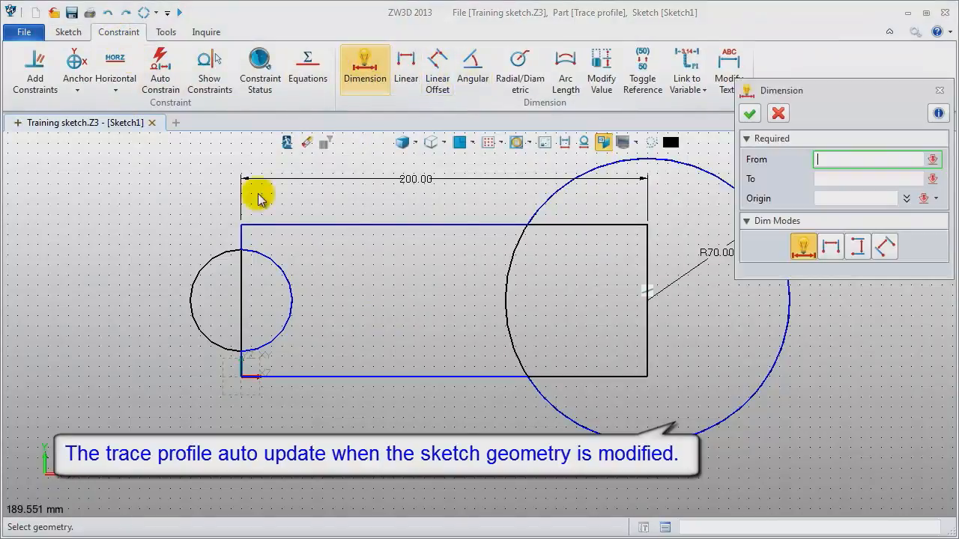
pyautogui.click(241, 291)
pyautogui.click(135, 337)
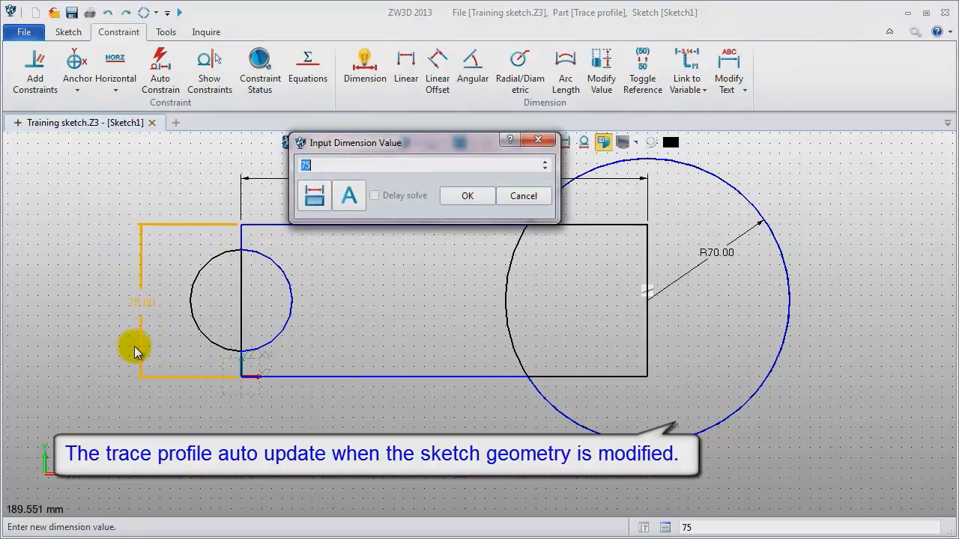
pyautogui.write('80')
pyautogui.press('Return')
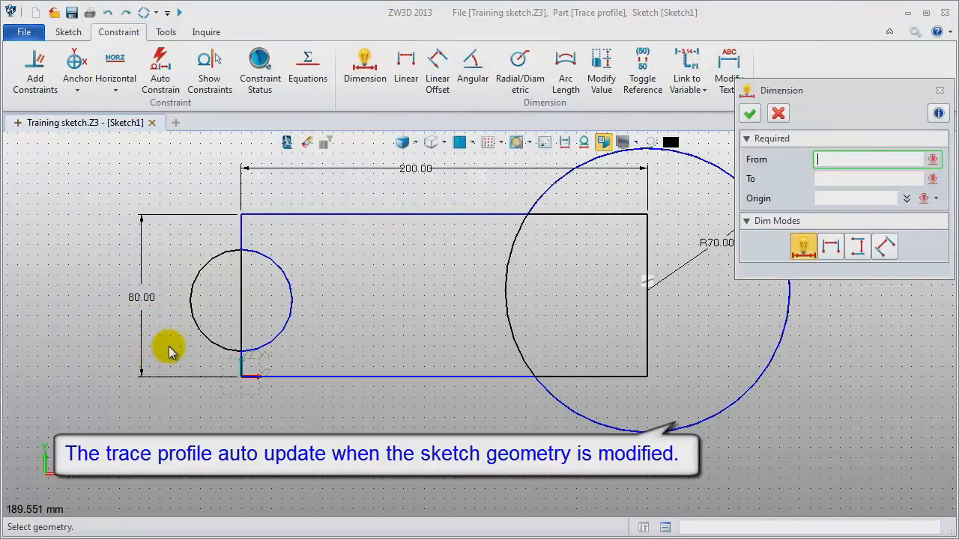
# - Add a radial dimension of 30 mm to the small circle and solve the current sketch automatically
pyautogui.click(518, 66)
pyautogui.click(278, 296)
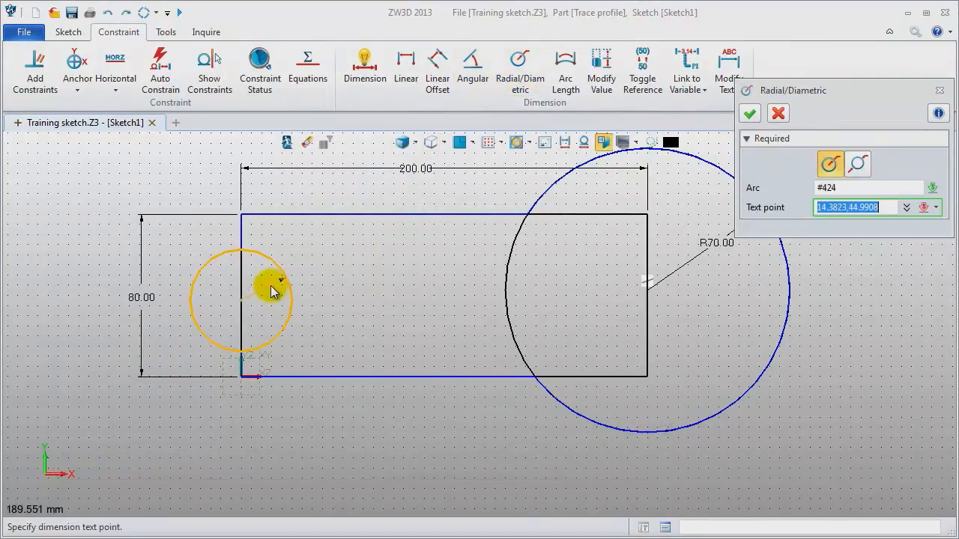
pyautogui.click(311, 262)
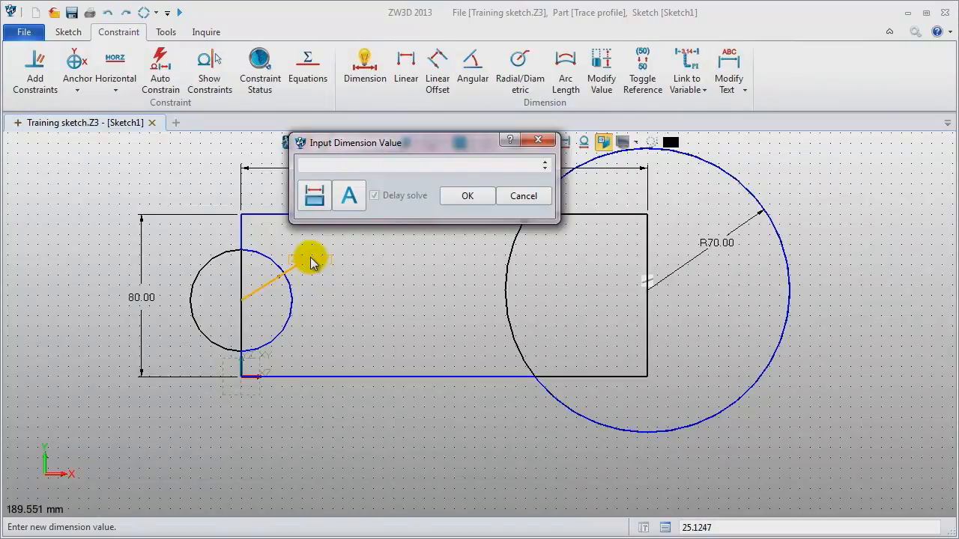
pyautogui.press('Return')
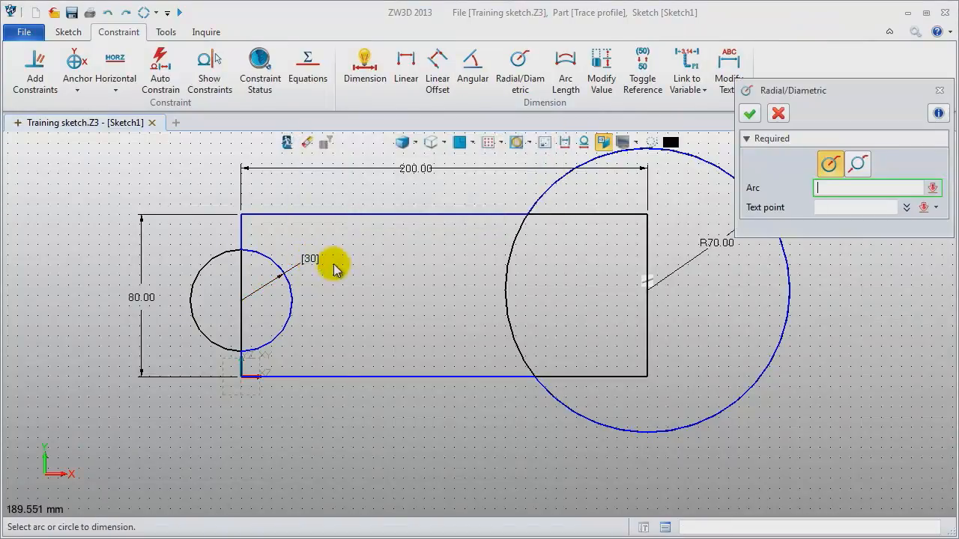
pyautogui.click(939, 90)
pyautogui.click(155, 12)
pyautogui.click(150, 28)
pyautogui.doubleClick(316, 262)
pyautogui.click(470, 196)
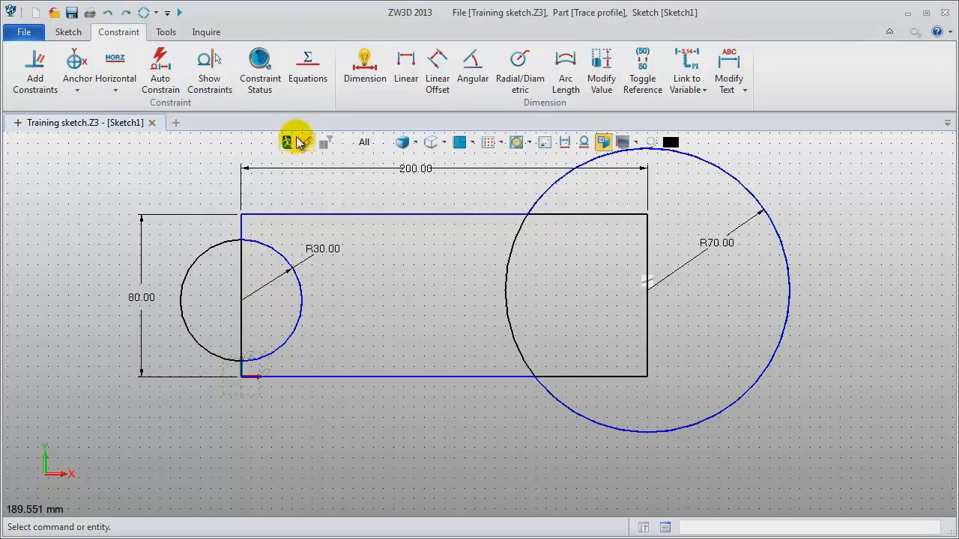
# - Hide the sketch dimensions and exit the sketch to regenerate the plate with the modified profile
pyautogui.click(563, 141)
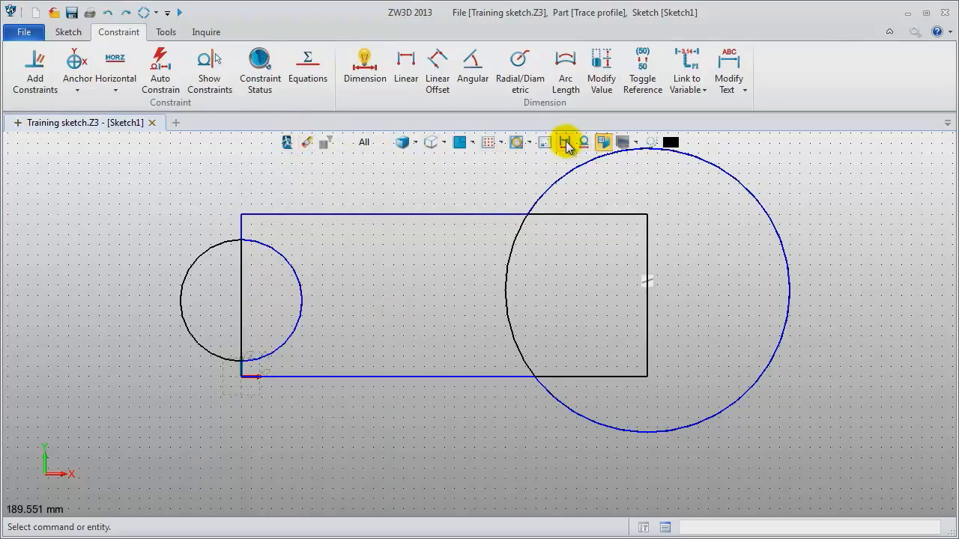
pyautogui.click(288, 142)
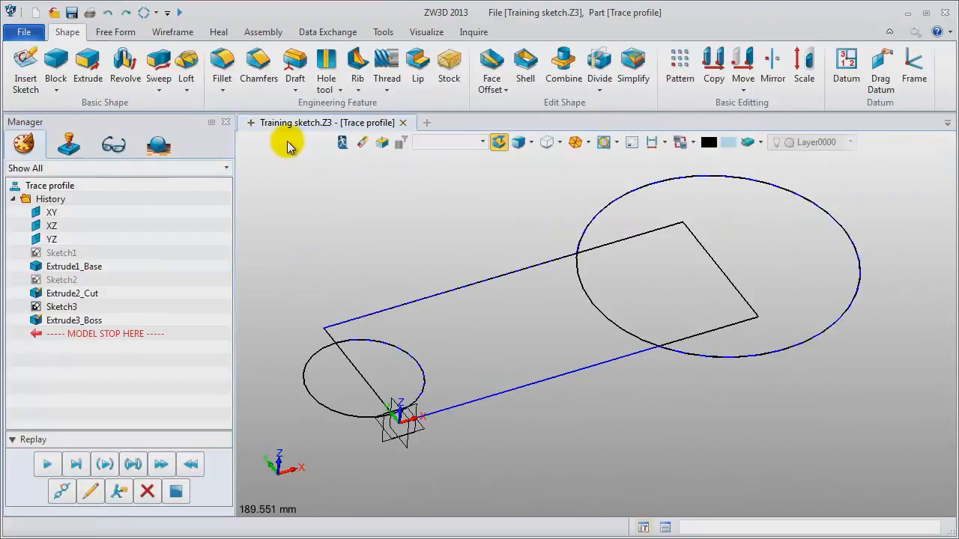
pyautogui.moveTo(344, 260)
pyautogui.mouseDown(button='middle')
pyautogui.moveTo(341, 232)
pyautogui.moveTo(339, 257)
pyautogui.mouseUp(button='middle')
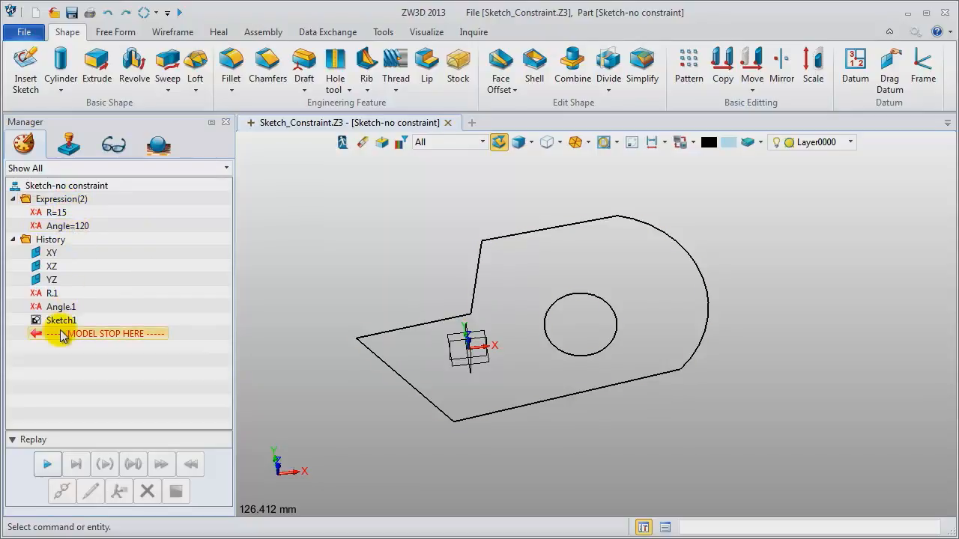
# - Open the unconstrained sketch in Sketch_Constraint.Z3 for editing and review the 2D sketch constraint options in the configuration
pyautogui.rightClick(354, 197)
pyautogui.click(359, 189)
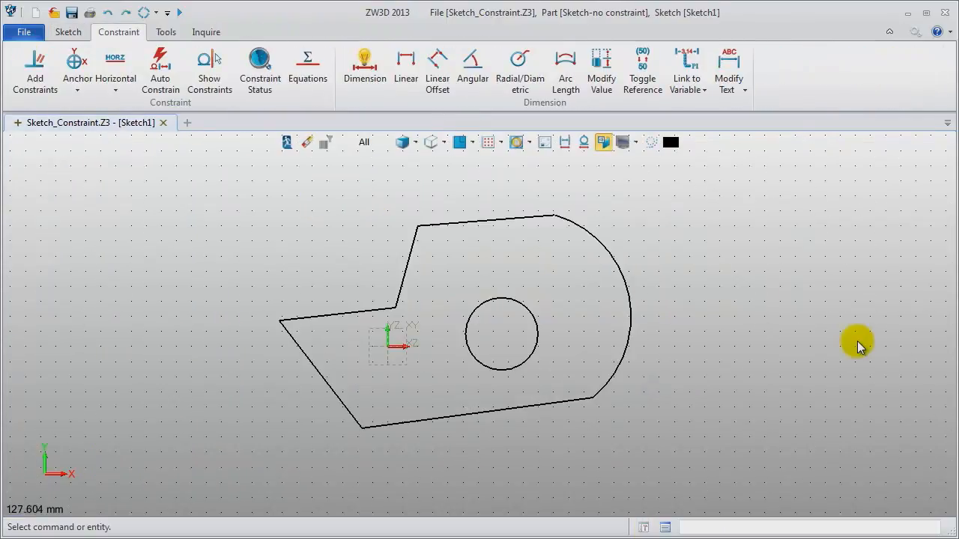
pyautogui.click(917, 30)
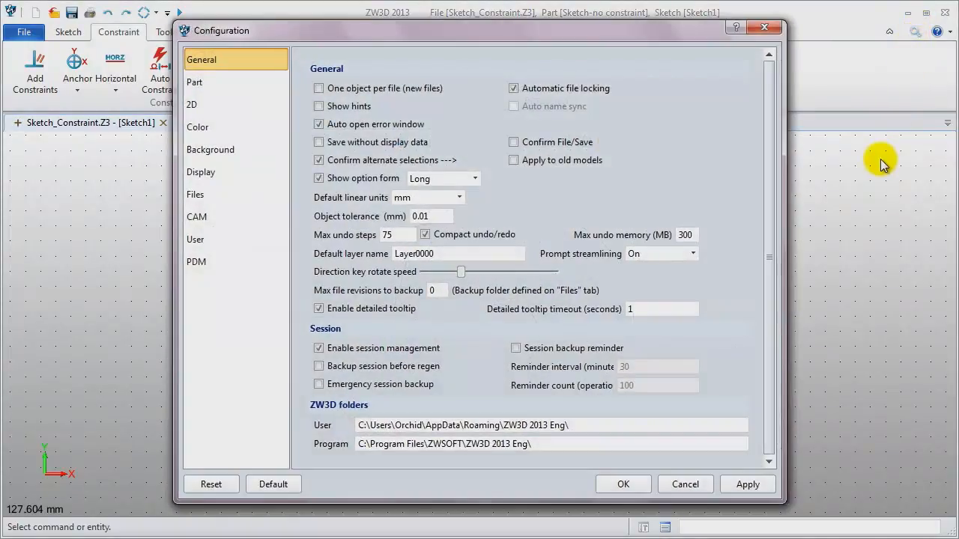
pyautogui.click(193, 105)
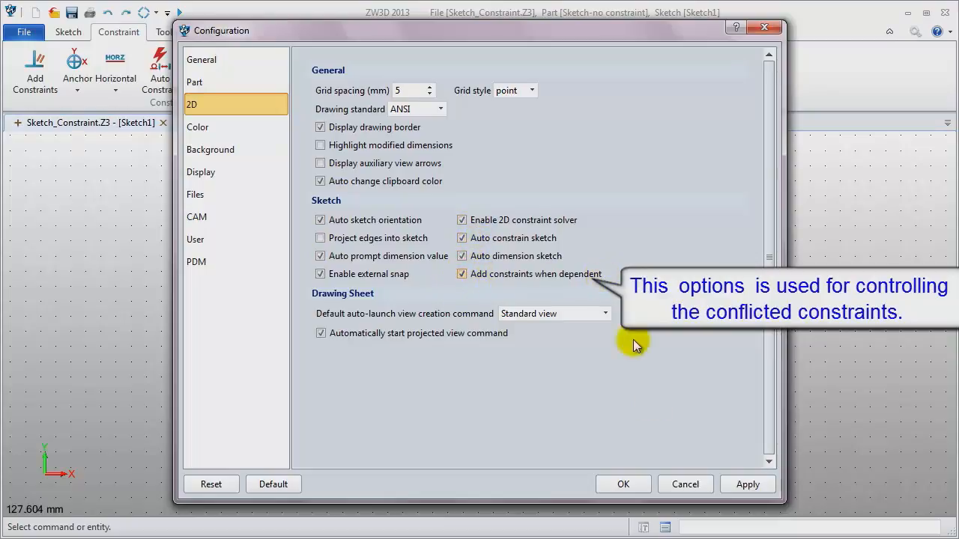
pyautogui.click(621, 484)
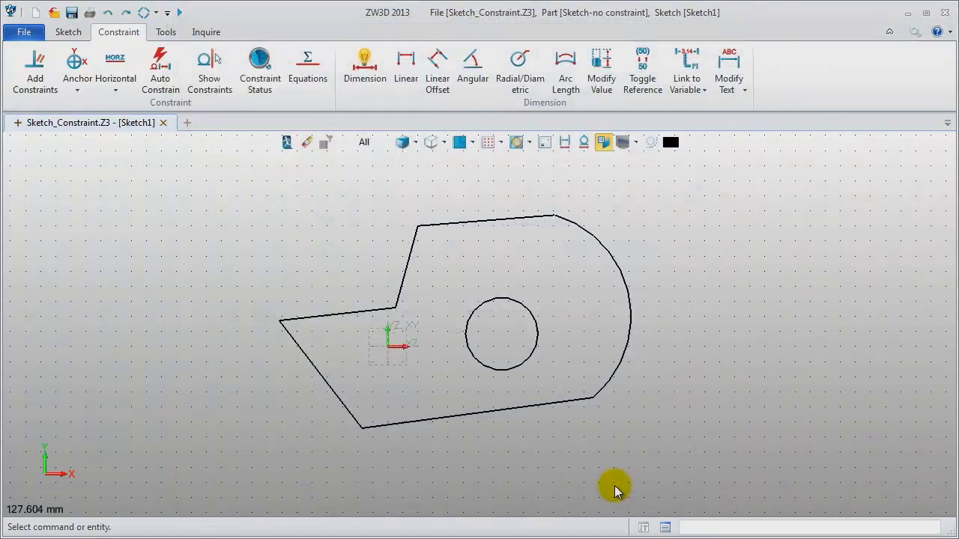
# - Constrain the profile's upper line to be tangent to the large arc and horizontal
pyautogui.click(35, 71)
pyautogui.click(529, 206)
pyautogui.click(581, 218)
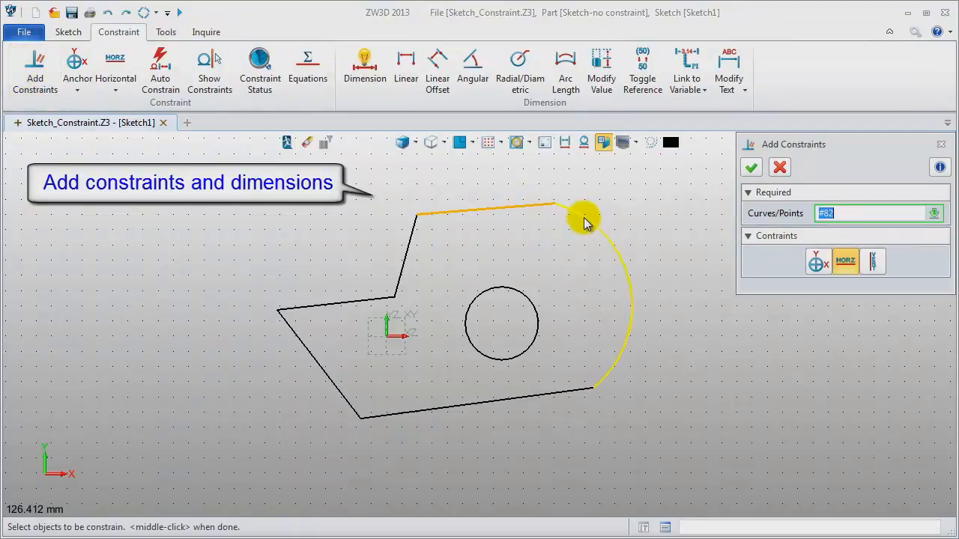
pyautogui.middleClick(653, 228)
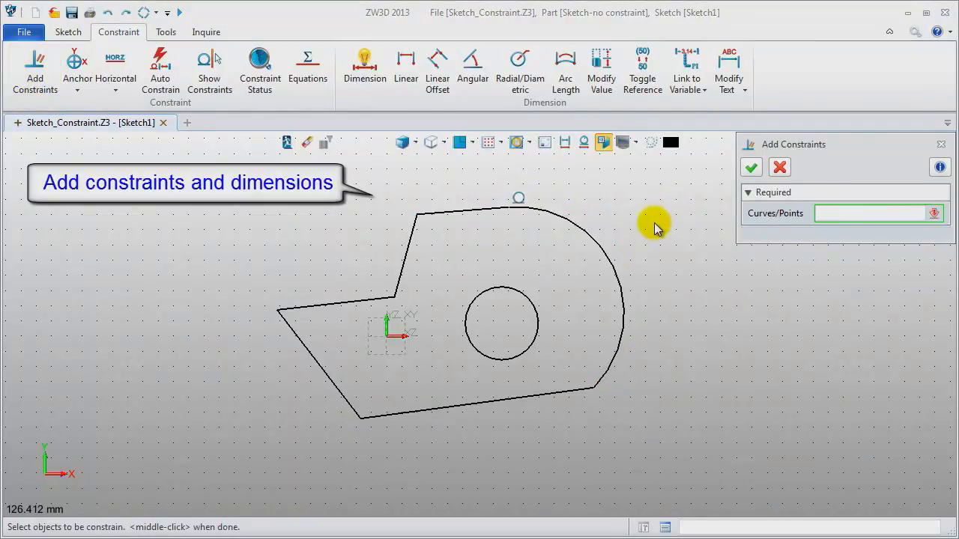
pyautogui.click(482, 212)
pyautogui.middleClick(657, 222)
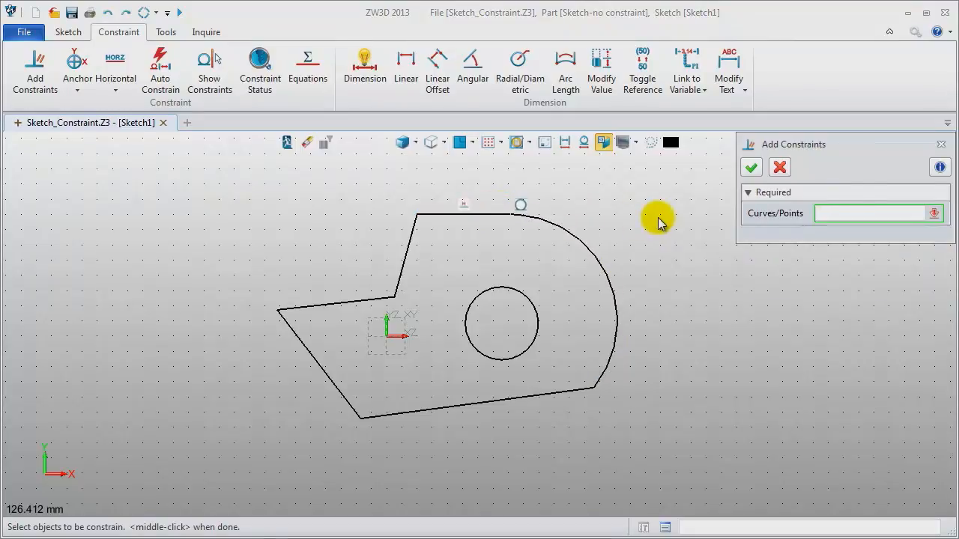
# - Constrain the steep line beside the step perpendicular to both the upper horizontal line and the step's lower line
pyautogui.click(404, 262)
pyautogui.click(435, 215)
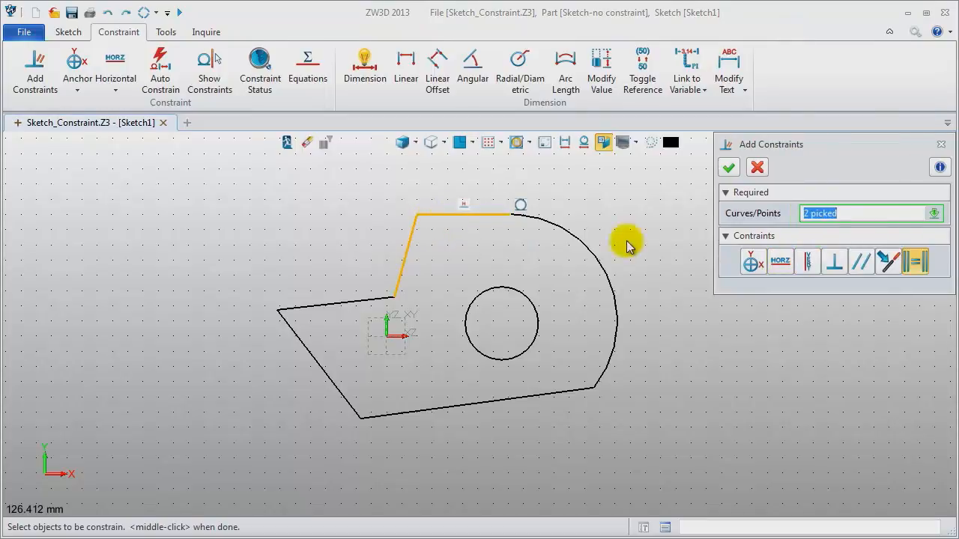
pyautogui.click(829, 272)
pyautogui.middleClick(800, 349)
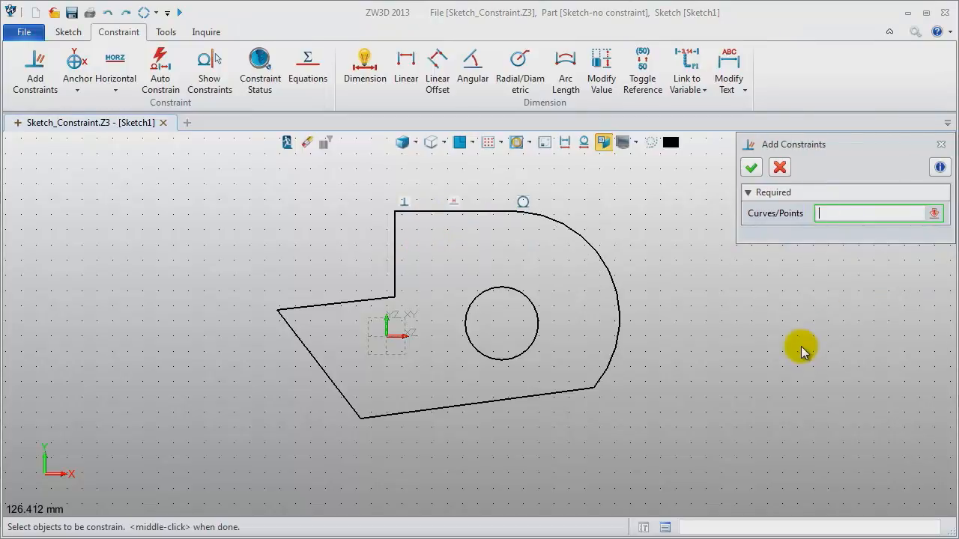
pyautogui.click(333, 304)
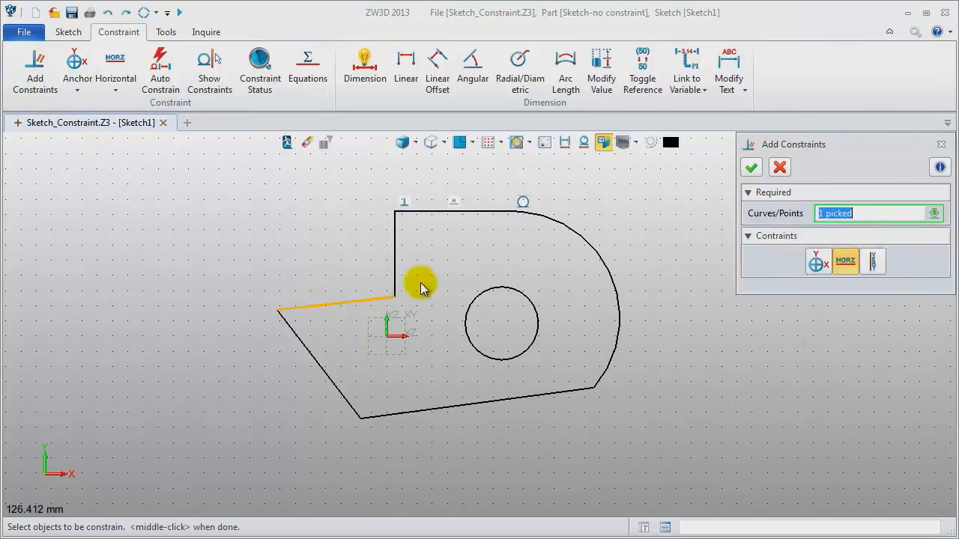
pyautogui.click(394, 281)
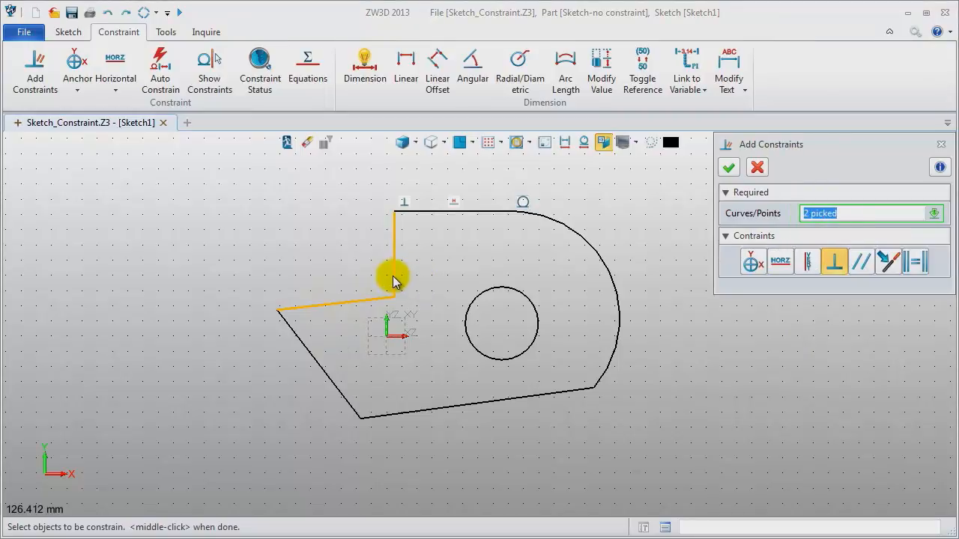
pyautogui.middleClick(724, 388)
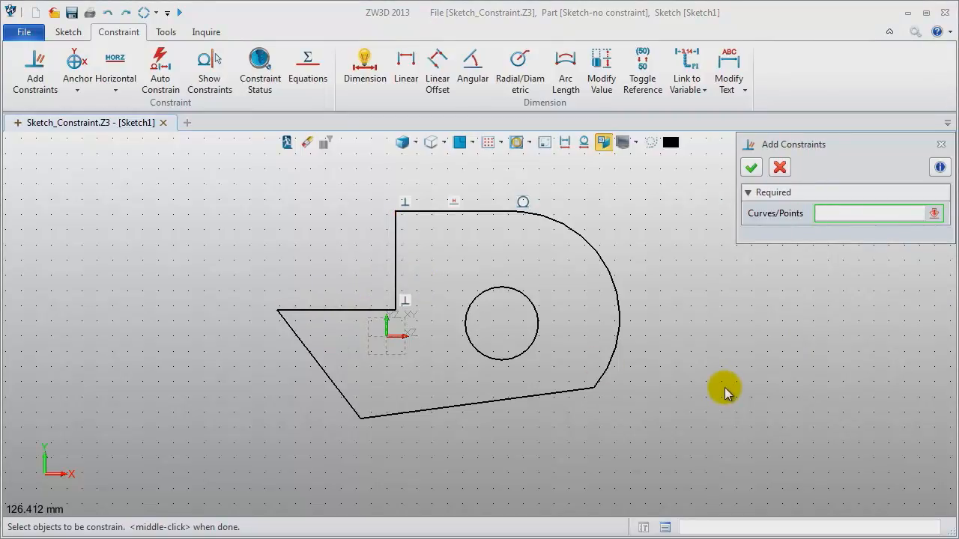
# - Dimension the upper horizontal line at 35 mm and the step's lower horizontal line at 45 mm
pyautogui.click(370, 71)
pyautogui.click(477, 212)
pyautogui.click(448, 174)
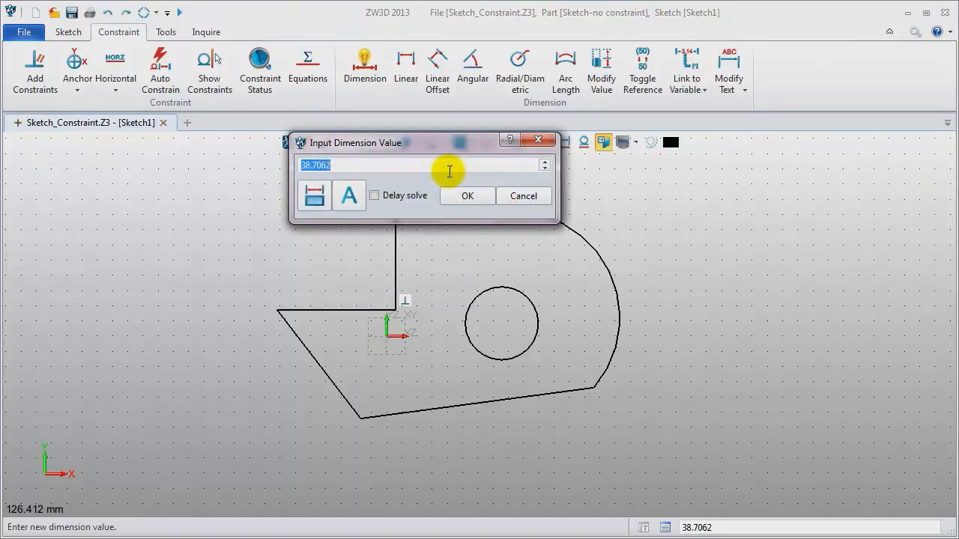
pyautogui.write('35')
pyautogui.press('Return')
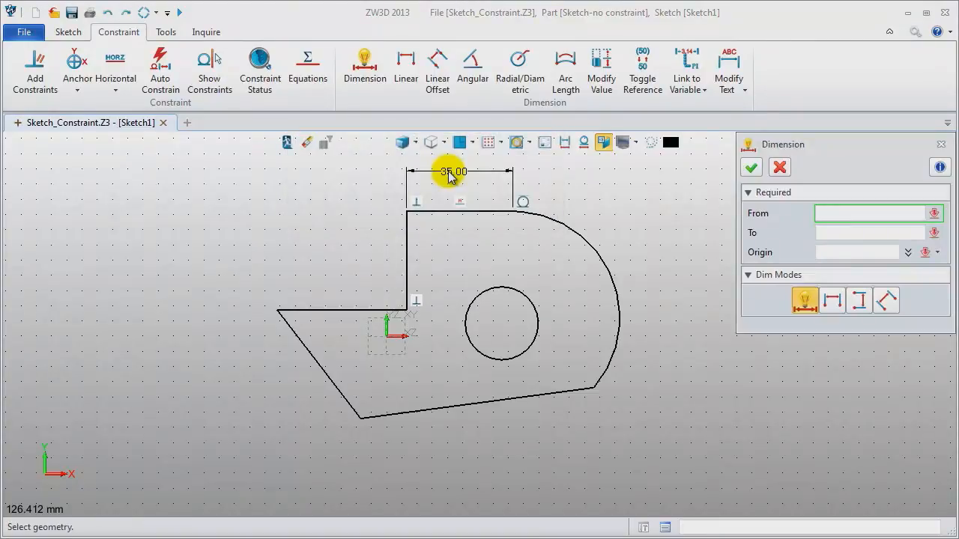
pyautogui.click(343, 318)
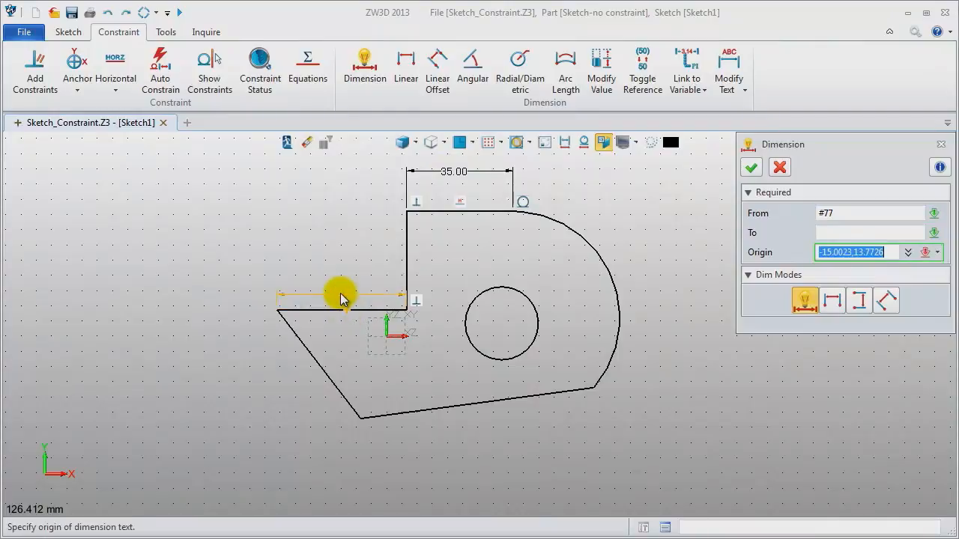
pyautogui.click(341, 292)
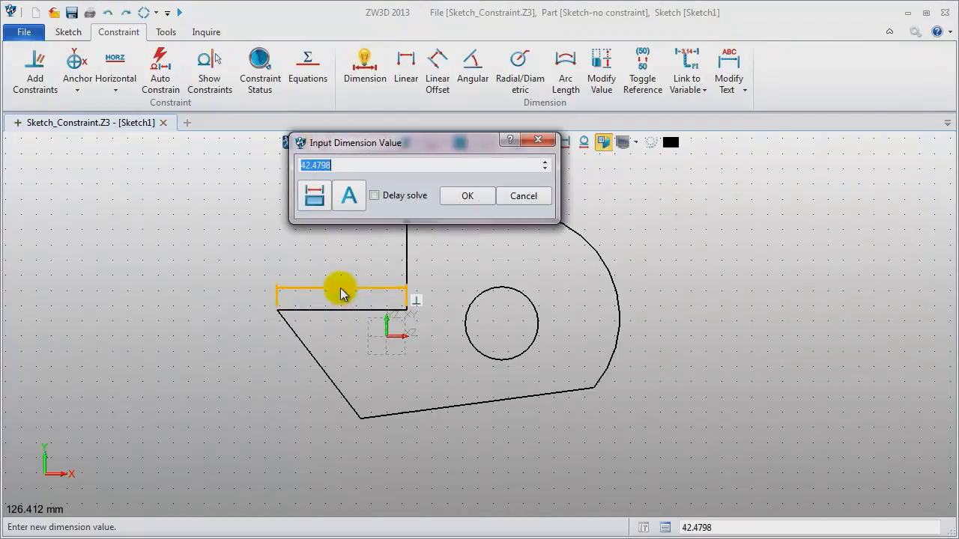
pyautogui.press('Return')
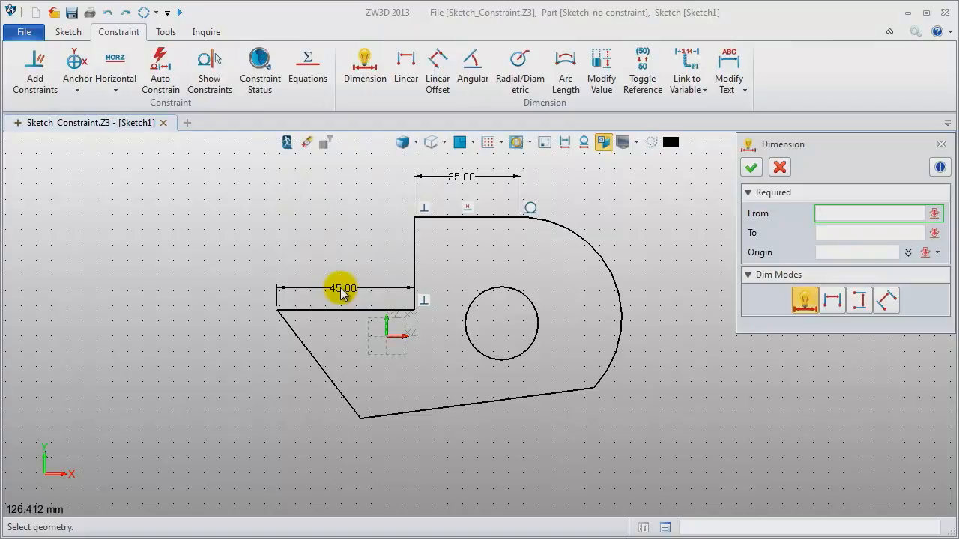
# - Add a 110° angular dimension between the slanted side line and the sloping bottom line
pyautogui.click(475, 66)
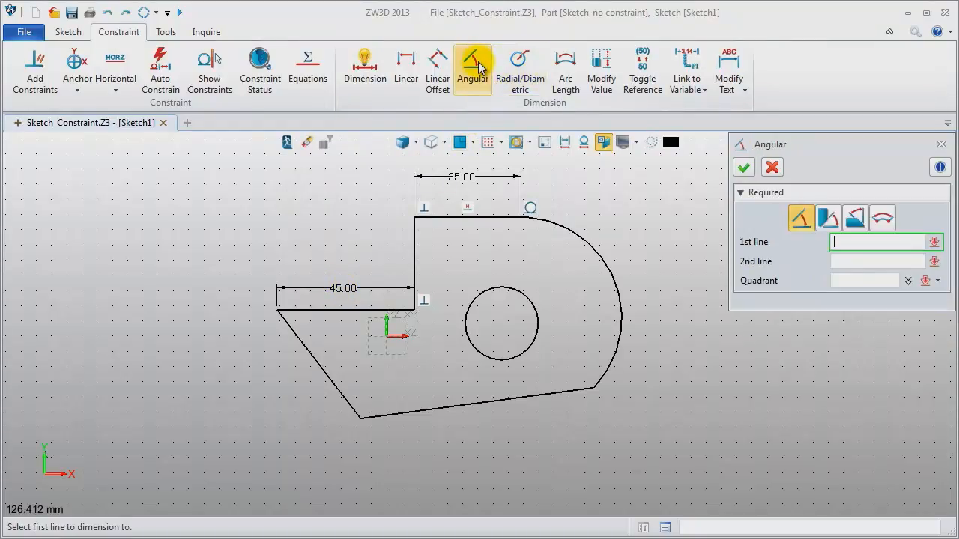
pyautogui.click(339, 403)
pyautogui.click(388, 428)
pyautogui.click(369, 410)
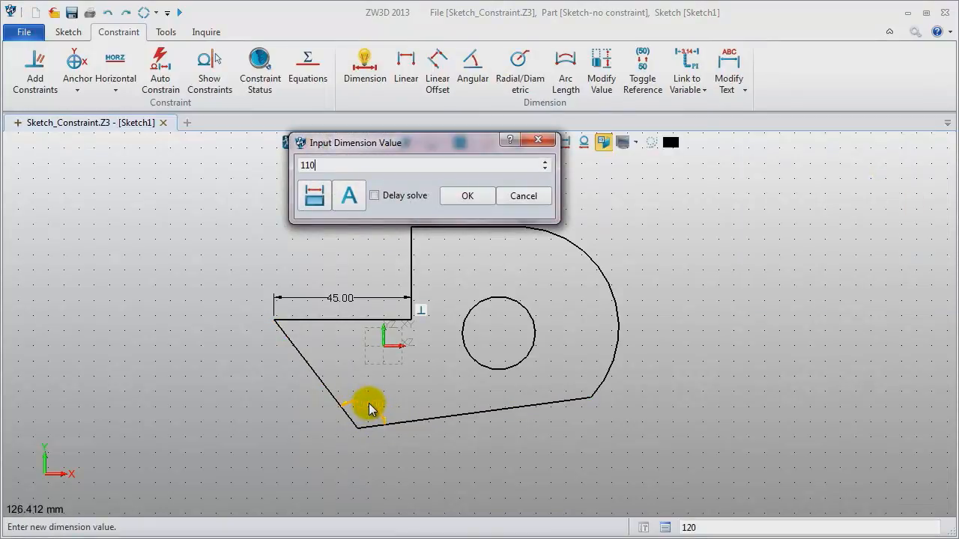
pyautogui.press('Return')
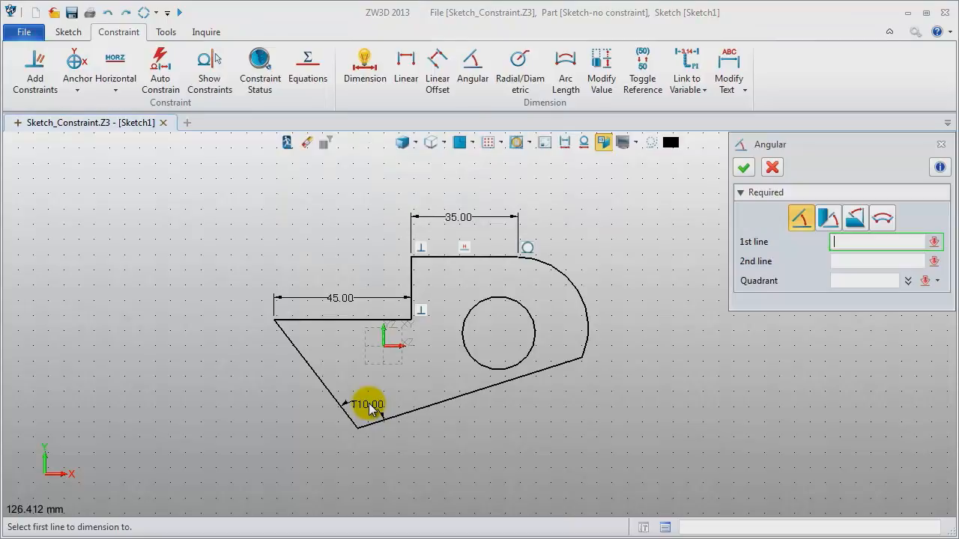
pyautogui.click(939, 145)
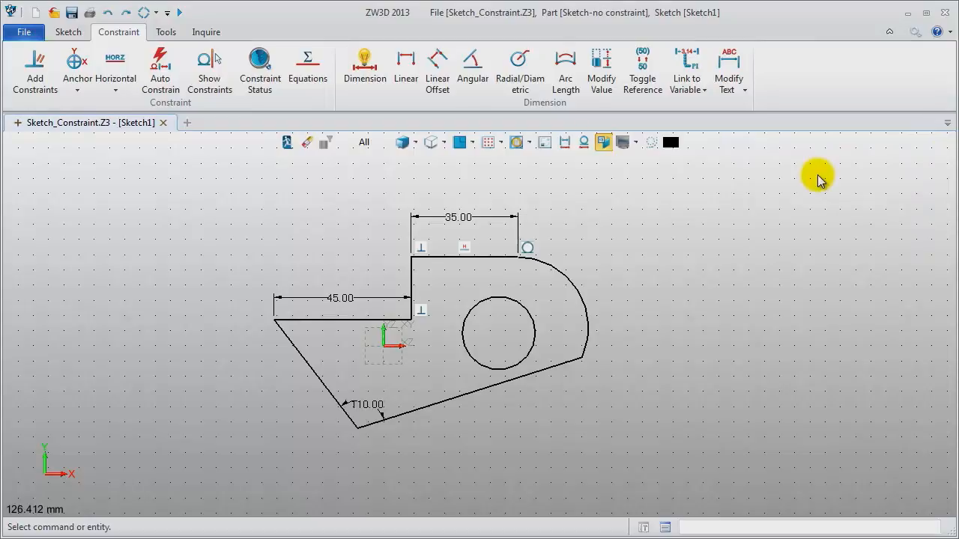
# - Add a radial dimension of 35 mm to the large arc
pyautogui.click(520, 69)
pyautogui.click(582, 289)
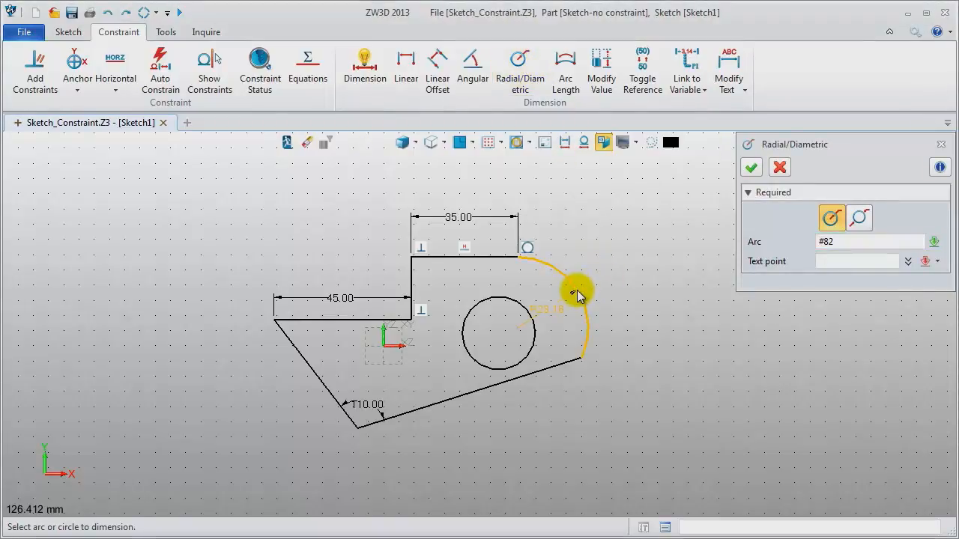
pyautogui.click(552, 310)
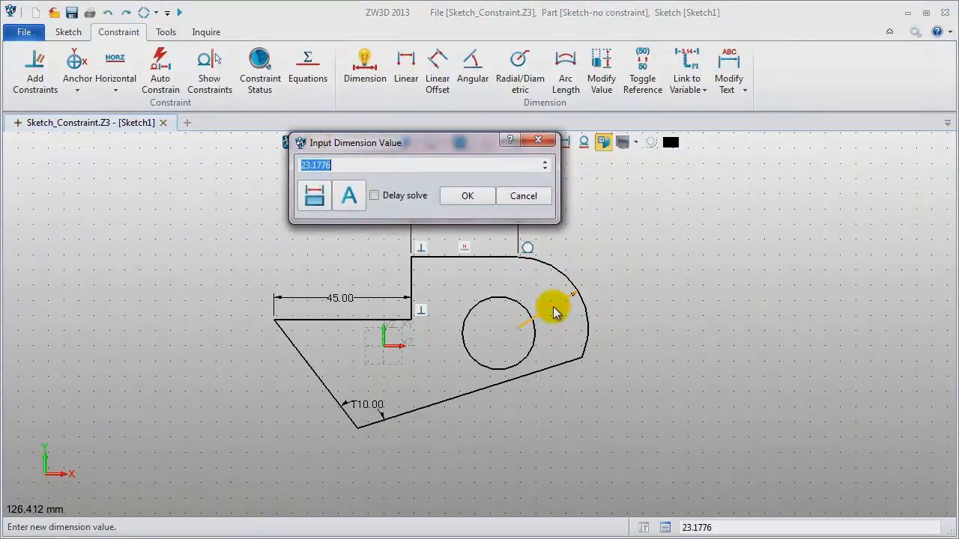
pyautogui.write('35')
pyautogui.press('Return')
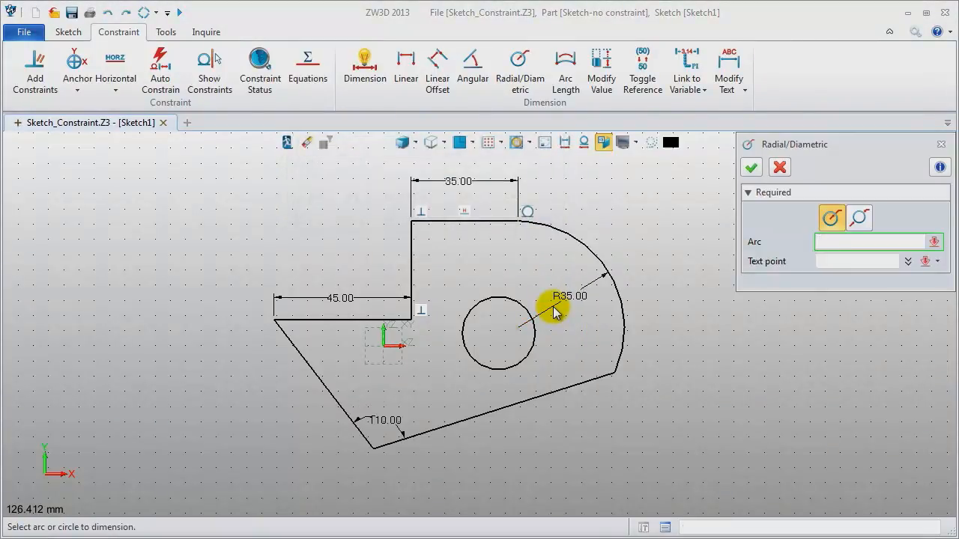
# - Add a radial dimension of 12 mm to the inner circle
pyautogui.click(477, 310)
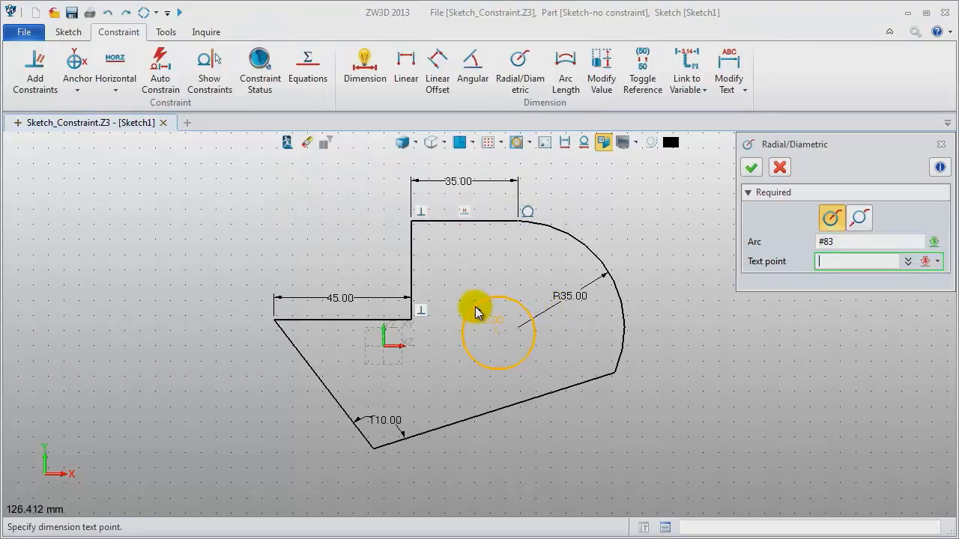
pyautogui.click(477, 318)
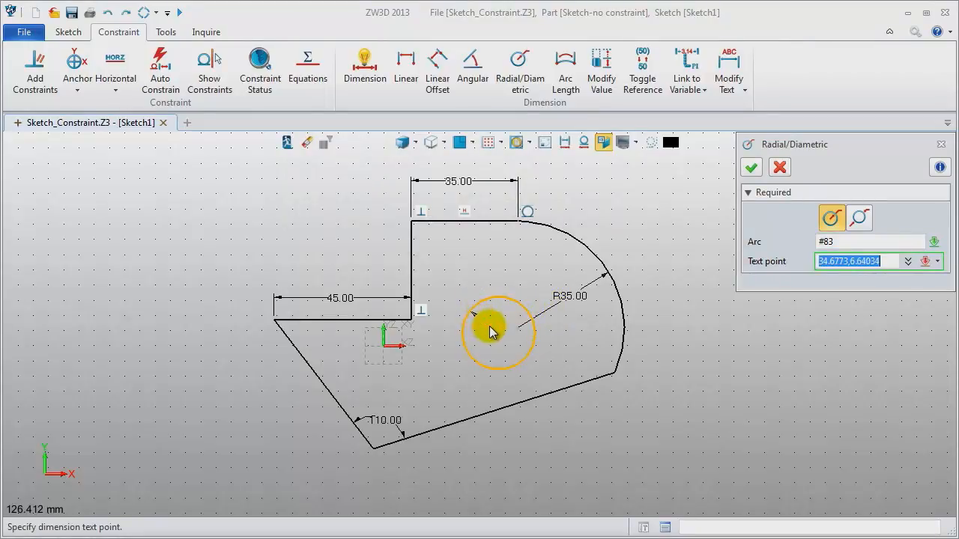
pyautogui.click(491, 332)
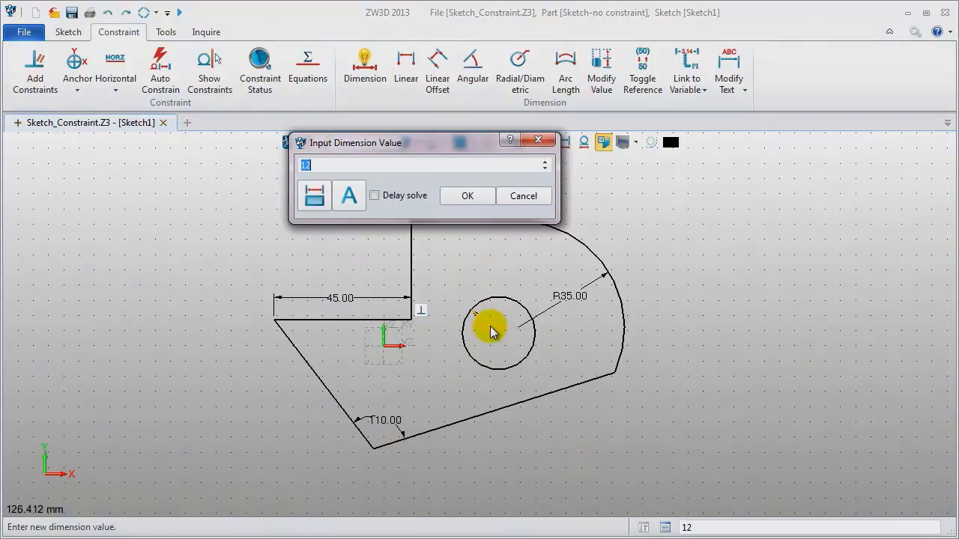
pyautogui.press('Return')
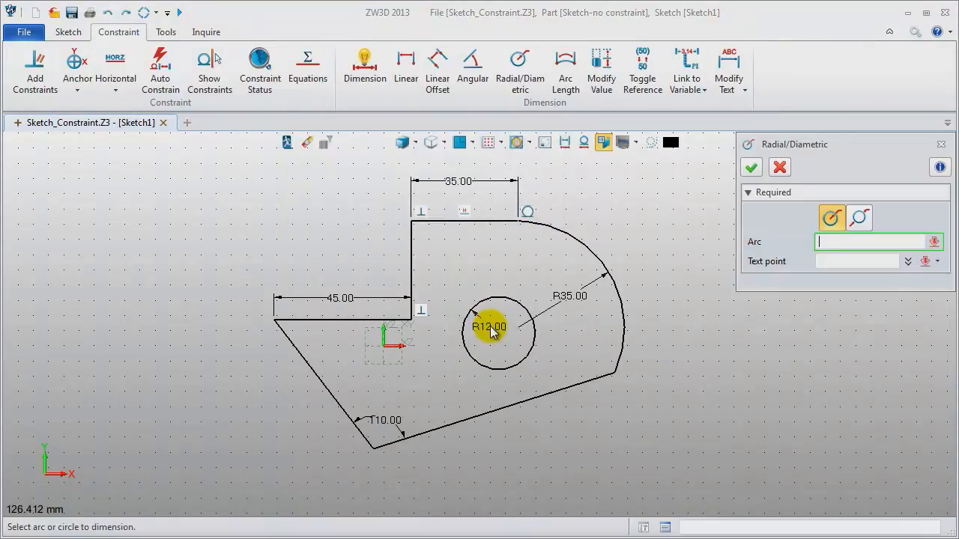
pyautogui.click(941, 144)
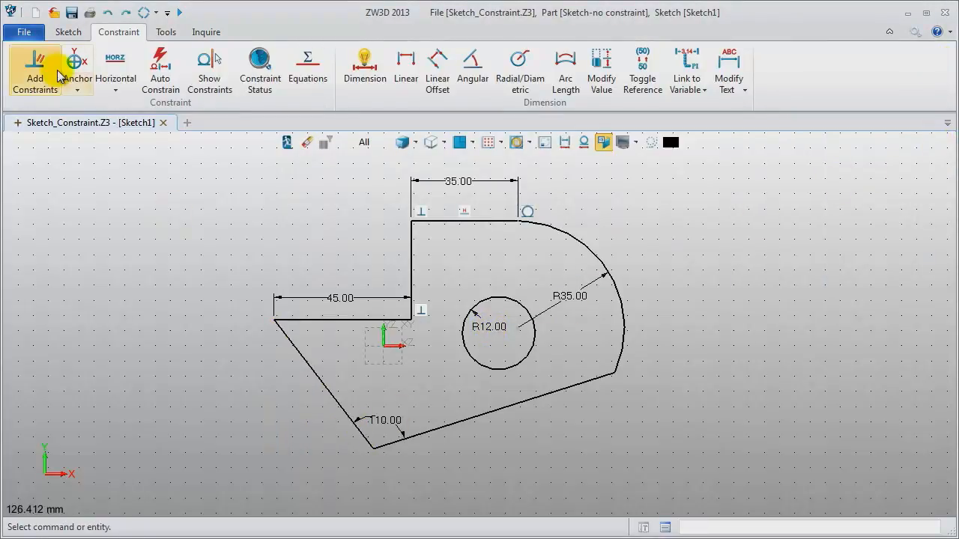
# - Constrain the step's vertical line and the upper horizontal line to equal length
pyautogui.click(35, 68)
pyautogui.click(421, 241)
pyautogui.click(491, 221)
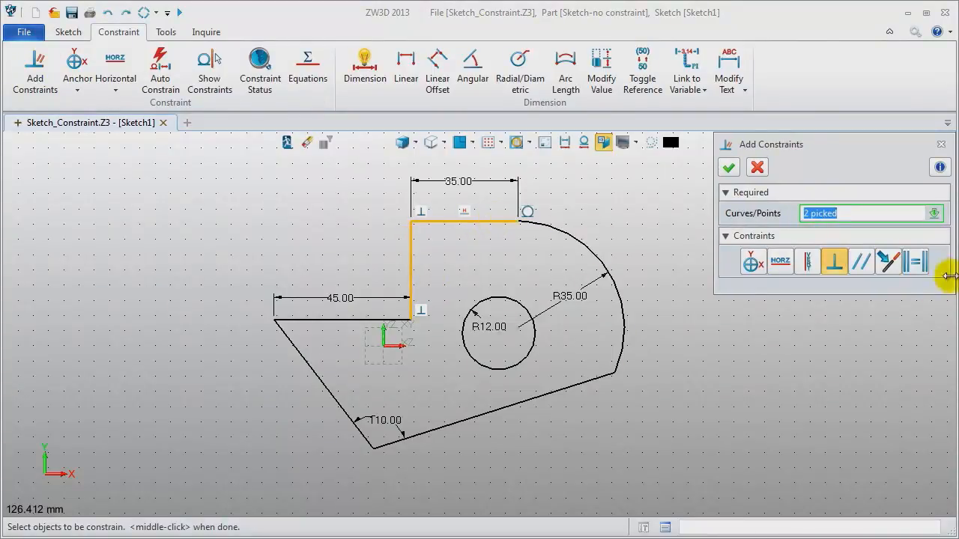
pyautogui.click(921, 268)
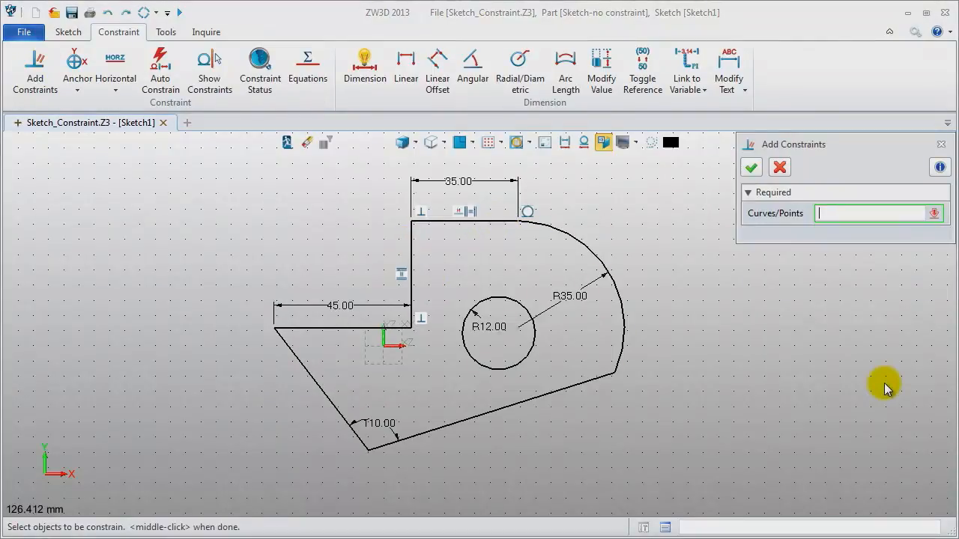
# - Constrain the slanted side line and the step's lower horizontal line to equal length
pyautogui.click(341, 422)
pyautogui.click(341, 421)
pyautogui.click(327, 328)
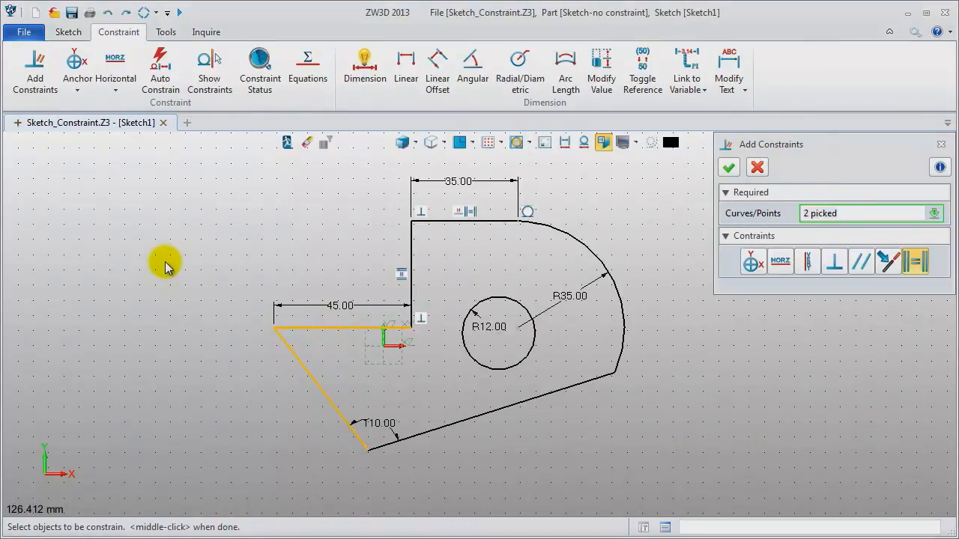
pyautogui.middleClick(166, 267)
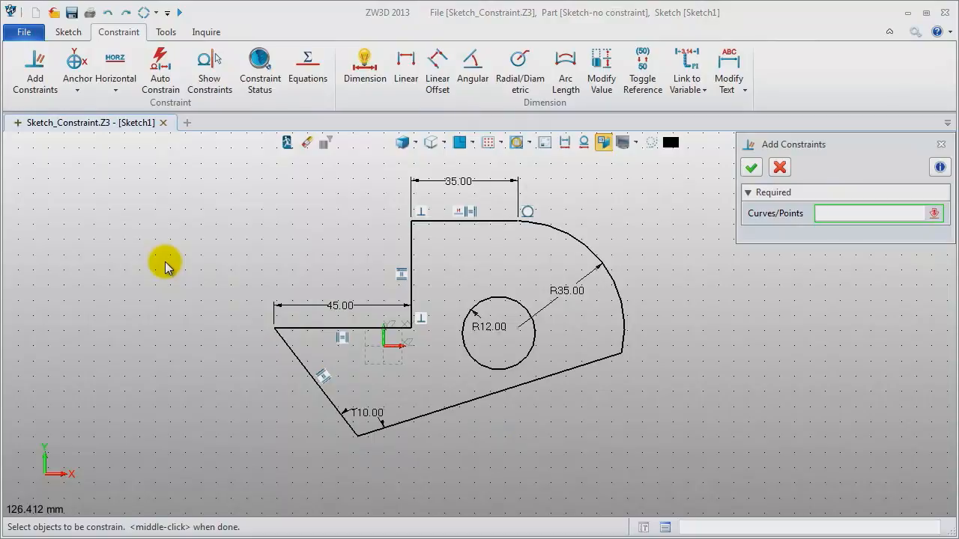
pyautogui.click(941, 144)
# - Add an arc length dimension of 80 mm outside the large arc
pyautogui.click(569, 84)
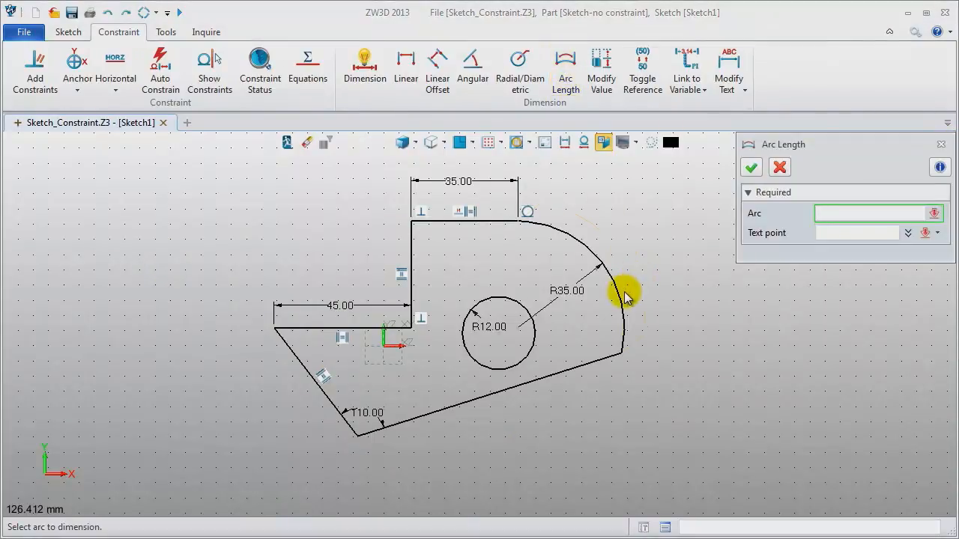
pyautogui.click(621, 300)
pyautogui.click(649, 257)
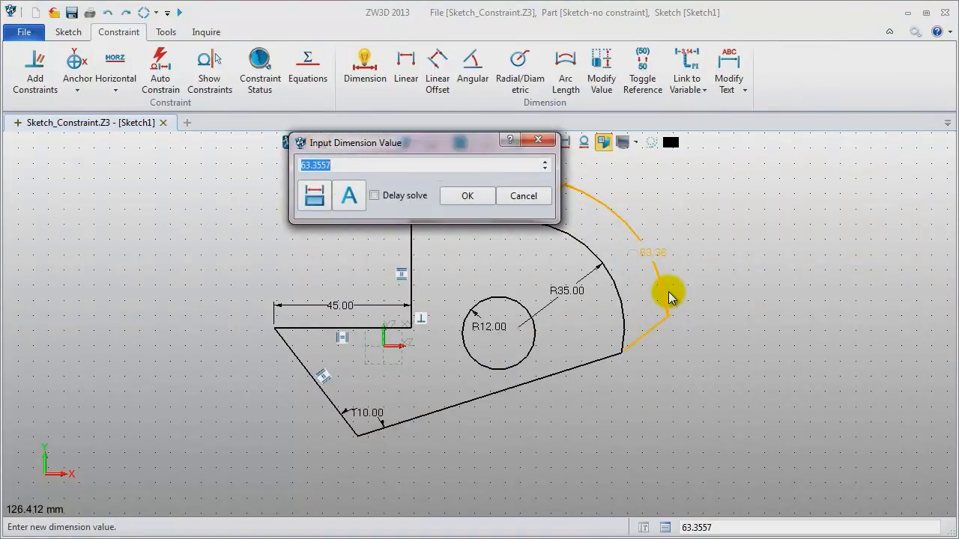
pyautogui.press('Return')
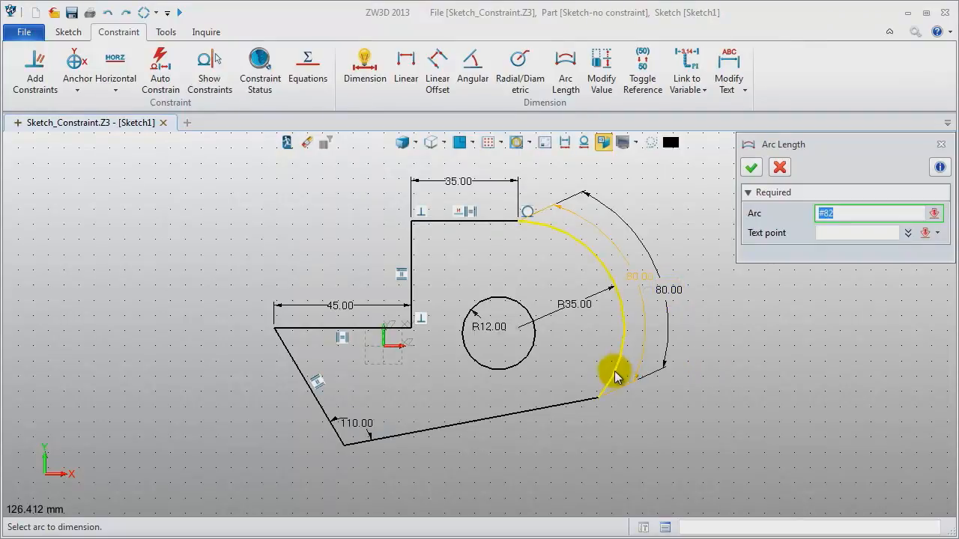
pyautogui.click(941, 144)
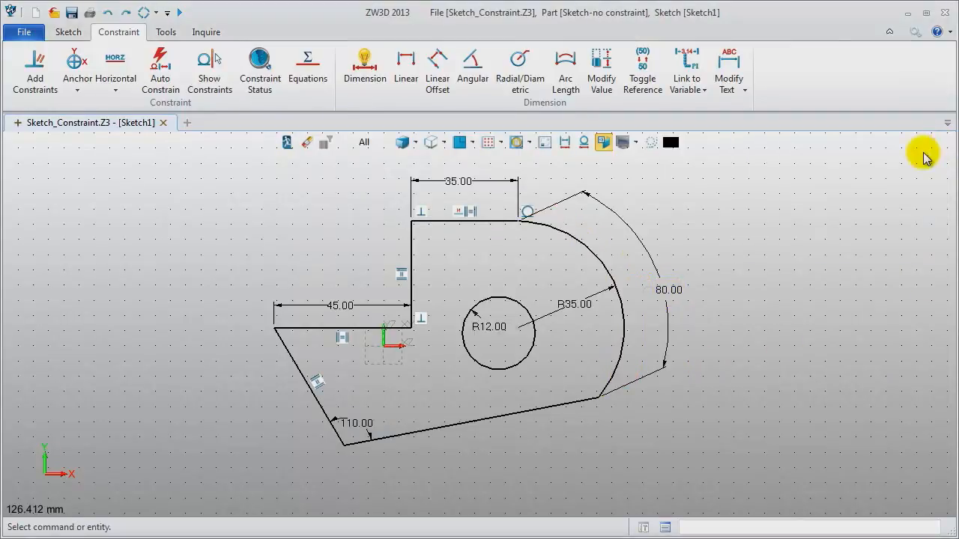
# - Constrain the sloping bottom line to be tangent to the large arc
pyautogui.click(35, 71)
pyautogui.click(507, 414)
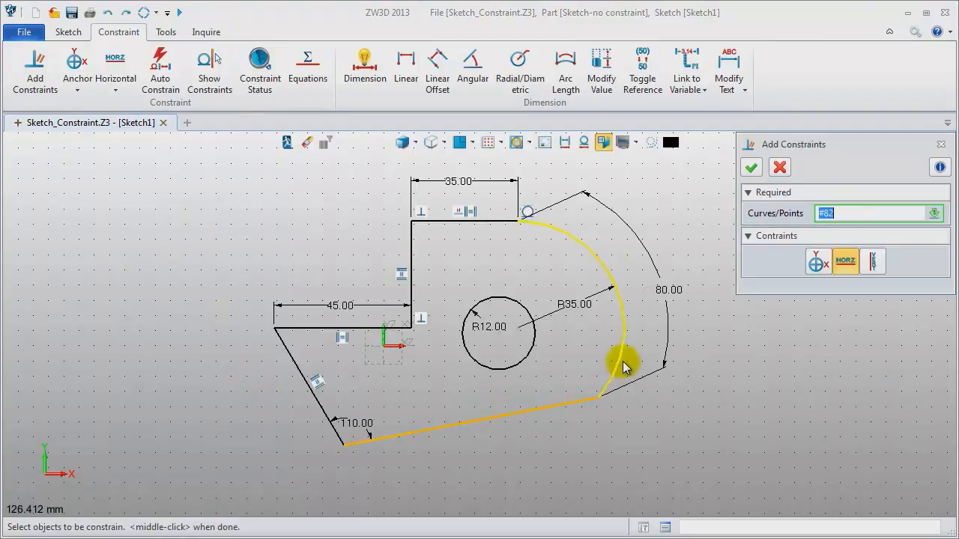
pyautogui.click(616, 366)
pyautogui.middleClick(745, 382)
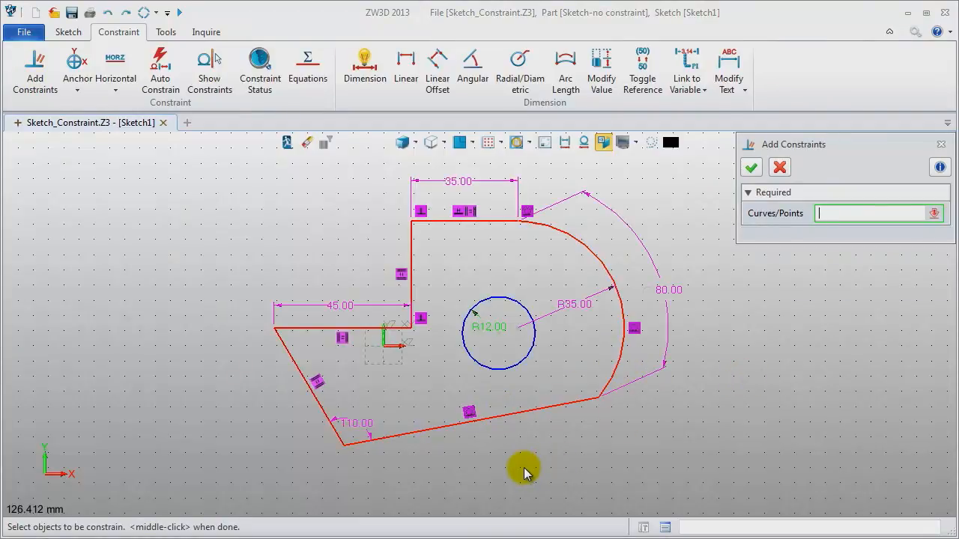
pyautogui.click(939, 145)
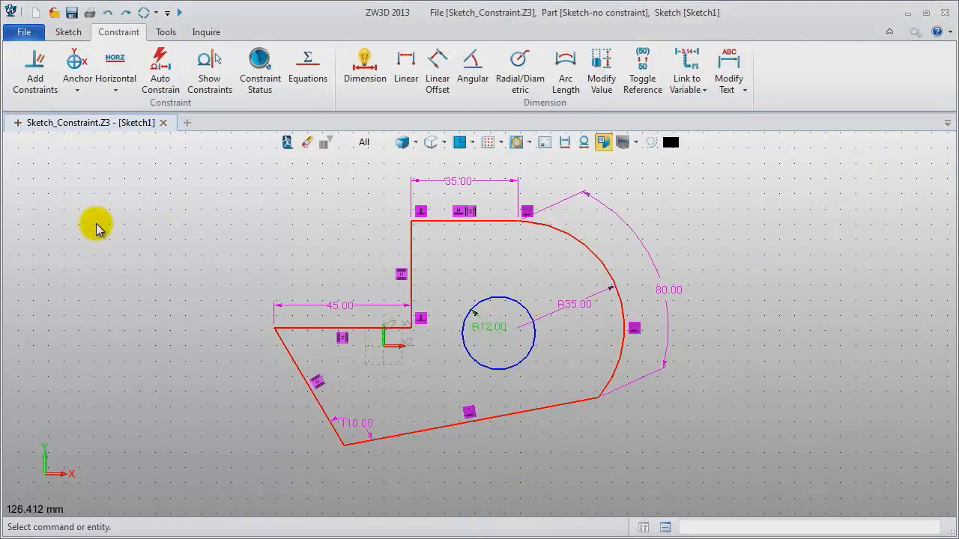
# - Exit the sketch without regenerating it, and reopen Sketch1 for editing
pyautogui.click(286, 143)
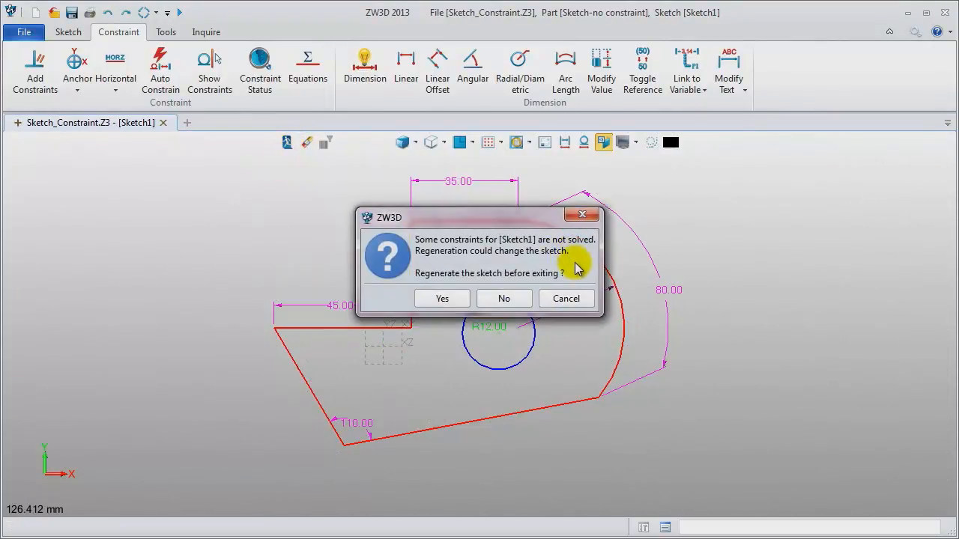
pyautogui.click(503, 298)
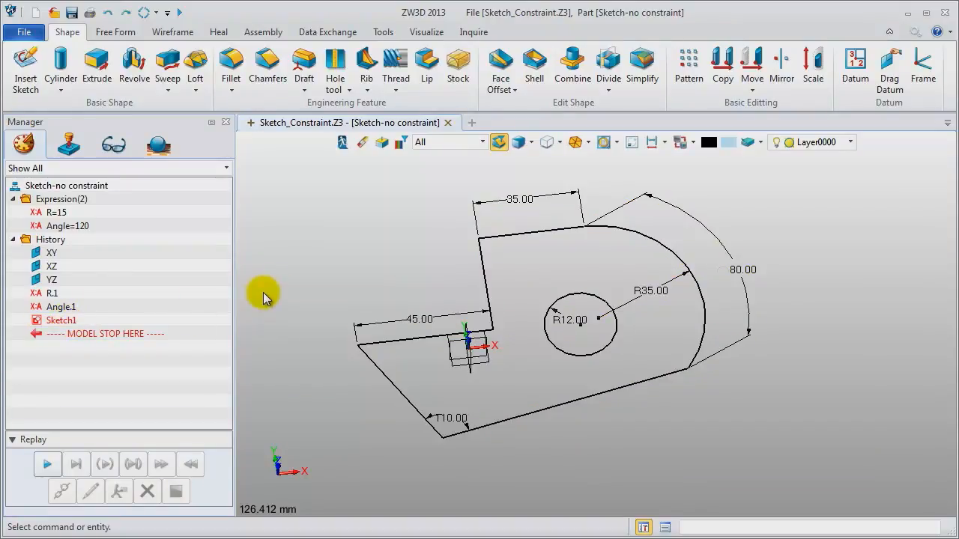
pyautogui.rightClick(323, 192)
pyautogui.click(331, 176)
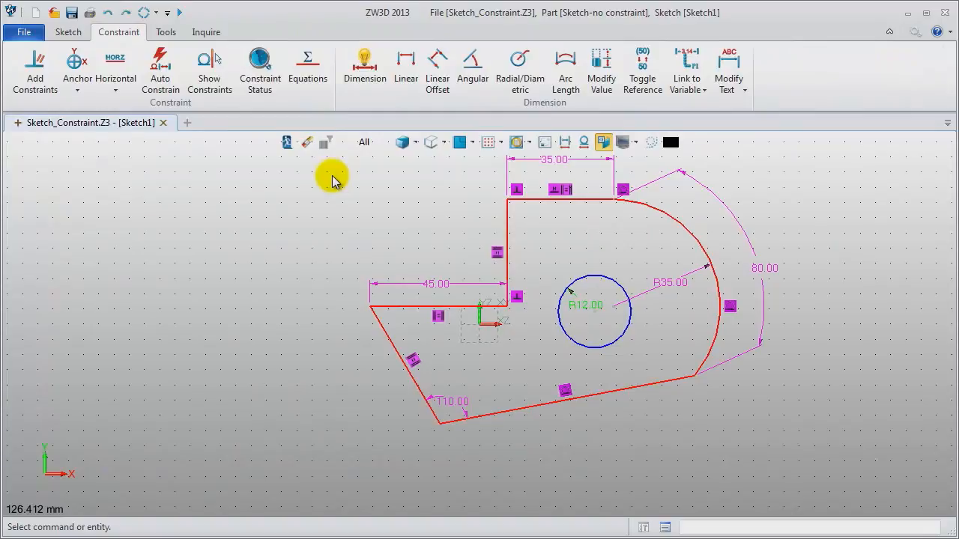
# - Inquire the sketch's constraint status, list its unsolved constraints and dimensions, and highlight the geometry of the conflicting tangent and equal length constraints
pyautogui.click(254, 75)
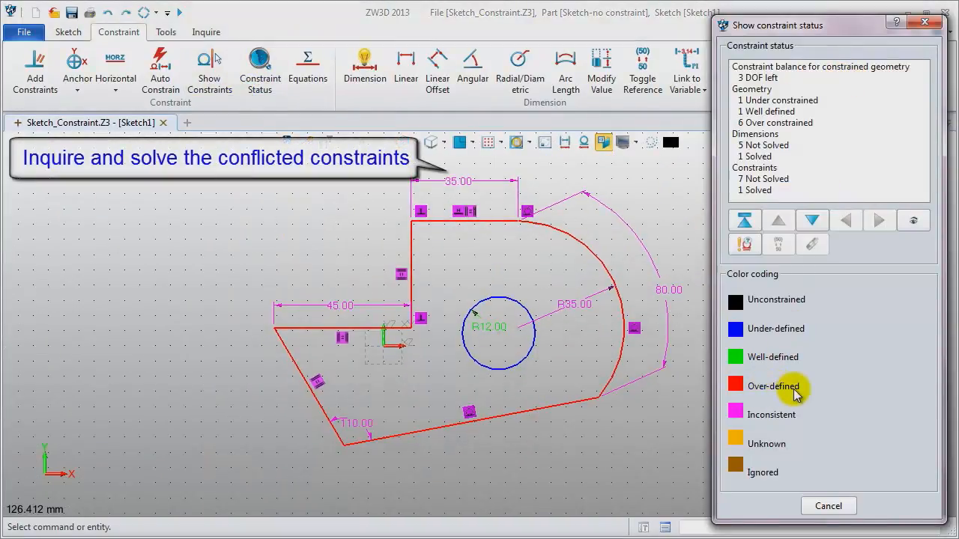
pyautogui.click(747, 245)
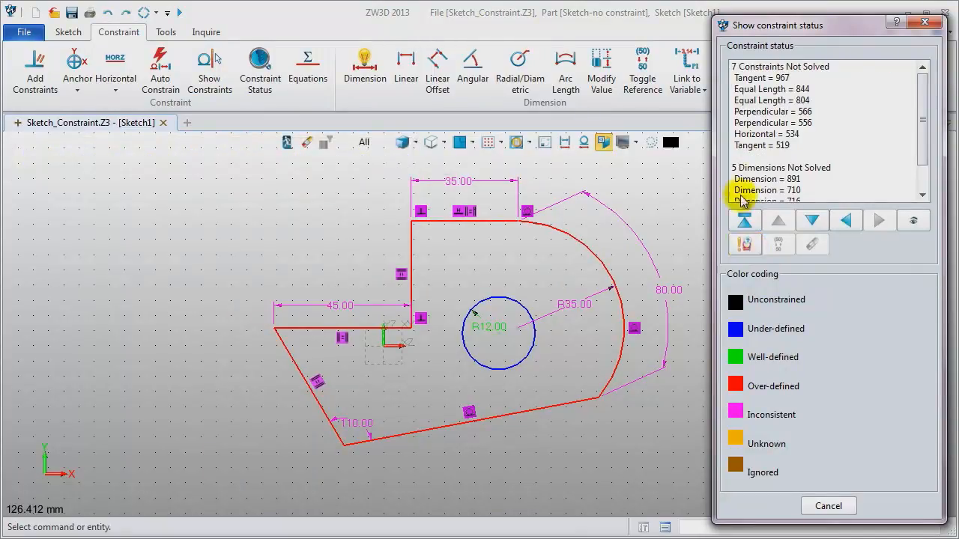
pyautogui.click(742, 79)
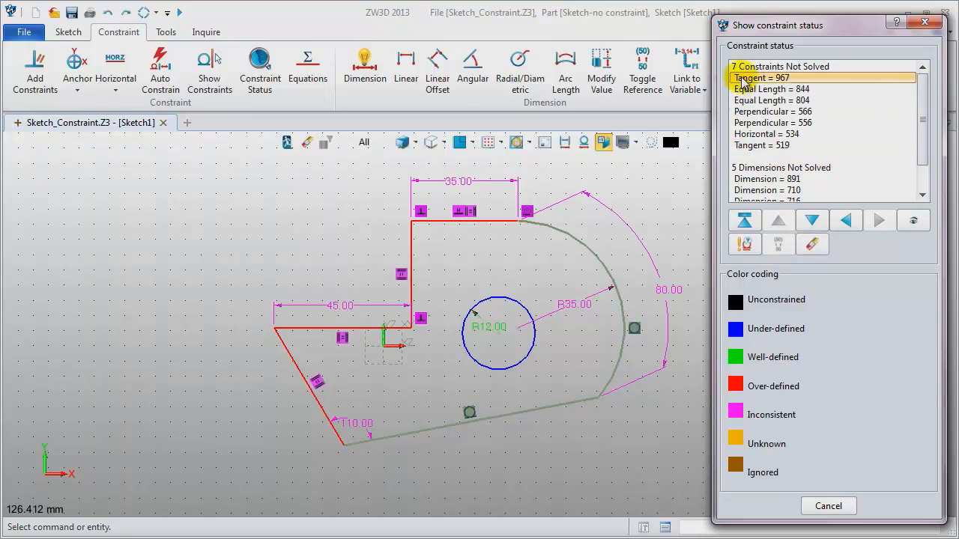
pyautogui.click(753, 90)
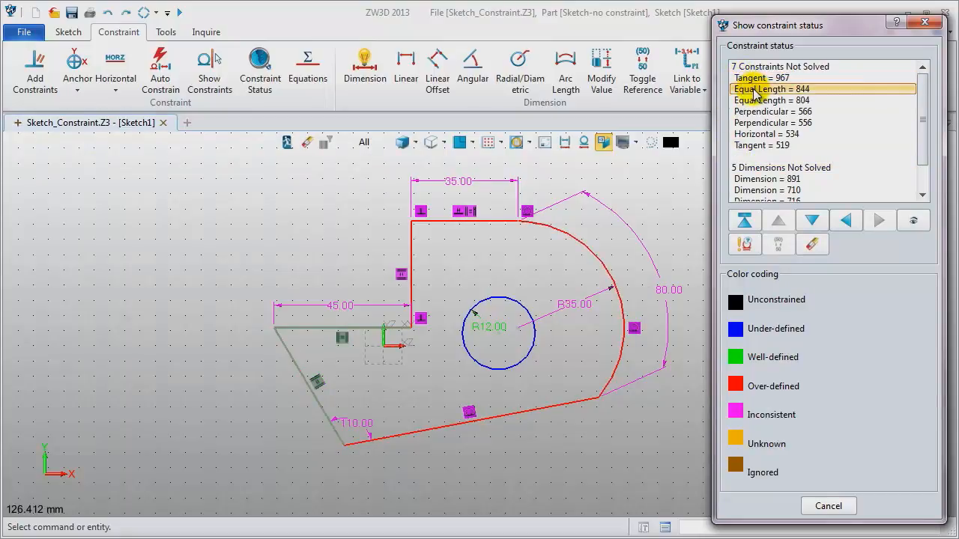
# - Turn the conflicting 80 mm arc length dimension into a reference dimension and close the constraint status report
pyautogui.click(746, 182)
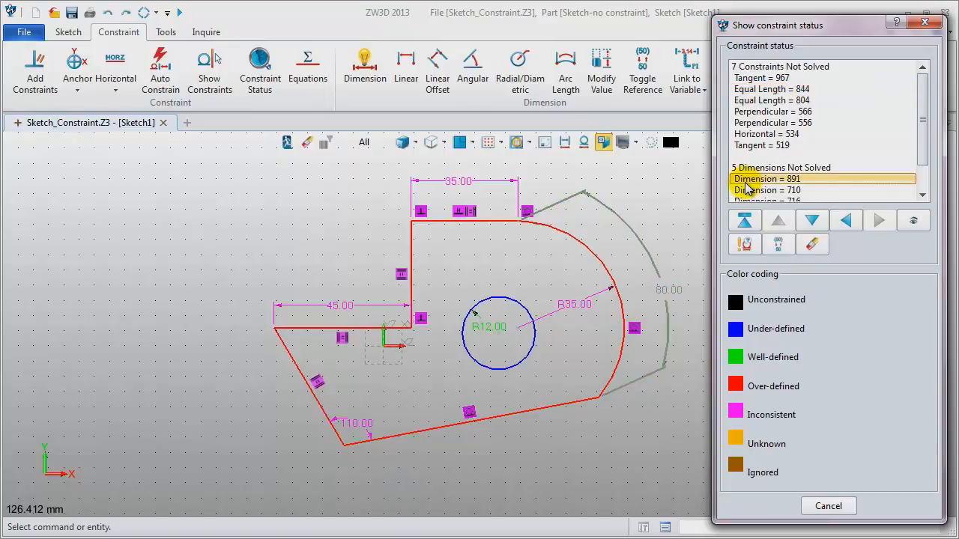
pyautogui.scroll(-1, 746, 187)
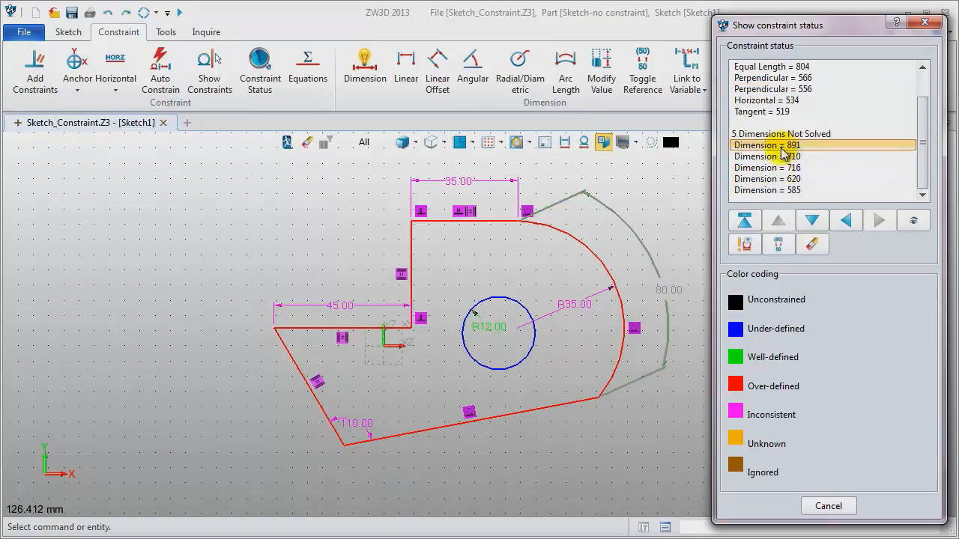
pyautogui.click(779, 246)
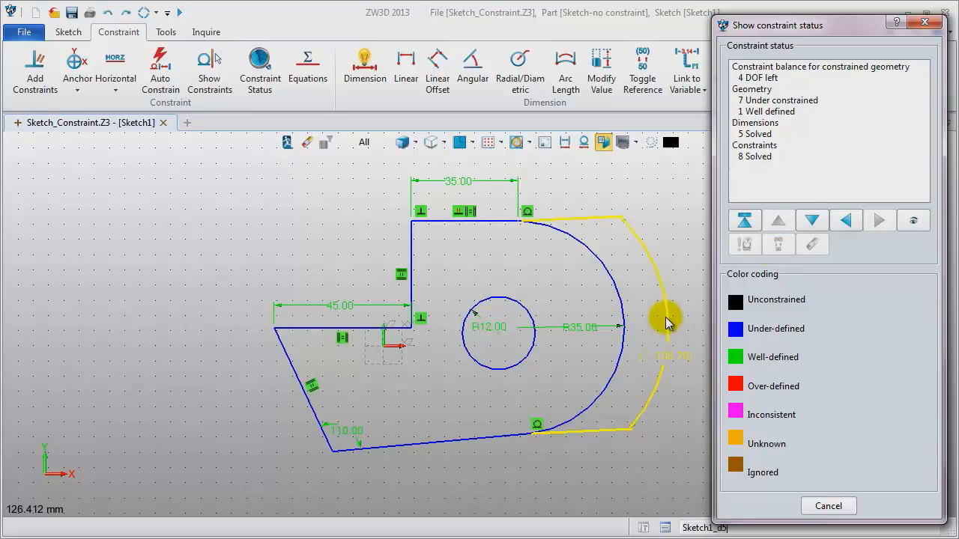
pyautogui.click(924, 24)
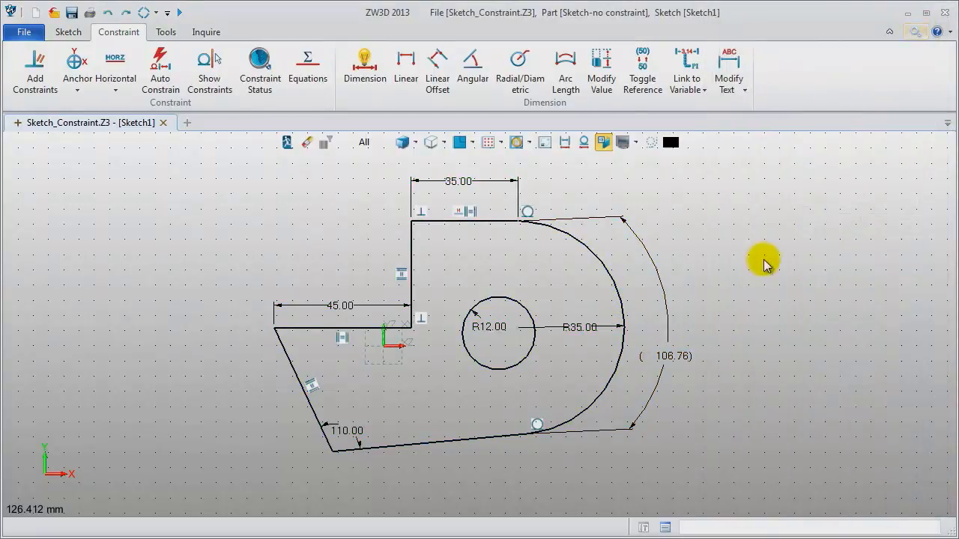
# - Reposition the large arc's radius dimension text above the circle, and constrain the circle to be concentric with the arc
pyautogui.click(593, 313)
pyautogui.click(562, 293)
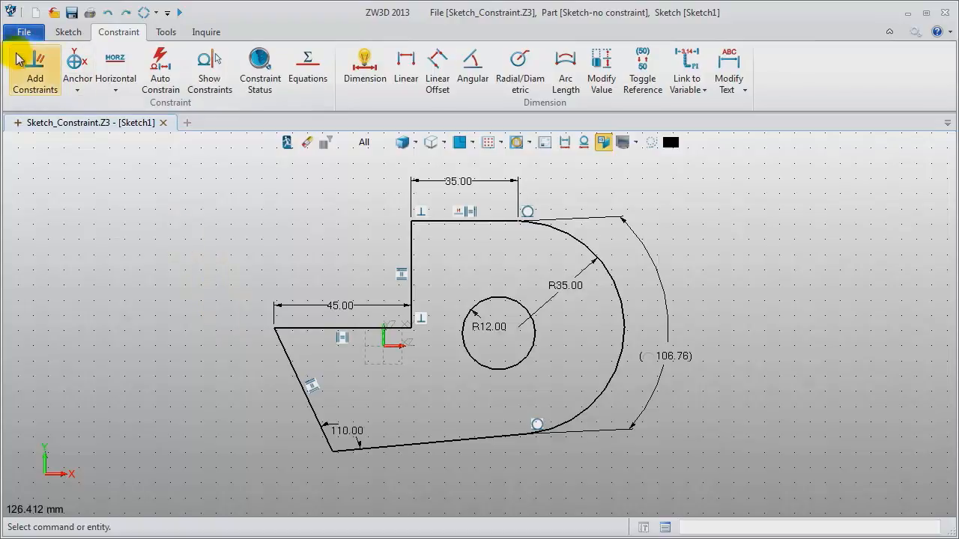
pyautogui.click(34, 73)
pyautogui.click(501, 300)
pyautogui.click(620, 318)
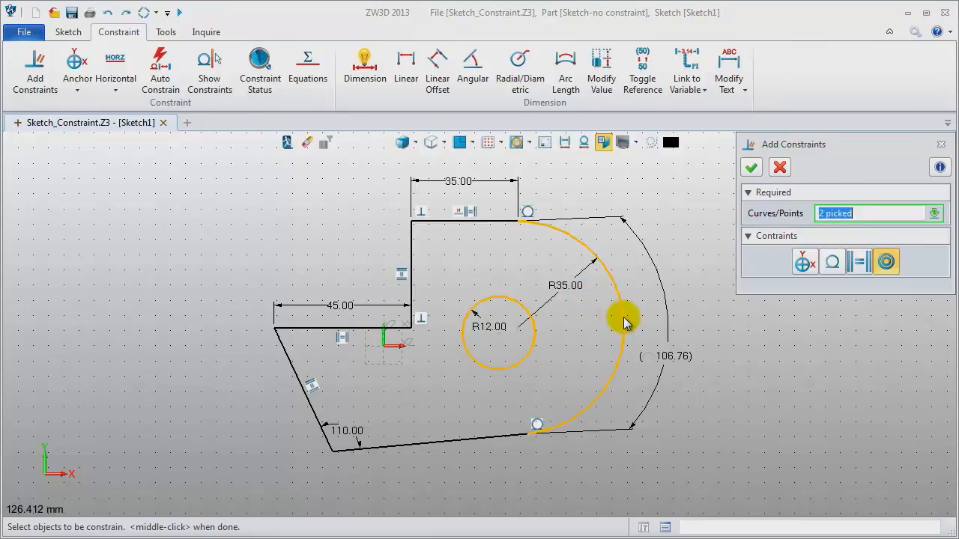
pyautogui.middleClick(824, 370)
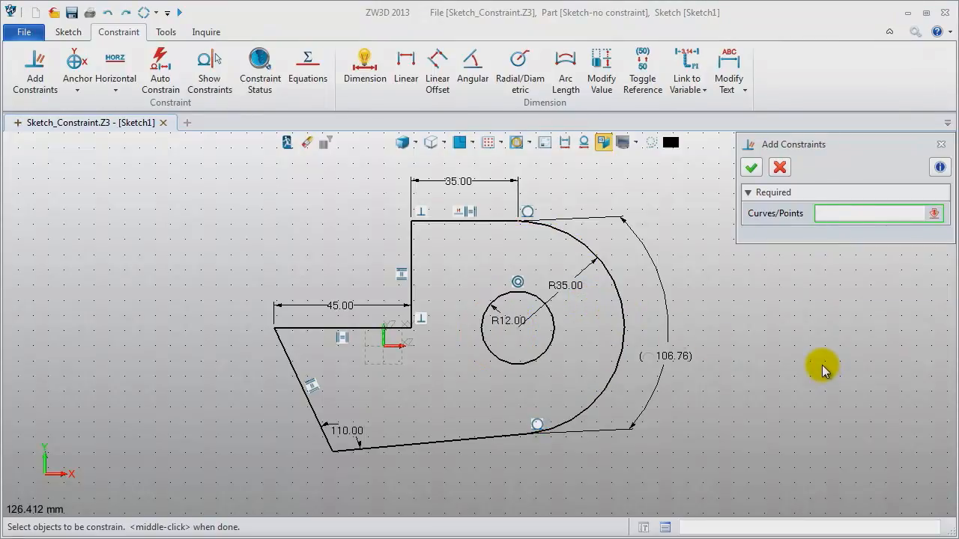
# - Constrain the circle's center point to lie level with the sketch origin
pyautogui.click(517, 327)
pyautogui.click(385, 347)
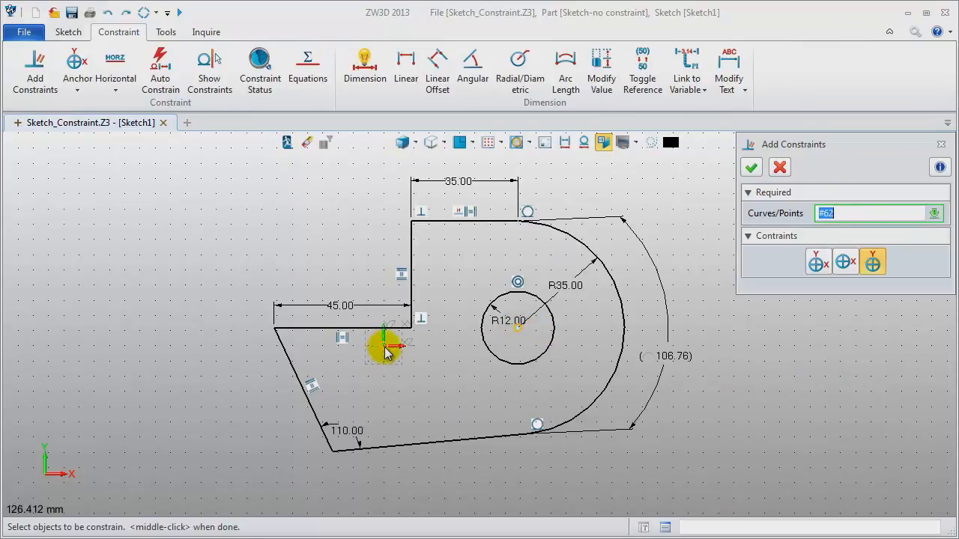
pyautogui.middleClick(922, 384)
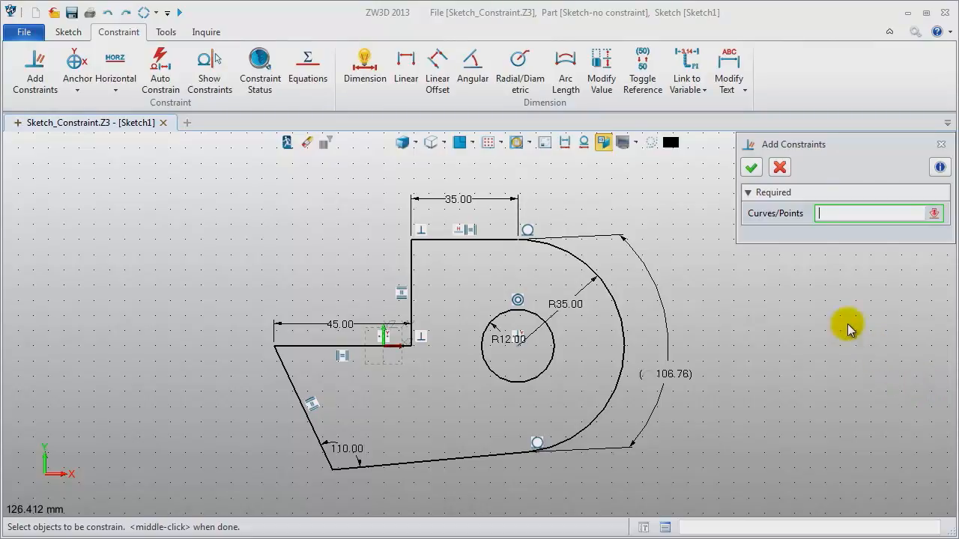
# - Add a horizontal dimension of 40 mm between the circle's center and the origin, placed below the step line
pyautogui.click(375, 79)
pyautogui.click(516, 345)
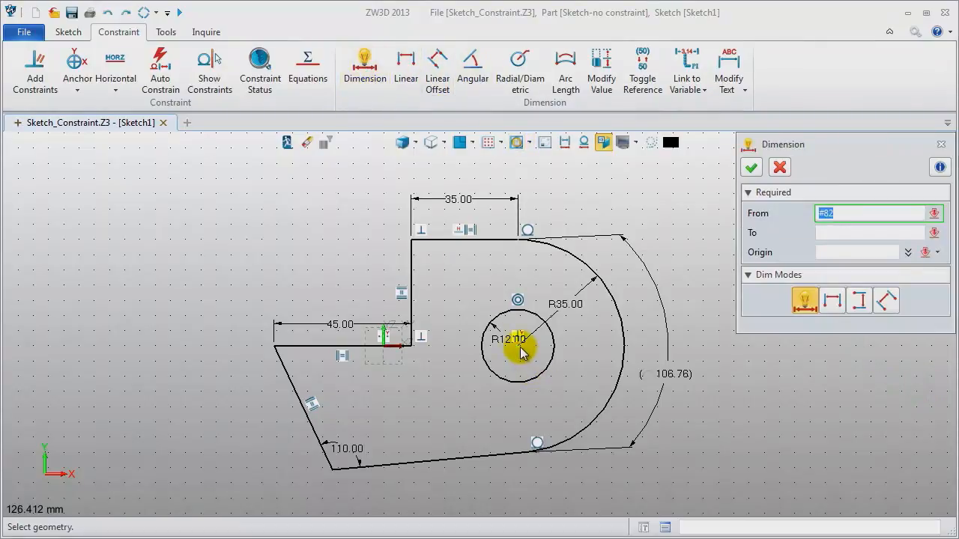
pyautogui.click(385, 347)
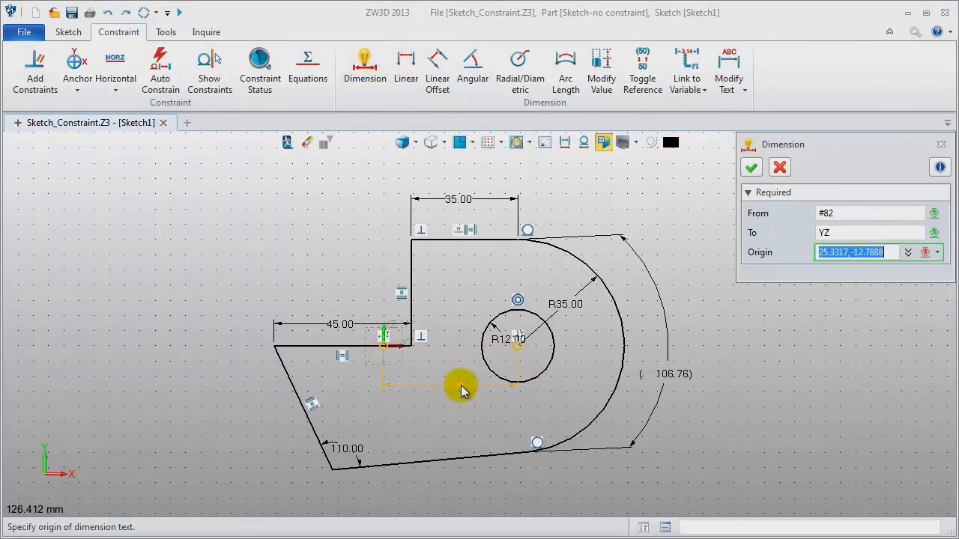
pyautogui.click(450, 387)
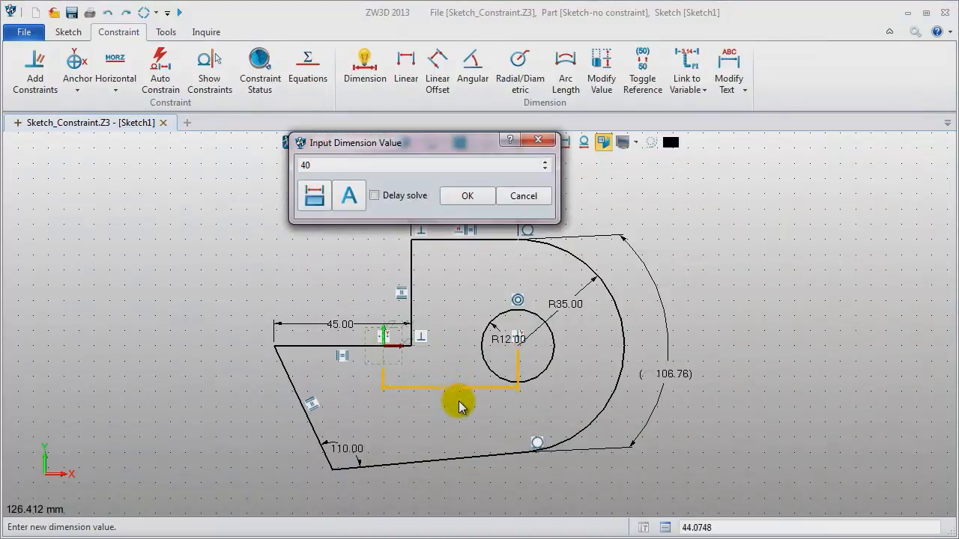
pyautogui.press('Return')
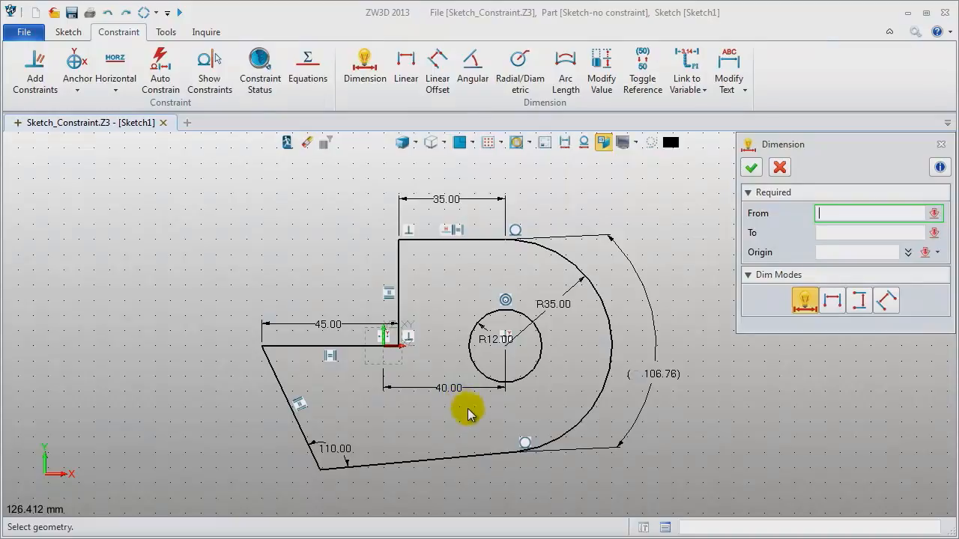
pyautogui.click(941, 145)
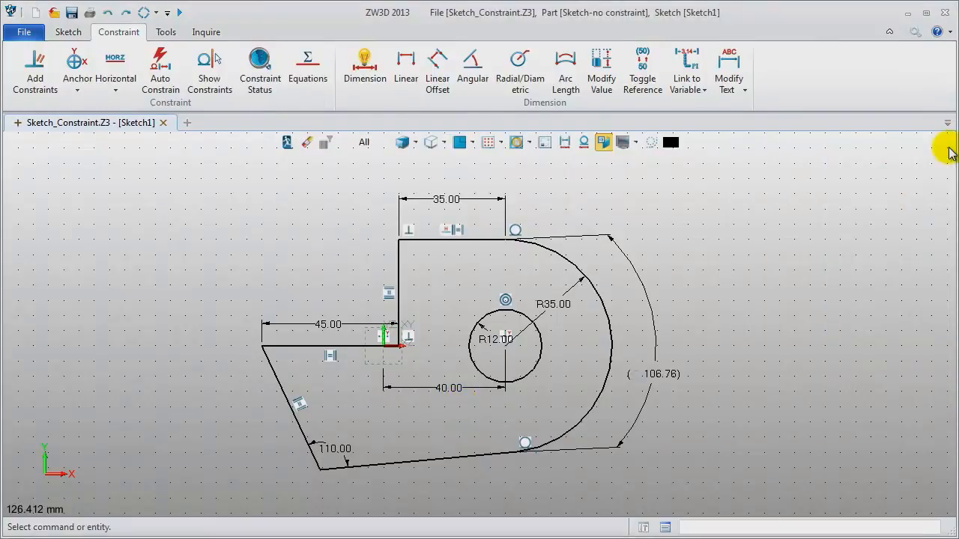
# - Check the constraint status of the fully dimensioned sketch and close the report
pyautogui.click(278, 73)
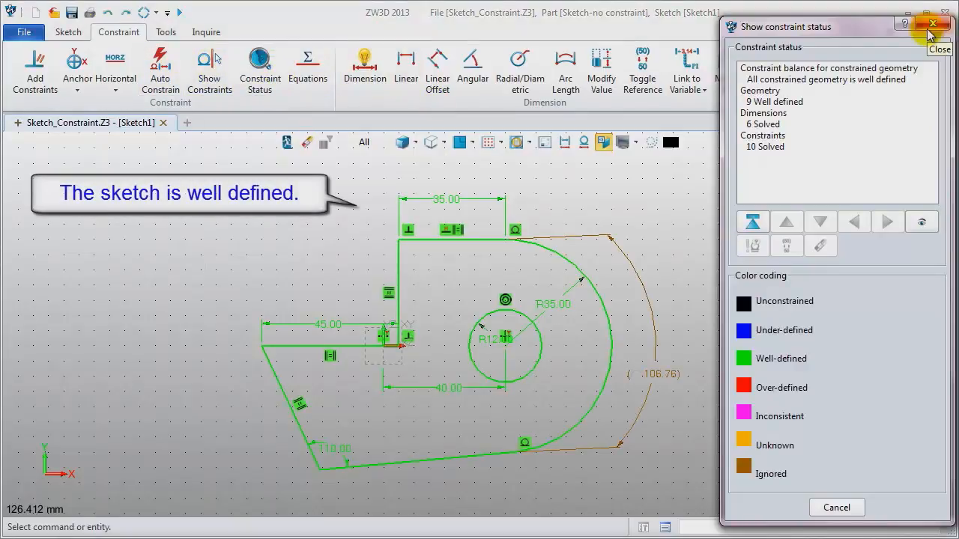
pyautogui.click(932, 27)
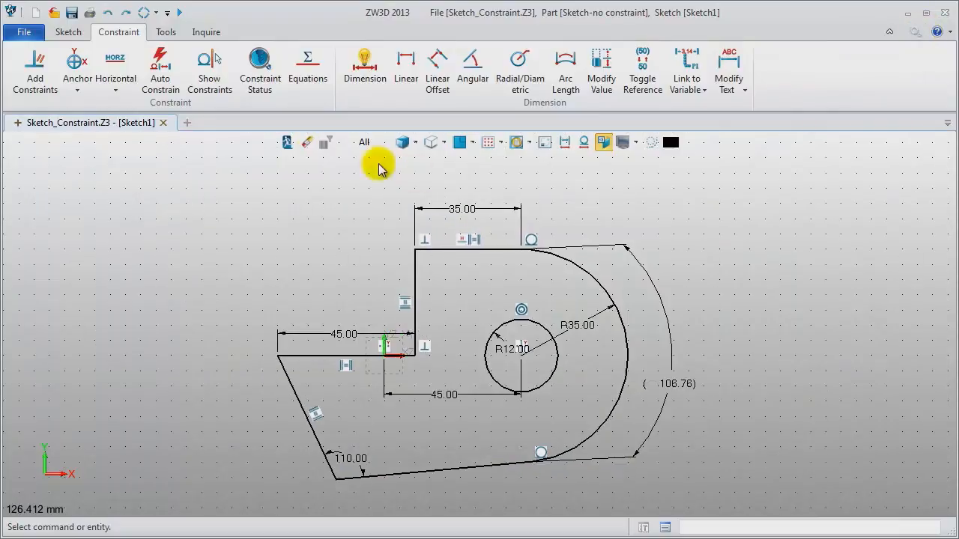
# - Exit the sketch to the part level and reopen Sketch1 for editing
pyautogui.click(288, 143)
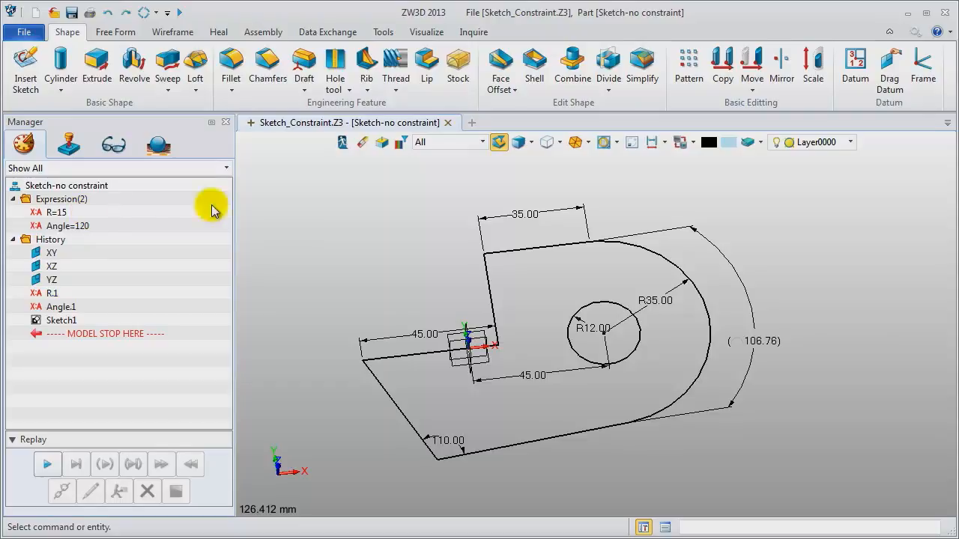
pyautogui.rightClick(298, 190)
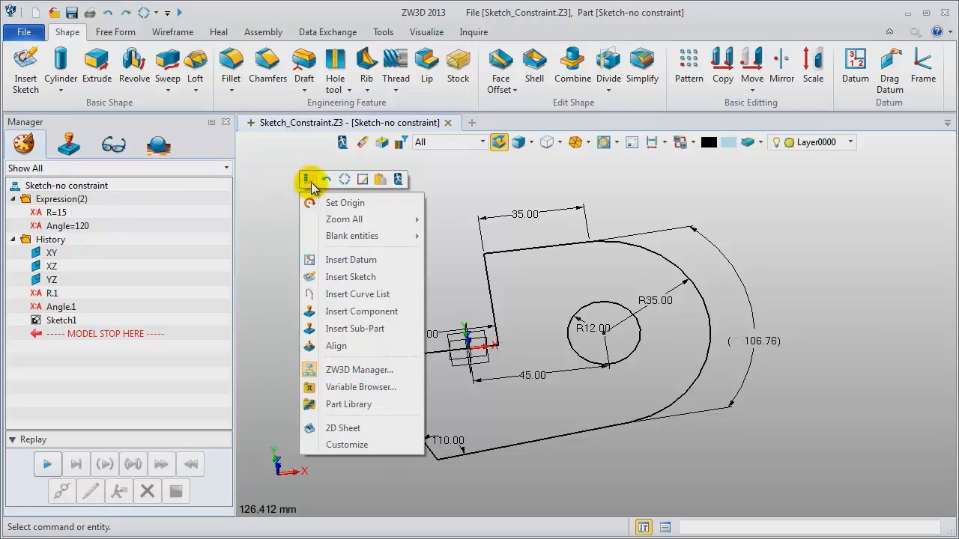
pyautogui.click(309, 180)
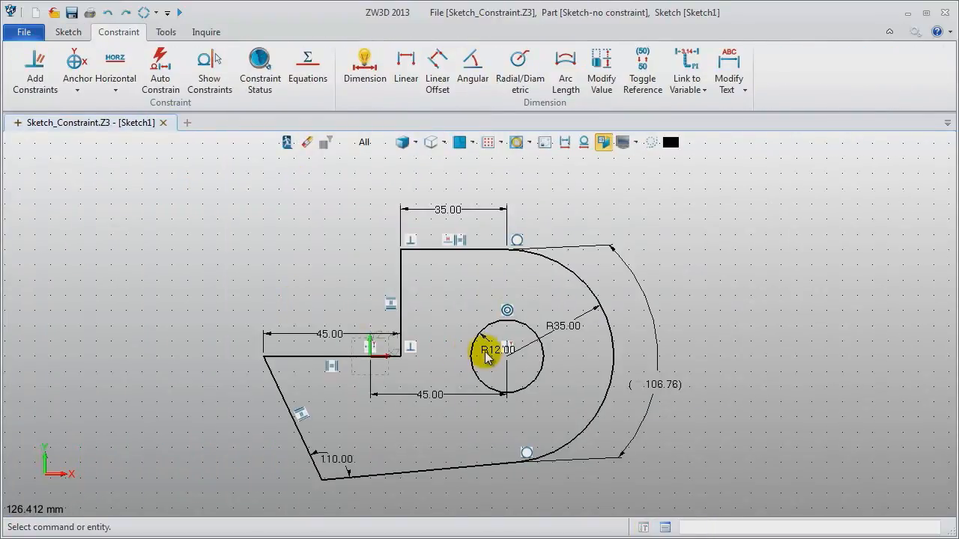
# - Open the circle's radius dimension for editing and bring up the variable browser, moved clear of the sketch
pyautogui.doubleClick(488, 355)
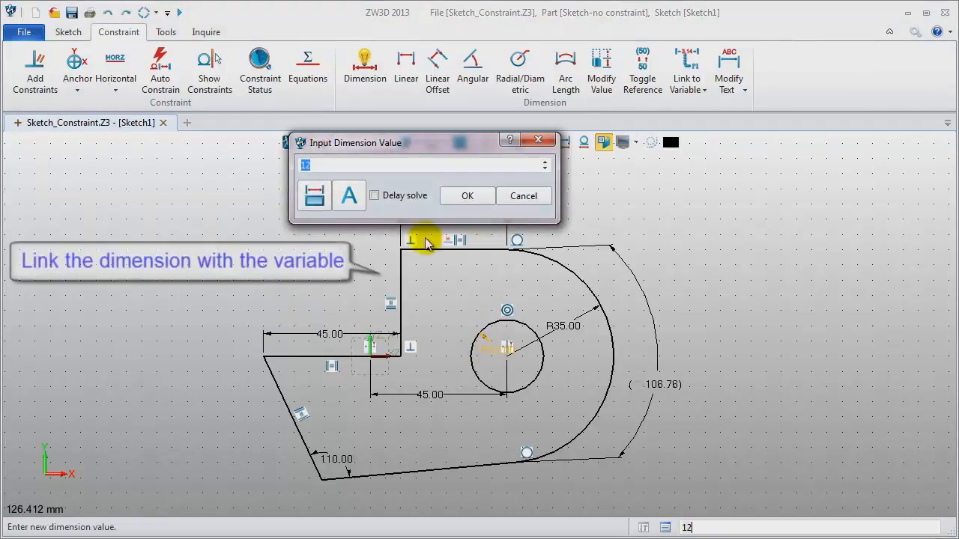
pyautogui.click(358, 196)
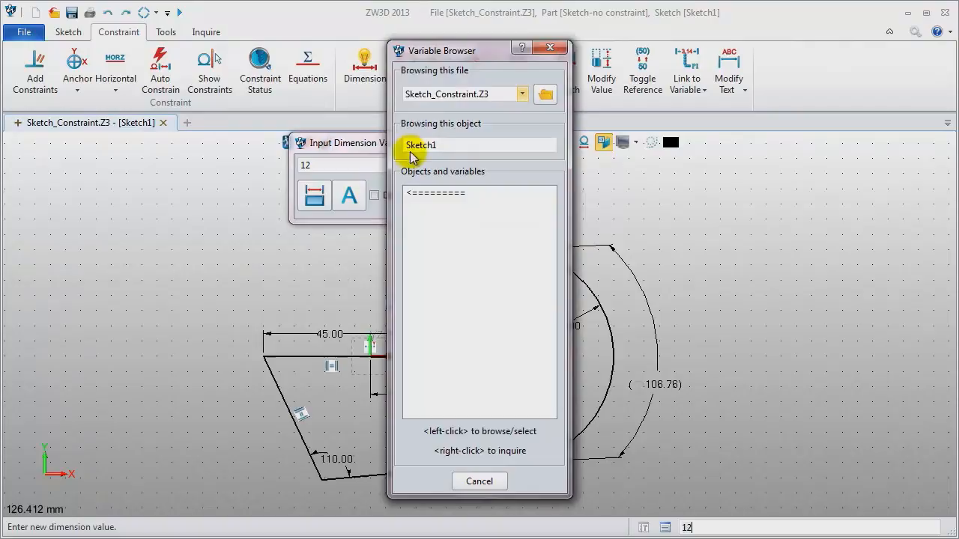
pyautogui.moveTo(487, 54)
pyautogui.mouseDown()
pyautogui.moveTo(876, 66)
pyautogui.moveTo(857, 67)
pyautogui.mouseUp()
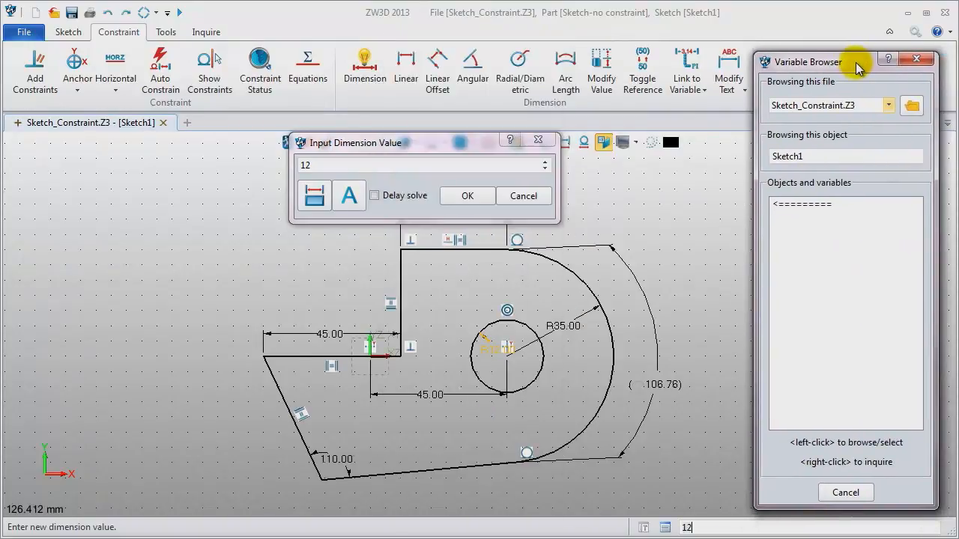
# - Link the inner circle's radius dimension to the variable R of the Sketch-no constraint part
pyautogui.click(832, 205)
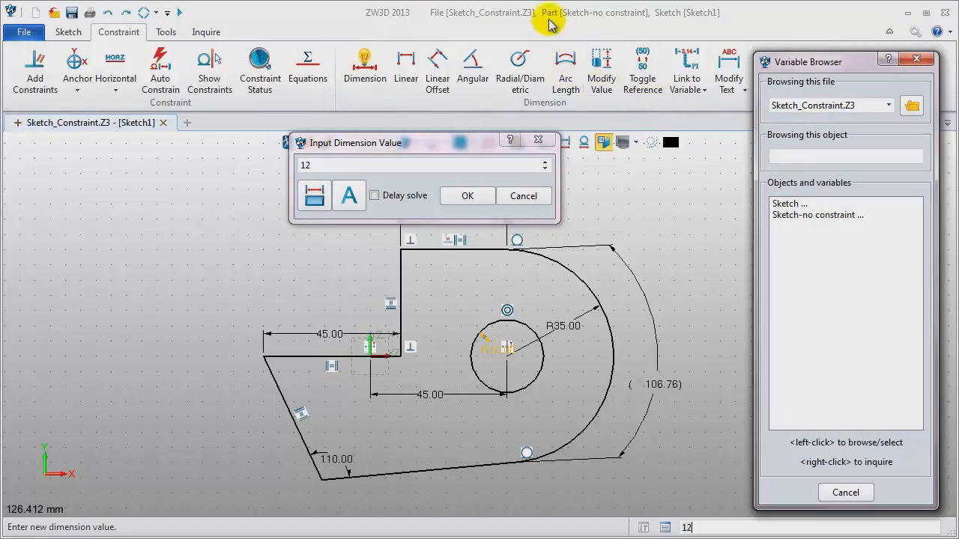
pyautogui.click(824, 216)
pyautogui.click(794, 228)
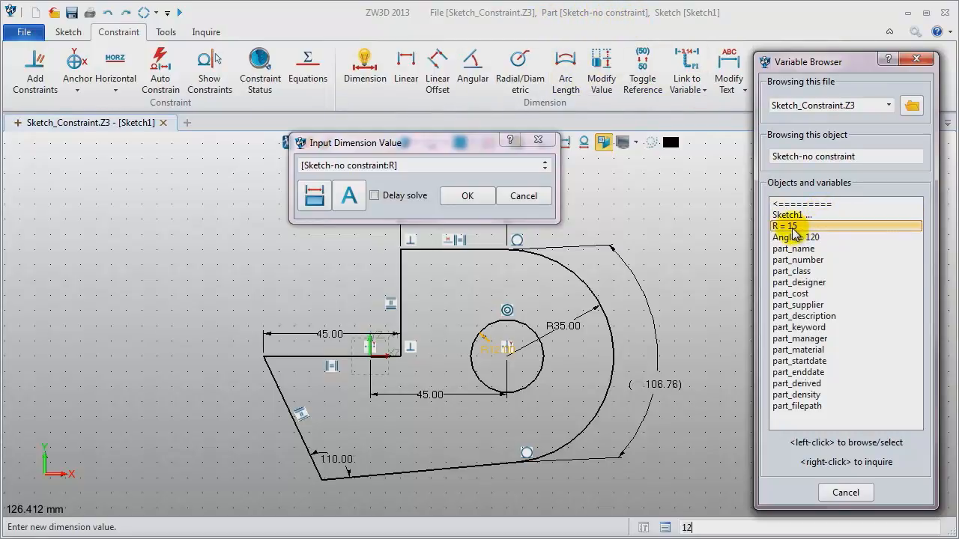
pyautogui.click(468, 196)
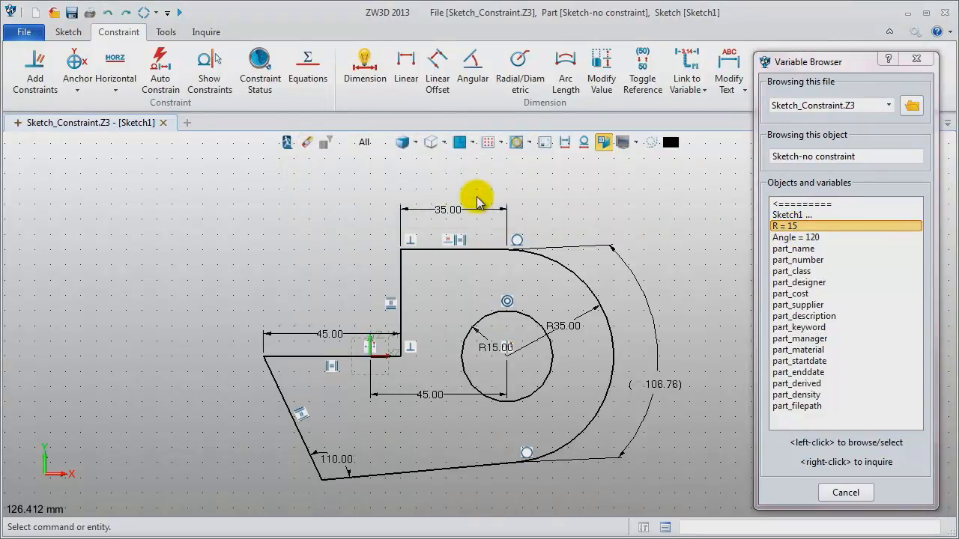
# - Link the lower corner's angle dimension to the part variable Angle and close the Variable Browser
pyautogui.doubleClick(344, 462)
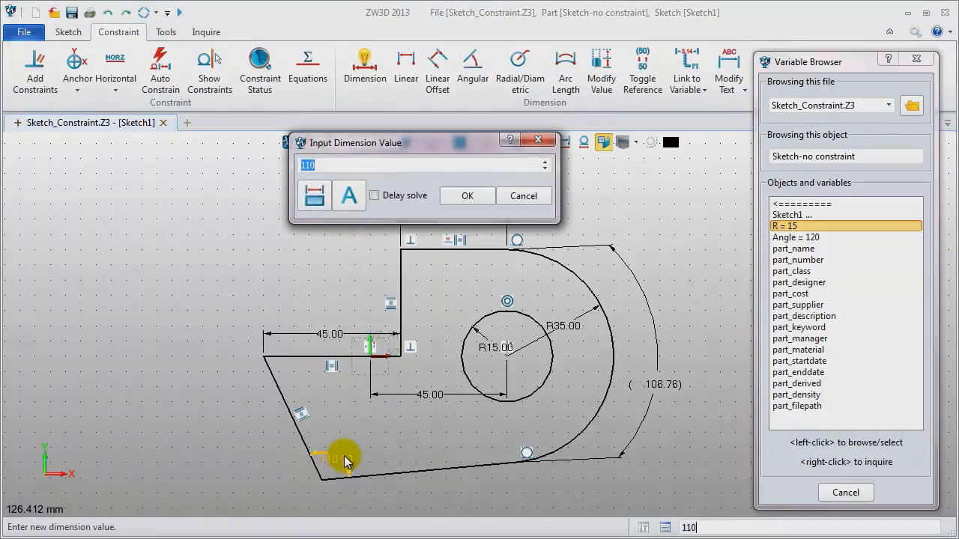
pyautogui.click(353, 205)
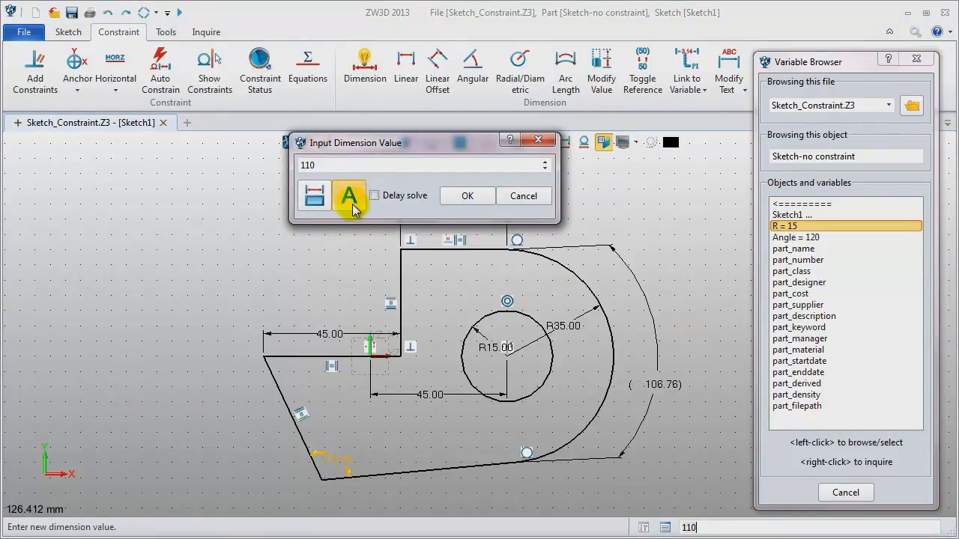
pyautogui.click(796, 236)
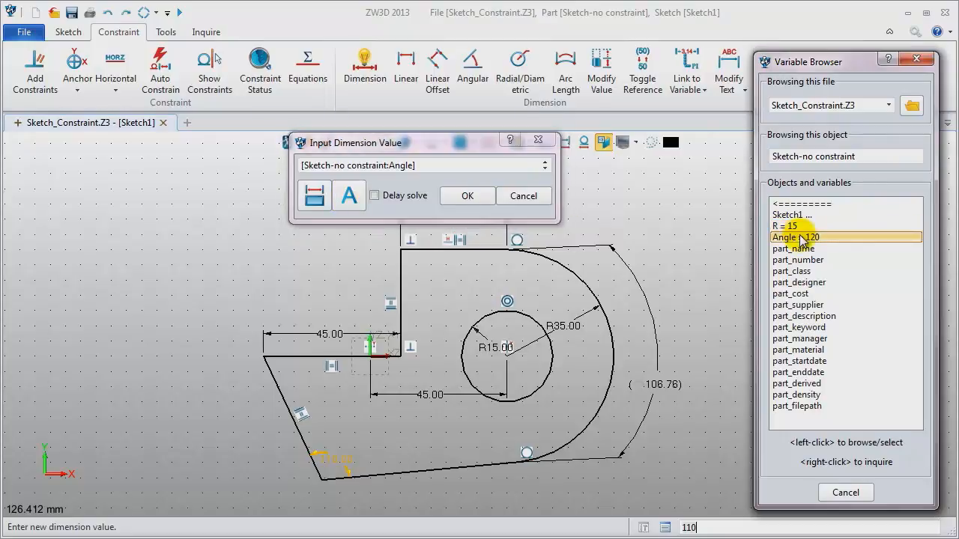
pyautogui.click(450, 200)
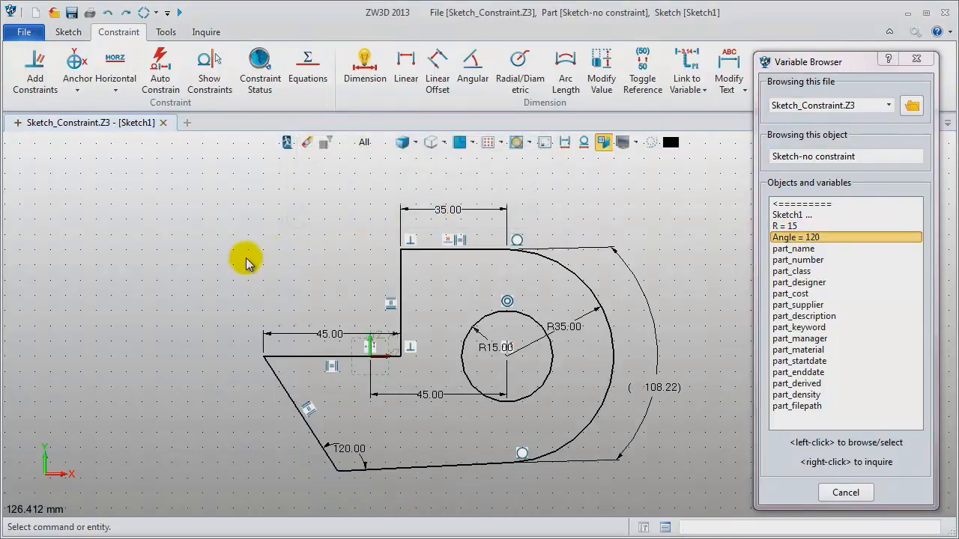
pyautogui.click(916, 58)
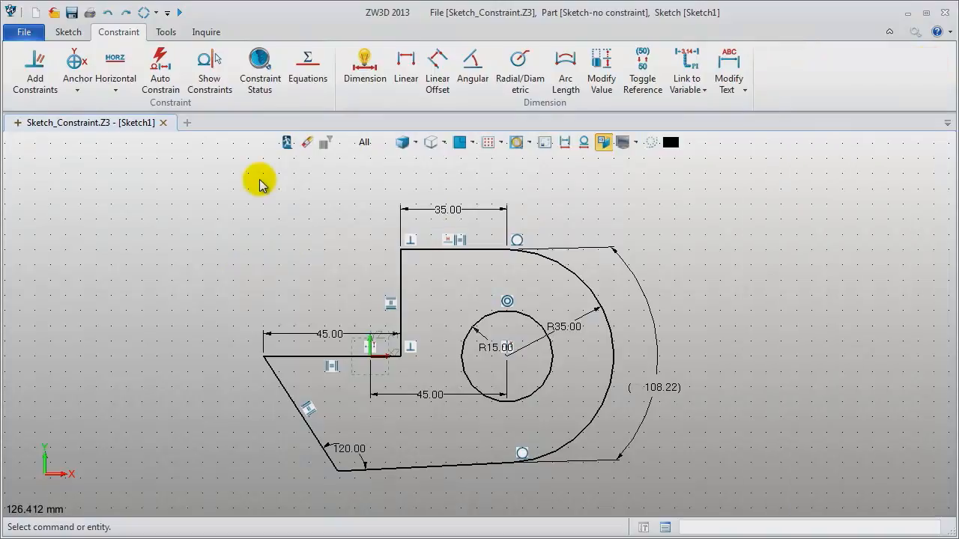
# - Exit the sketch and redefine the part variable R with the expression 20
pyautogui.click(286, 142)
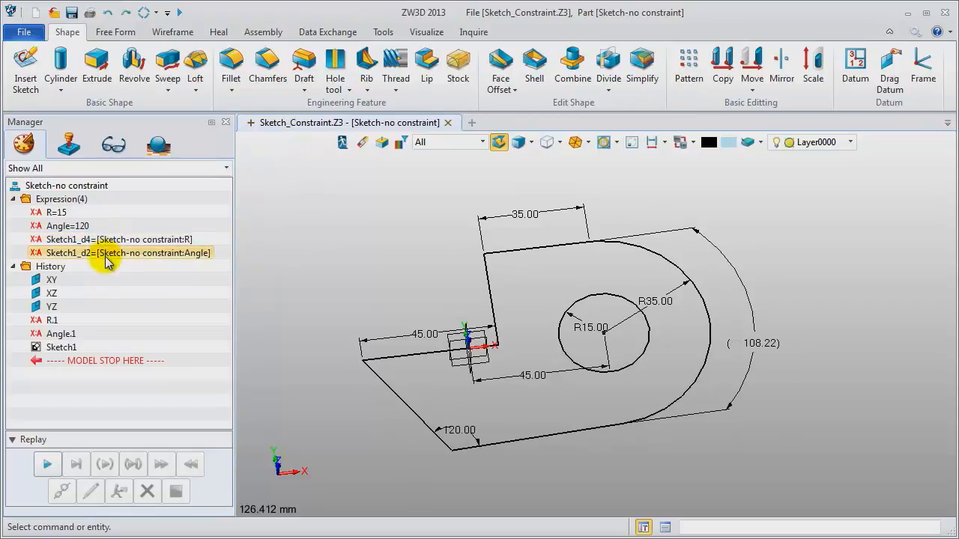
pyautogui.rightClick(51, 324)
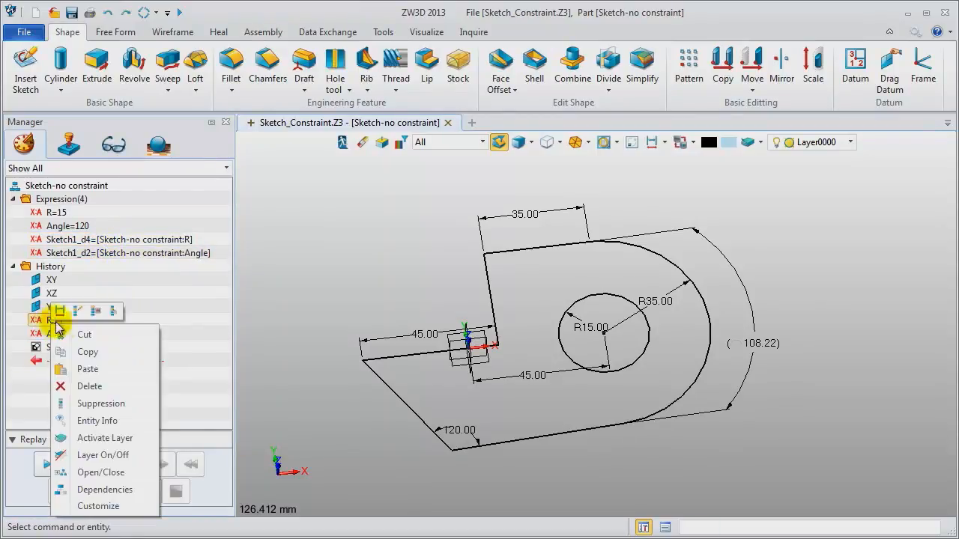
pyautogui.click(78, 314)
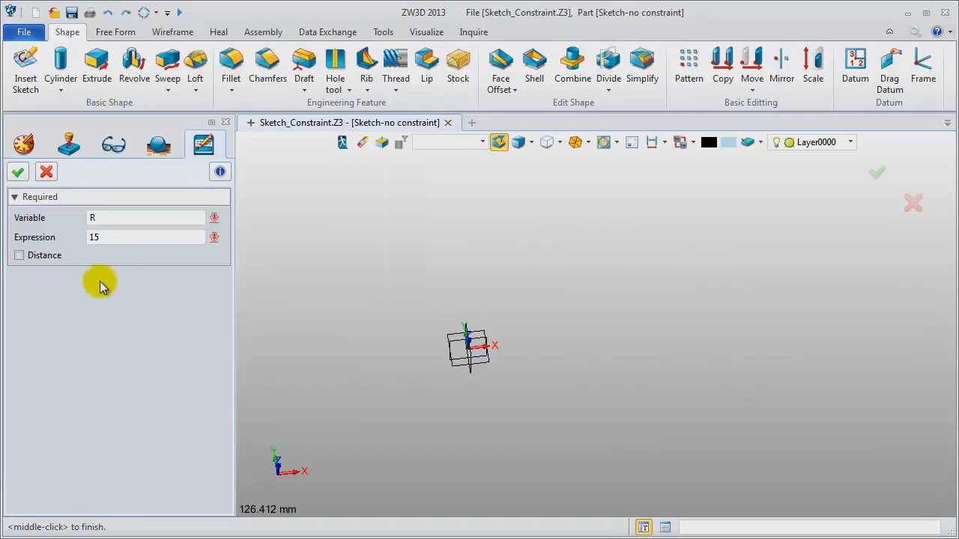
pyautogui.click(88, 236)
pyautogui.moveTo(88, 236); pyautogui.dragTo(133, 250)
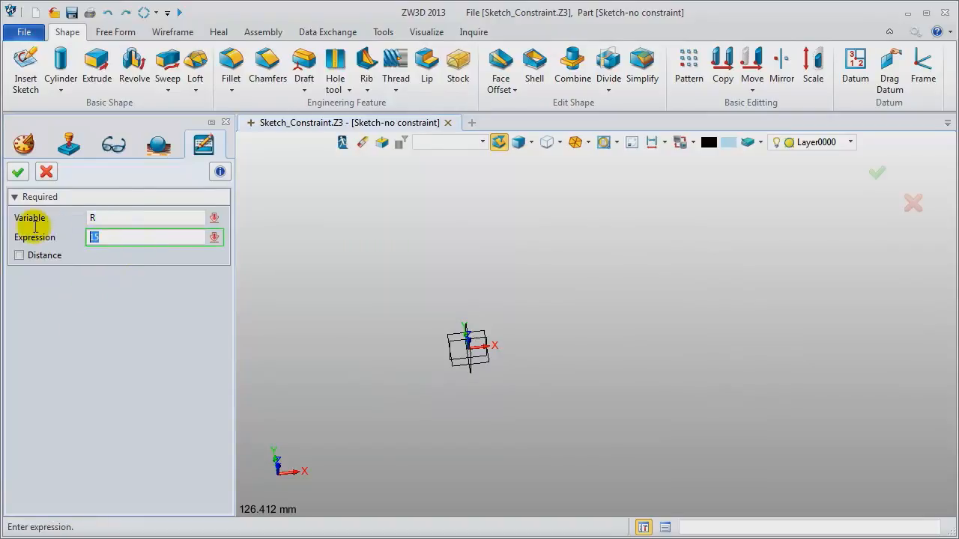
pyautogui.press('Return')
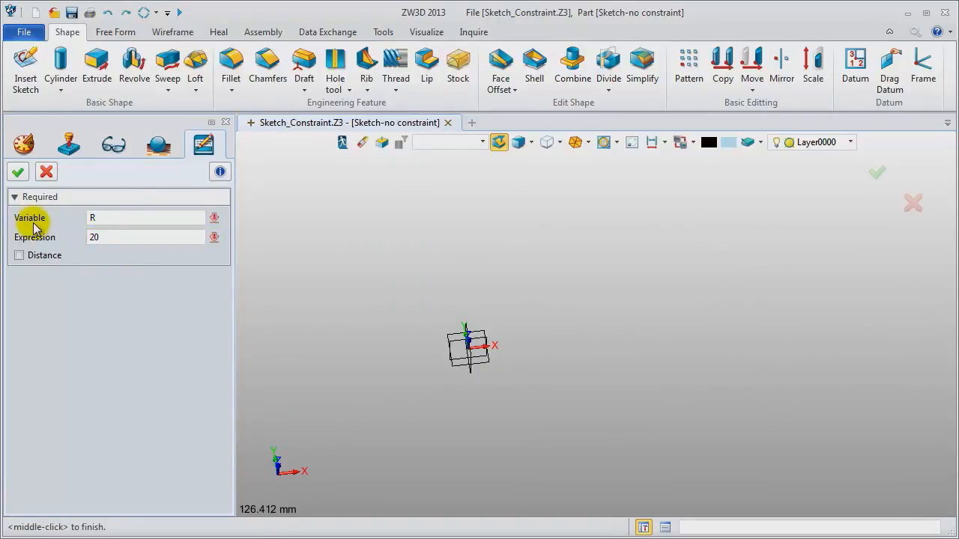
pyautogui.click(18, 172)
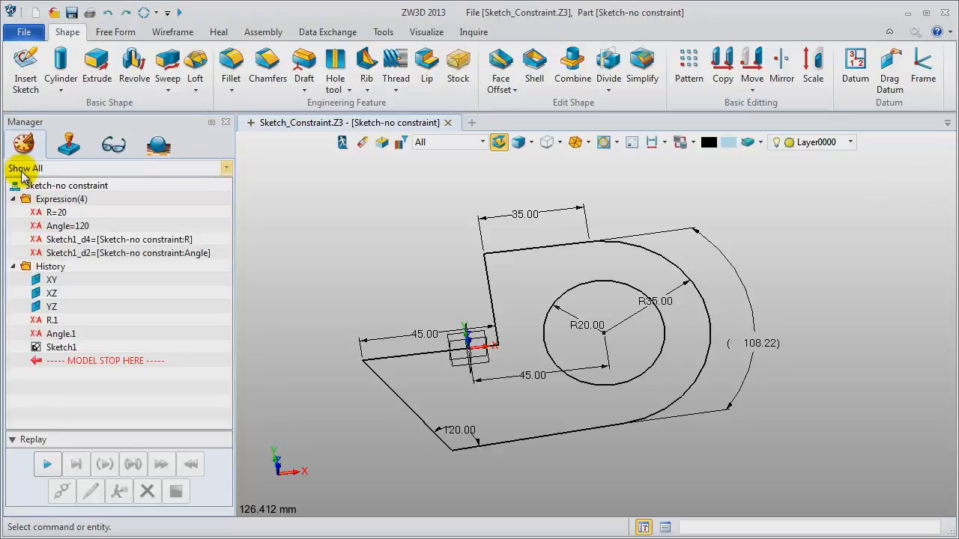
# - Redefine the part variable Angle with the expression 125
pyautogui.moveTo(820, 433); pyautogui.dragTo(841, 445, button='middle')
pyautogui.click(56, 335)
pyautogui.rightClick(57, 334)
pyautogui.click(68, 318)
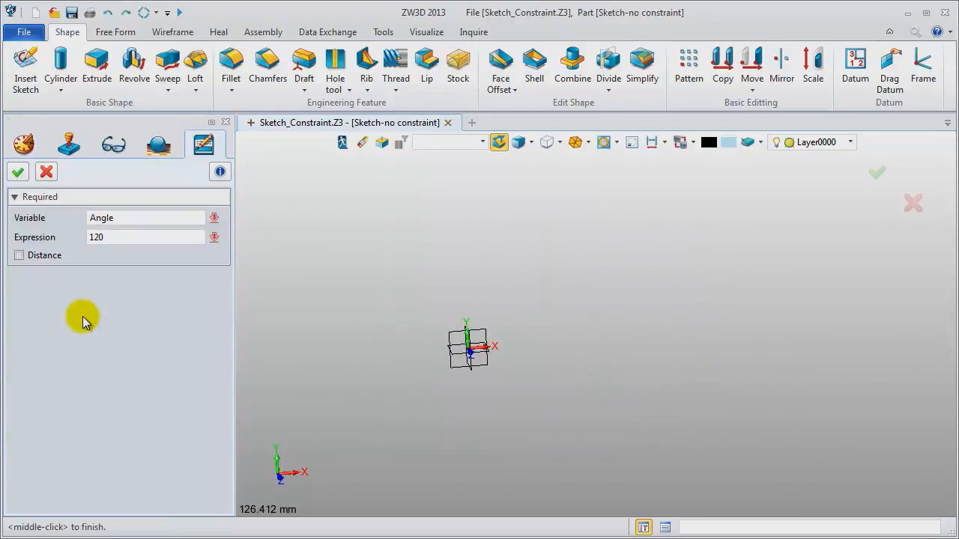
pyautogui.click(100, 237)
pyautogui.moveTo(100, 237)
pyautogui.mouseDown()
pyautogui.moveTo(116, 236)
pyautogui.moveTo(102, 238)
pyautogui.mouseUp()
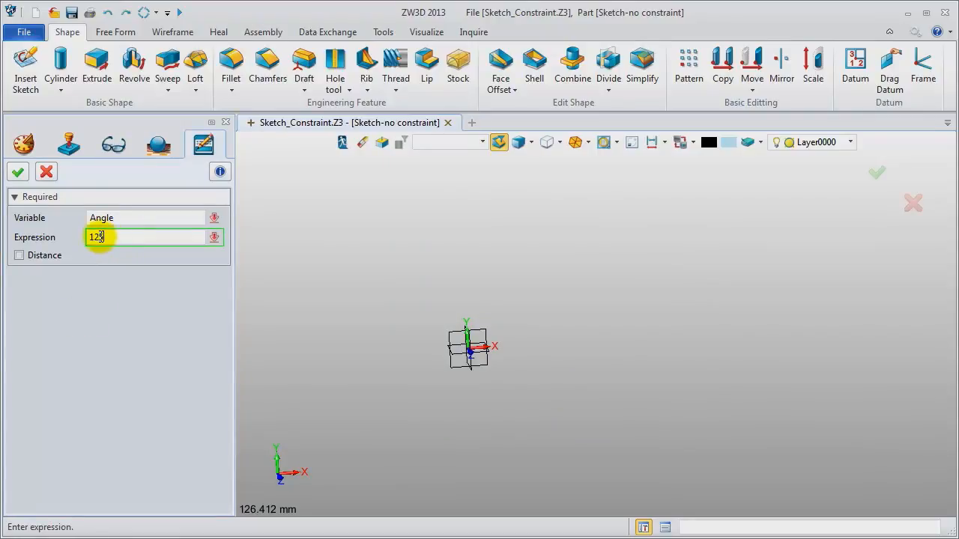
pyautogui.write('5')
pyautogui.click(17, 172)
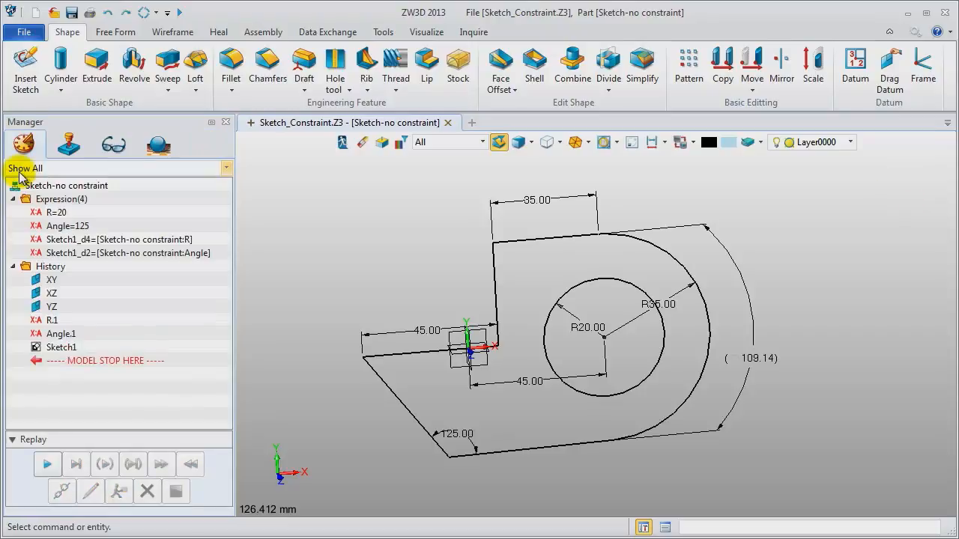
pyautogui.scroll(-1, 332, 299)
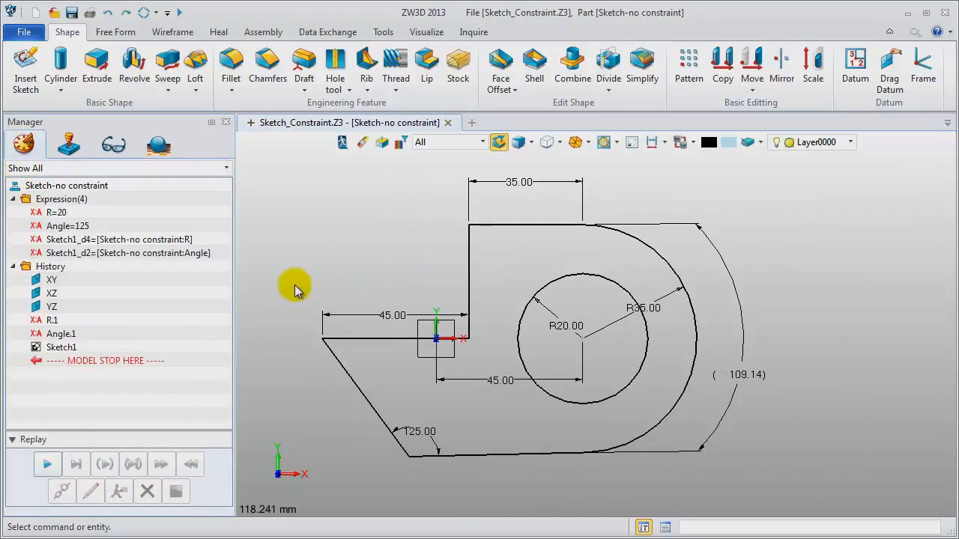
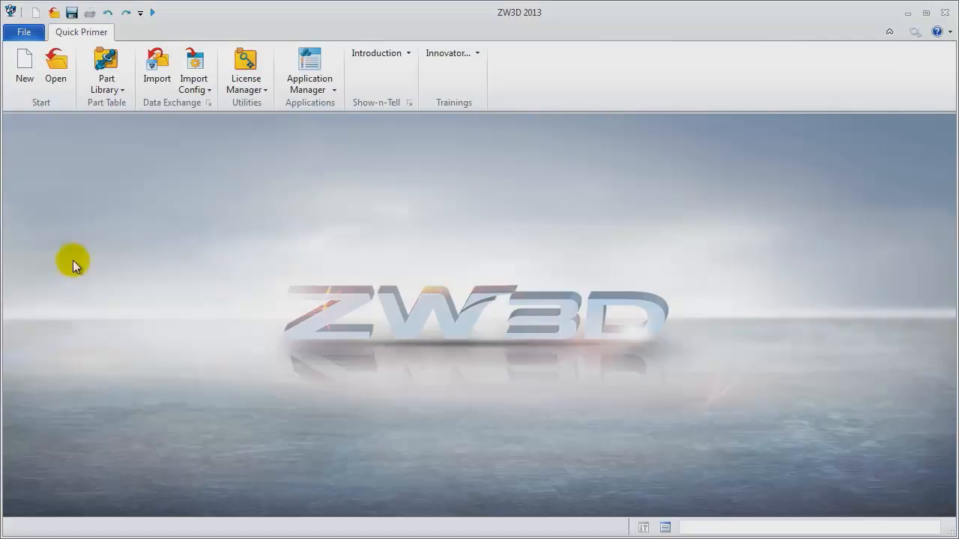
# - Create a new Part/Assembly file named "Sketch skill" with the default template
pyautogui.click(26, 66)
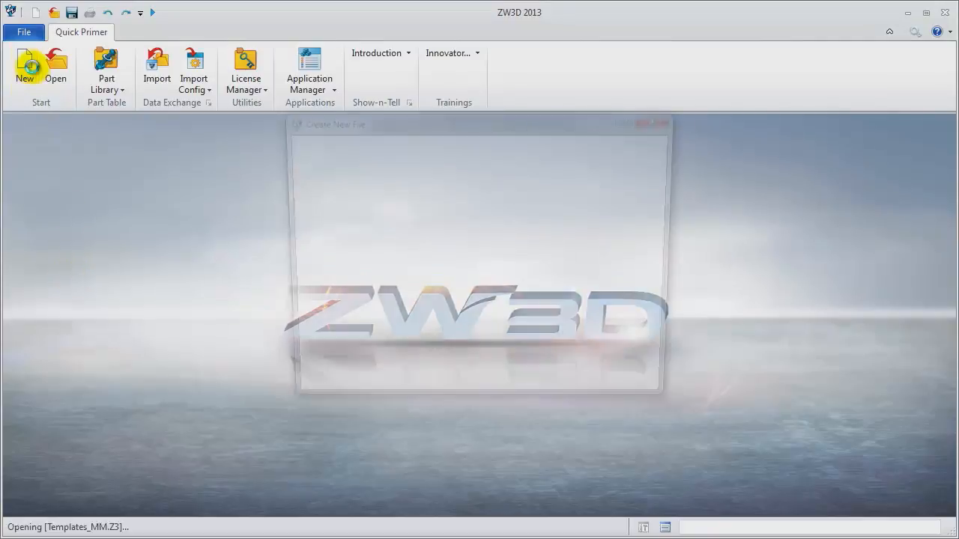
pyautogui.write('Sketch')
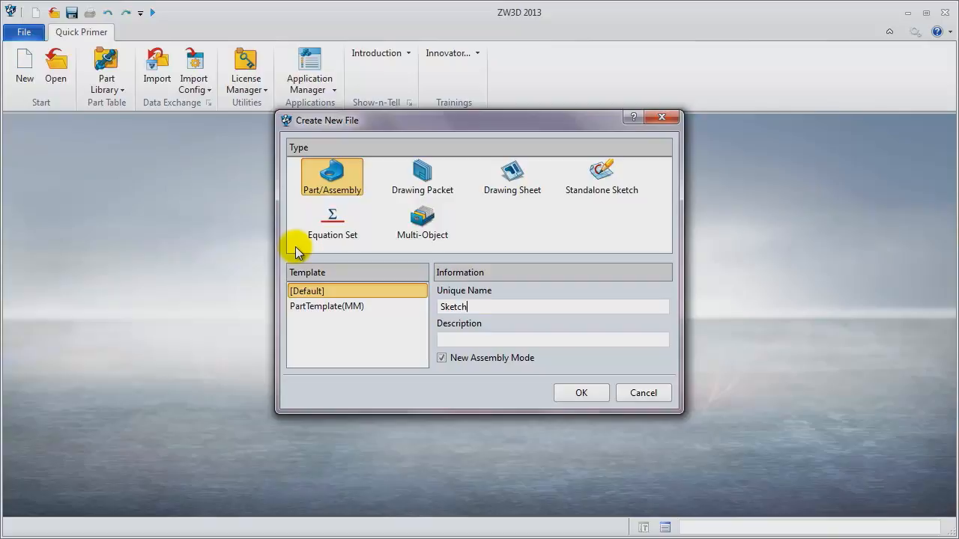
pyautogui.write(' skill')
pyautogui.press('Return')
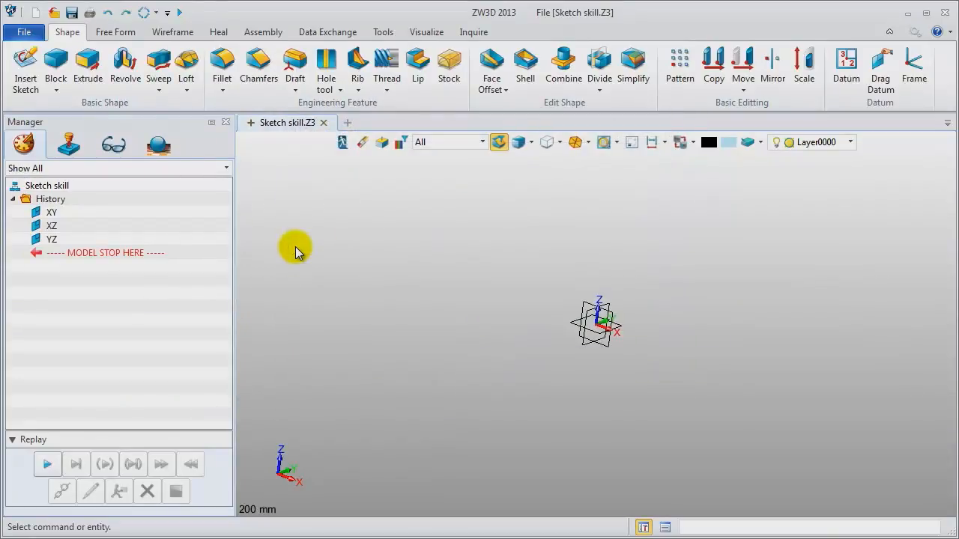
# - Place a block by two opposite corner points starting near the origin, about 110 x 89 x 23 mm
pyautogui.click(56, 84)
pyautogui.click(86, 124)
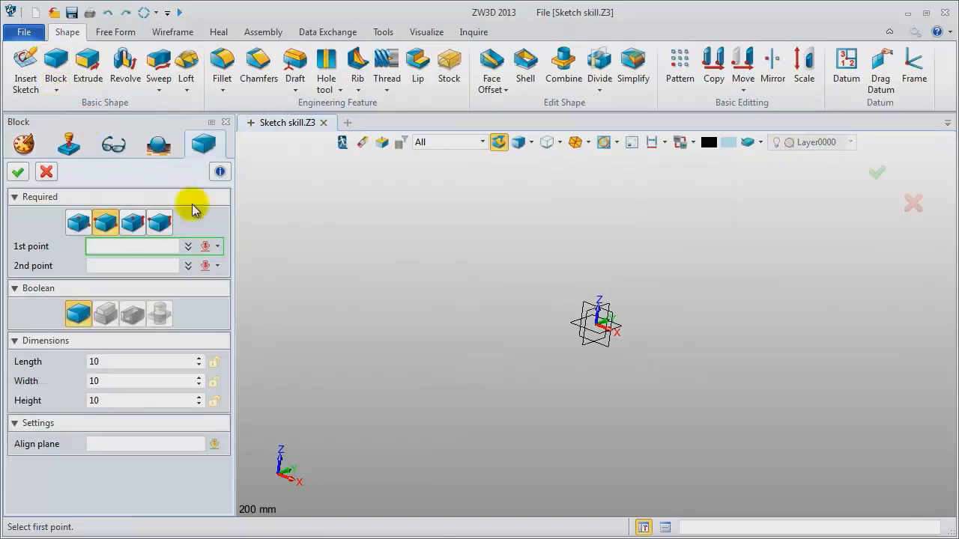
pyautogui.click(601, 332)
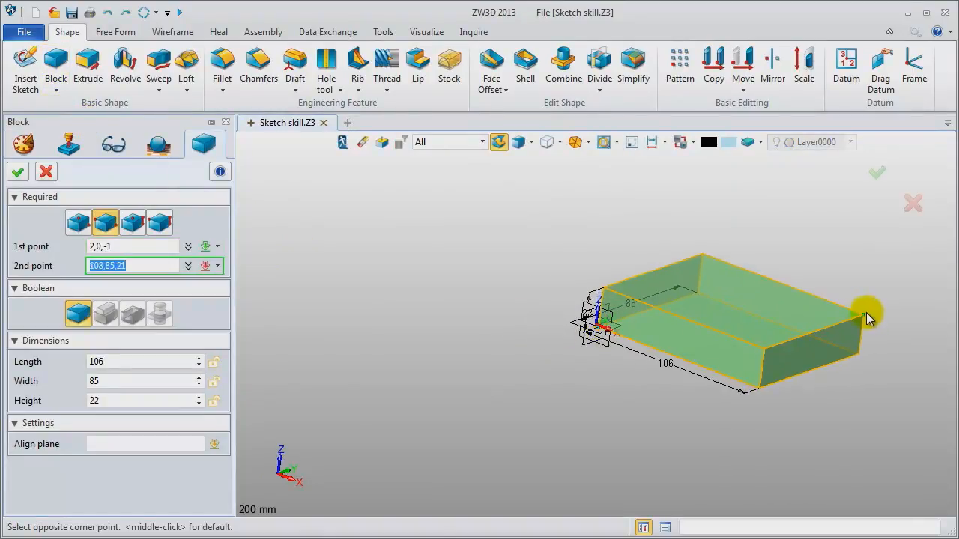
pyautogui.click(875, 313)
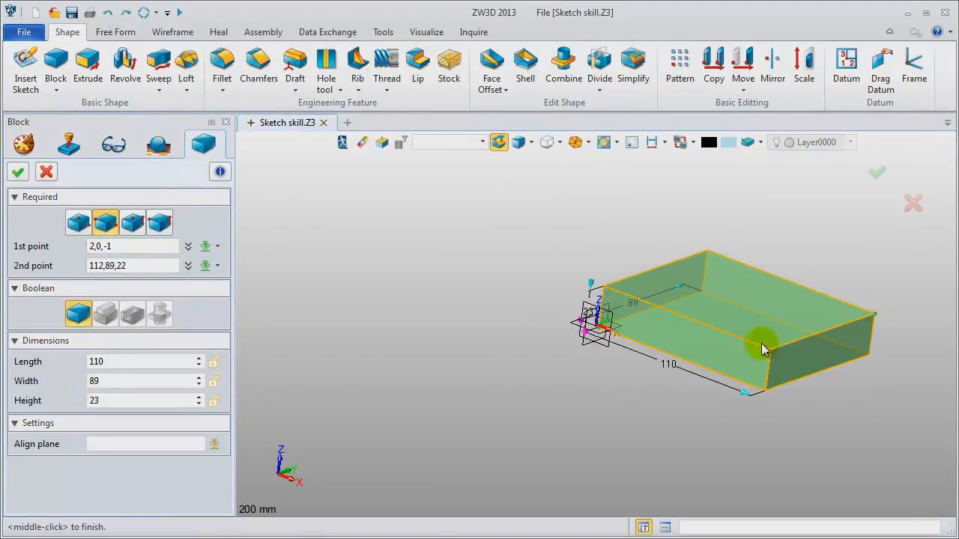
# - Set the block's length to 800 mm and width to 400 mm, and create it
pyautogui.click(668, 373)
pyautogui.write('8')
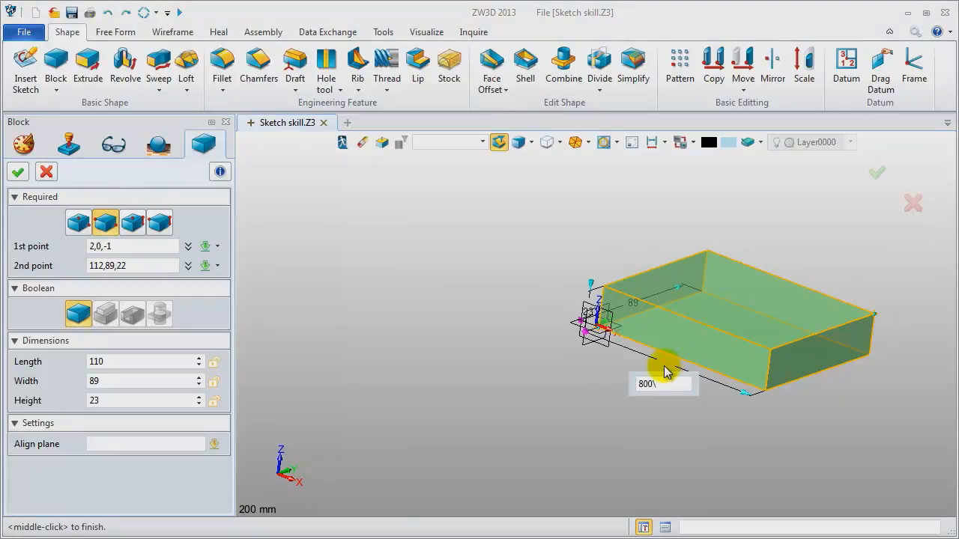
pyautogui.write('00')
pyautogui.press('Return')
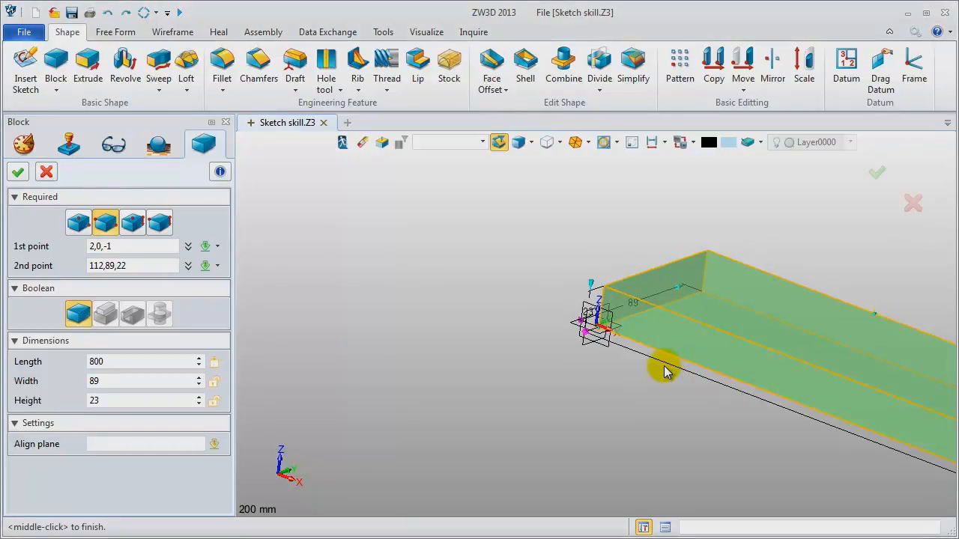
pyautogui.click(627, 307)
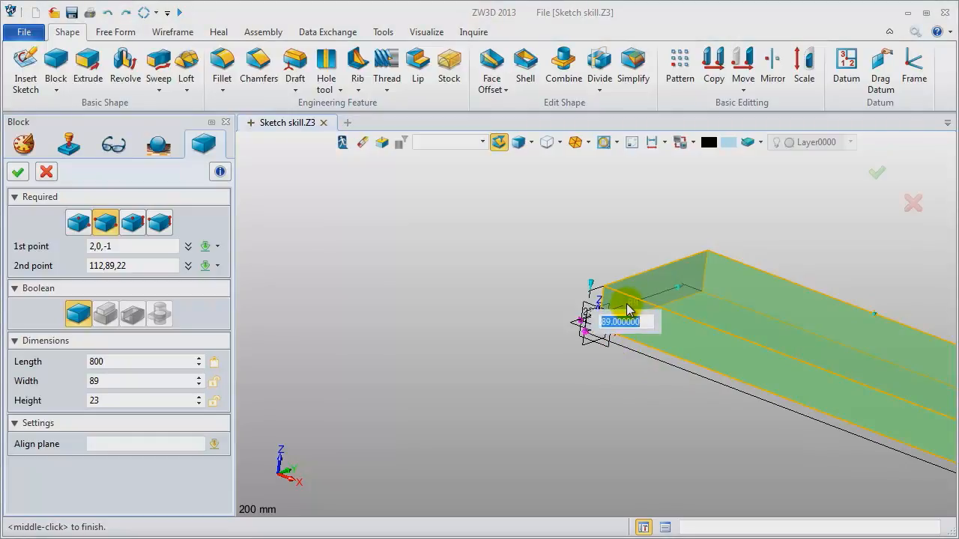
pyautogui.press('Return')
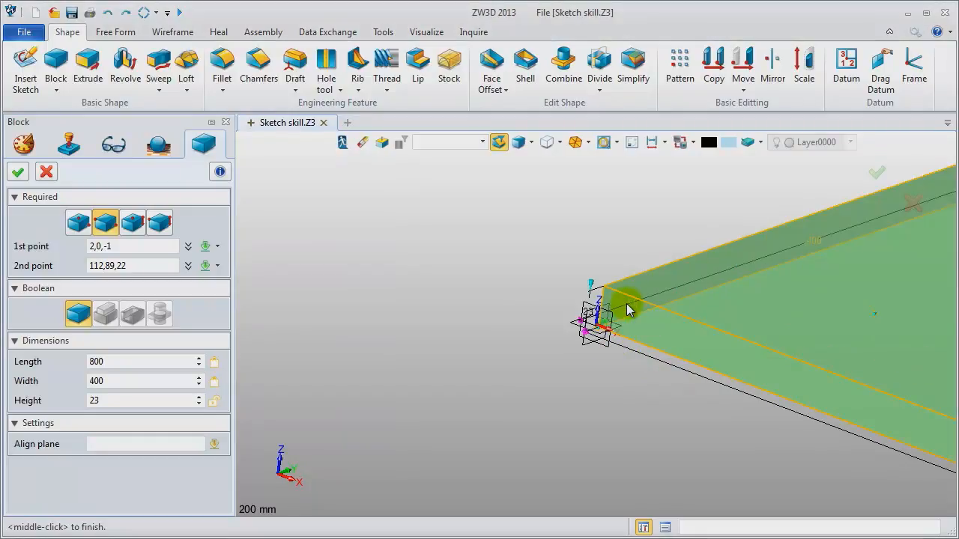
pyautogui.middleClick(481, 322)
# - Insert a new sketch on the XY datum plane
pyautogui.moveTo(508, 291); pyautogui.dragTo(293, 339, button='middle')
pyautogui.scroll(-6, 293, 338)
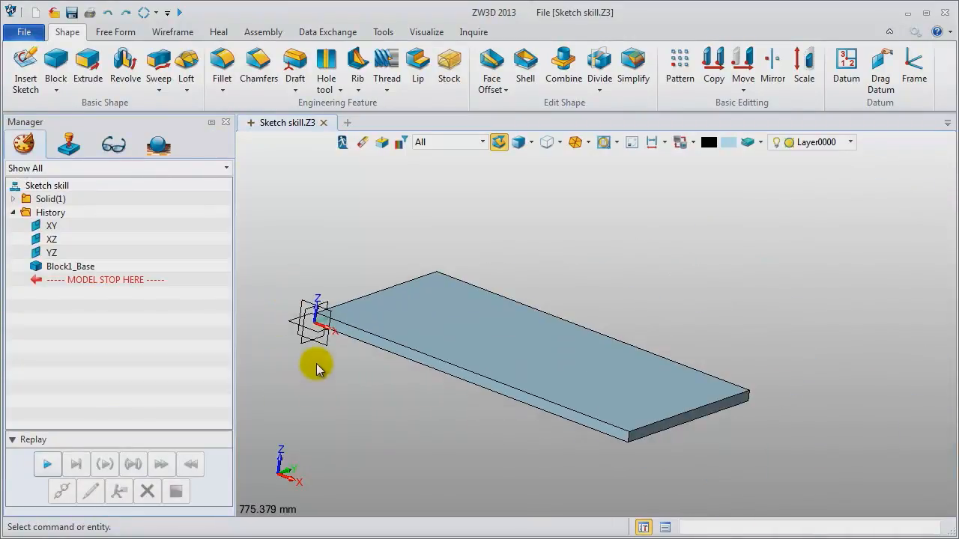
pyautogui.scroll(-1, 343, 392)
pyautogui.rightClick(276, 211)
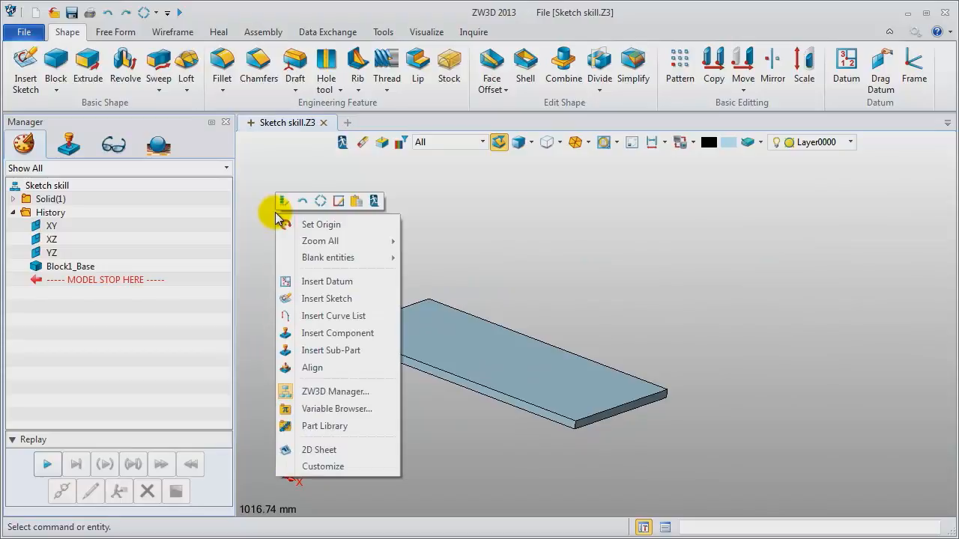
pyautogui.click(327, 298)
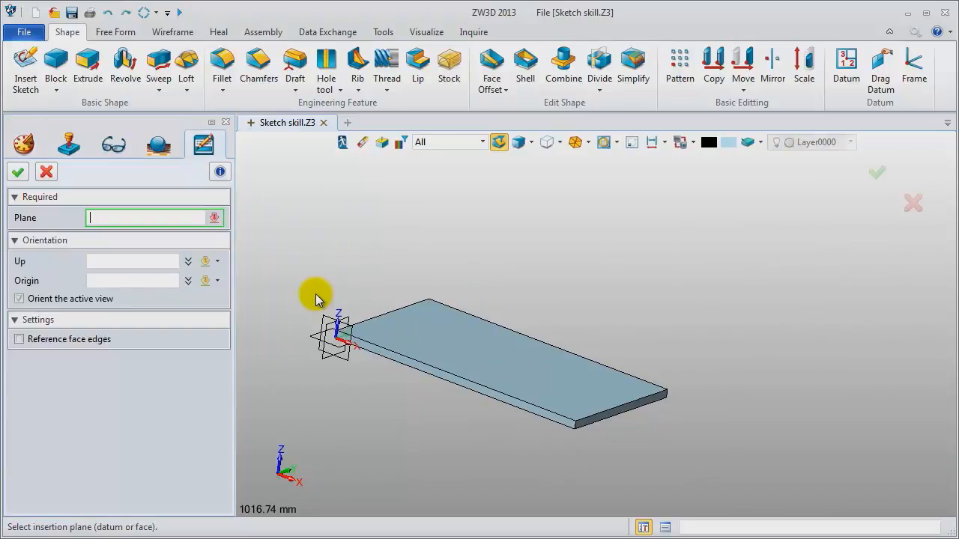
pyautogui.click(327, 343)
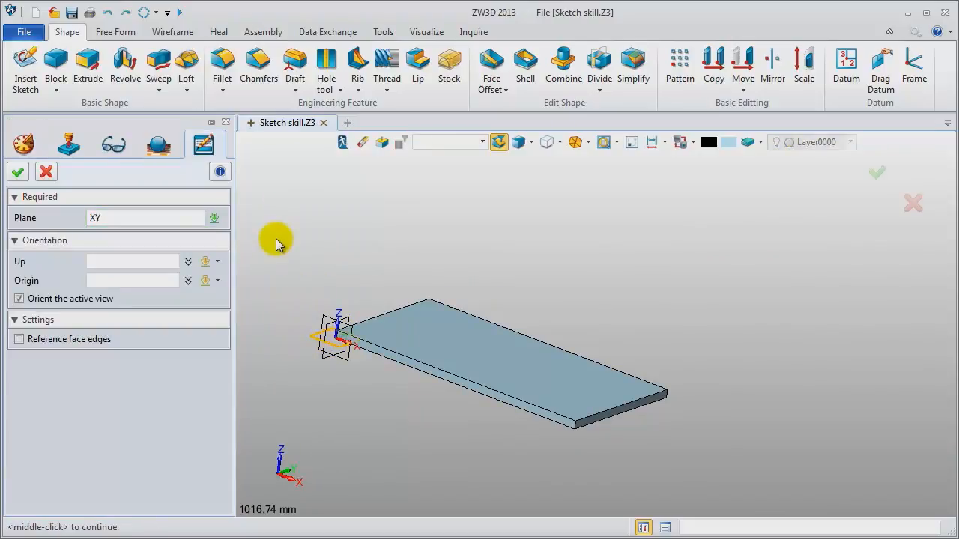
pyautogui.middleClick(330, 229)
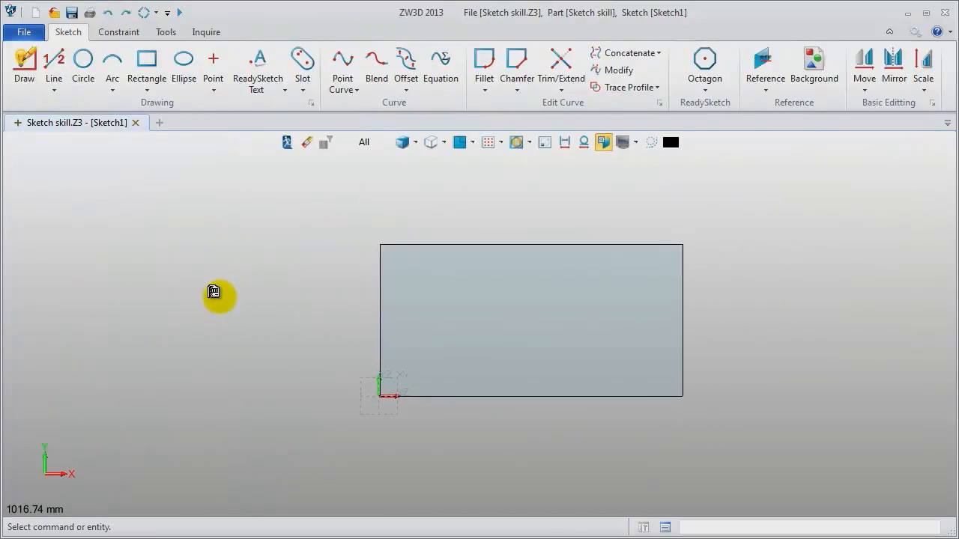
# - Import the song image from the ZW3D Training folder into the sketch as curves and dismiss the translation report
pyautogui.click(165, 31)
pyautogui.click(119, 65)
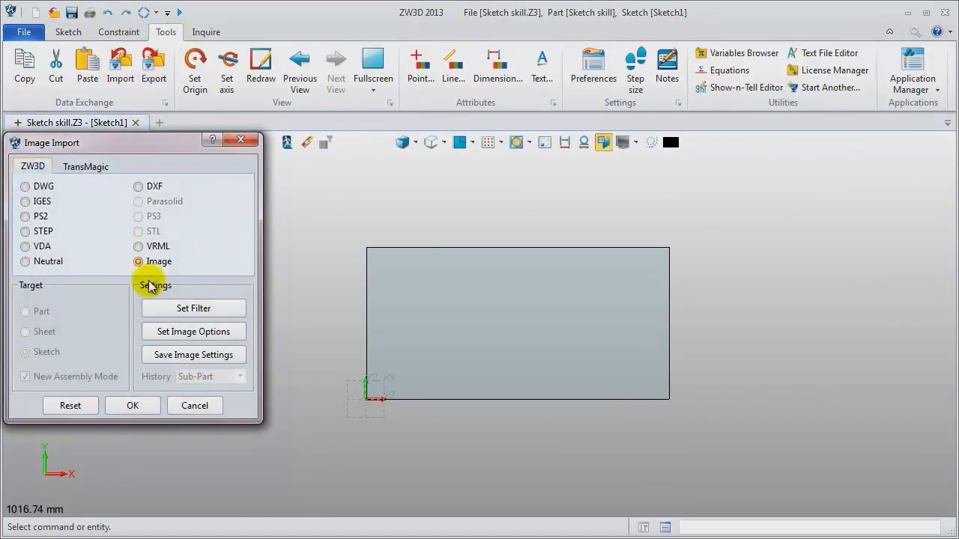
pyautogui.click(129, 406)
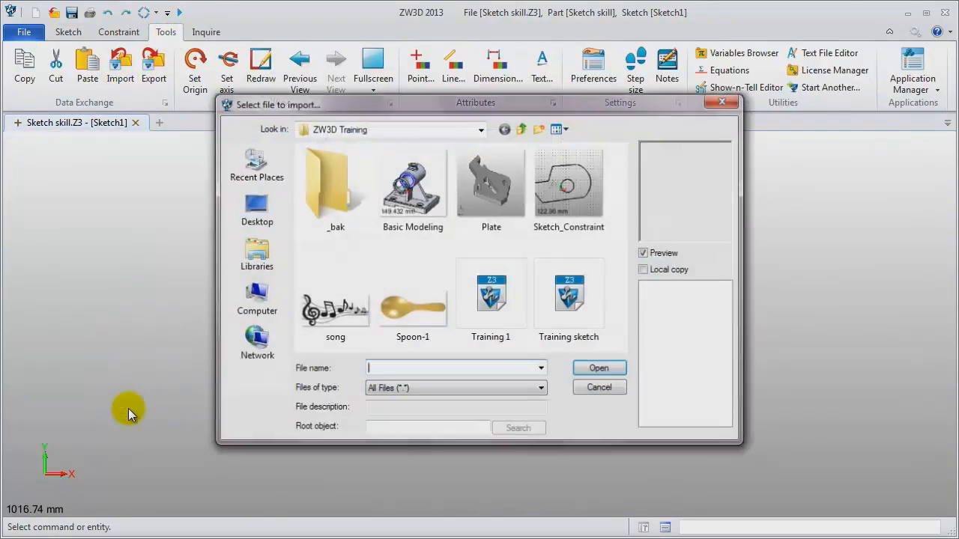
pyautogui.click(328, 324)
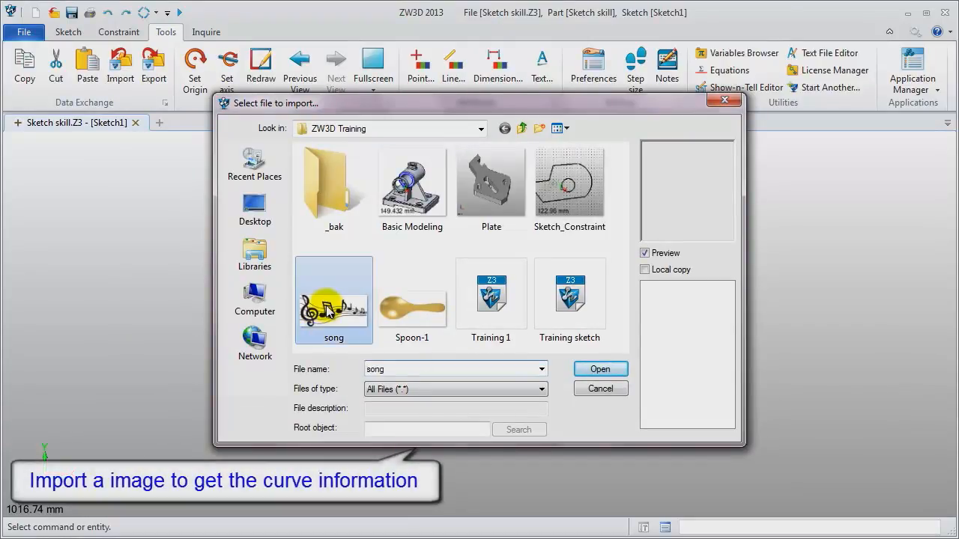
pyautogui.click(602, 370)
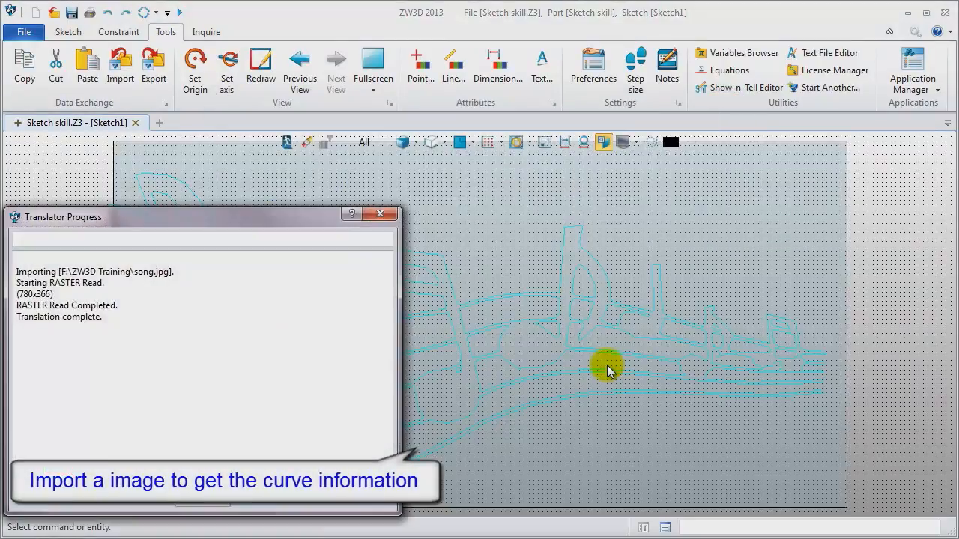
pyautogui.click(386, 214)
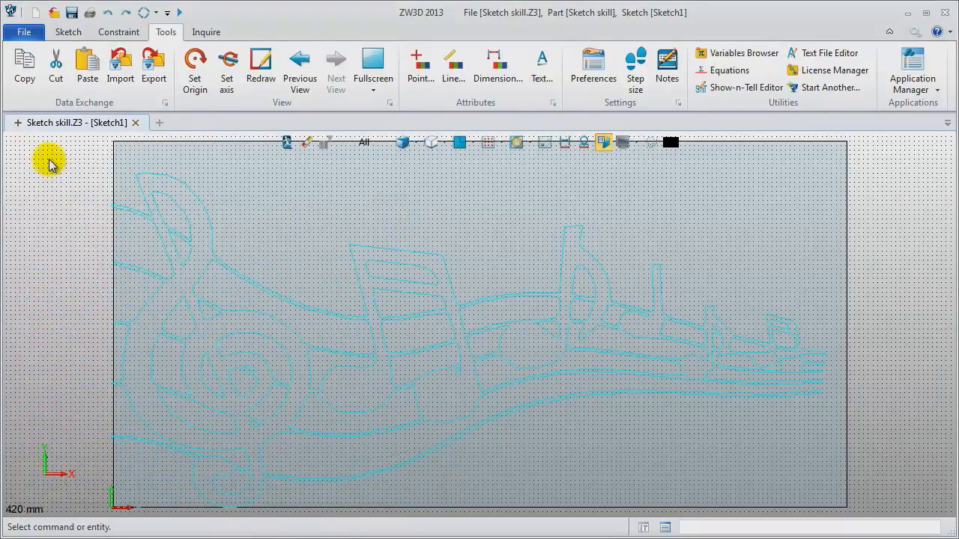
# - Set the line colour of all the imported curves to black, then exit the sketch
pyautogui.scroll(-2, 94, 193)
pyautogui.moveTo(68, 189); pyautogui.dragTo(125, 203, button='middle')
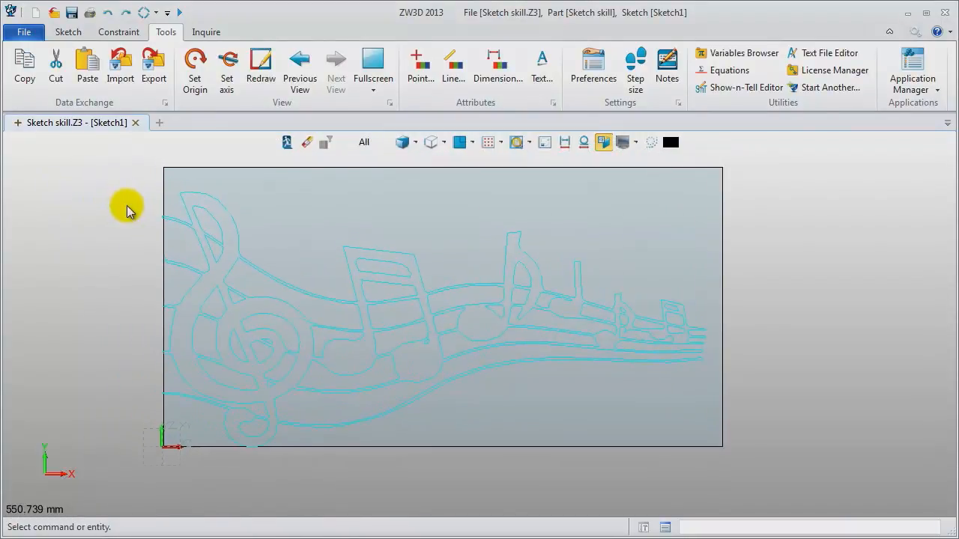
pyautogui.moveTo(116, 193)
pyautogui.mouseDown()
pyautogui.moveTo(674, 407)
pyautogui.moveTo(924, 525)
pyautogui.moveTo(886, 481)
pyautogui.mouseUp()
pyautogui.rightClick(757, 186)
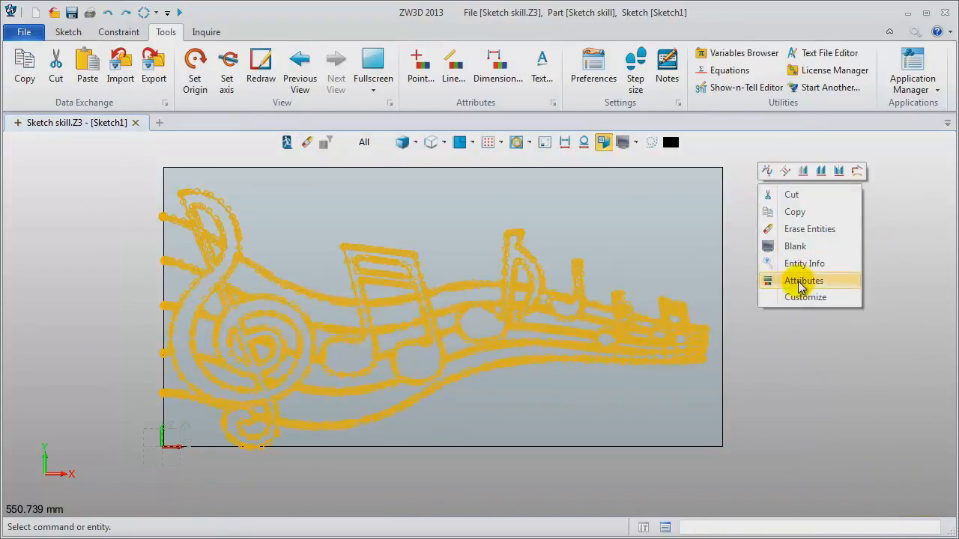
pyautogui.click(787, 279)
pyautogui.click(556, 170)
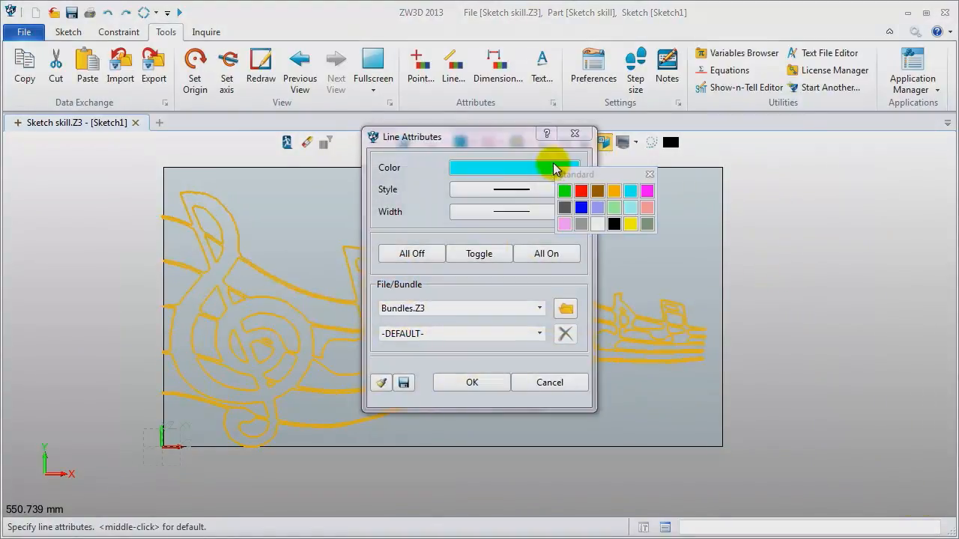
pyautogui.click(614, 223)
pyautogui.click(487, 383)
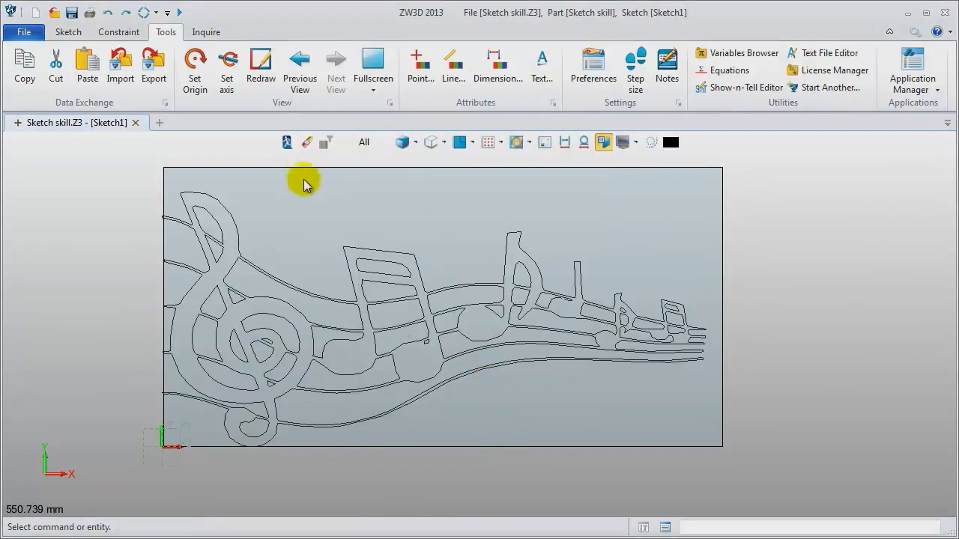
pyautogui.click(287, 144)
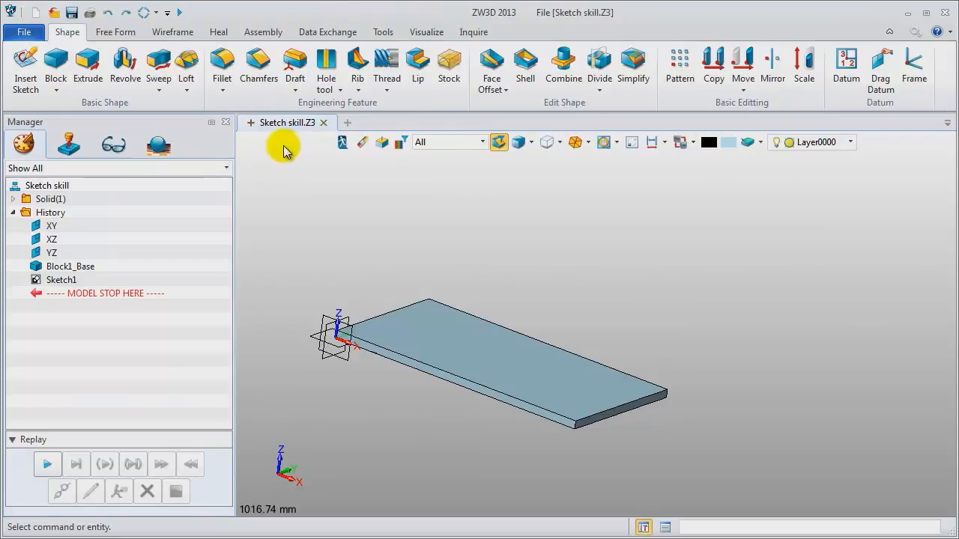
# - Relocate Sketch1 onto the block's top face with Y as the up direction and its origin just inside the corner near the datum origin
pyautogui.moveTo(377, 261)
pyautogui.mouseDown(button='middle')
pyautogui.moveTo(373, 210)
pyautogui.moveTo(397, 284)
pyautogui.moveTo(337, 235)
pyautogui.moveTo(354, 246)
pyautogui.moveTo(342, 253)
pyautogui.mouseUp(button='middle')
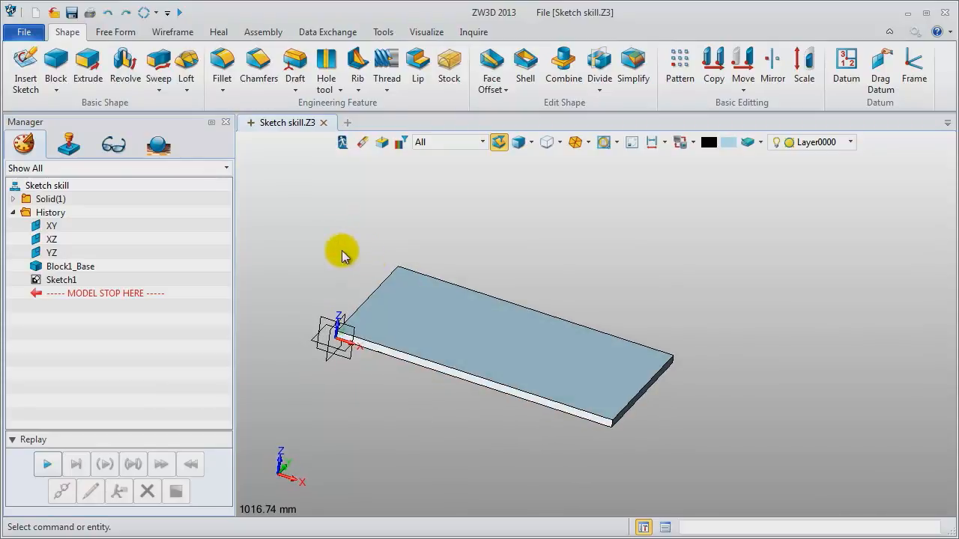
pyautogui.rightClick(70, 279)
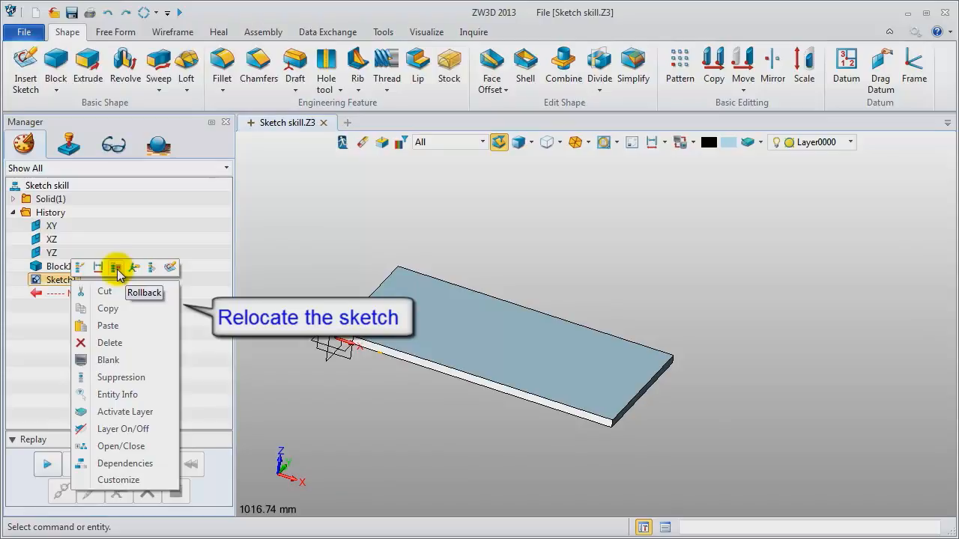
pyautogui.click(134, 268)
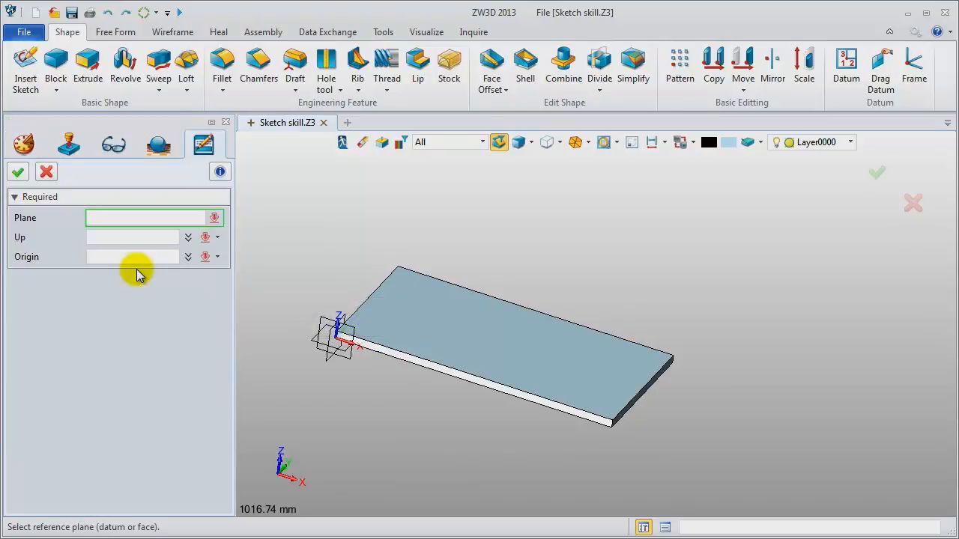
pyautogui.click(449, 347)
pyautogui.moveTo(335, 254); pyautogui.dragTo(319, 241, button='right')
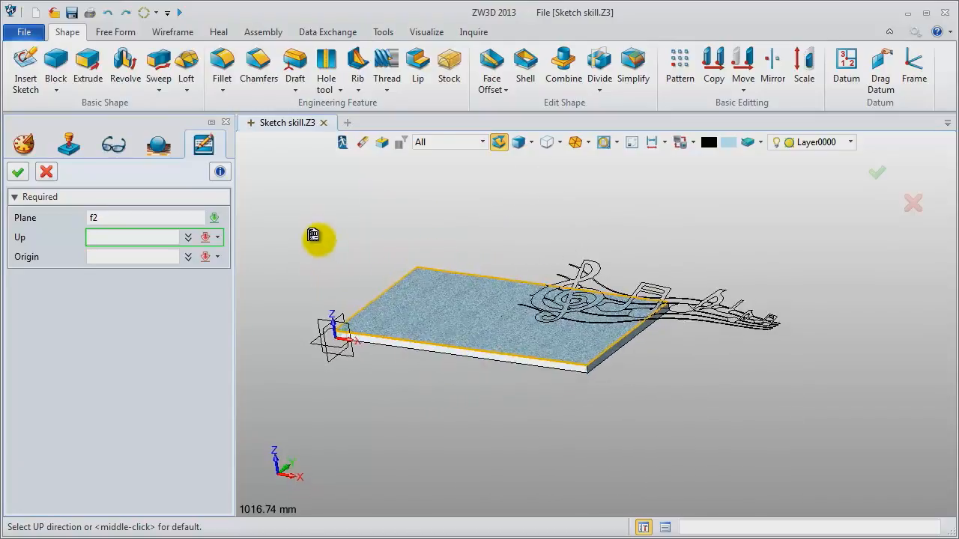
pyautogui.click(346, 318)
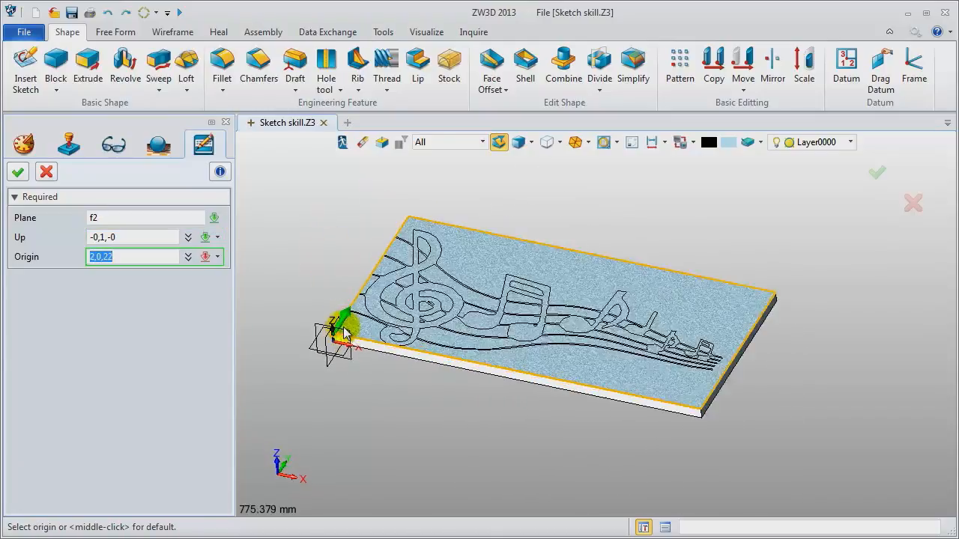
pyautogui.scroll(5, 342, 333)
pyautogui.scroll(-3, 338, 332)
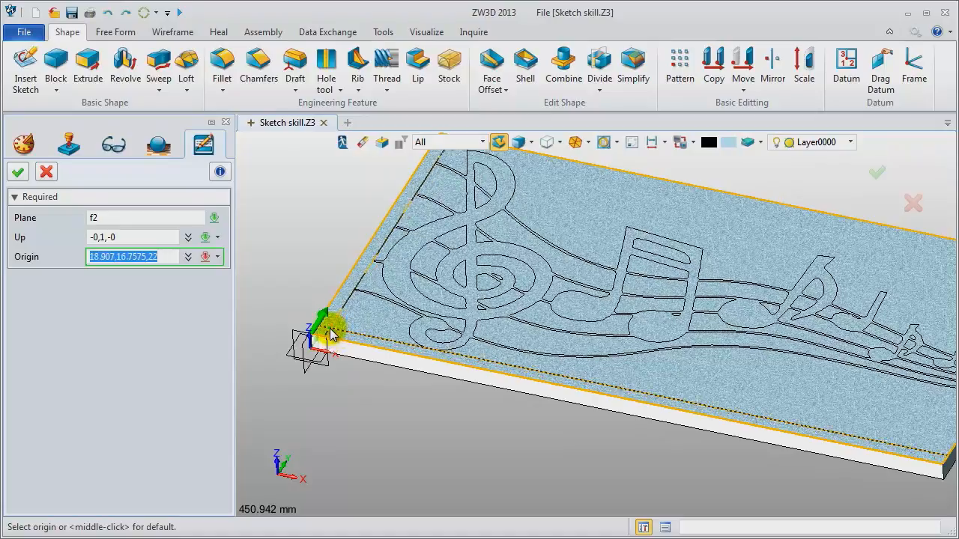
pyautogui.scroll(-2, 331, 335)
pyautogui.click(330, 330)
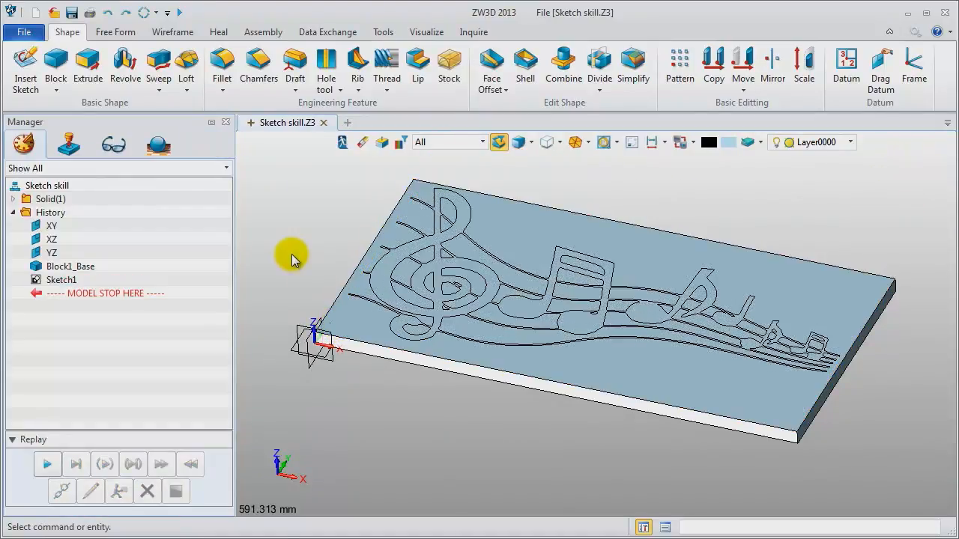
# - Extrude Sketch1 as a two-sided extrusion from 0 to 2 mm
pyautogui.click(90, 69)
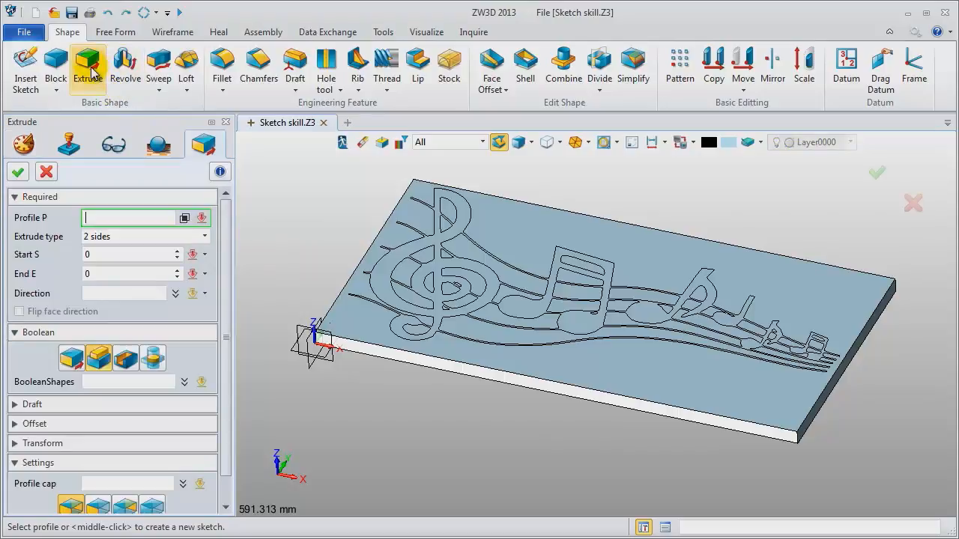
pyautogui.click(468, 240)
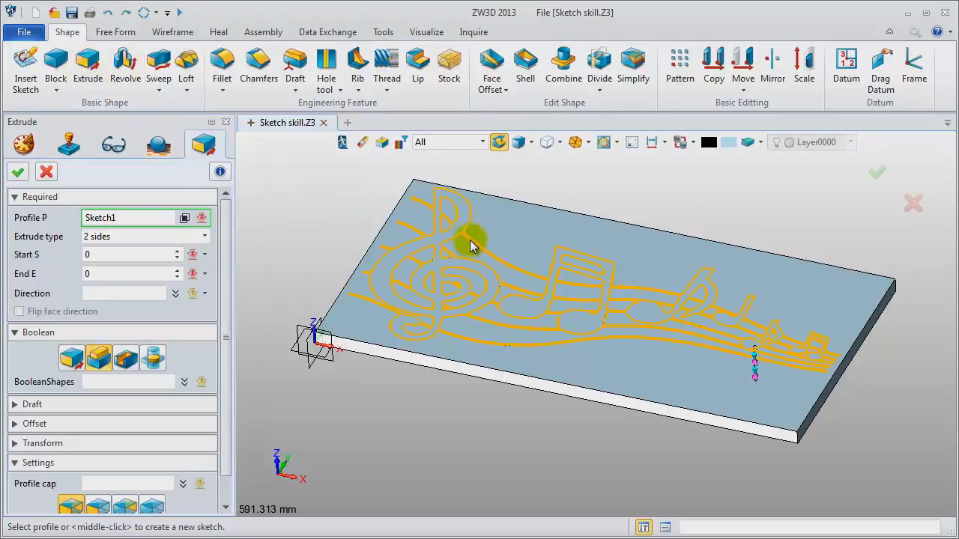
pyautogui.click(103, 274)
pyautogui.doubleClick(87, 274)
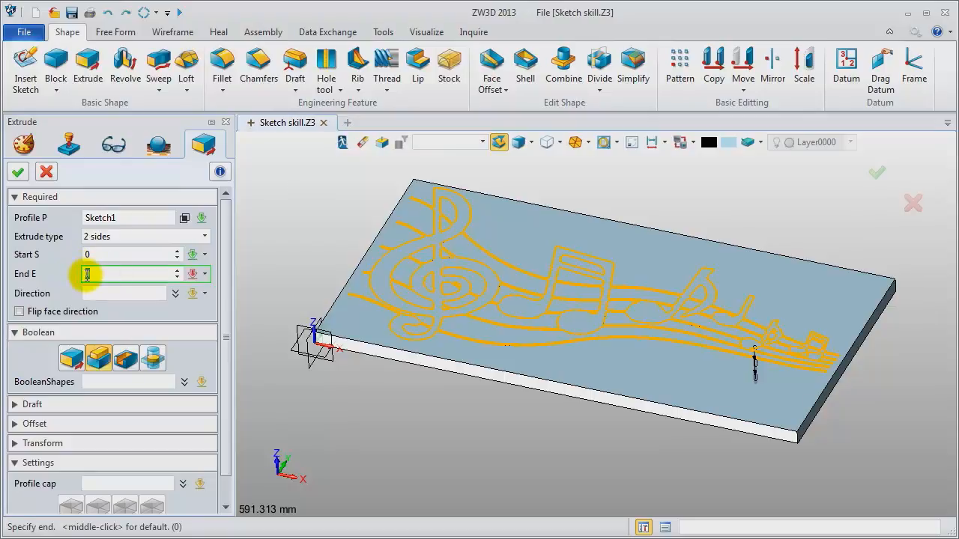
pyautogui.write('2')
pyautogui.click(30, 333)
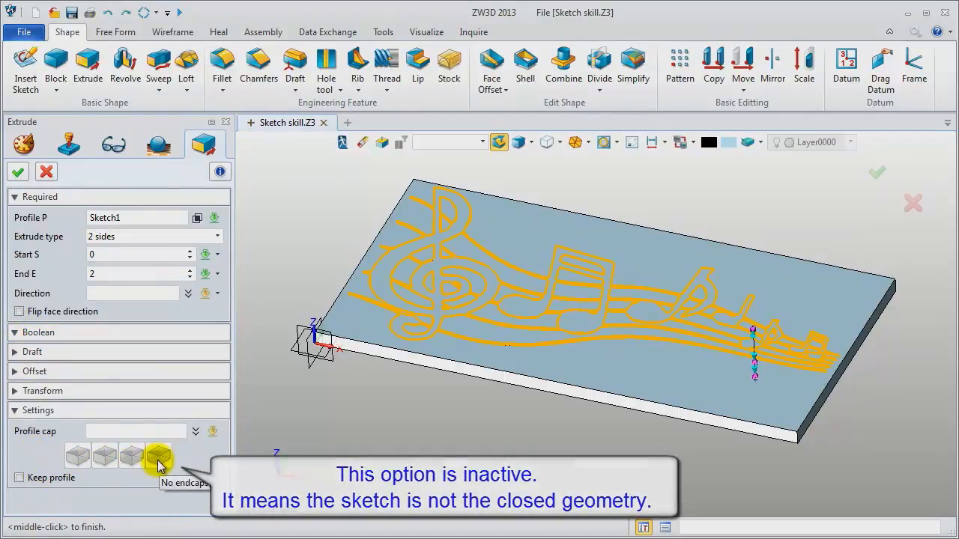
pyautogui.click(90, 334)
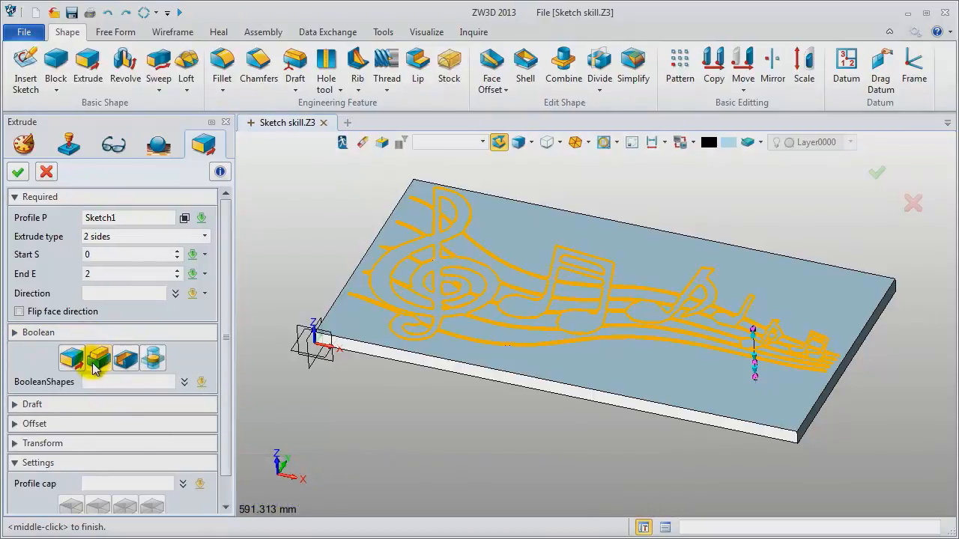
pyautogui.click(16, 172)
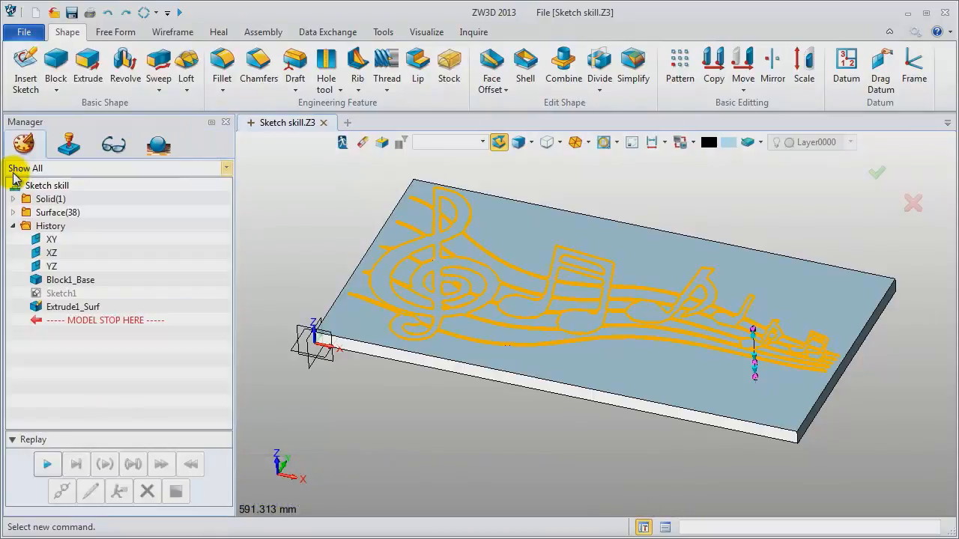
# - Examine the part's solid and surface entries to see what kind of shapes the extrusion produced
pyautogui.click(13, 199)
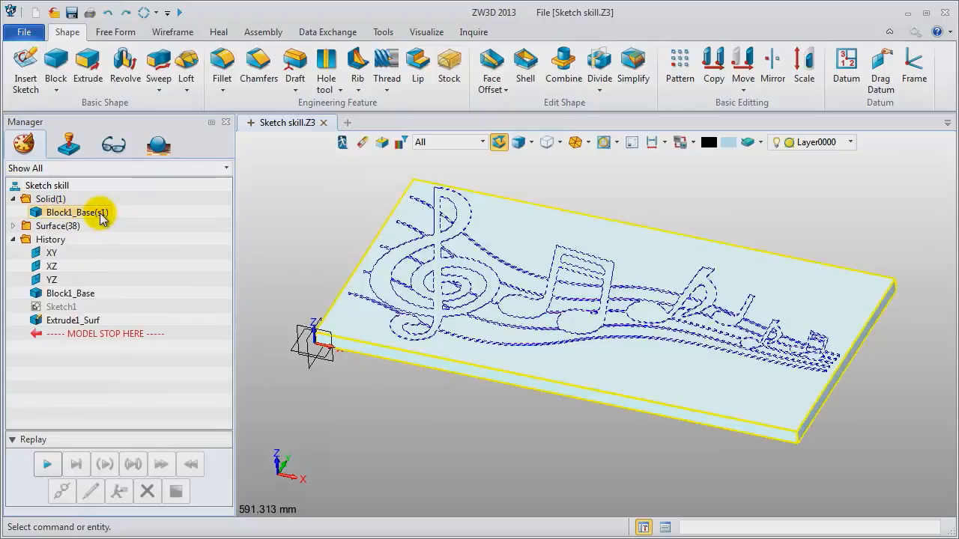
pyautogui.click(12, 227)
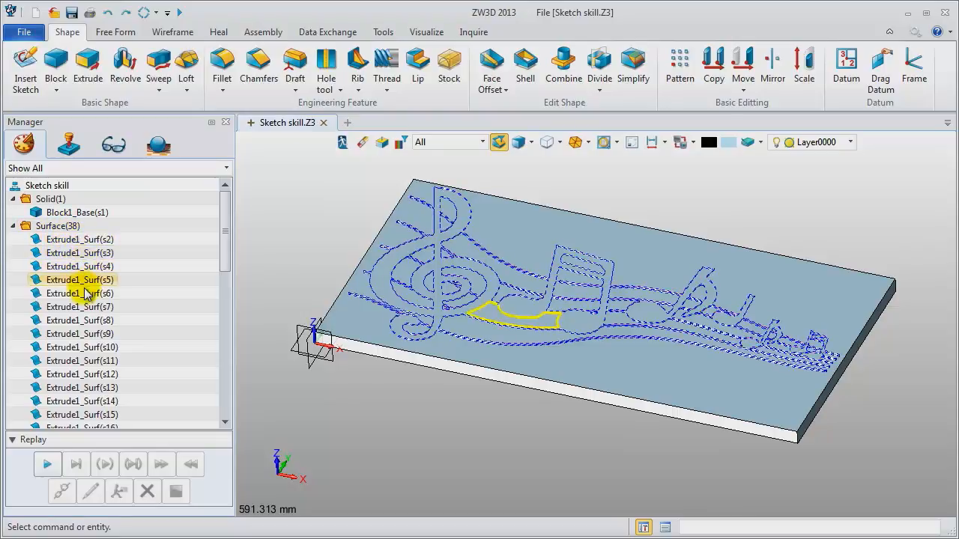
pyautogui.click(13, 226)
# - Reopen Sketch1 for editing and hide the block so that only the sketch curves are displayed
pyautogui.rightClick(75, 306)
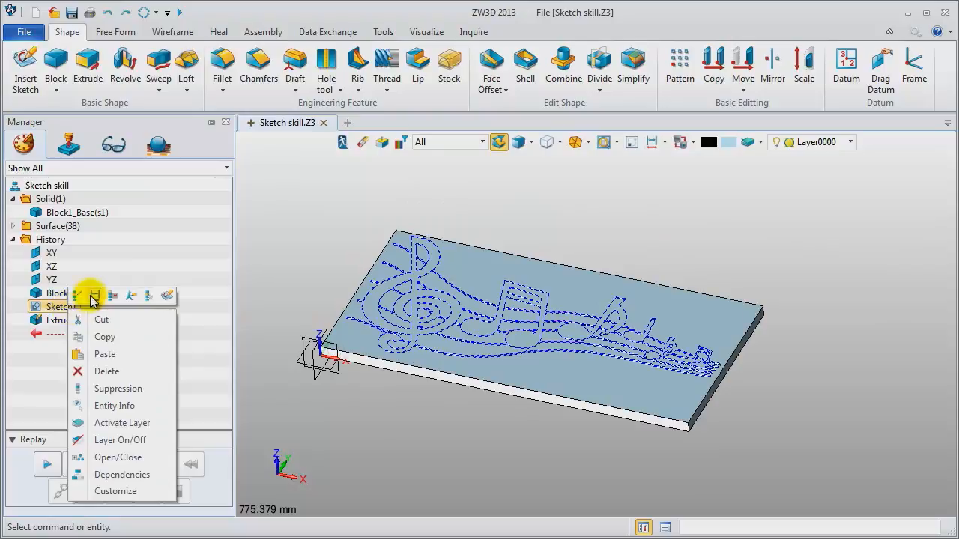
pyautogui.click(81, 296)
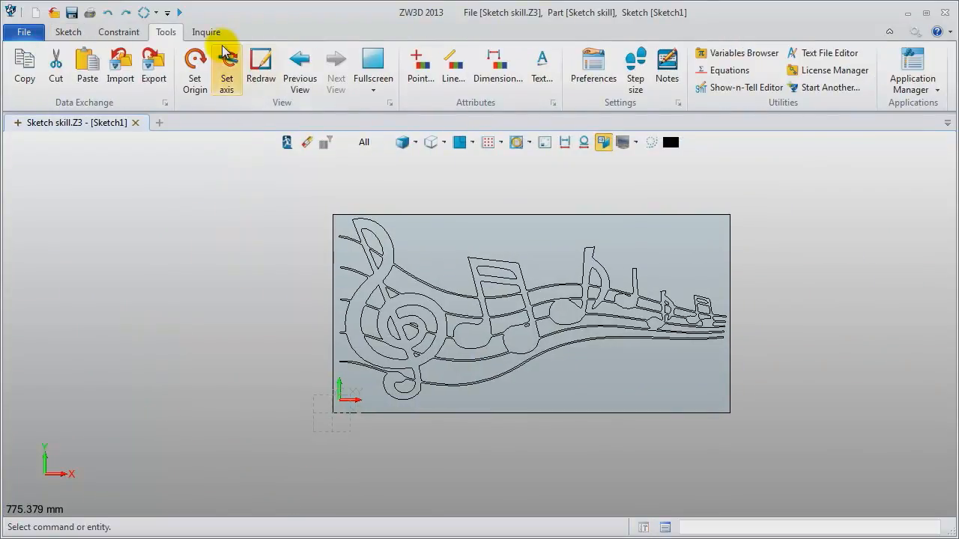
pyautogui.click(545, 143)
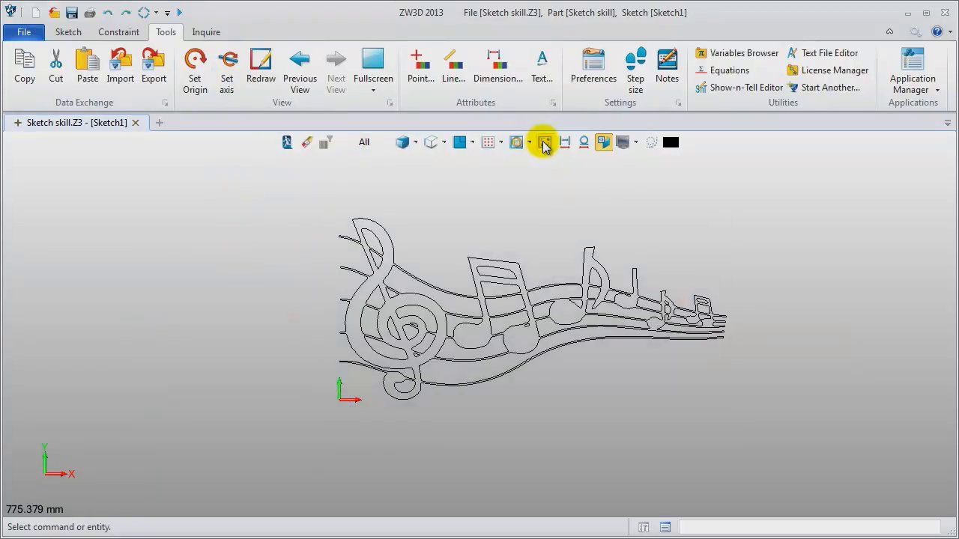
pyautogui.scroll(1, 621, 203)
pyautogui.moveTo(635, 232); pyautogui.dragTo(606, 235, button='middle')
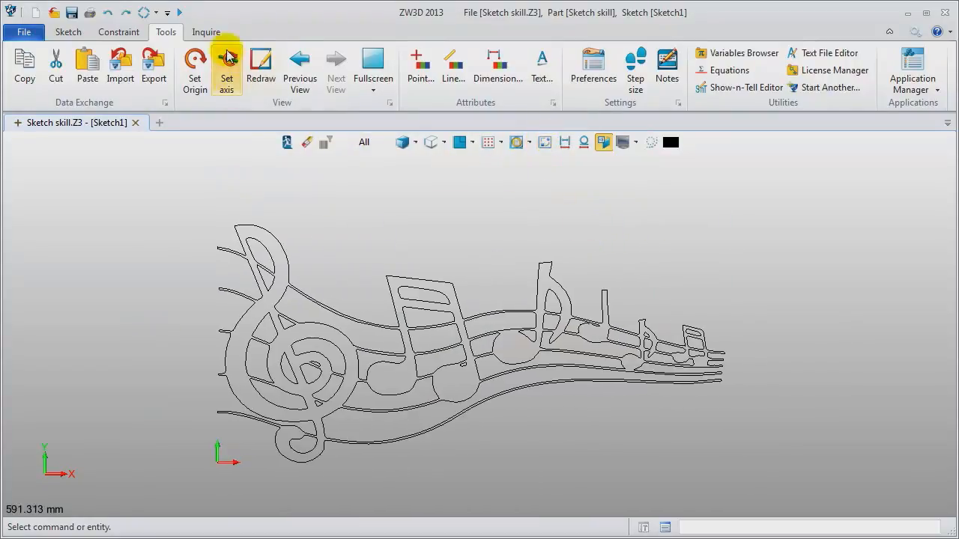
# - Check the connectivity of all sketch curves and examine the marked unmatched endpoints up close
pyautogui.click(208, 32)
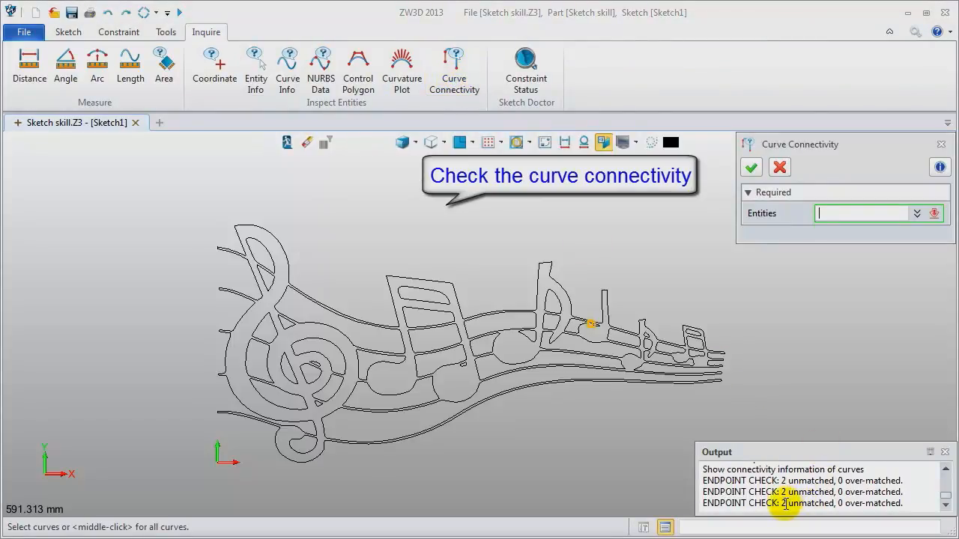
pyautogui.moveTo(782, 504); pyautogui.dragTo(905, 514)
pyautogui.click(913, 506)
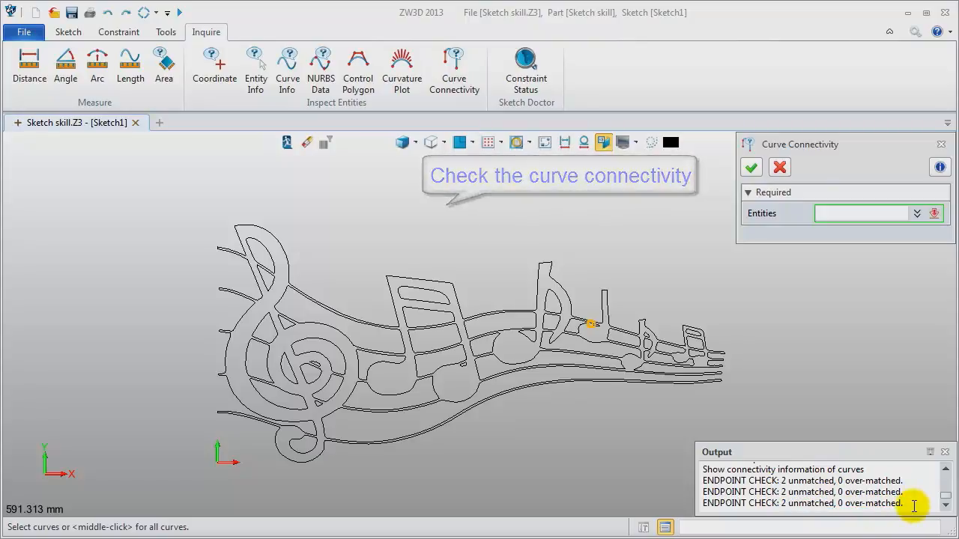
pyautogui.scroll(3, 626, 382)
pyautogui.scroll(3, 538, 267)
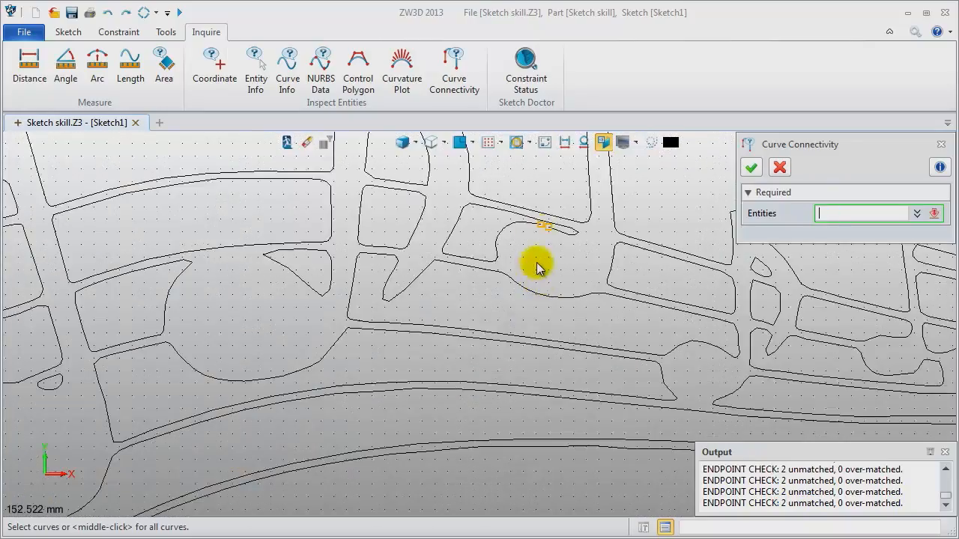
pyautogui.scroll(6, 499, 287)
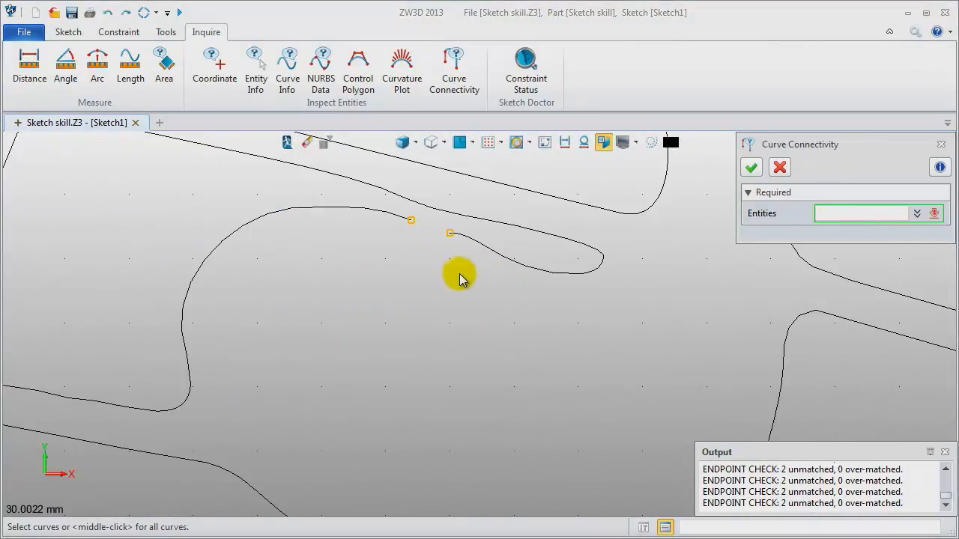
pyautogui.scroll(2, 416, 240)
pyautogui.moveTo(421, 257); pyautogui.dragTo(400, 368, button='middle')
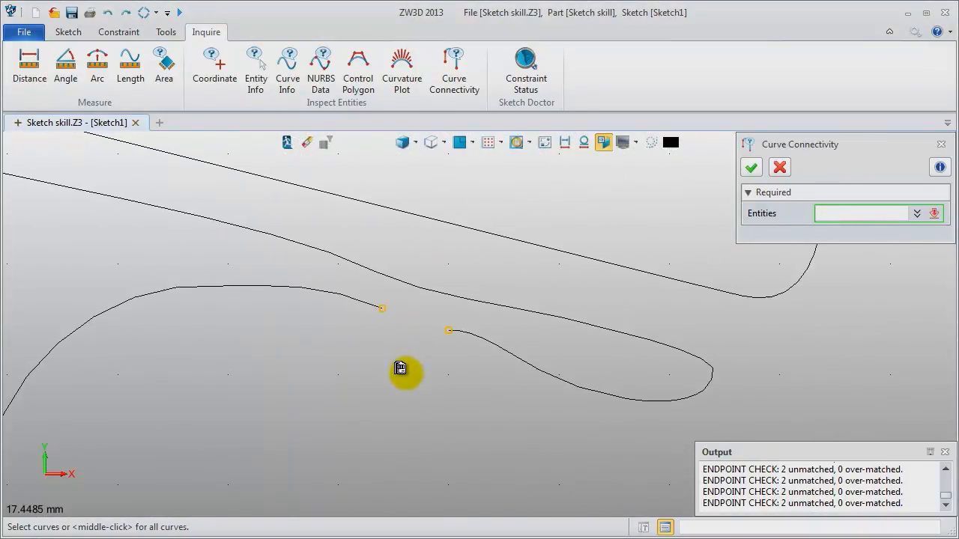
# - Bridge the gap between the two unmatched curve ends with a Blend curve using curvature continuity and trimming both curves
pyautogui.click(114, 31)
pyautogui.click(69, 31)
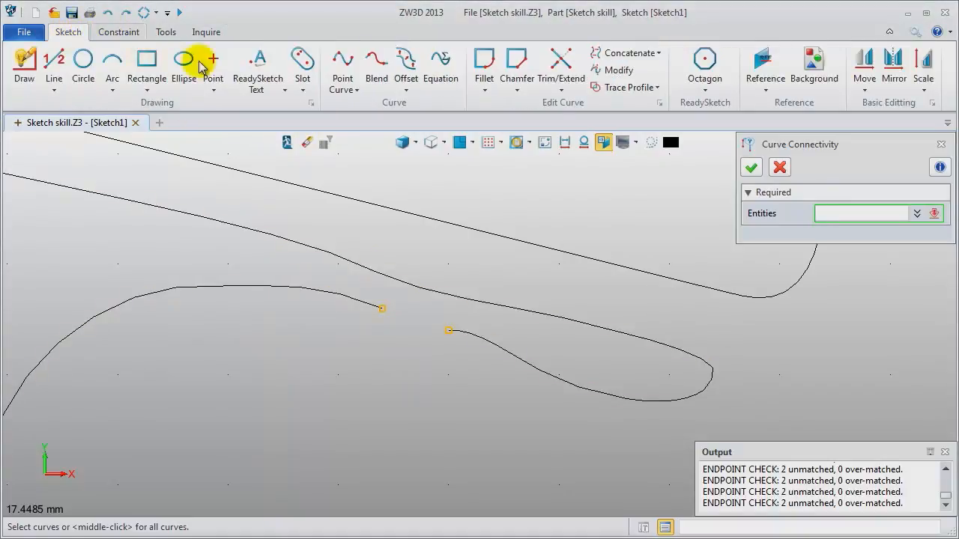
pyautogui.click(374, 71)
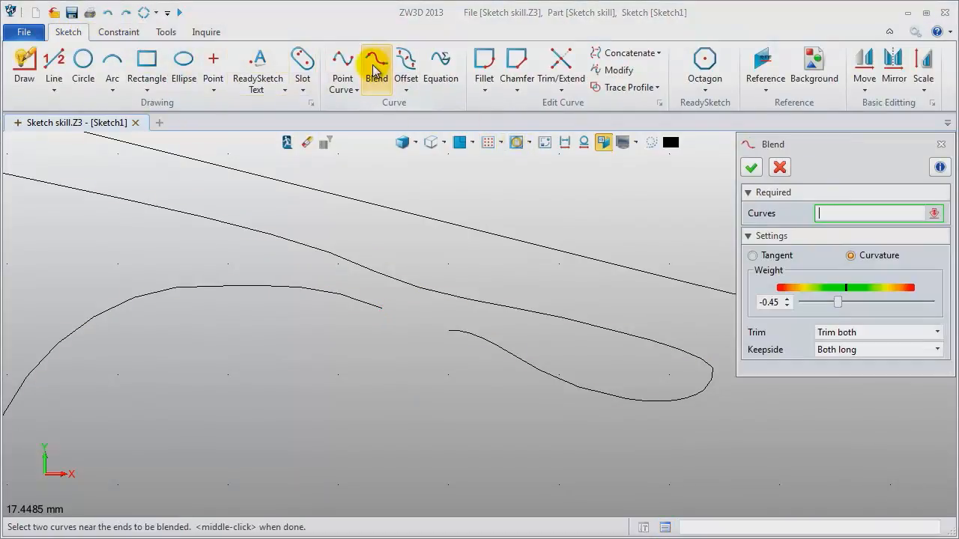
pyautogui.scroll(2, 371, 312)
pyautogui.click(369, 310)
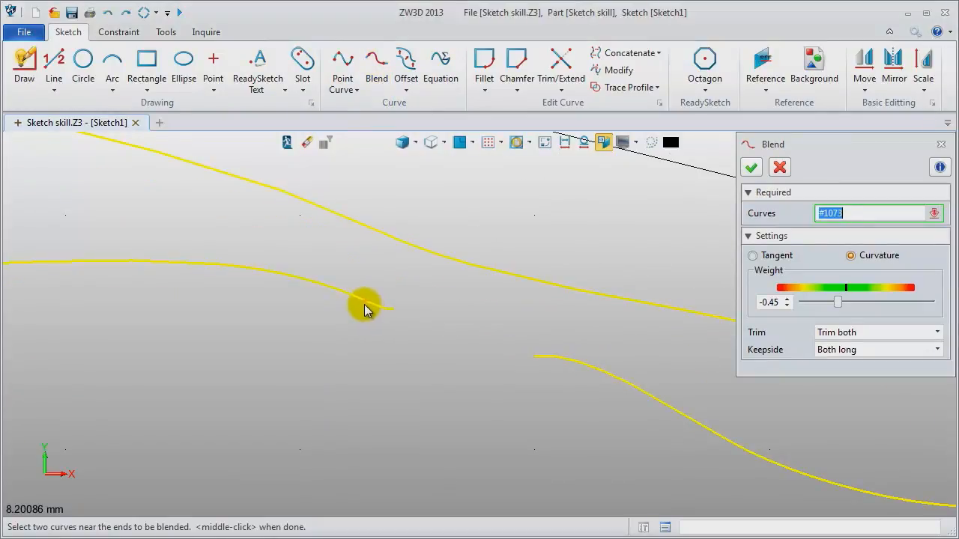
pyautogui.click(571, 364)
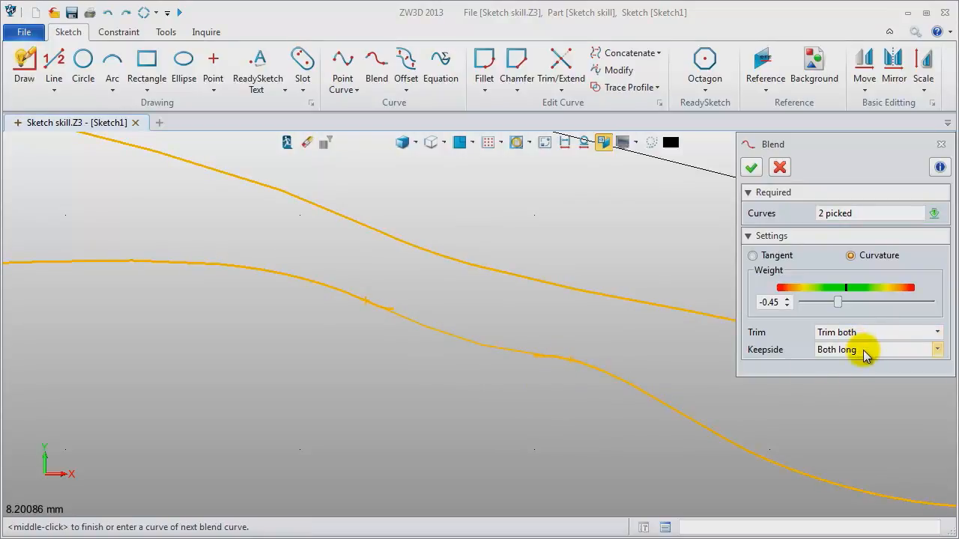
pyautogui.scroll(2, 514, 371)
pyautogui.click(751, 167)
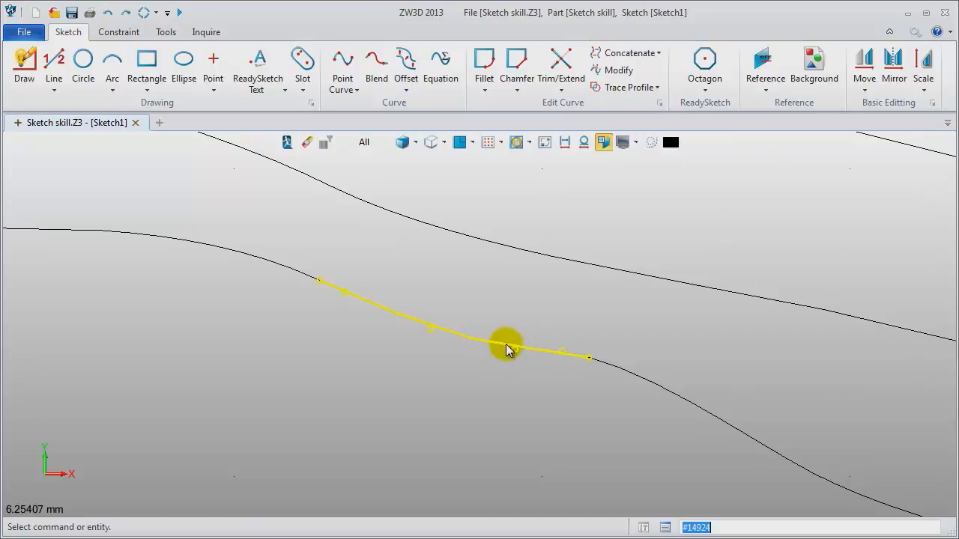
pyautogui.press('Escape')
# - Recheck the connectivity of all sketch curves and read the endpoint check results in the output
pyautogui.scroll(-2, 488, 400)
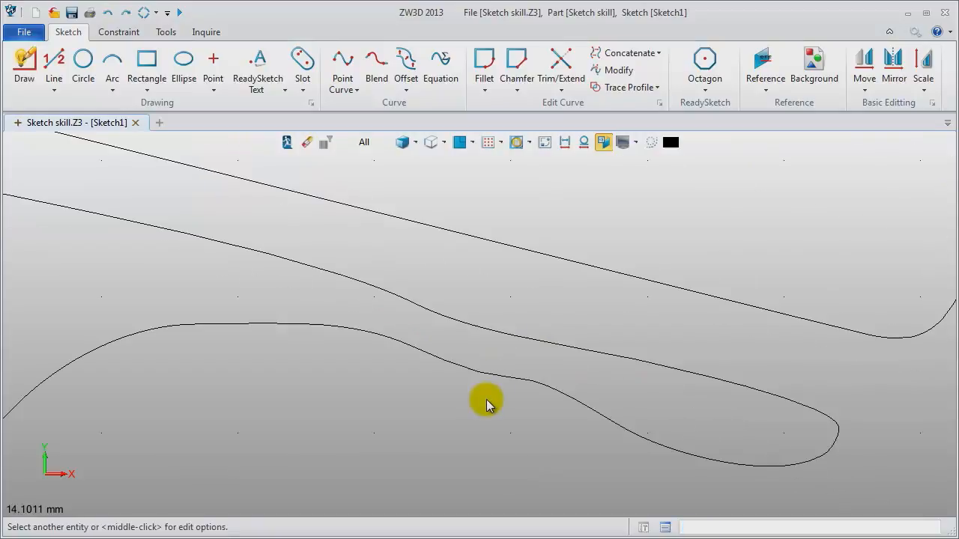
pyautogui.scroll(-6, 462, 432)
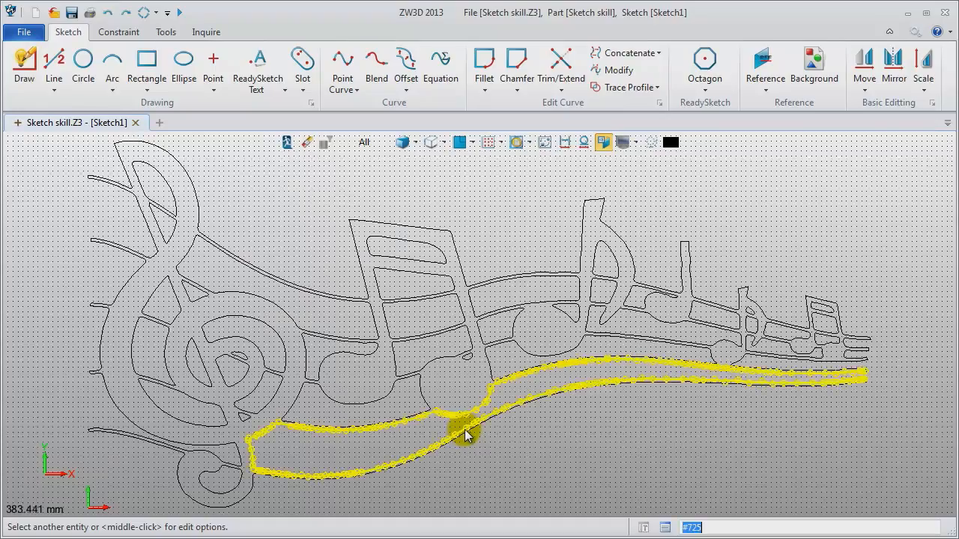
pyautogui.click(207, 32)
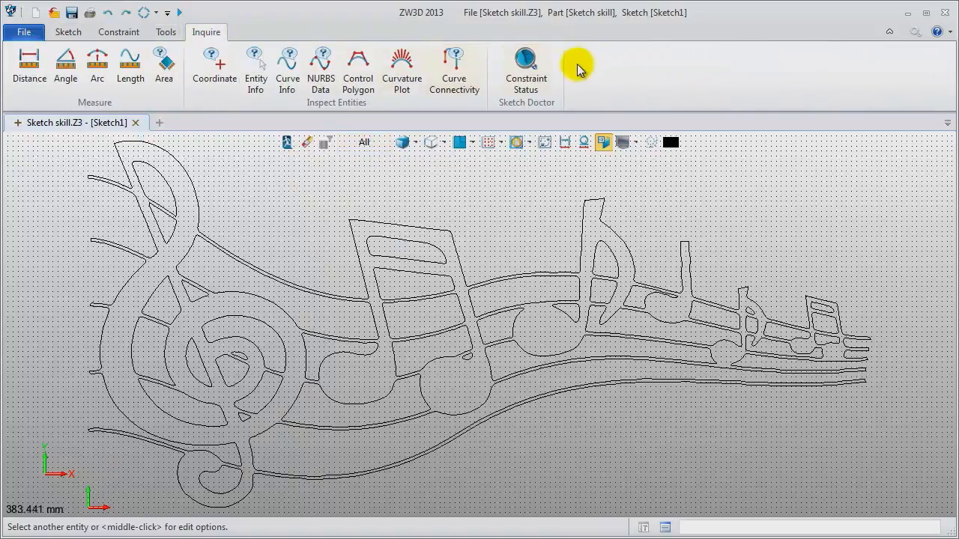
pyautogui.click(455, 75)
pyautogui.middleClick(460, 82)
pyautogui.middleClick(574, 244)
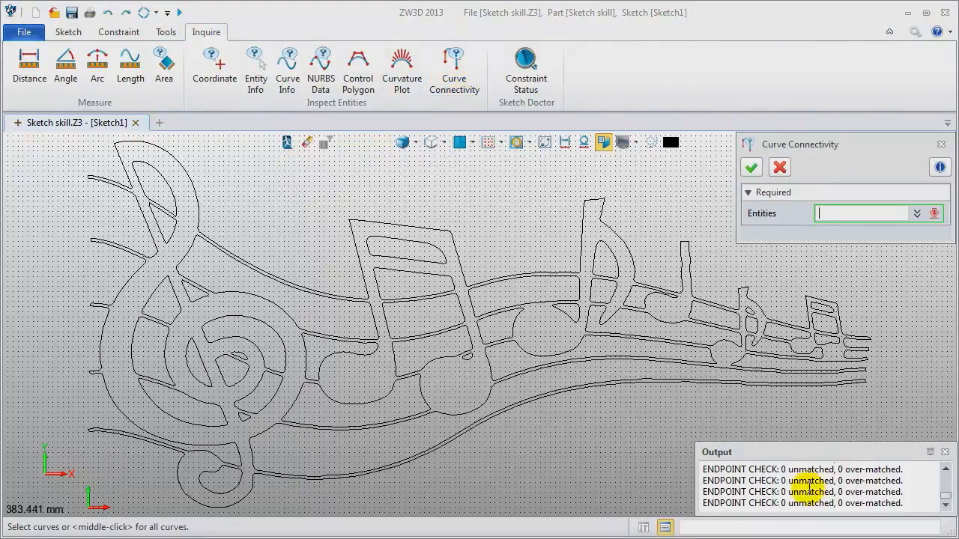
pyautogui.moveTo(781, 505); pyautogui.dragTo(922, 507)
pyautogui.click(922, 507)
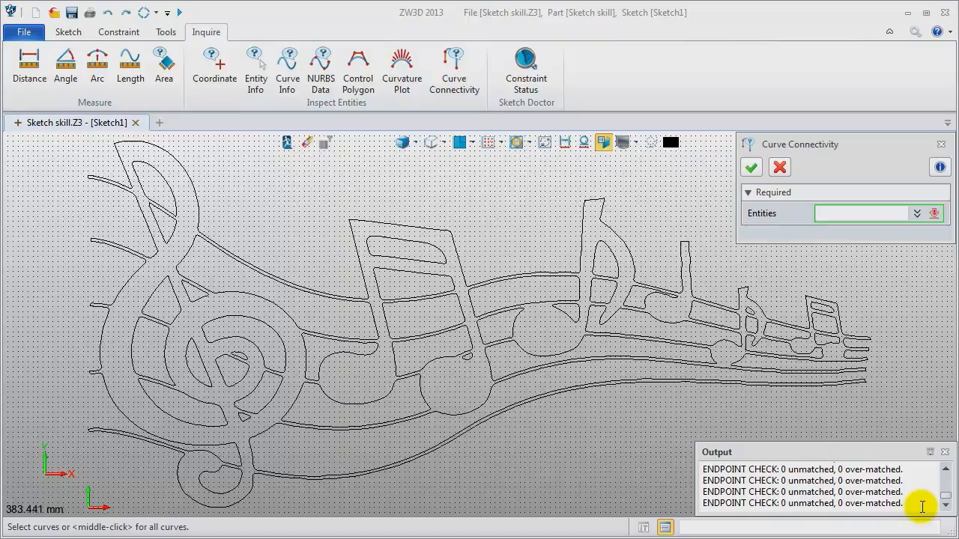
pyautogui.click(945, 452)
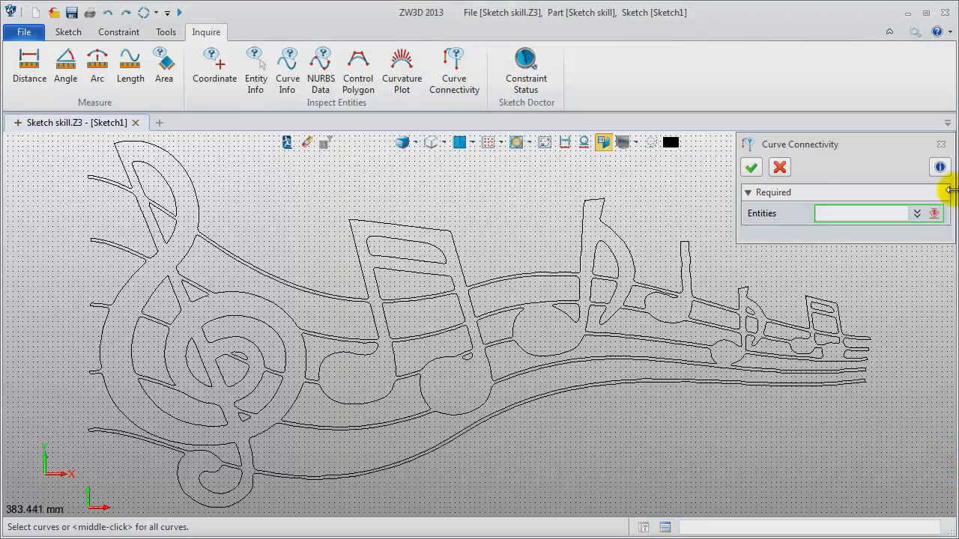
pyautogui.click(941, 144)
# - Exit the sketch to update the extrusion and inspect the part's solid entry and raised music notes
pyautogui.click(285, 143)
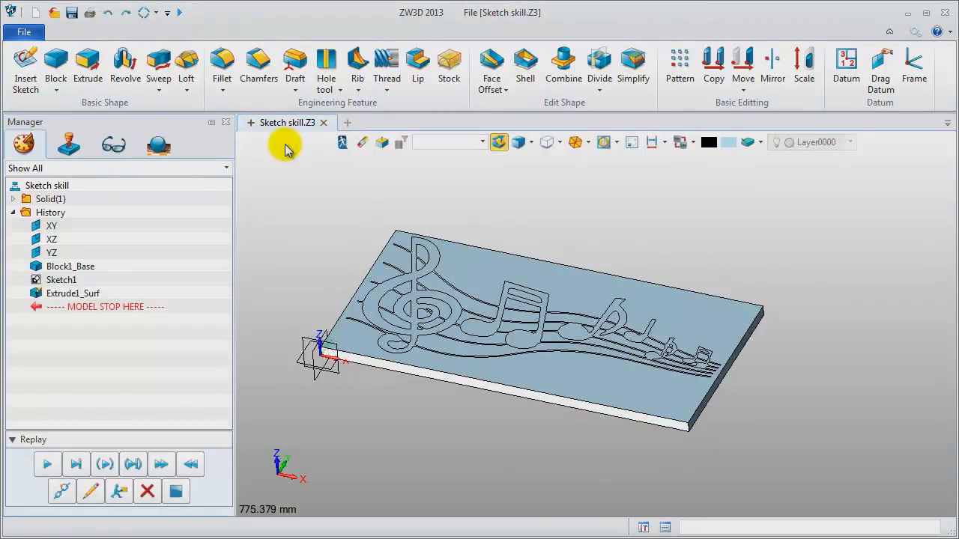
pyautogui.click(21, 199)
pyautogui.scroll(2, 288, 257)
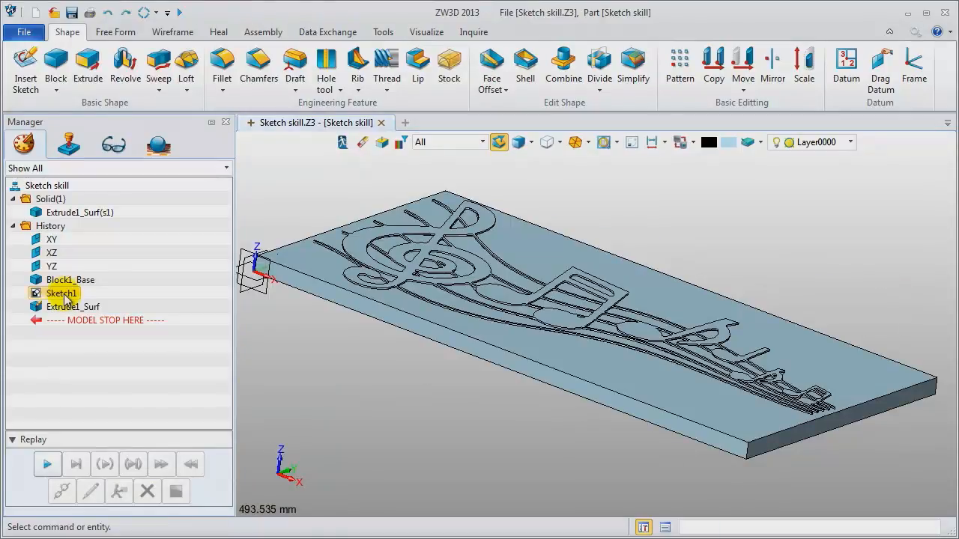
# - Reopen Sketch1 and copy all of its music-note curves with the origin 0,0 as base point
pyautogui.rightClick(64, 294)
pyautogui.click(75, 283)
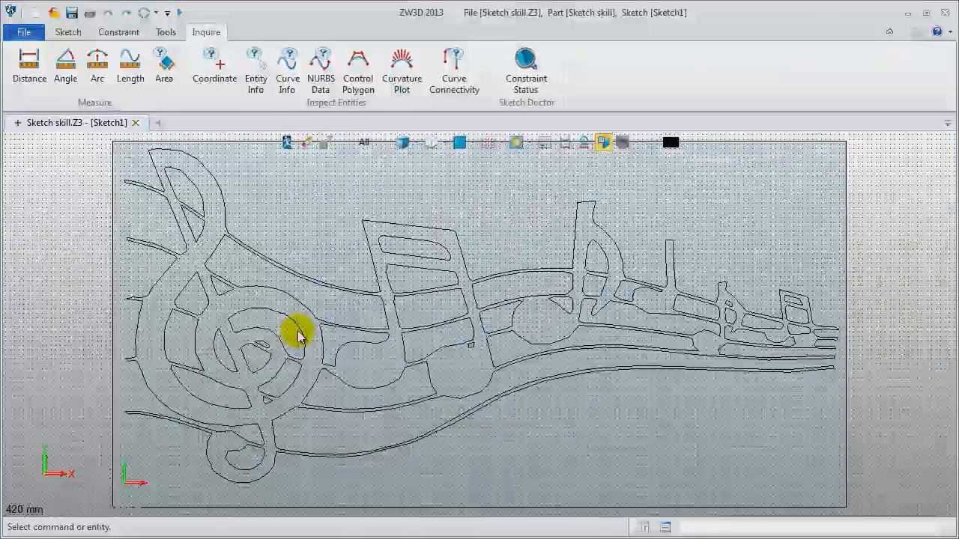
pyautogui.moveTo(172, 179)
pyautogui.mouseDown()
pyautogui.moveTo(610, 403)
pyautogui.moveTo(840, 503)
pyautogui.mouseUp()
pyautogui.hotkey('ctrl', 'c')
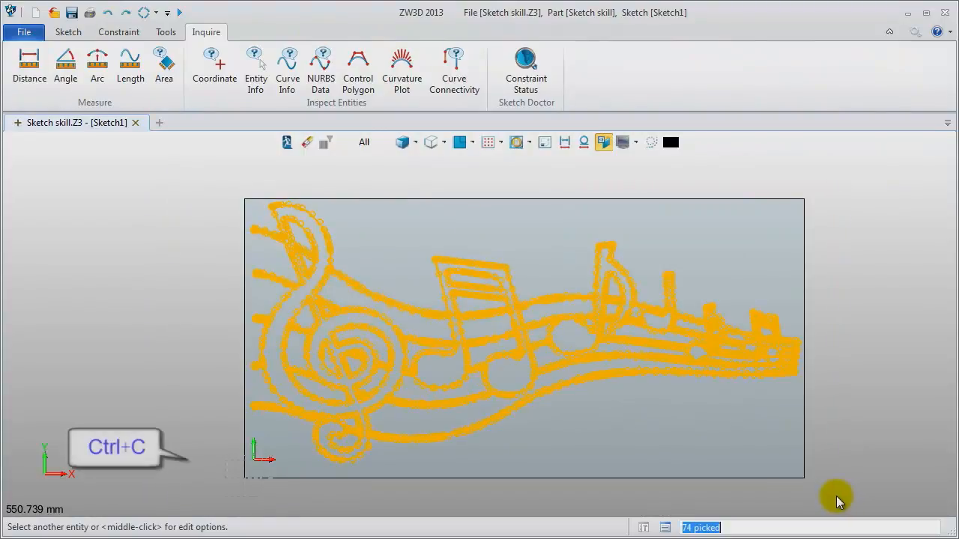
pyautogui.click(254, 463)
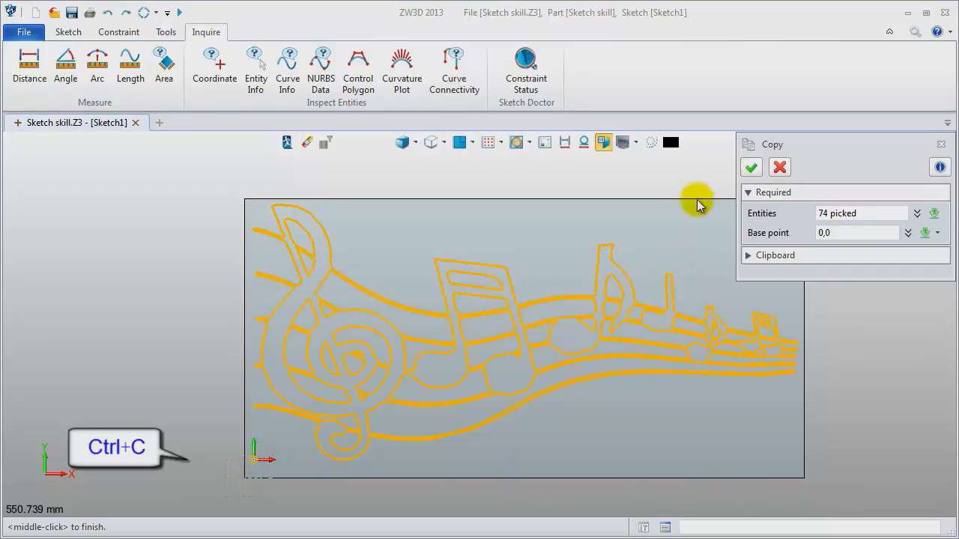
pyautogui.click(752, 168)
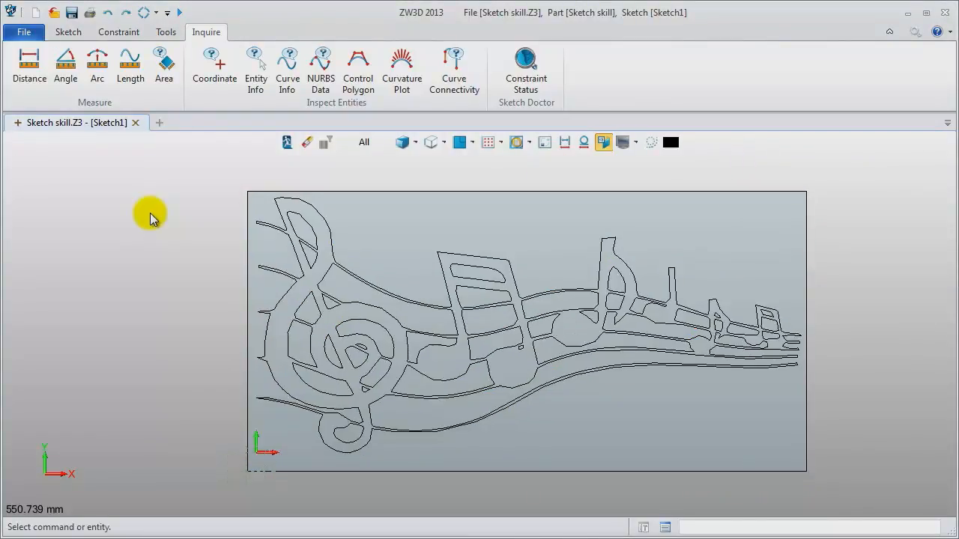
# - Create a new part file named Reuse Sketch and insert a sketch on the default plane
pyautogui.click(159, 123)
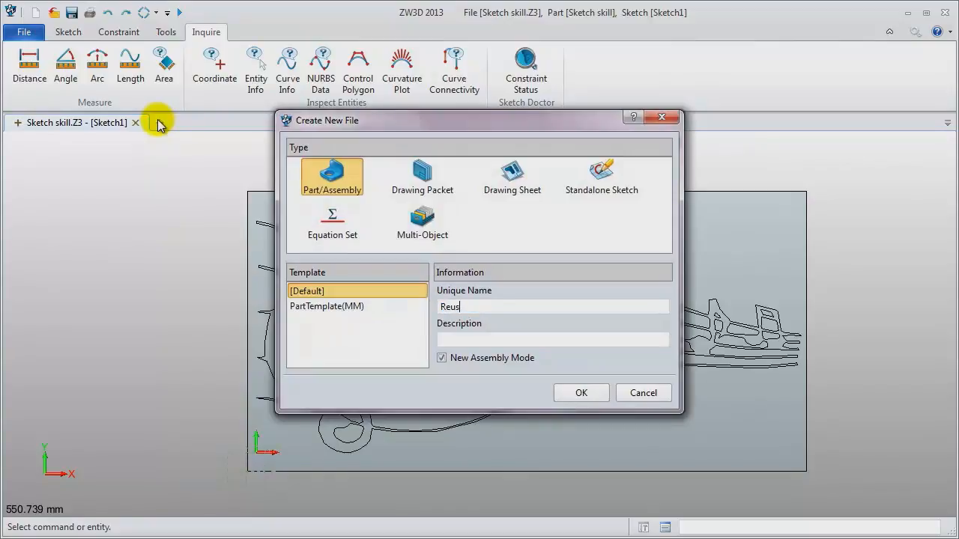
pyautogui.press('Return')
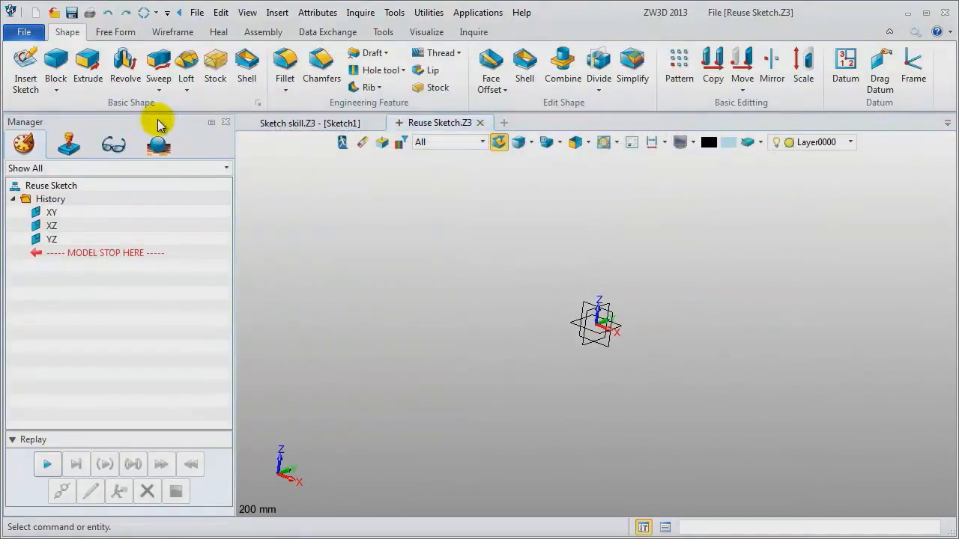
pyautogui.rightClick(308, 215)
pyautogui.click(341, 296)
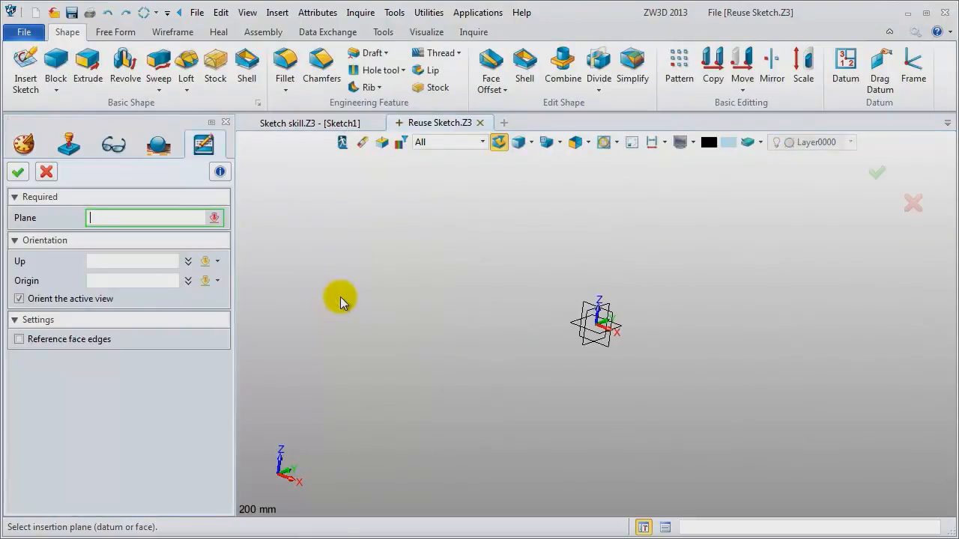
pyautogui.middleClick(341, 298)
pyautogui.middleClick(340, 301)
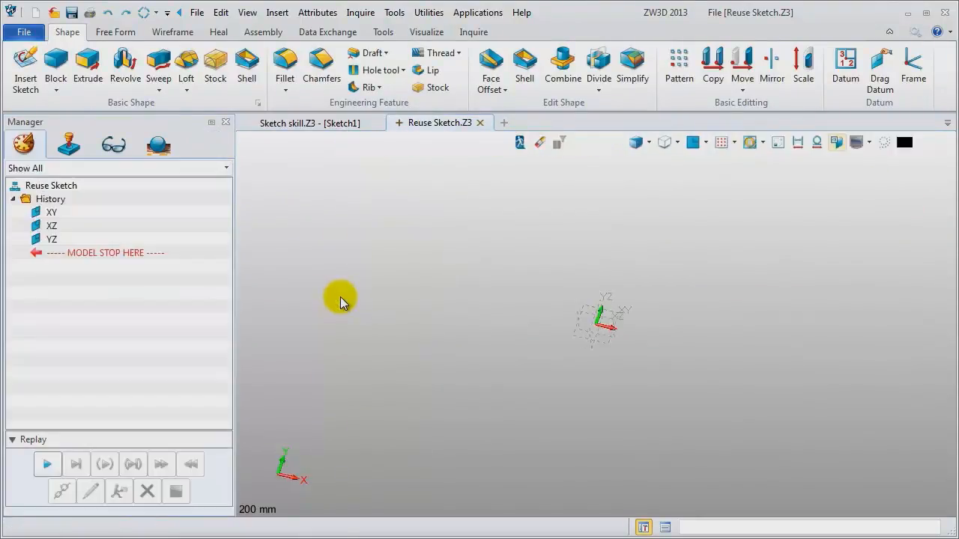
# - Paste the copied music-note curves at the origin of the new sketch and compare them with the original Sketch1
pyautogui.hotkey('ctrl', 'v')
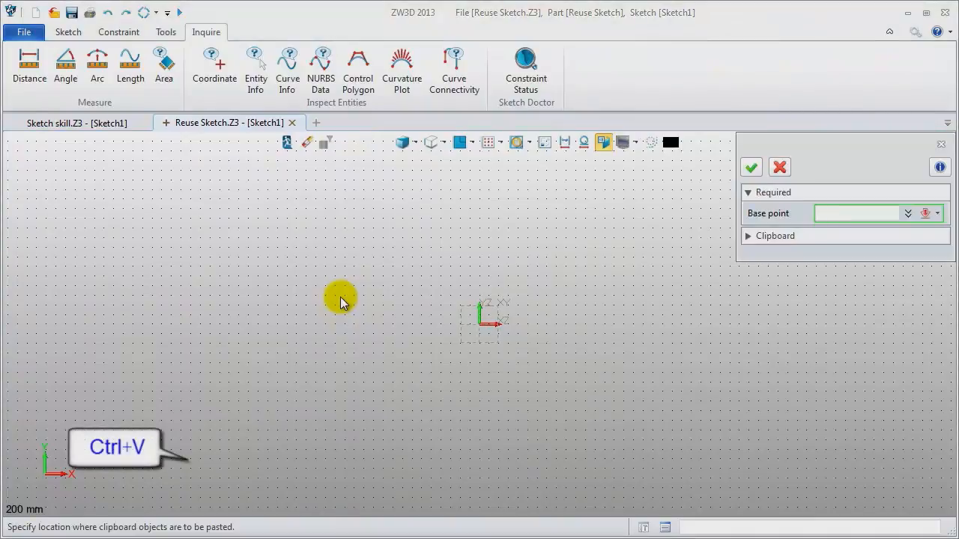
pyautogui.click(480, 324)
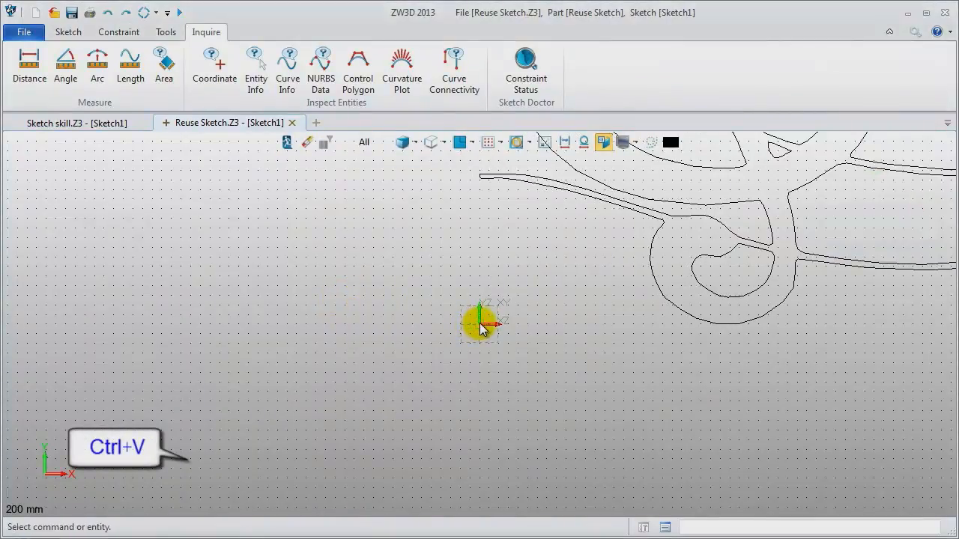
pyautogui.hotkey('ctrl', 'a')
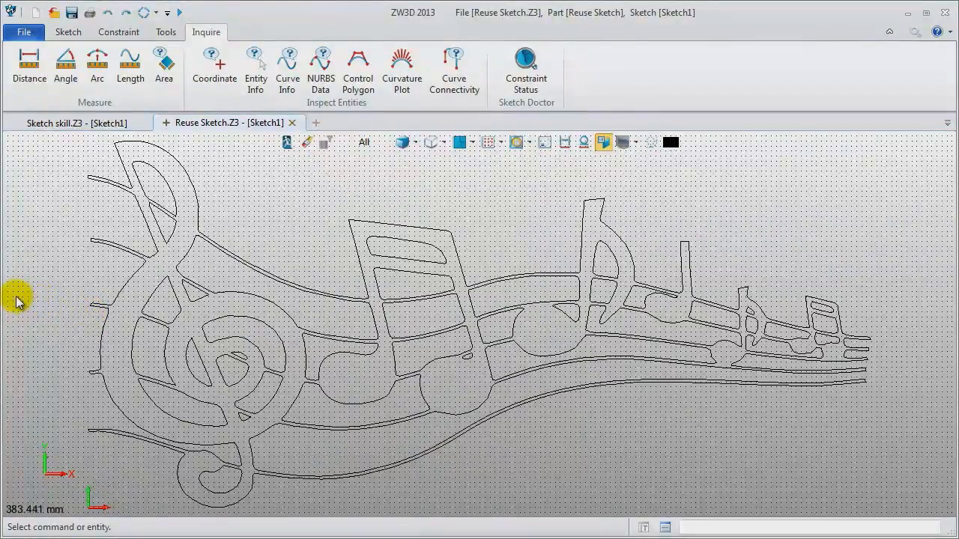
pyautogui.click(80, 125)
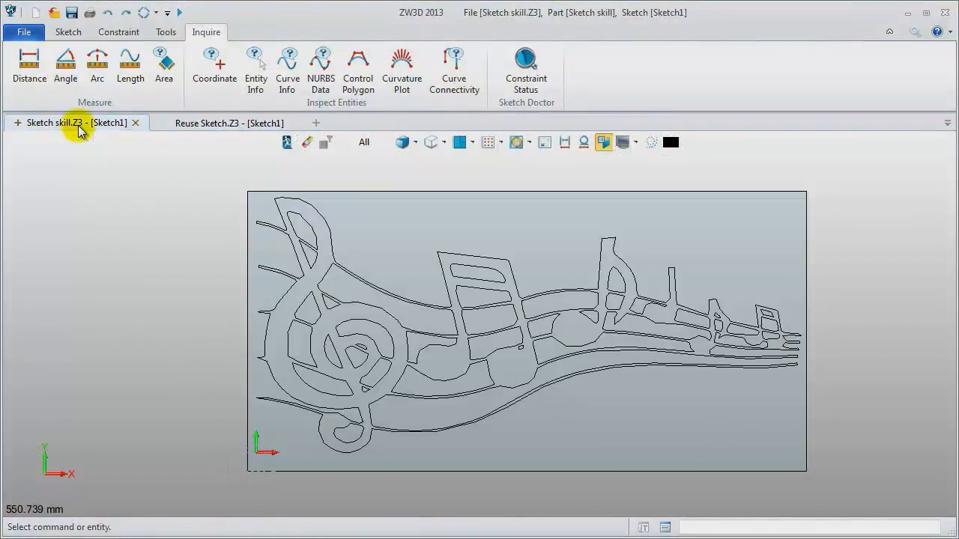
pyautogui.click(188, 126)
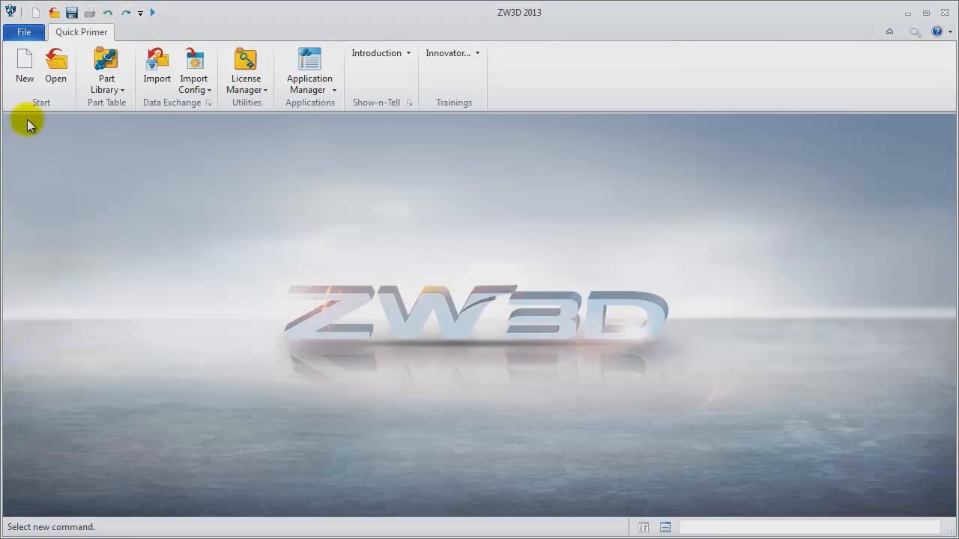
# - Create a new standalone sketch file named sketch case
pyautogui.click(24, 59)
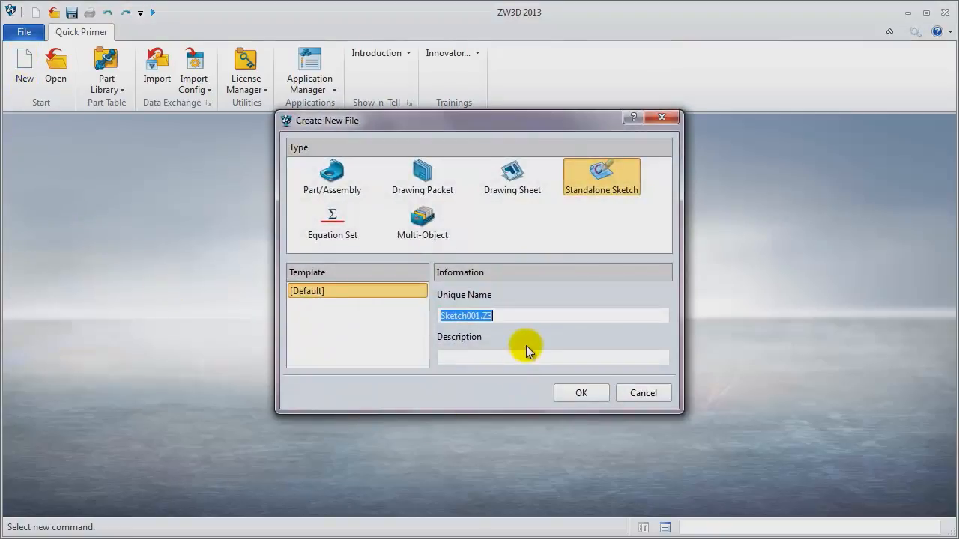
pyautogui.write('sketch')
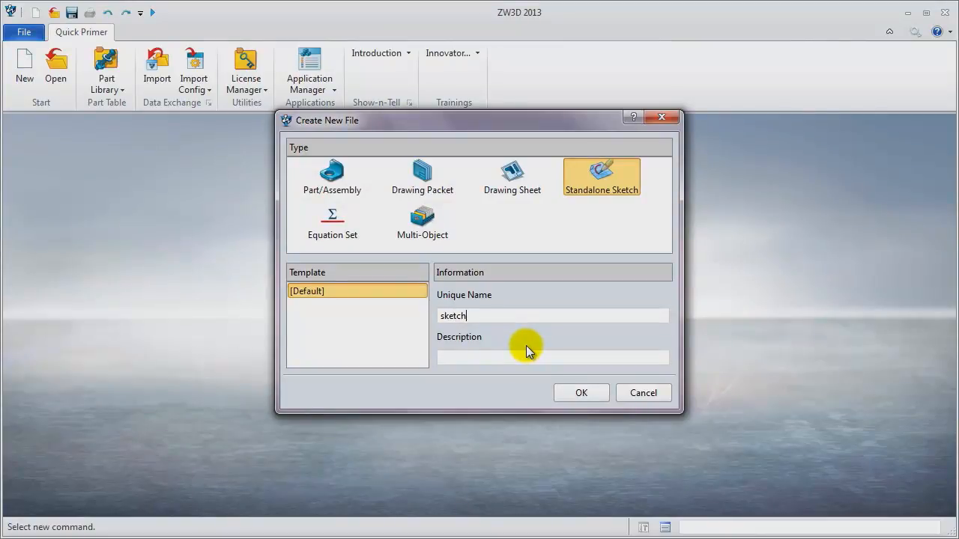
pyautogui.write(' case')
pyautogui.press('Return')
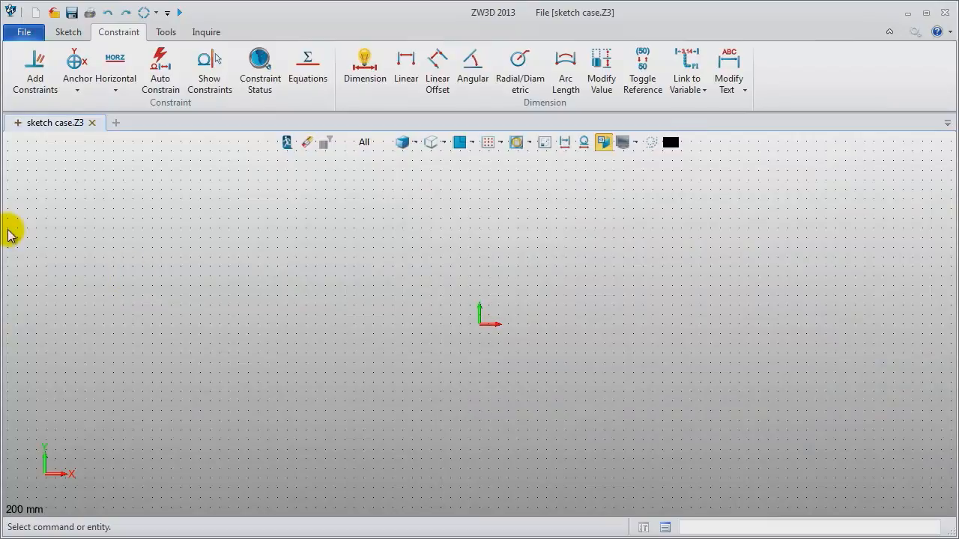
# - Draw a long horizontal reference line through the sketch origin, starting at -30,0
pyautogui.moveTo(652, 299); pyautogui.dragTo(488, 300, button='middle')
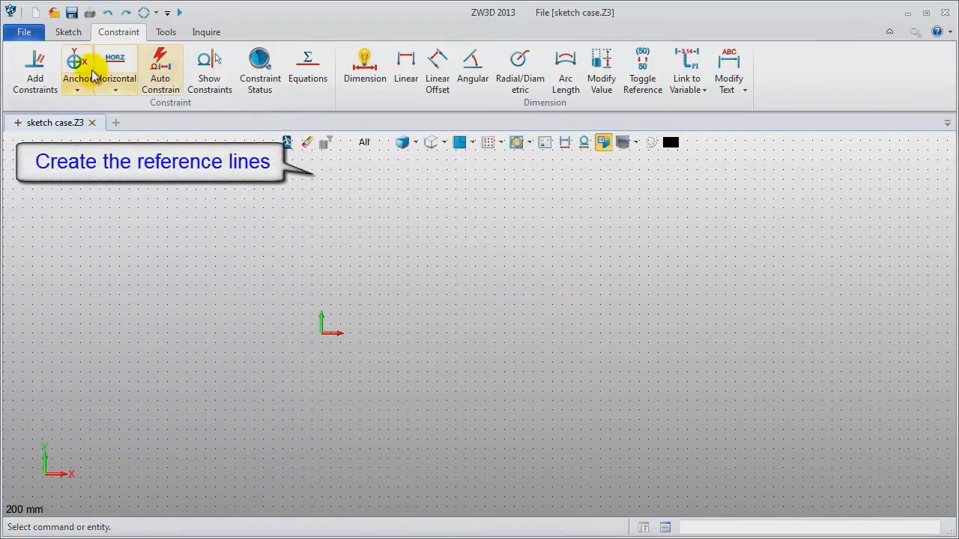
pyautogui.click(68, 31)
pyautogui.click(63, 69)
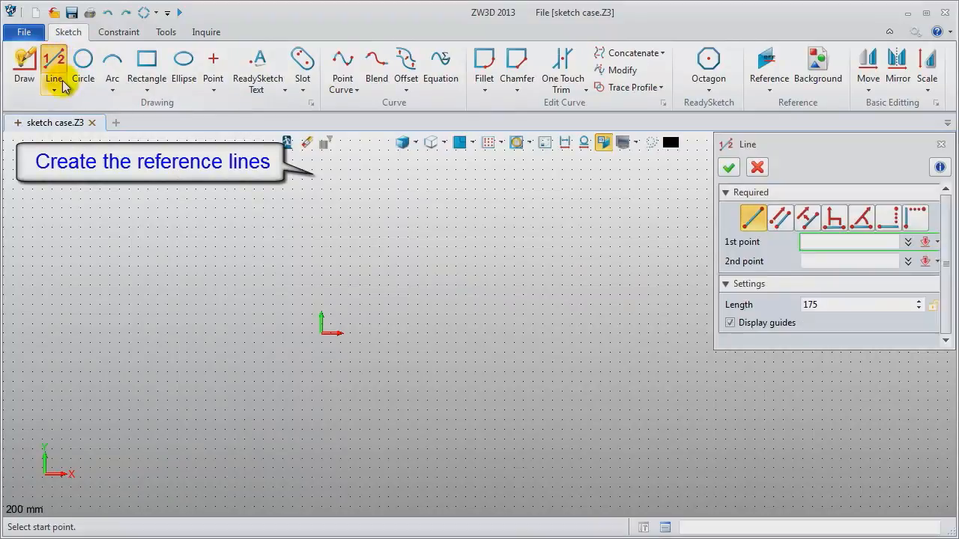
pyautogui.click(262, 334)
pyautogui.moveTo(685, 321); pyautogui.dragTo(535, 325, button='middle')
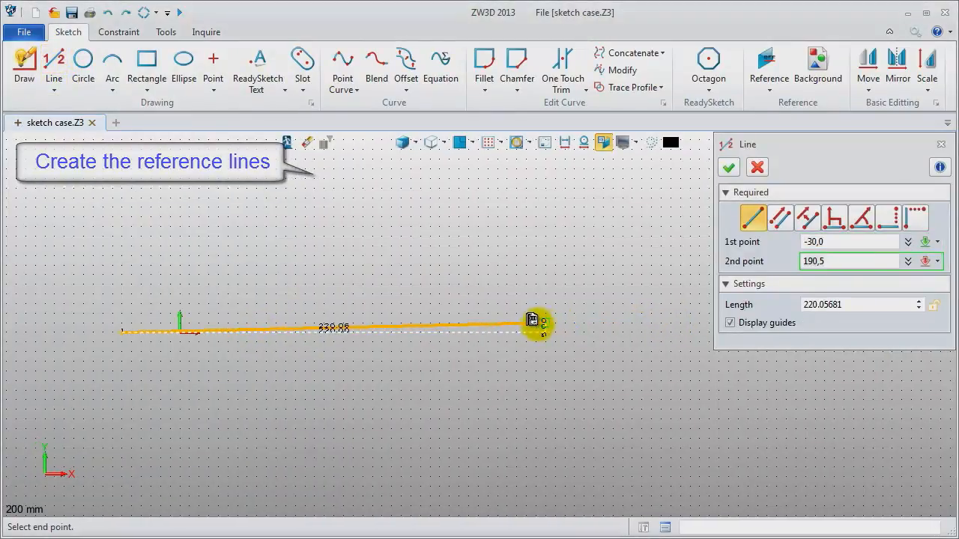
pyautogui.click(708, 334)
pyautogui.middleClick(382, 277)
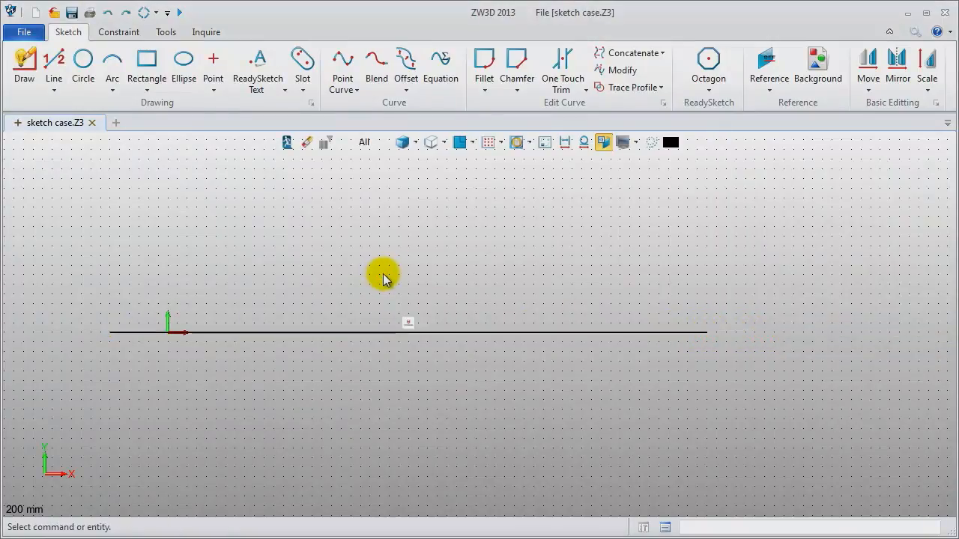
# - Draw a second horizontal reference line above the first, starting at -30,50 and ending level with the first line's far end
pyautogui.middleClick(384, 277)
pyautogui.click(110, 236)
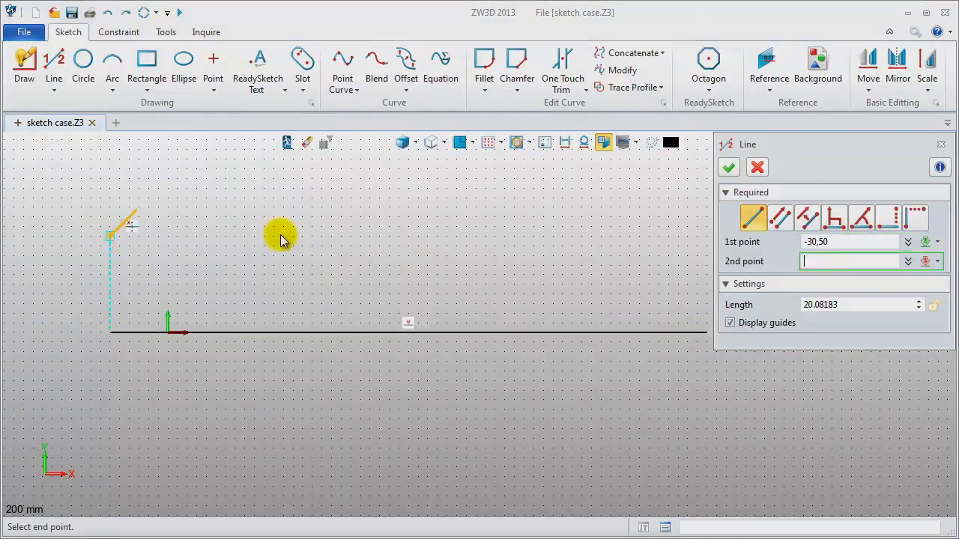
pyautogui.click(705, 240)
pyautogui.middleClick(663, 267)
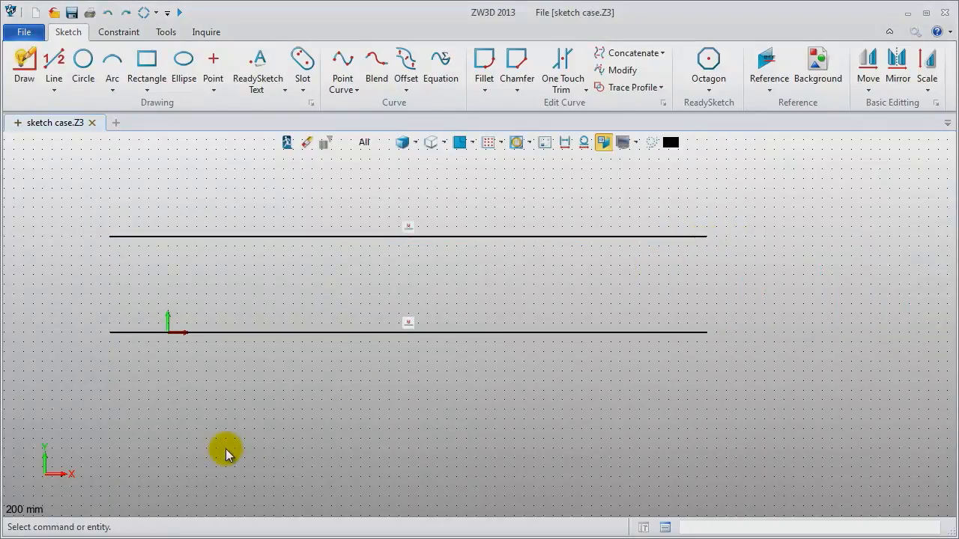
# - Draw a third horizontal reference line below the origin, from -30,-50 to 280,-50
pyautogui.middleClick(194, 445)
pyautogui.click(111, 429)
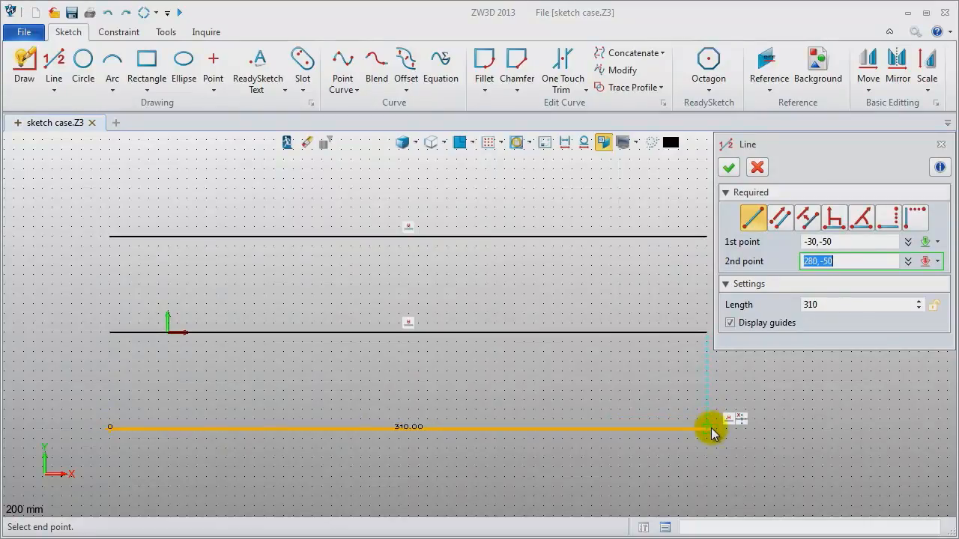
pyautogui.click(710, 432)
pyautogui.middleClick(781, 433)
# - Draw a vertical reference line through the sketch origin, starting at 0,90 and ending below the lowest horizontal line
pyautogui.middleClick(781, 433)
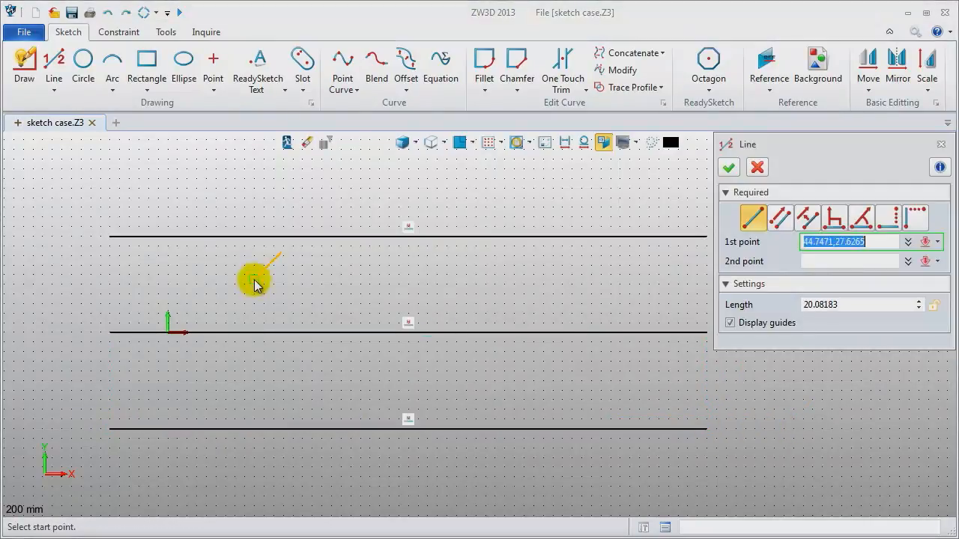
pyautogui.click(168, 159)
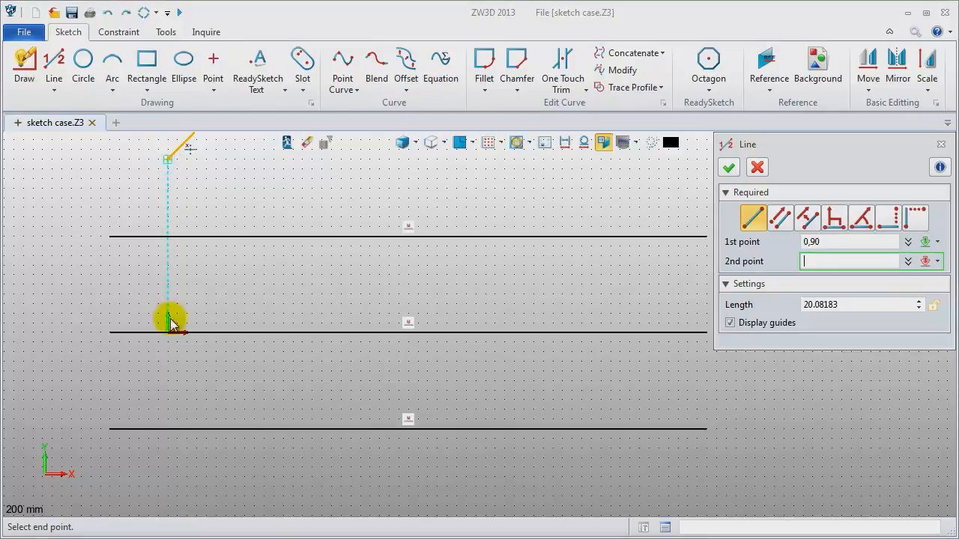
pyautogui.click(169, 484)
pyautogui.middleClick(169, 482)
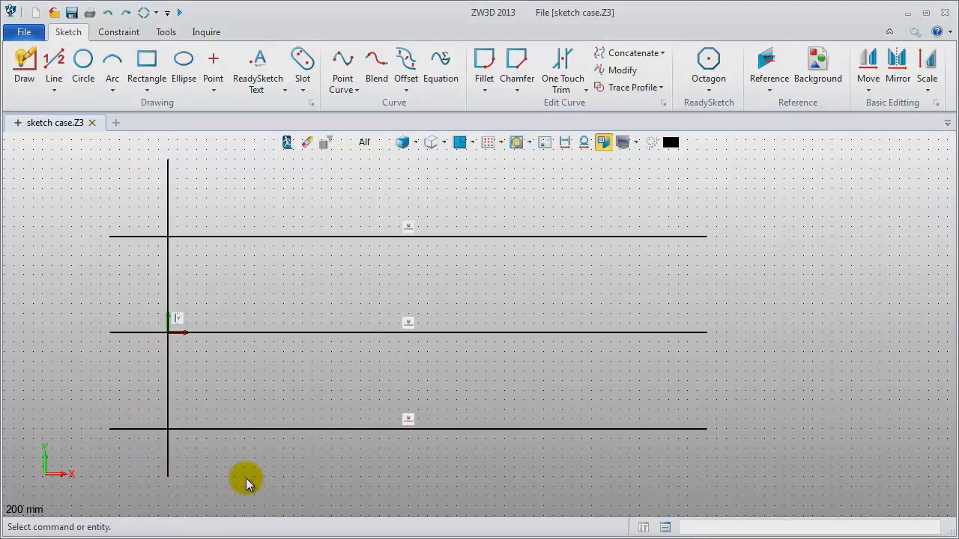
# - Draw a second vertical reference line starting at 80,90 and crossing all three horizontal lines
pyautogui.middleClick(247, 479)
pyautogui.click(322, 159)
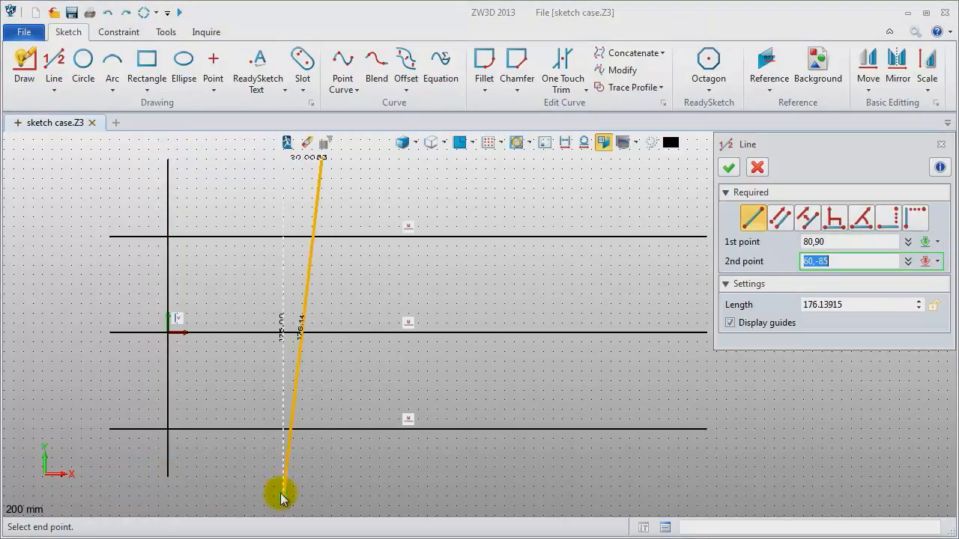
pyautogui.click(322, 487)
pyautogui.middleClick(338, 475)
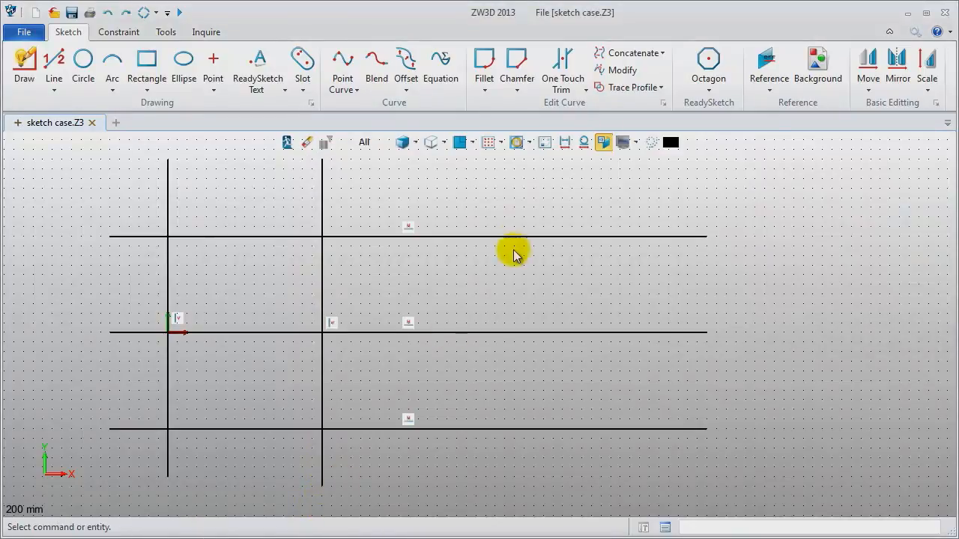
# - Draw a third vertical reference line starting at 175,90 and crossing all three horizontal lines
pyautogui.middleClick(514, 217)
pyautogui.click(503, 158)
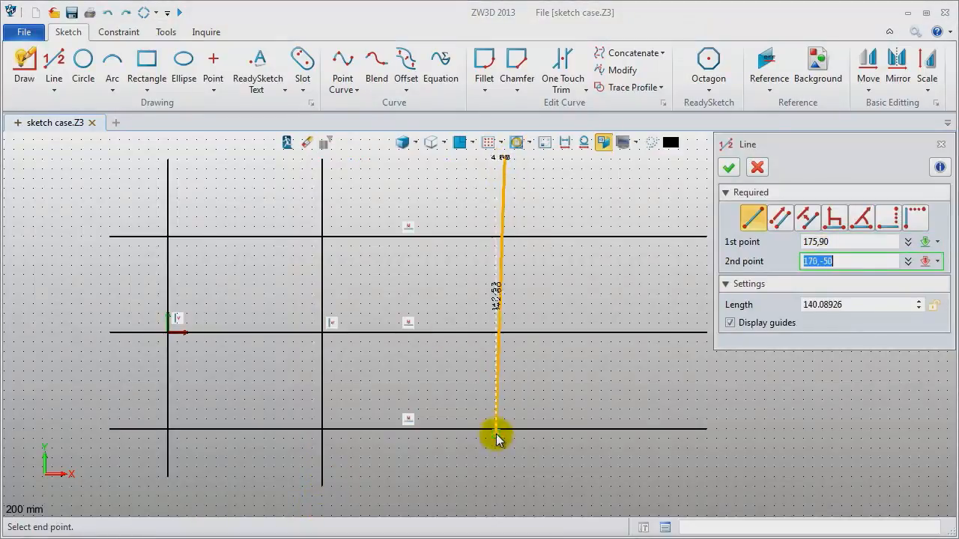
pyautogui.click(502, 483)
pyautogui.middleClick(614, 487)
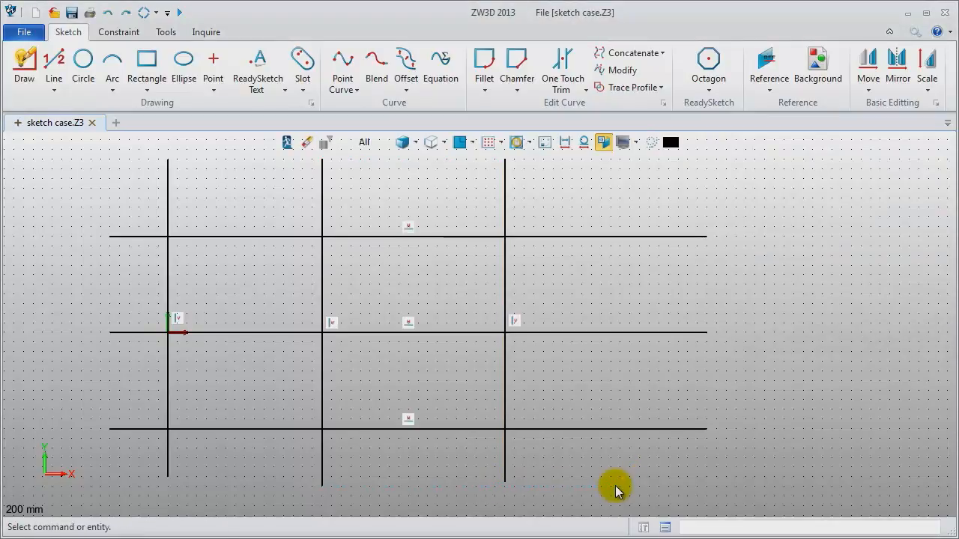
# - Draw a fourth vertical reference line from 255,90 down to about 255,-75
pyautogui.middleClick(659, 186)
pyautogui.click(657, 159)
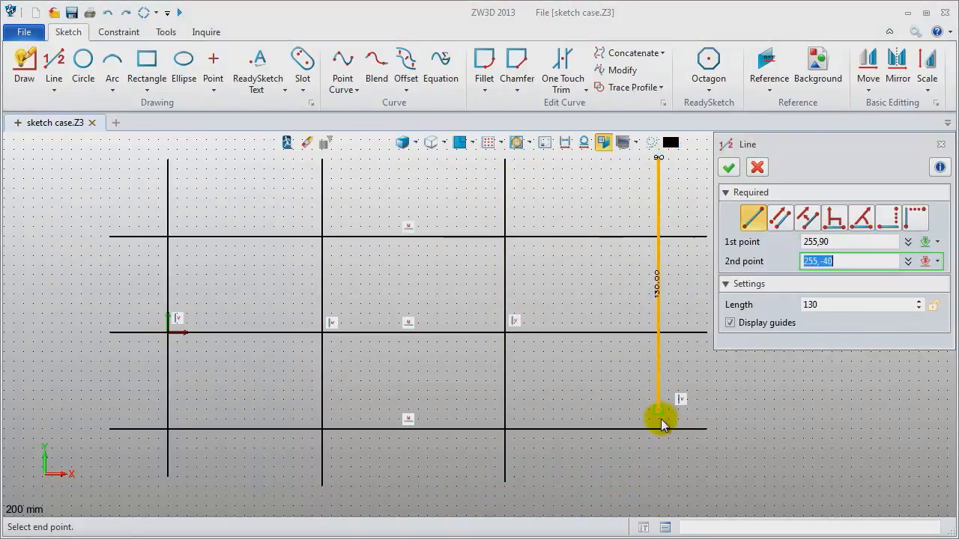
pyautogui.click(662, 483)
pyautogui.middleClick(802, 497)
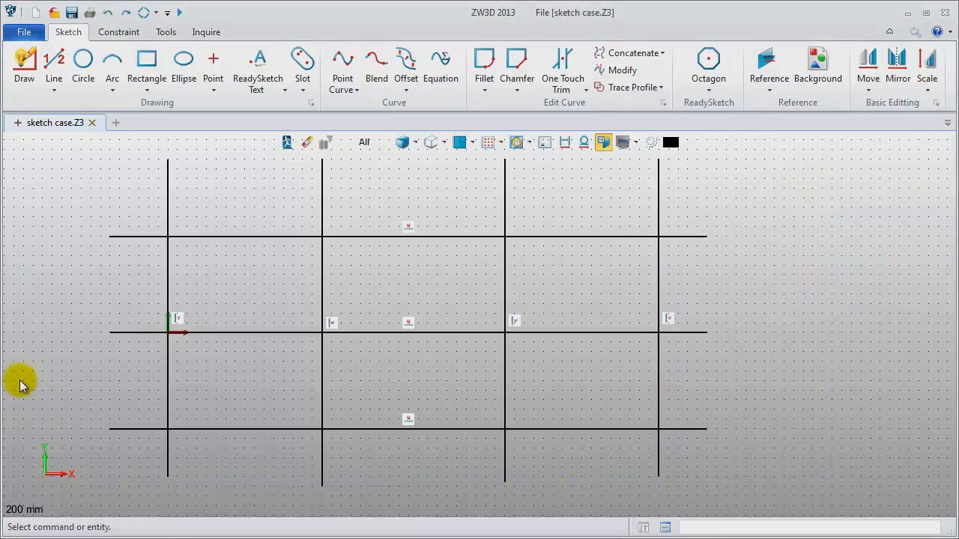
# - Constrain the first vertical line and the middle horizontal line to pass through the sketch origin with point-on-line constraints
pyautogui.click(120, 33)
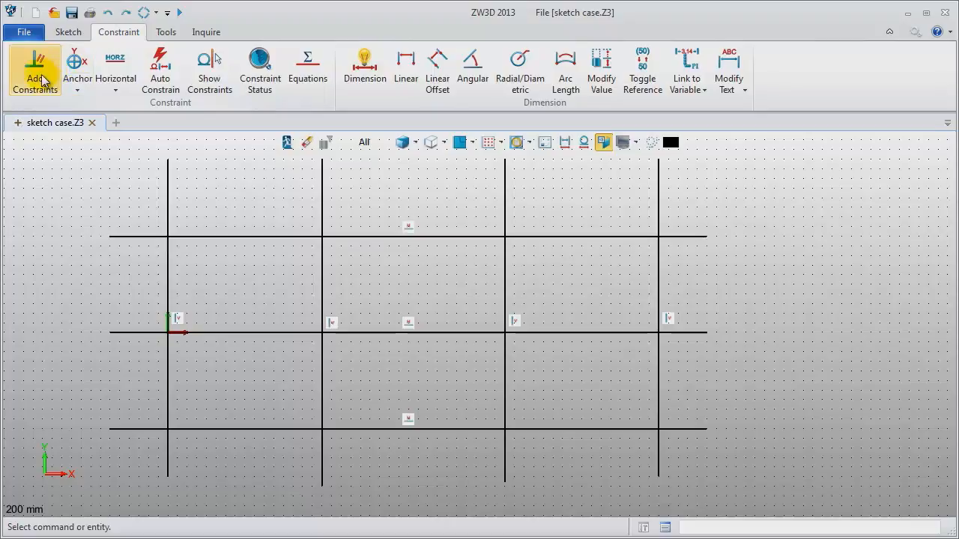
pyautogui.click(41, 81)
pyautogui.click(166, 289)
pyautogui.click(167, 332)
pyautogui.middleClick(225, 289)
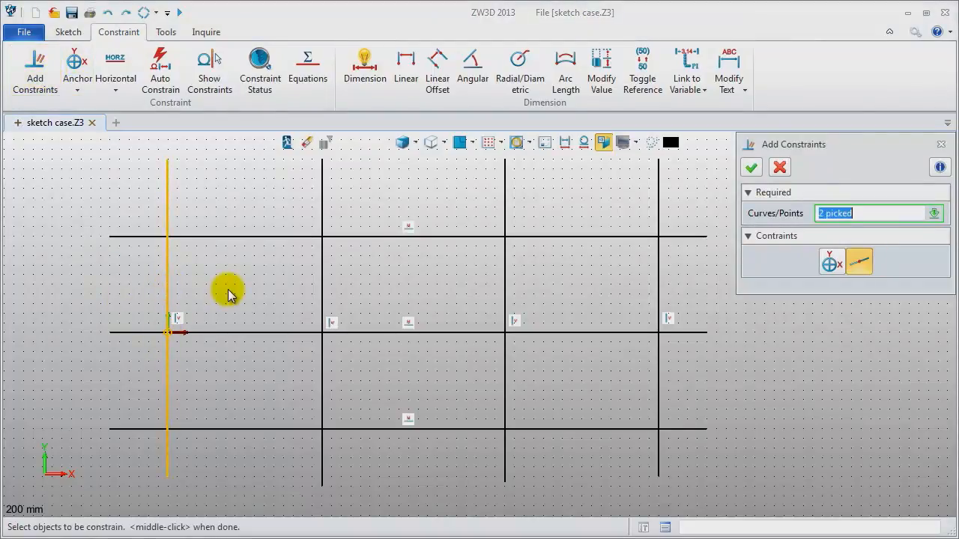
pyautogui.click(167, 334)
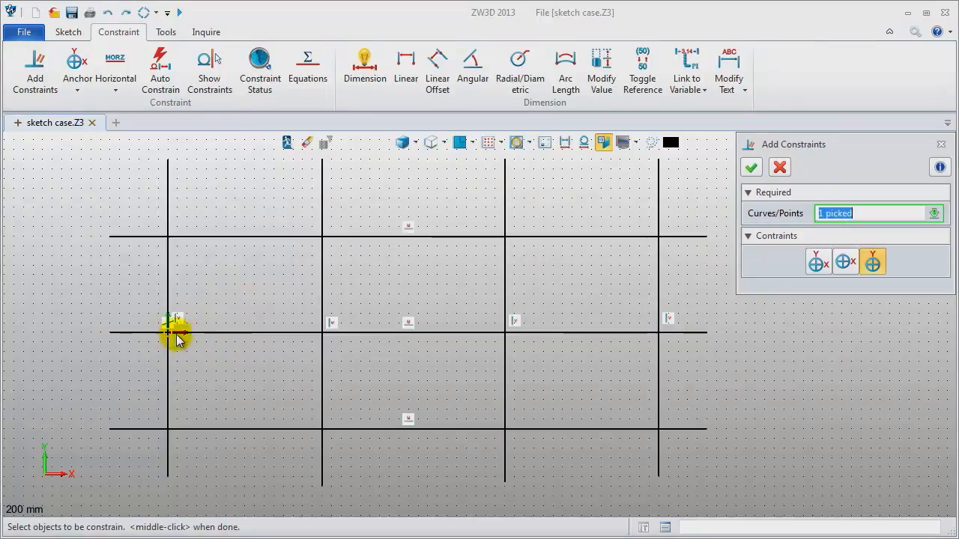
pyautogui.click(221, 333)
pyautogui.middleClick(229, 363)
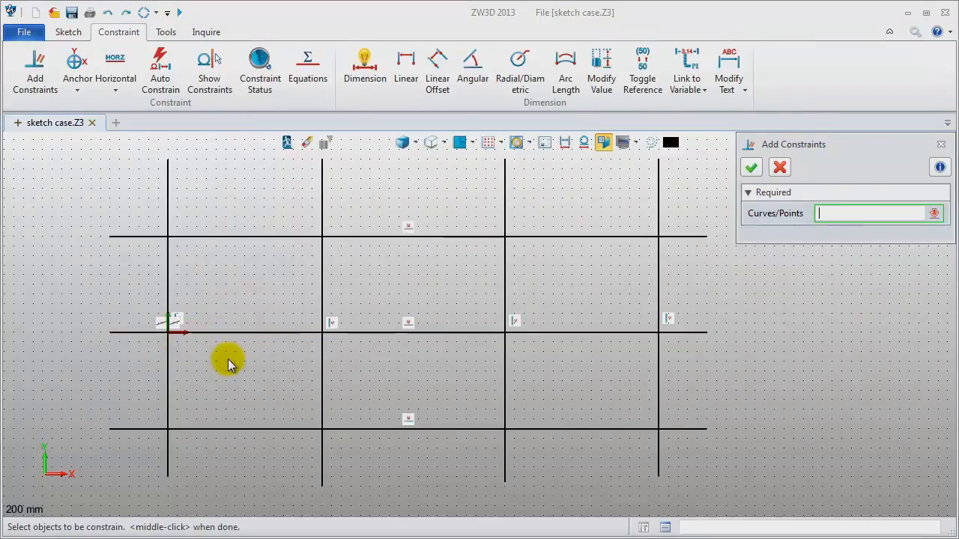
# - Dimension the distance between the upper and middle horizontal lines as 70 mm
pyautogui.click(363, 89)
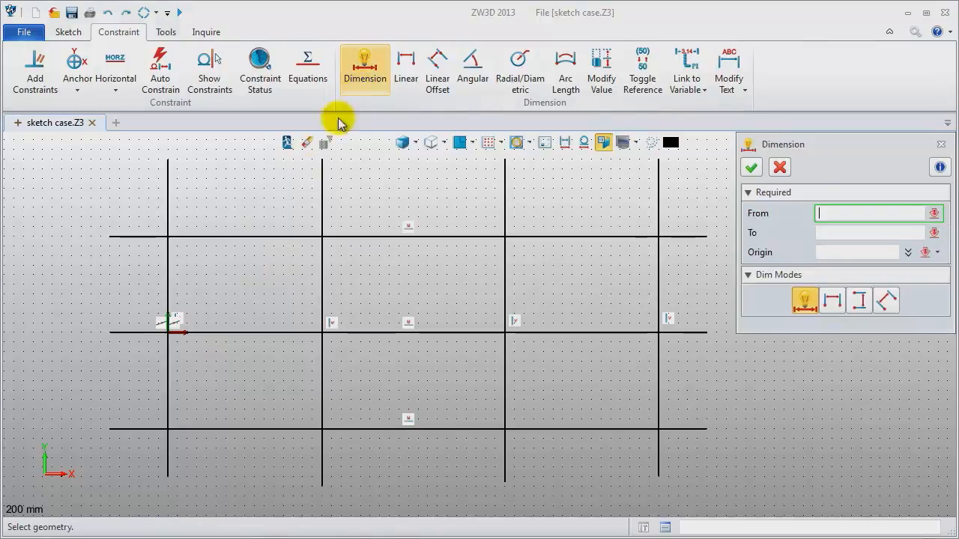
pyautogui.click(126, 239)
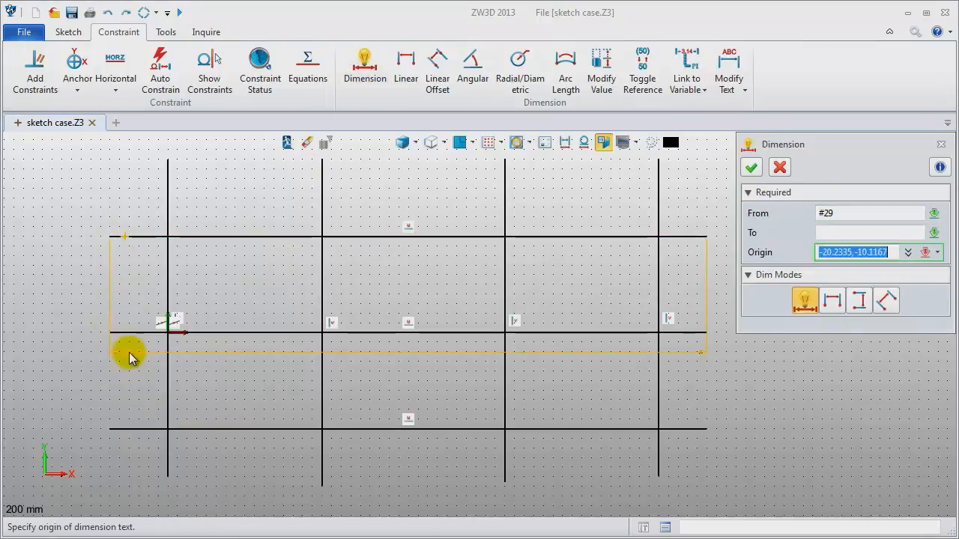
pyautogui.click(112, 290)
pyautogui.write('70')
pyautogui.press('Return')
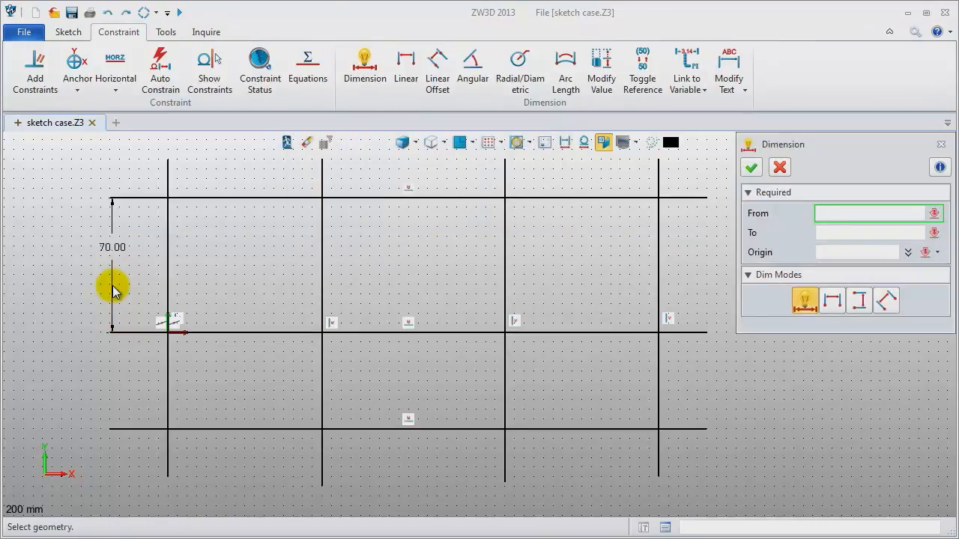
# - Dimension the distance between the middle and lower horizontal lines as 40 mm
pyautogui.click(121, 333)
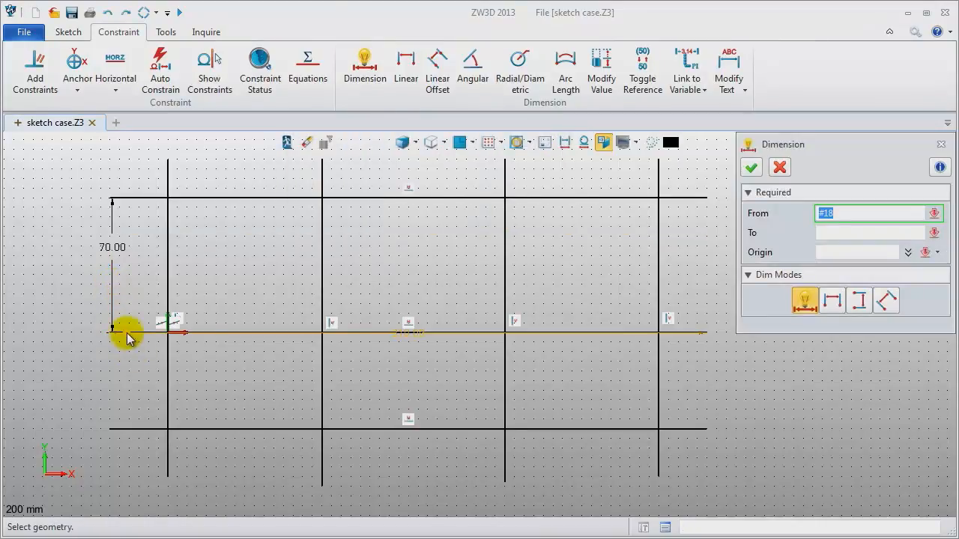
pyautogui.click(116, 429)
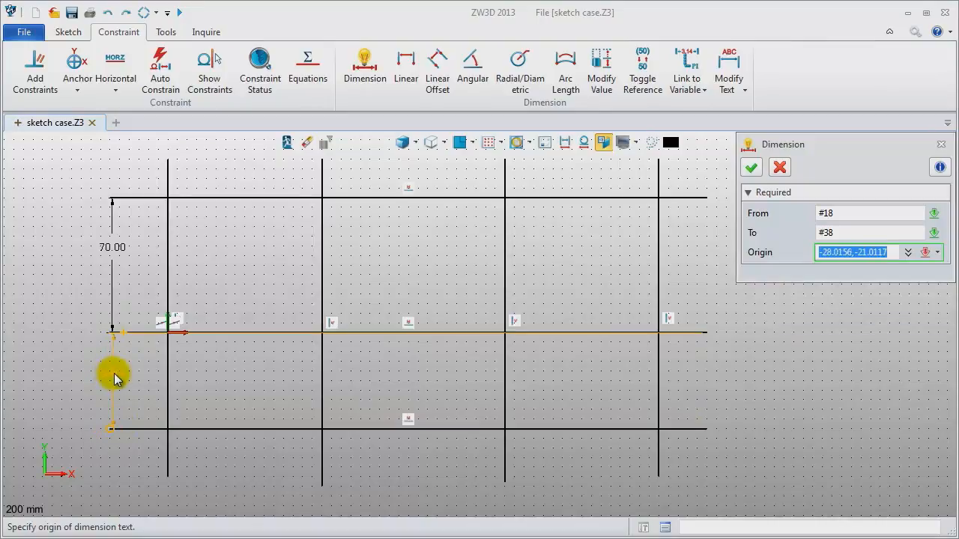
pyautogui.click(114, 380)
pyautogui.write('40')
pyautogui.press('Return')
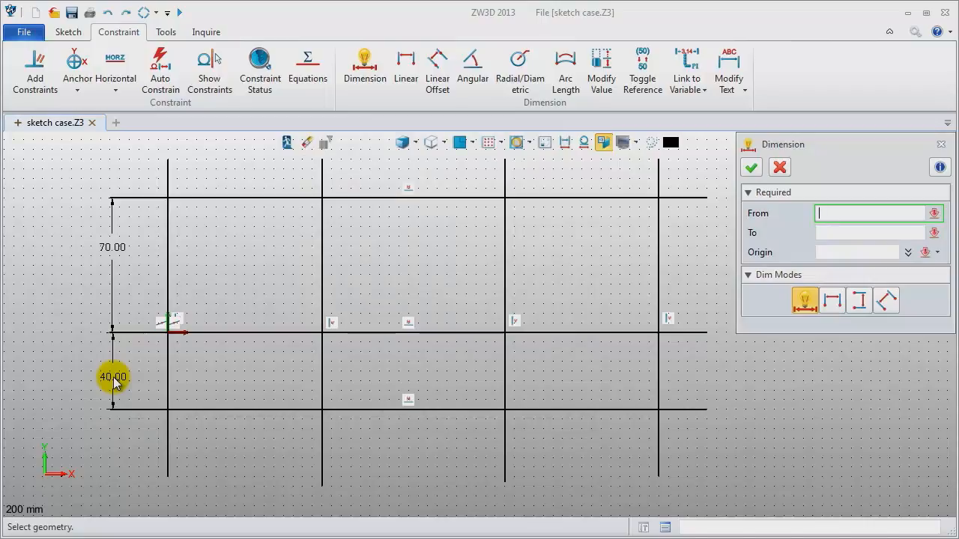
# - Dimension the second and third vertical lines at 60 mm and 180 mm from the vertical line through the origin
pyautogui.click(169, 468)
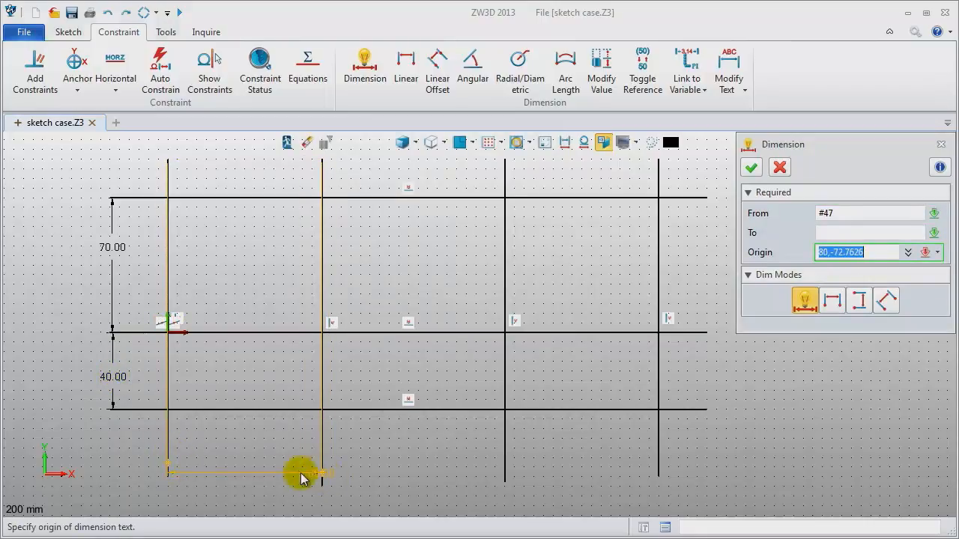
pyautogui.click(246, 475)
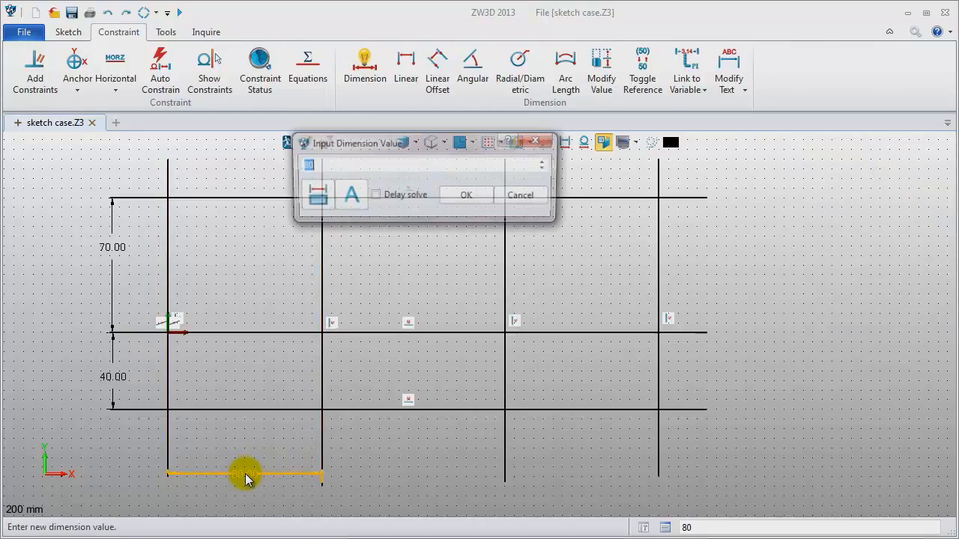
pyautogui.press('Return')
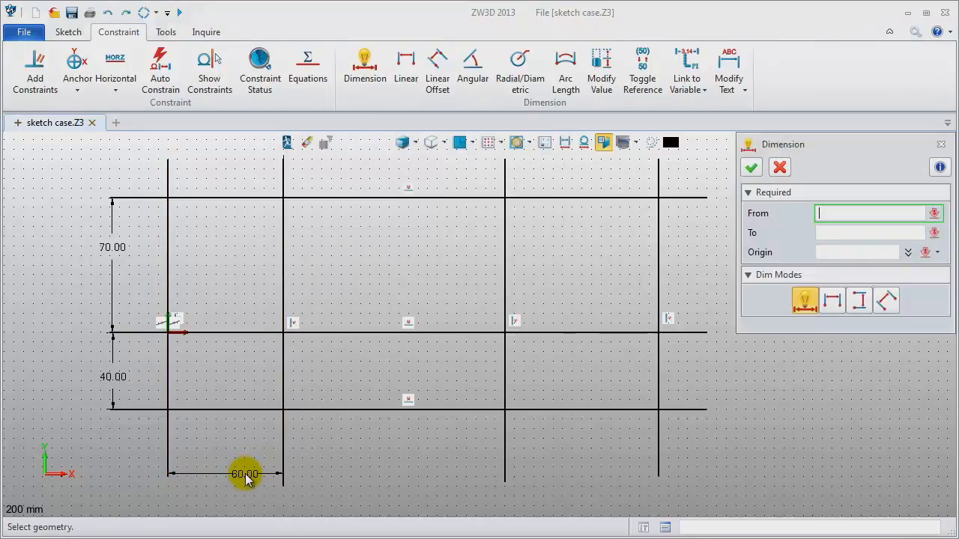
pyautogui.click(170, 469)
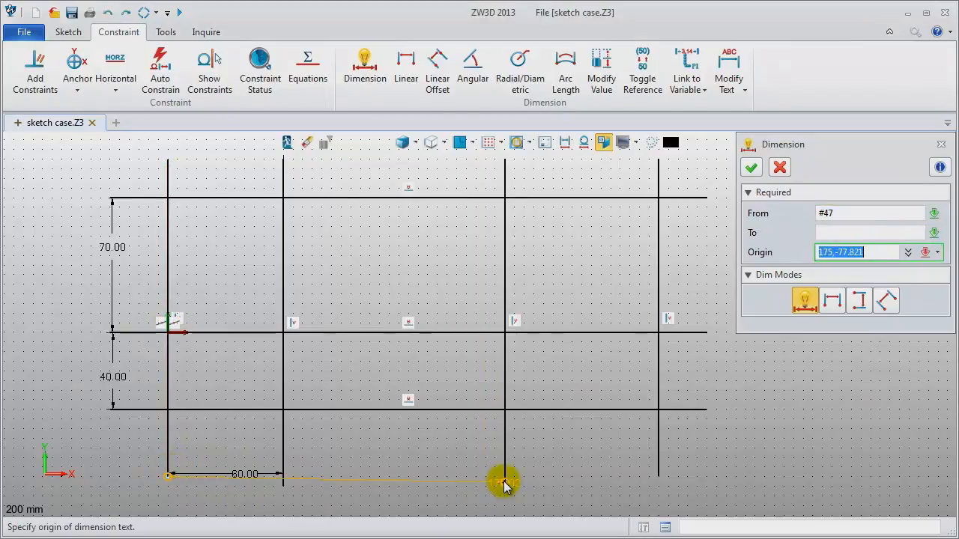
pyautogui.click(337, 507)
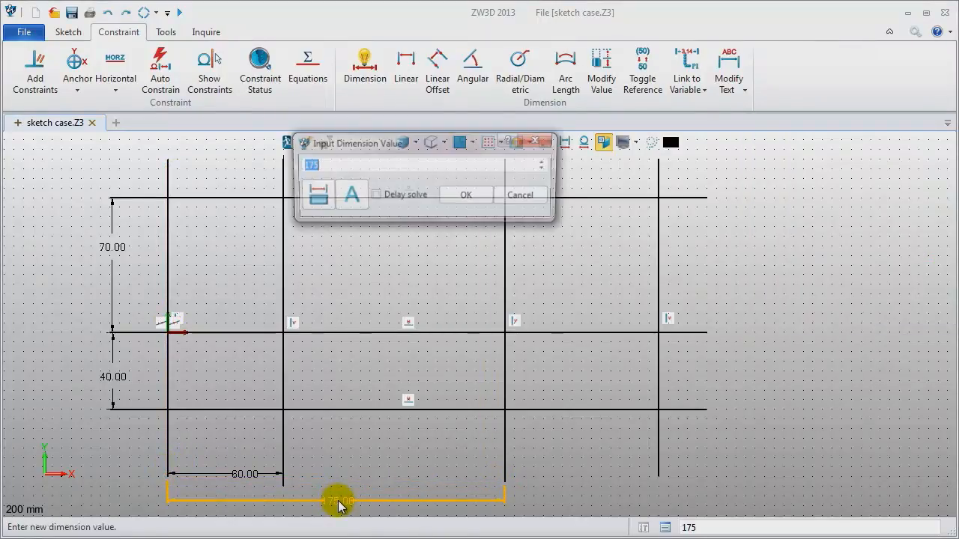
pyautogui.press('Return')
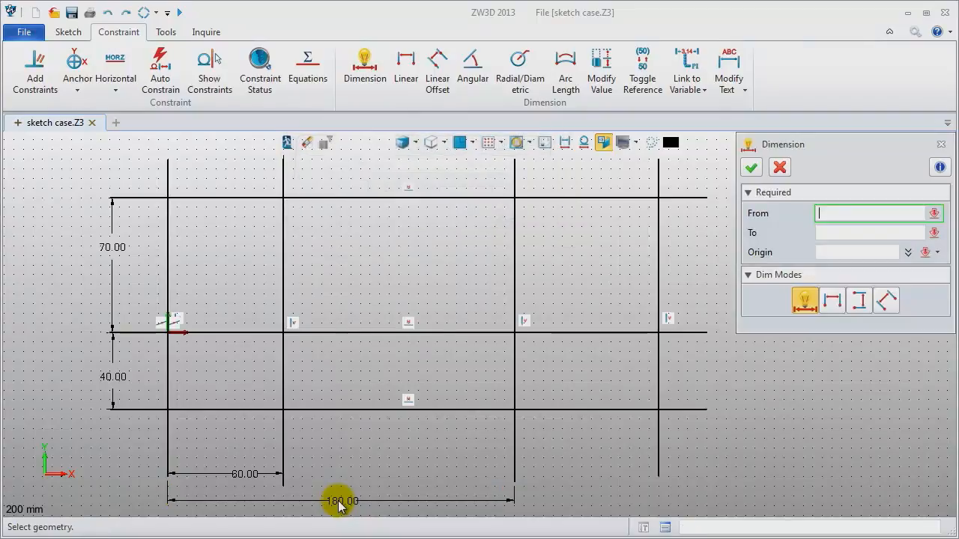
# - Dimension the fourth vertical line at 290 mm from the vertical line through the origin and finish dimensioning
pyautogui.click(168, 475)
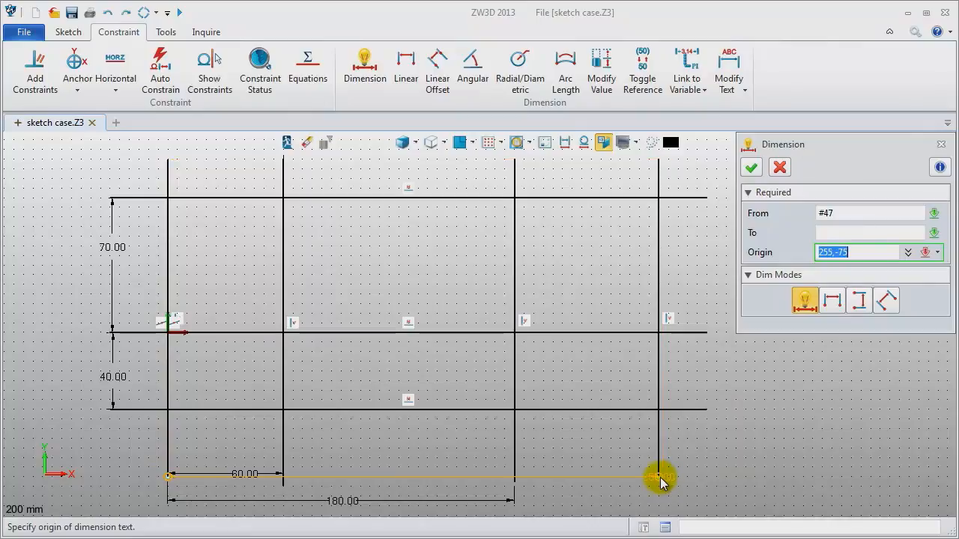
pyautogui.moveTo(526, 512); pyautogui.dragTo(524, 483, button='middle')
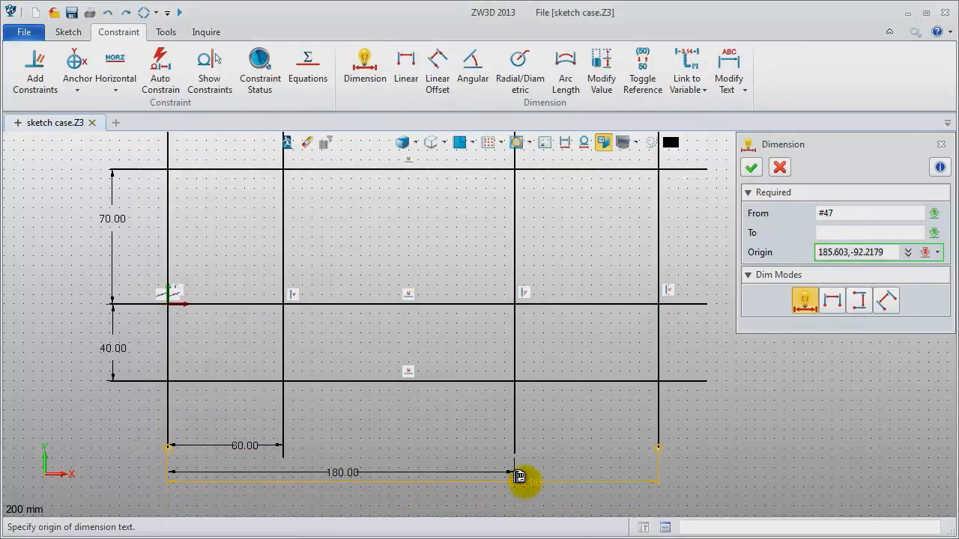
pyautogui.click(469, 500)
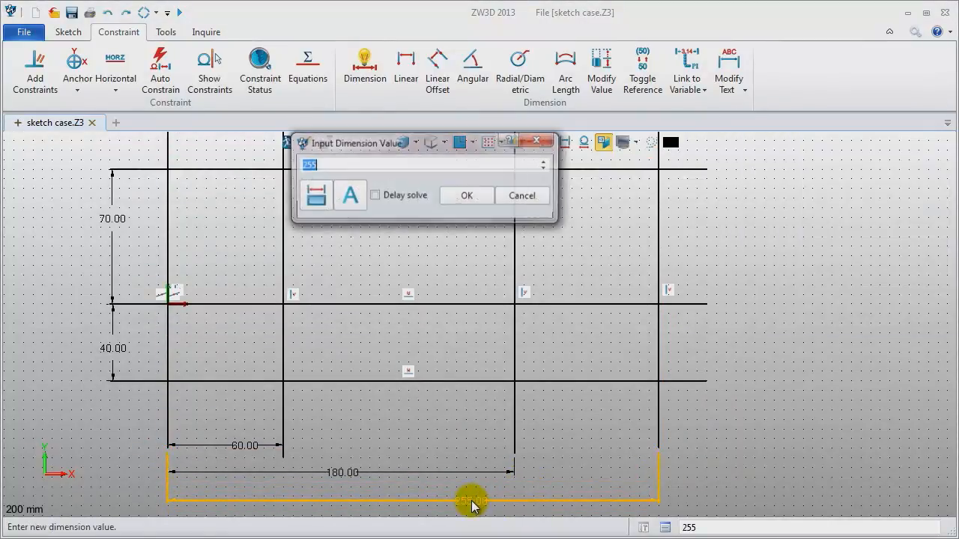
pyautogui.write('290')
pyautogui.press('Return')
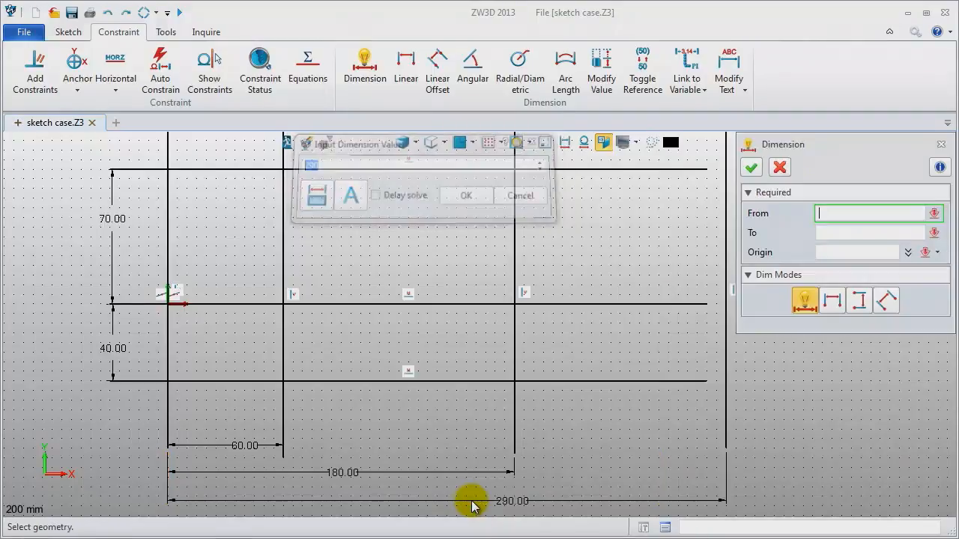
pyautogui.click(940, 146)
# - Extend the right ends of all three horizontal lines beyond the fourth vertical line
pyautogui.moveTo(877, 284)
pyautogui.mouseDown(button='middle')
pyautogui.moveTo(854, 307)
pyautogui.moveTo(855, 299)
pyautogui.mouseUp(button='middle')
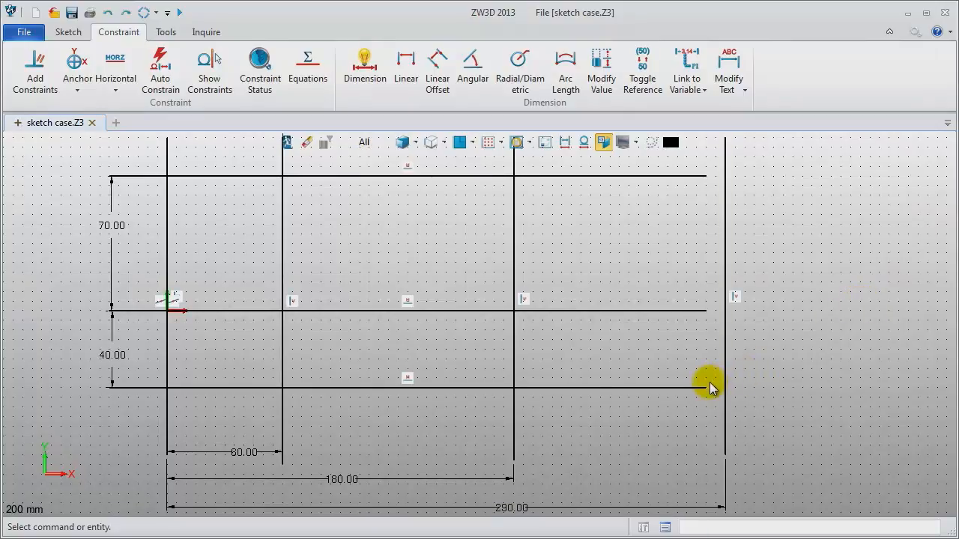
pyautogui.moveTo(705, 390); pyautogui.dragTo(749, 387)
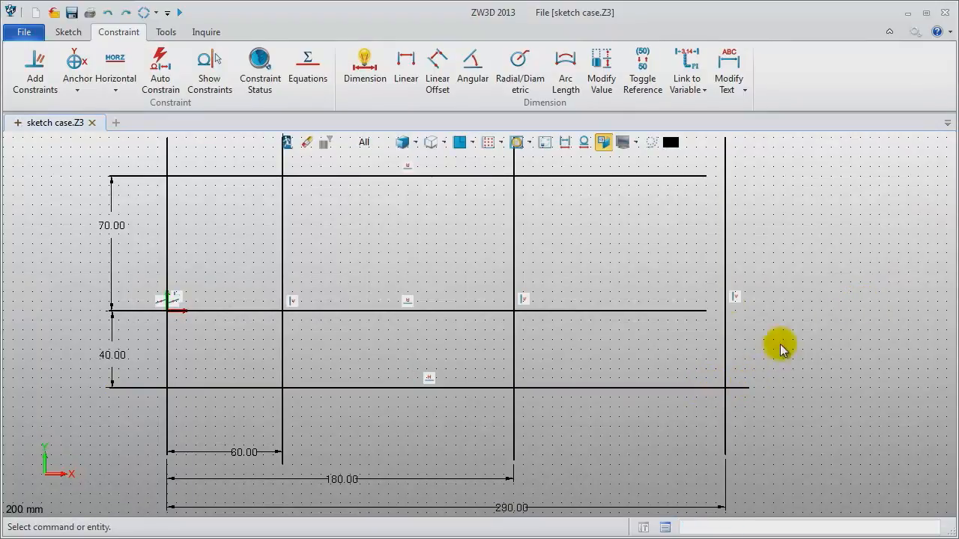
pyautogui.moveTo(704, 315); pyautogui.dragTo(762, 313)
pyautogui.moveTo(706, 176); pyautogui.dragTo(763, 177)
# - Toggle the geometry type of all three horizontal and four vertical lines to construction geometry
pyautogui.click(182, 177)
pyautogui.click(199, 311)
pyautogui.click(191, 389)
pyautogui.click(167, 368)
pyautogui.click(282, 360)
pyautogui.click(513, 360)
pyautogui.click(727, 365)
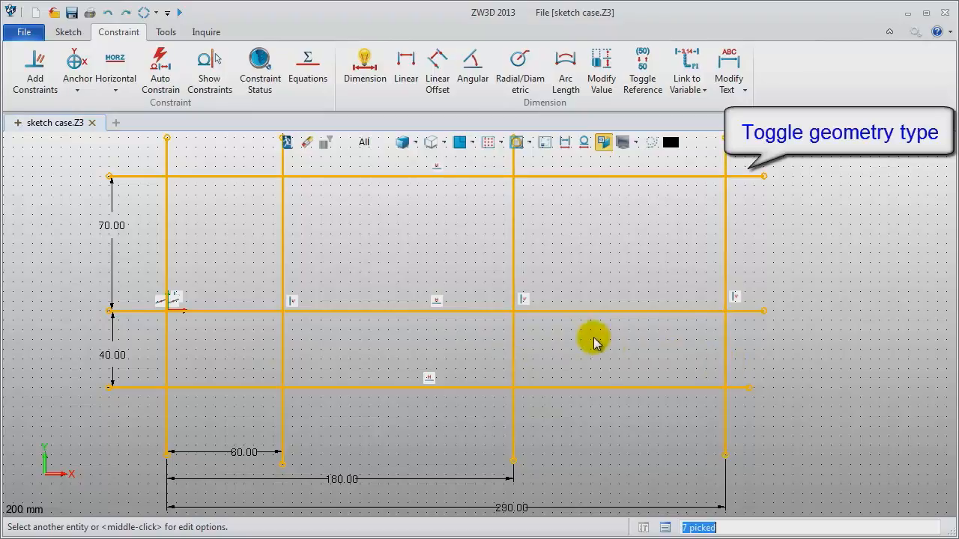
pyautogui.rightClick(589, 333)
pyautogui.click(594, 323)
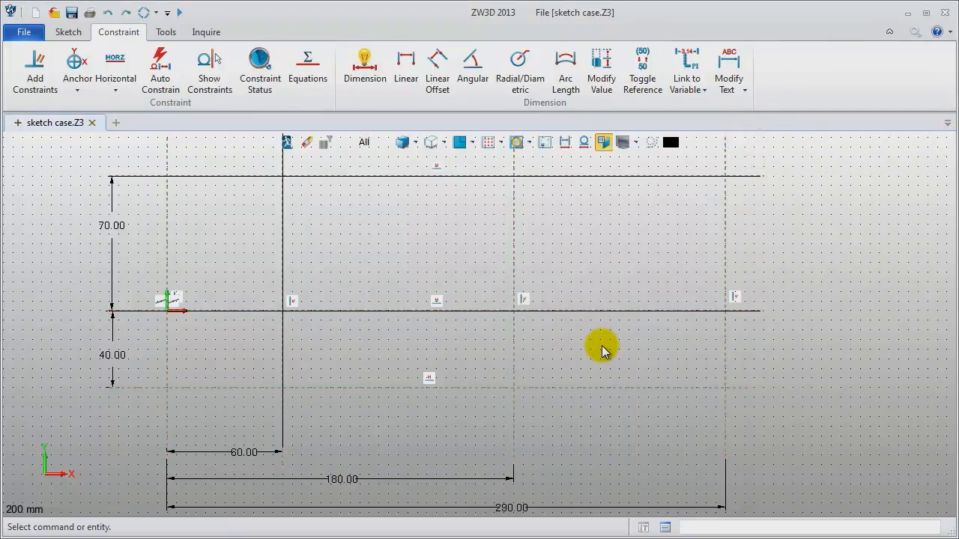
pyautogui.moveTo(601, 346); pyautogui.dragTo(606, 349, button='middle')
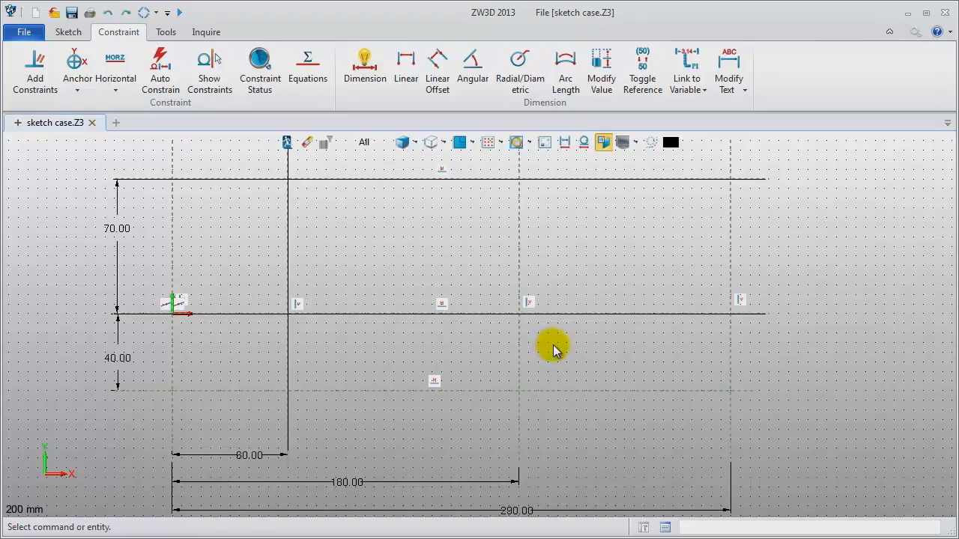
# - Draw a circle of radius 20 mm centred on the origin
pyautogui.click(67, 33)
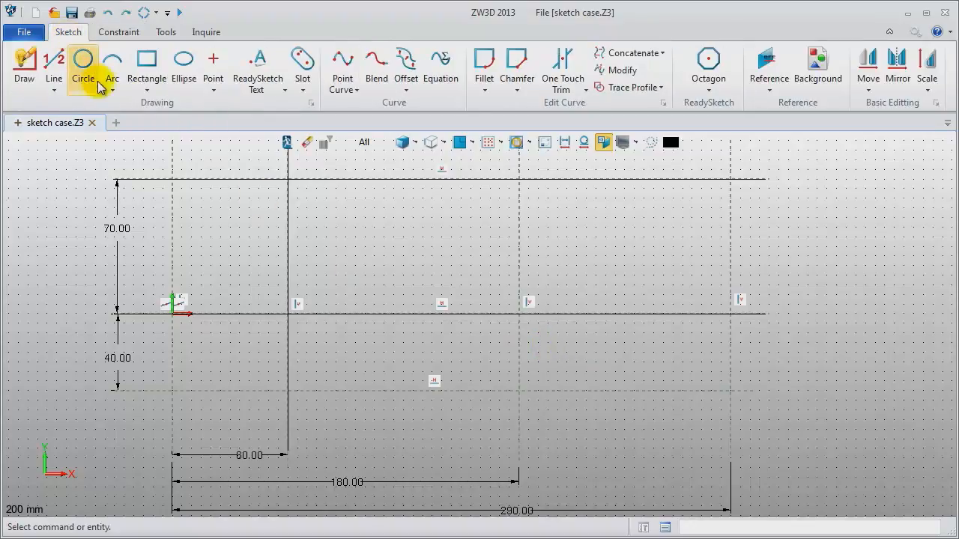
pyautogui.click(82, 63)
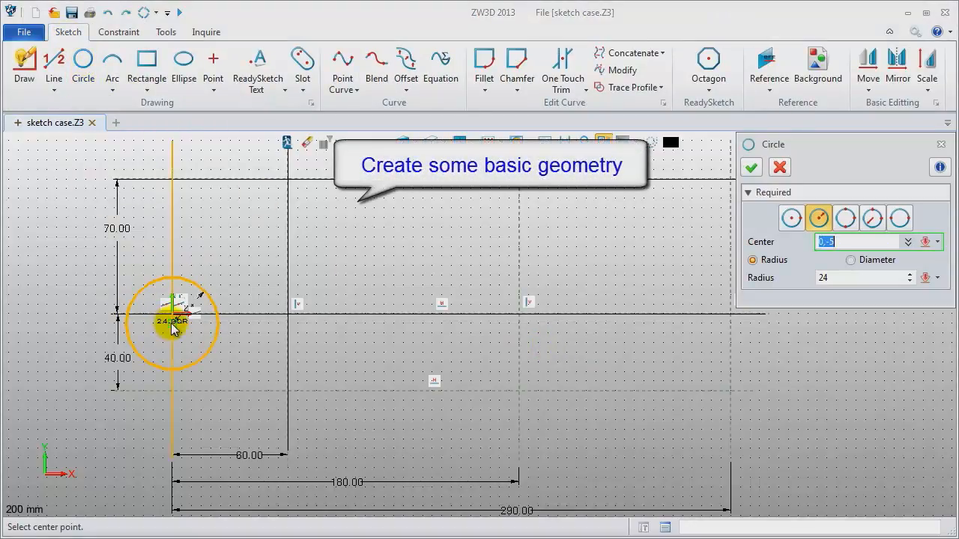
pyautogui.click(791, 218)
pyautogui.click(818, 218)
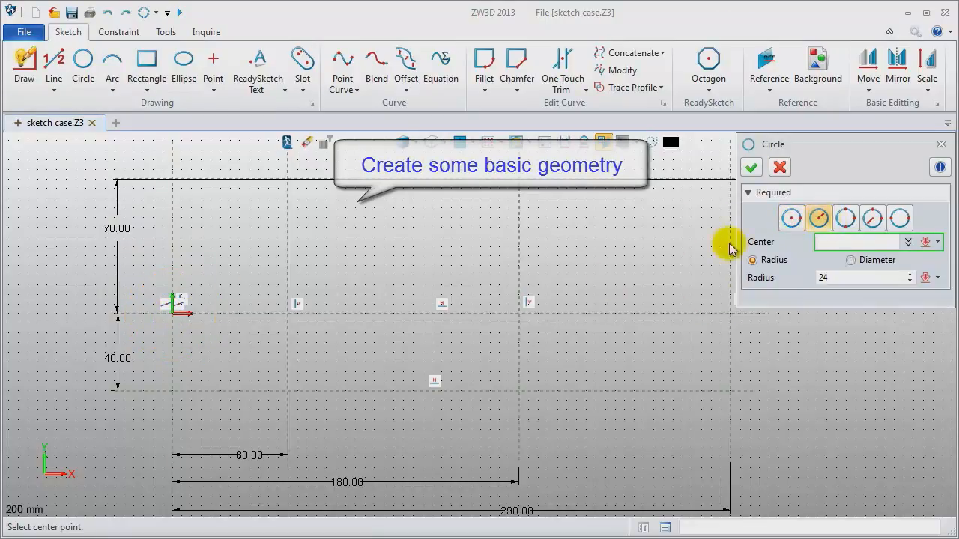
pyautogui.click(173, 315)
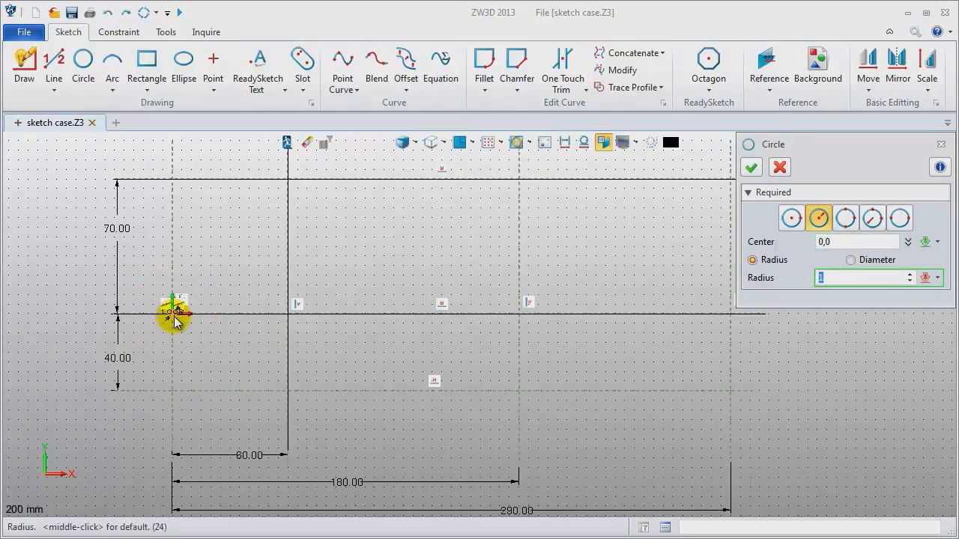
pyautogui.press('Return')
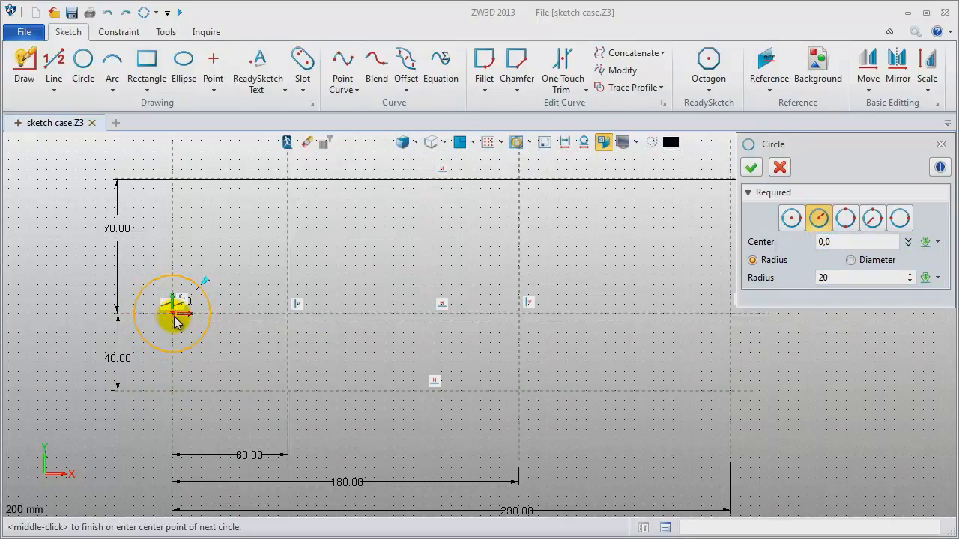
pyautogui.middleClick(216, 334)
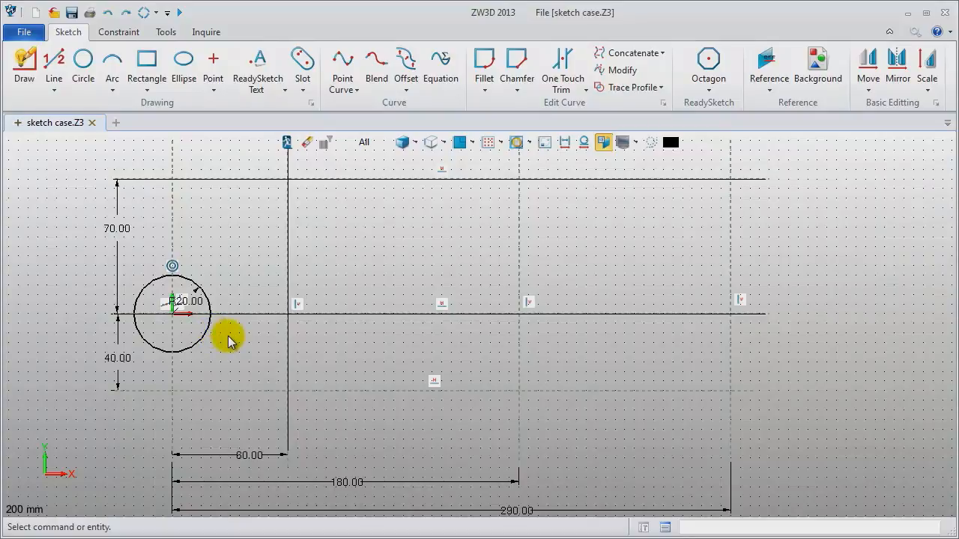
# - Draw two concentric circles of radius 12 mm and 20 mm where the second vertical and lowest horizontal reference lines cross
pyautogui.middleClick(228, 337)
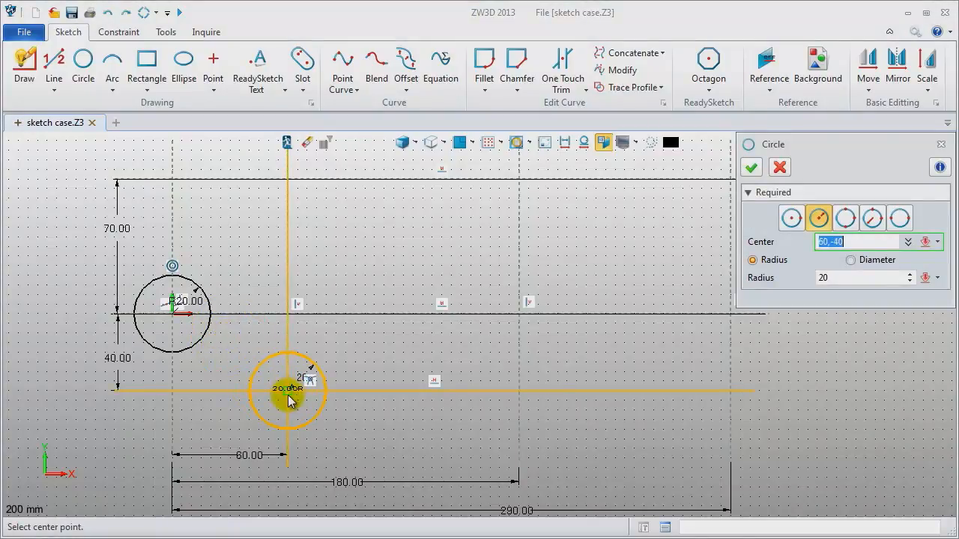
pyautogui.click(289, 397)
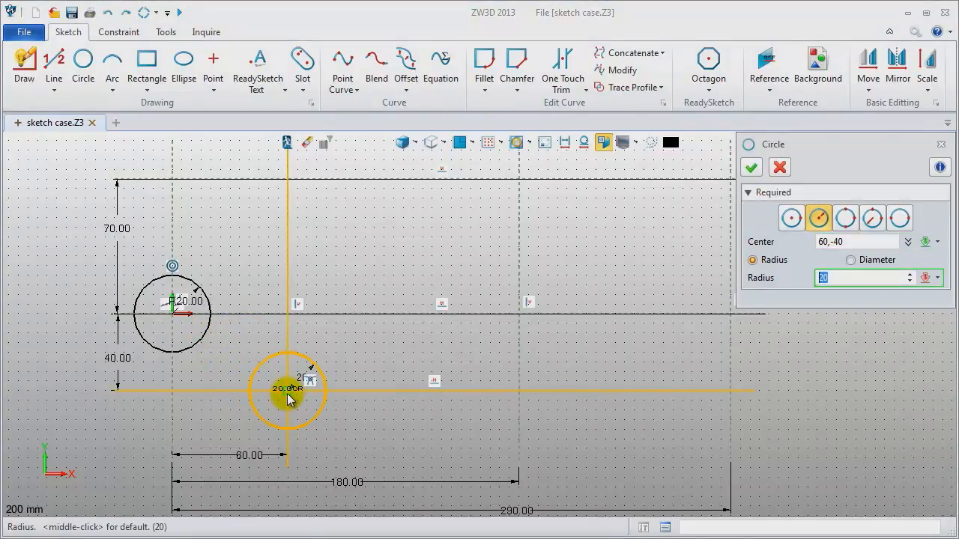
pyautogui.write('12')
pyautogui.press('Return')
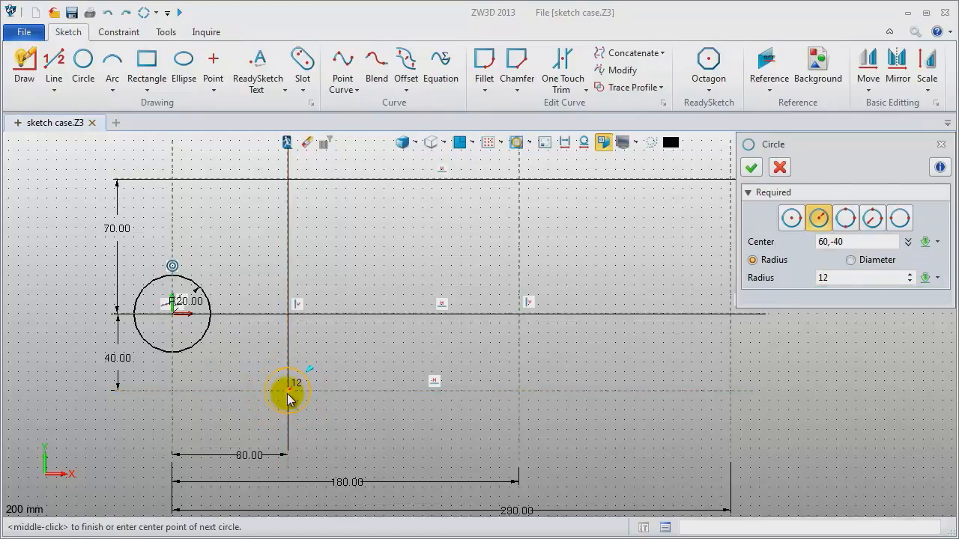
pyautogui.middleClick(288, 395)
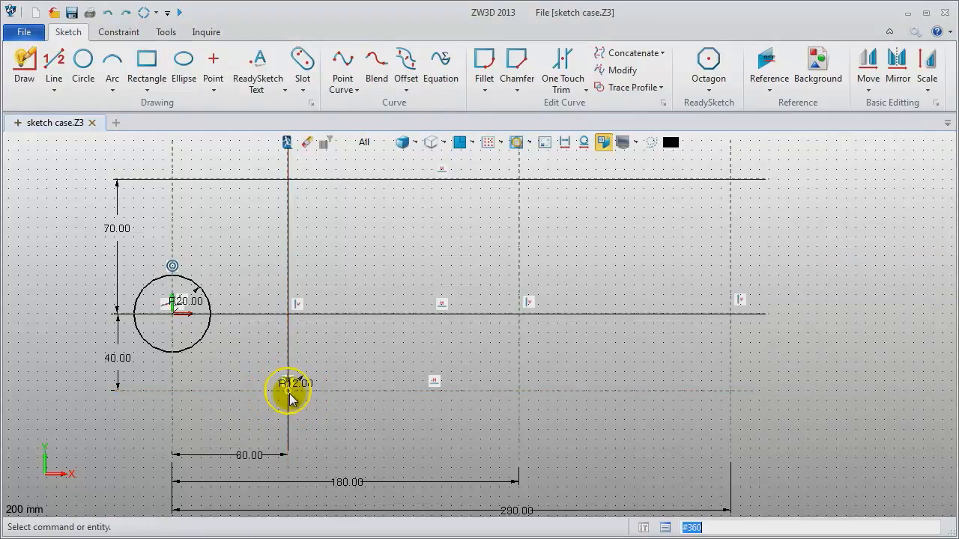
pyautogui.middleClick(337, 413)
pyautogui.click(288, 395)
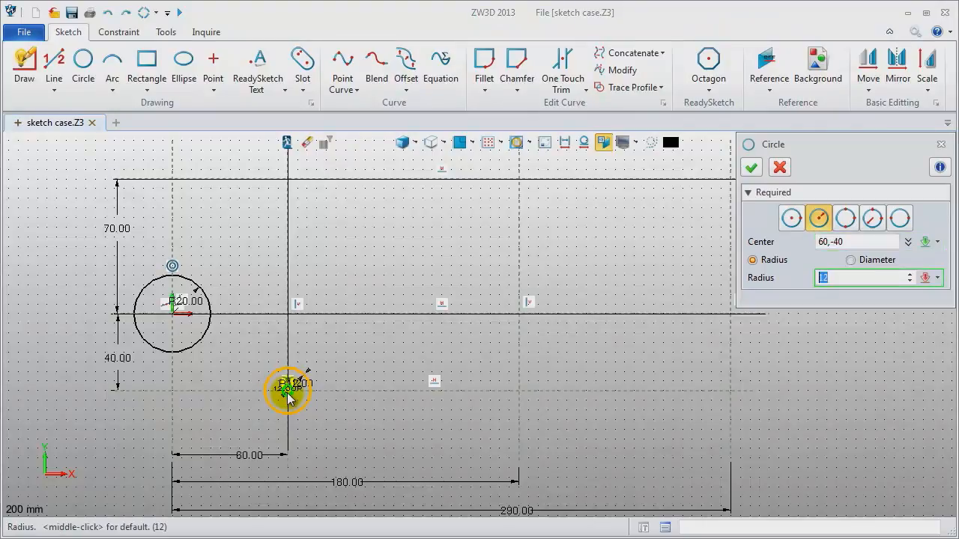
pyautogui.press('Return')
pyautogui.middleClick(374, 384)
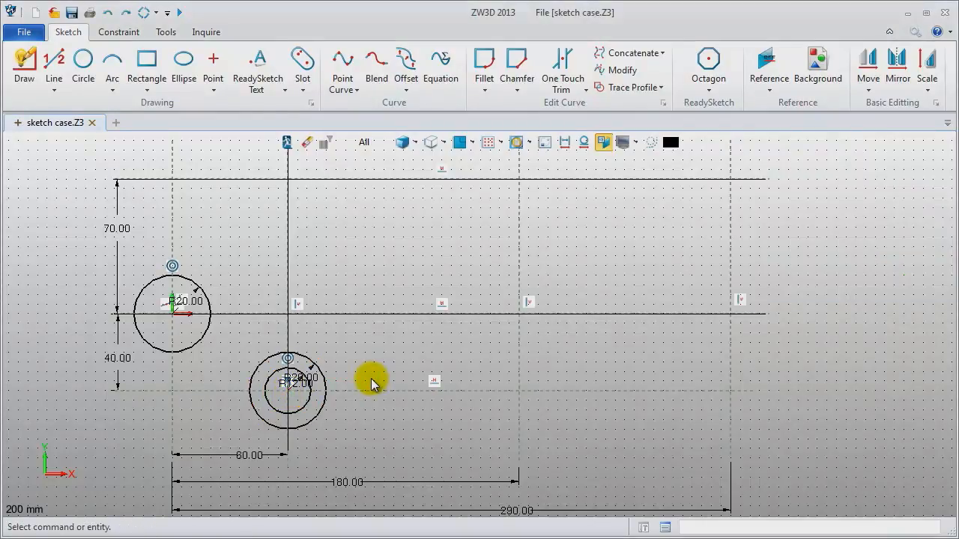
# - Draw two concentric circles of radius 12 mm and 24 mm where the fourth vertical and lowest horizontal reference lines cross
pyautogui.middleClick(373, 383)
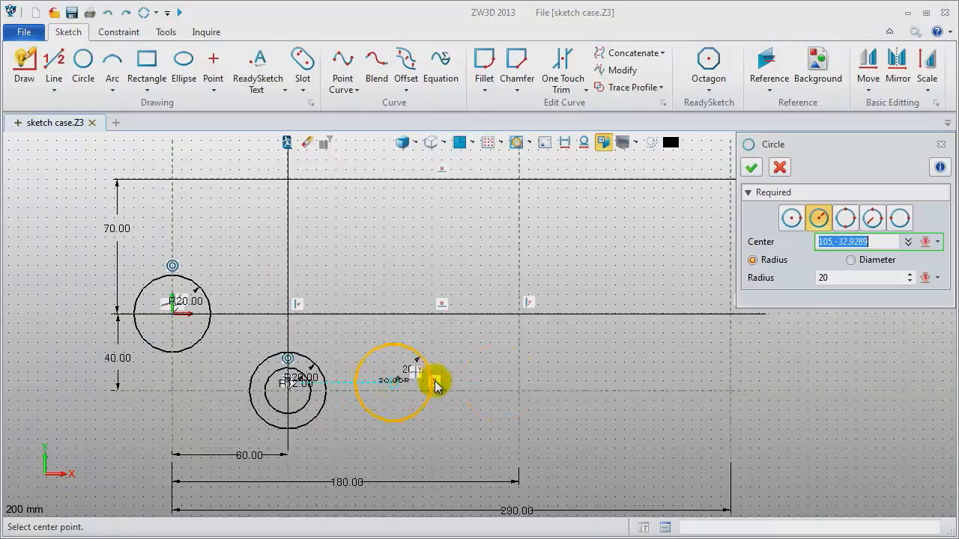
pyautogui.click(731, 398)
pyautogui.write('12')
pyautogui.press('Return')
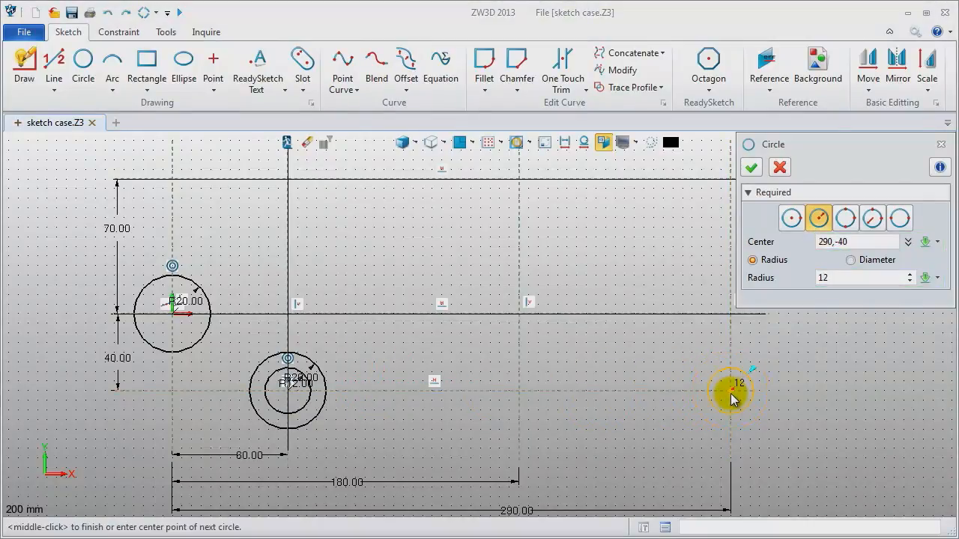
pyautogui.middleClick(732, 397)
pyautogui.middleClick(732, 399)
pyautogui.click(731, 396)
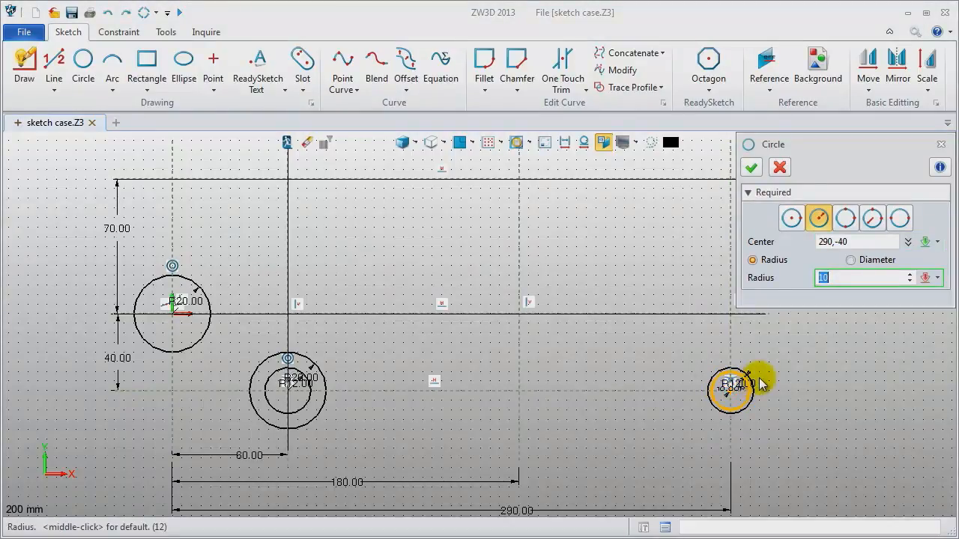
pyautogui.write('2')
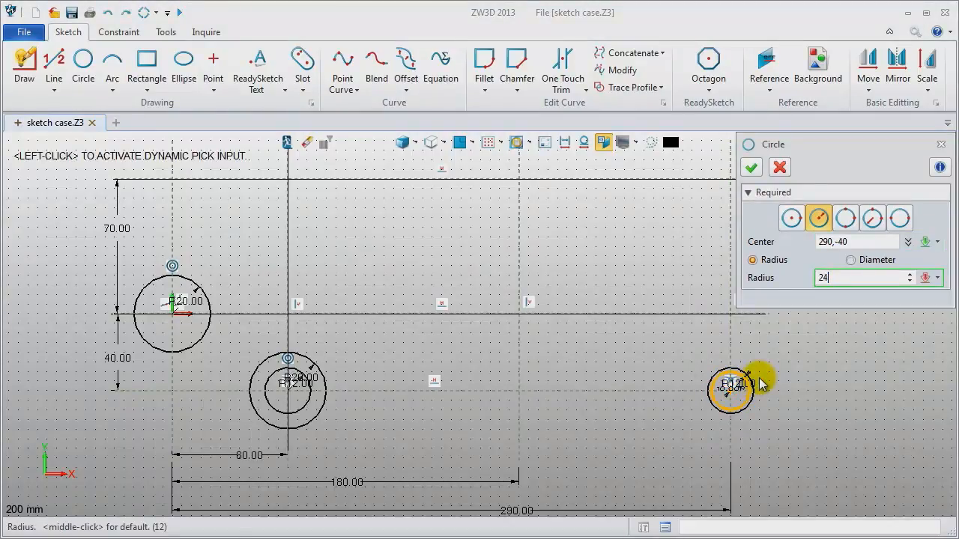
pyautogui.write('4')
pyautogui.press('Return')
pyautogui.middleClick(806, 399)
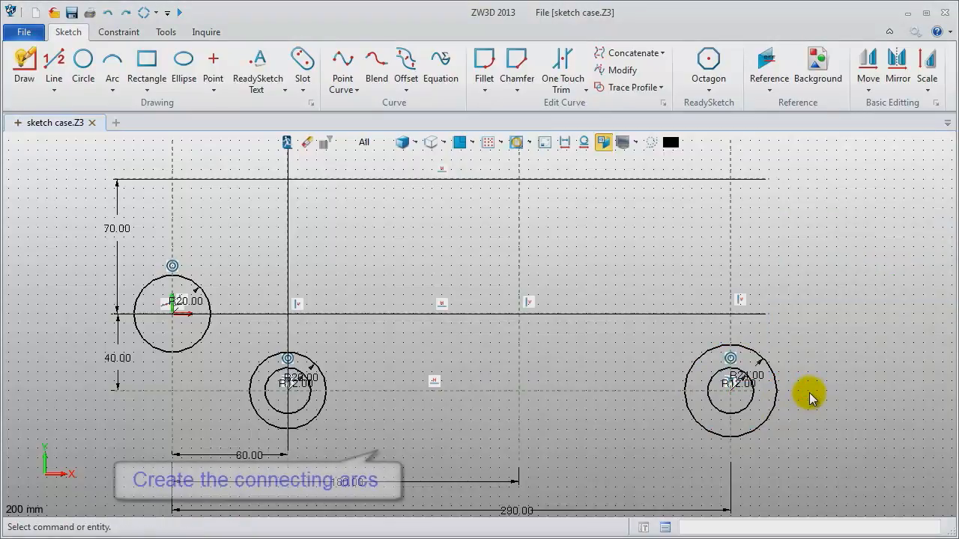
# - Draw a counter-clockwise arc centred on the origin with radius 40 mm, start angle about 103° and arc angle about 168°
pyautogui.click(110, 64)
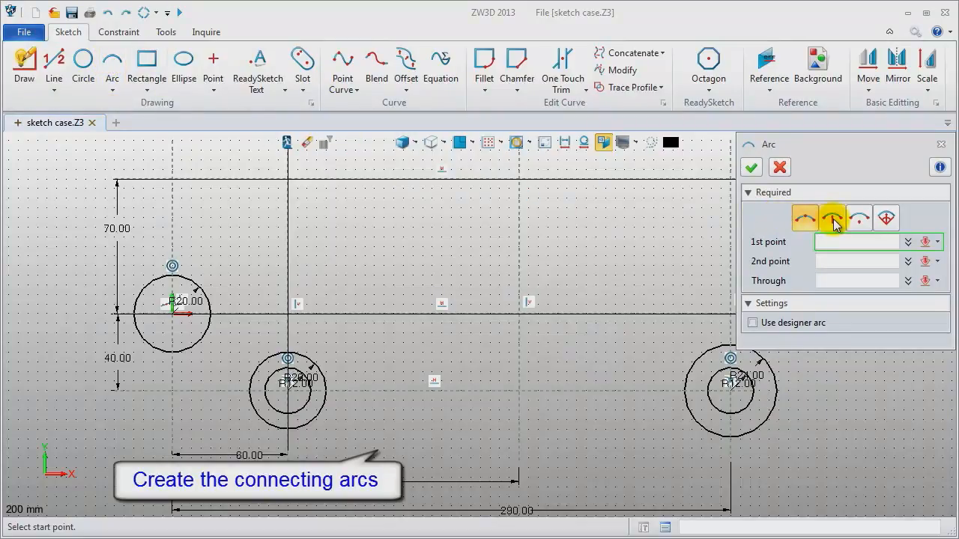
pyautogui.click(885, 218)
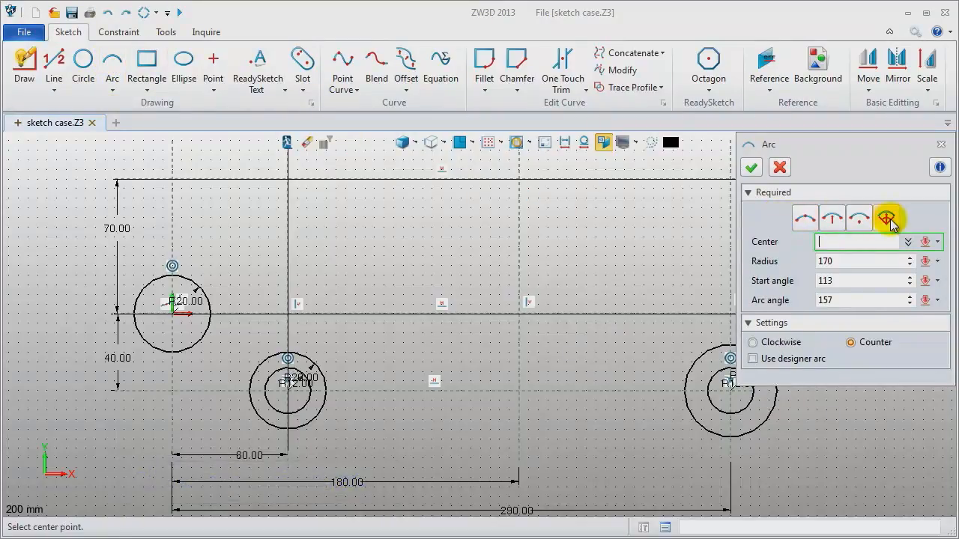
pyautogui.click(175, 315)
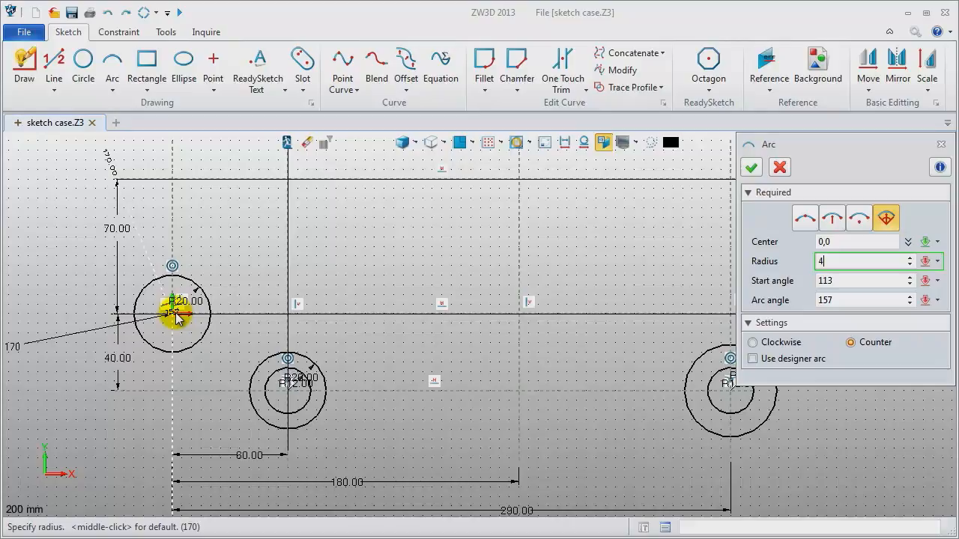
pyautogui.press('Return')
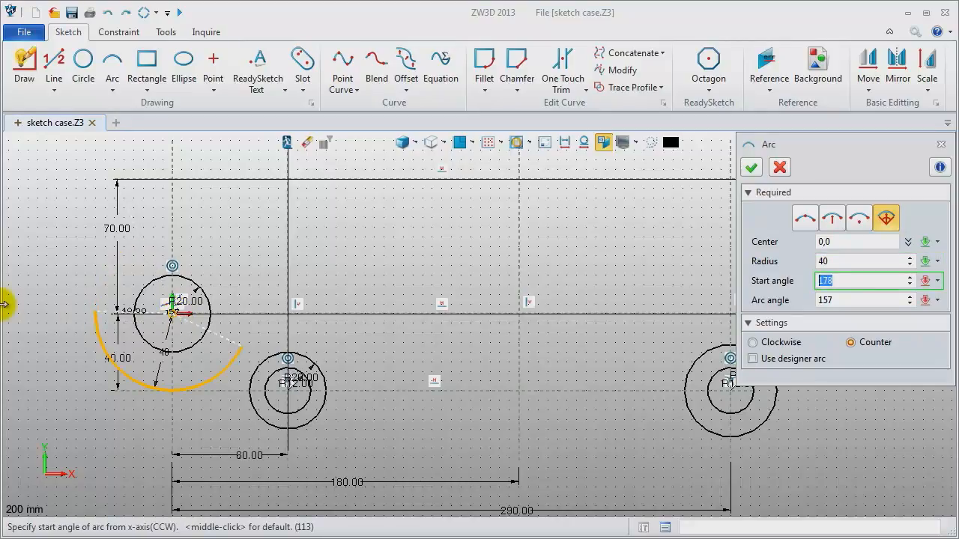
pyautogui.click(157, 247)
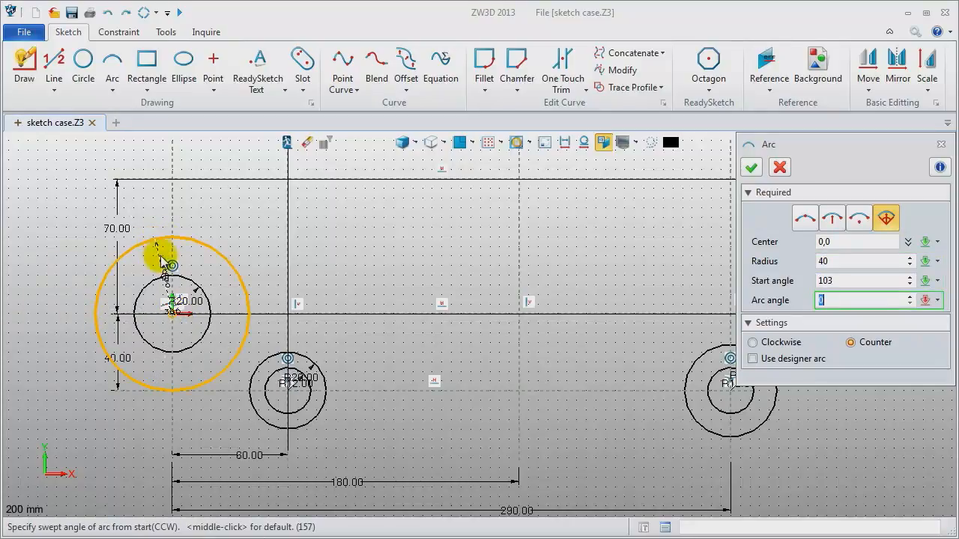
pyautogui.click(174, 396)
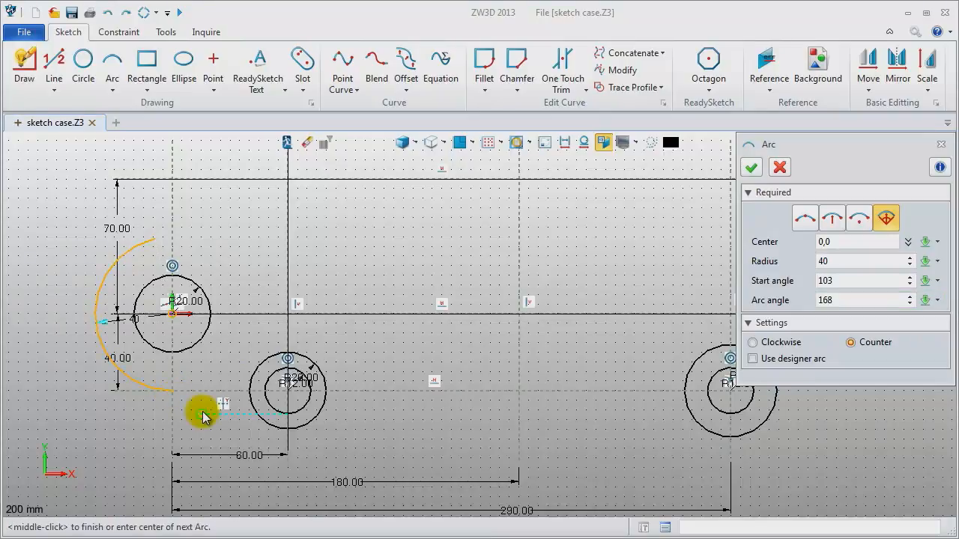
pyautogui.middleClick(200, 413)
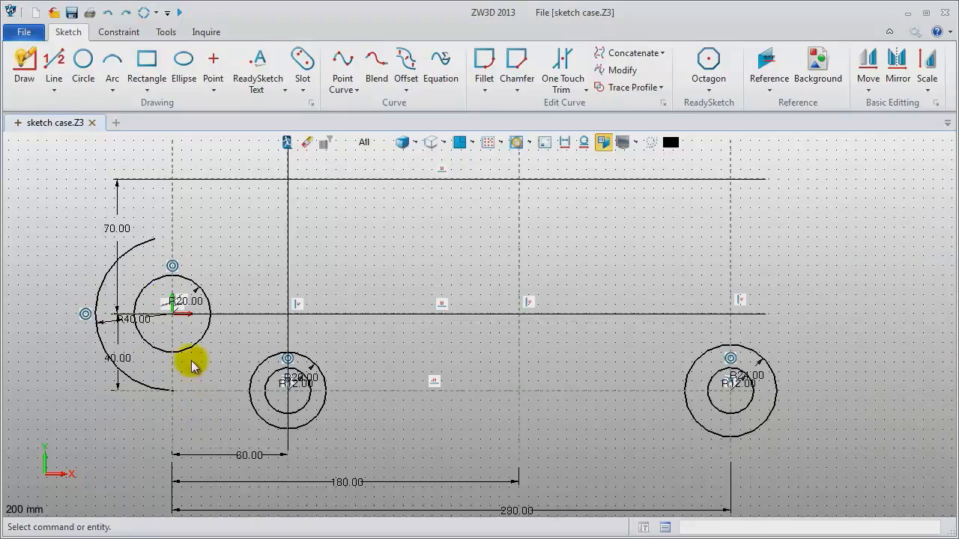
# - Draw a three-point arc from the 40 mm arc's upper end to the 24 mm circle's upper right side, passing through about 168,63
pyautogui.click(111, 66)
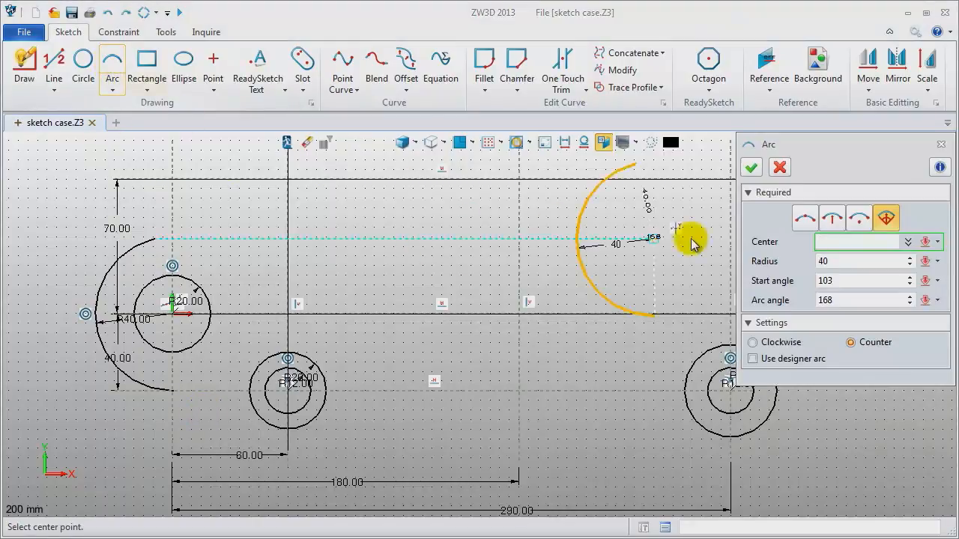
pyautogui.click(808, 222)
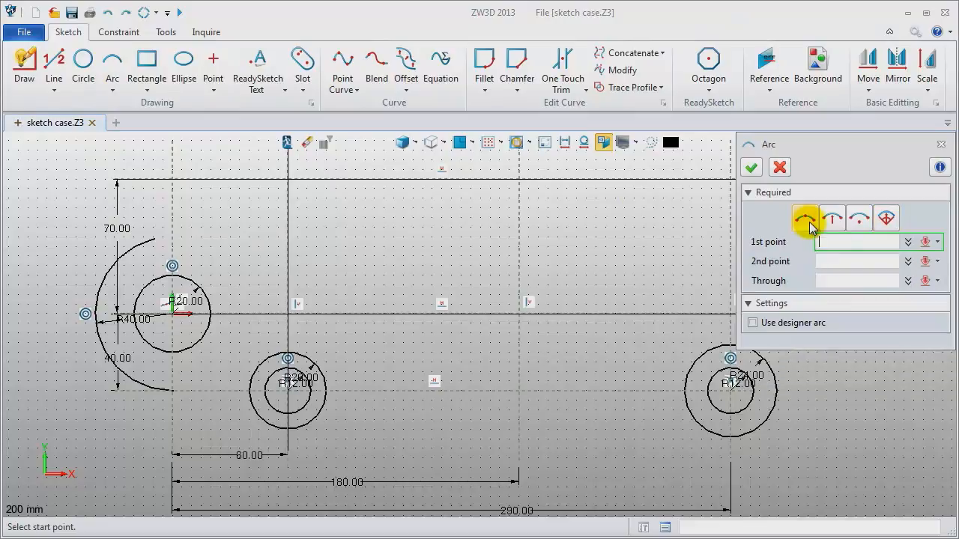
pyautogui.click(153, 238)
pyautogui.click(763, 361)
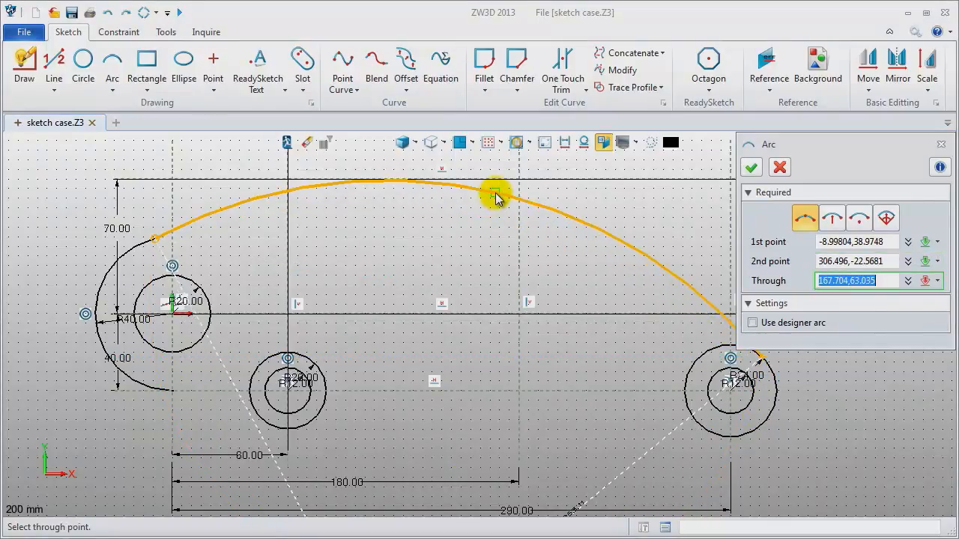
pyautogui.click(495, 195)
pyautogui.moveTo(453, 220); pyautogui.dragTo(396, 215, button='middle')
pyautogui.middleClick(395, 217)
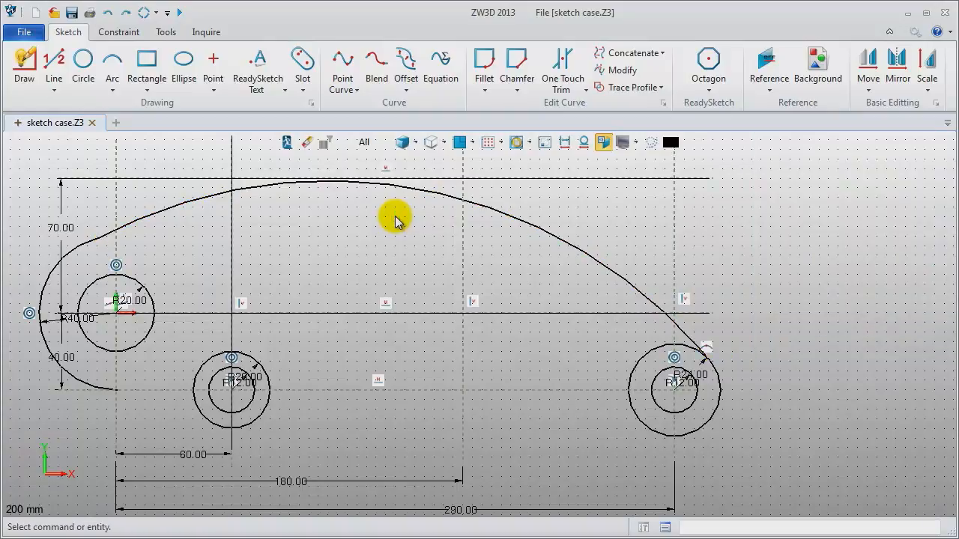
# - Draw a three-point arc from the 40 mm arc's lower end to 48,-56 on the lower-left 20 mm circle, passing through 25,-45
pyautogui.middleClick(395, 217)
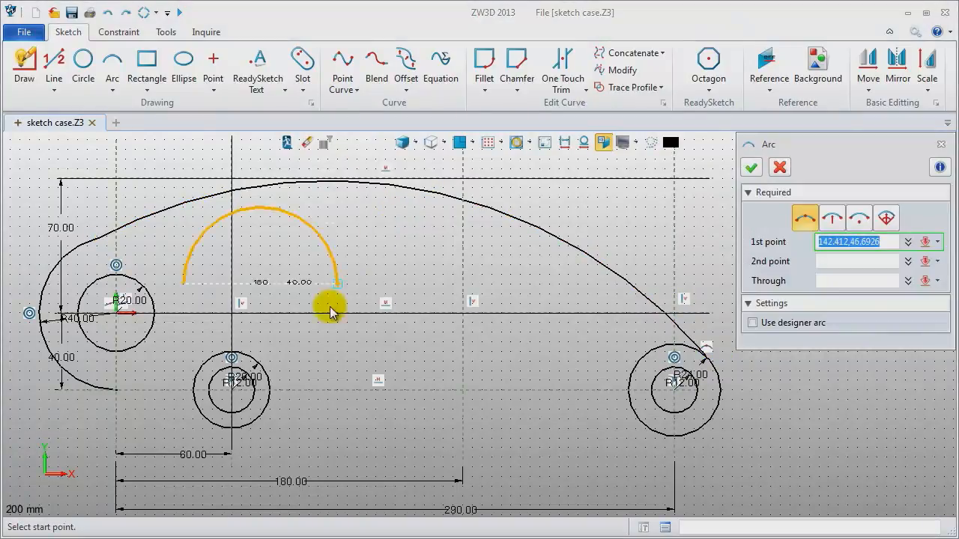
pyautogui.click(115, 388)
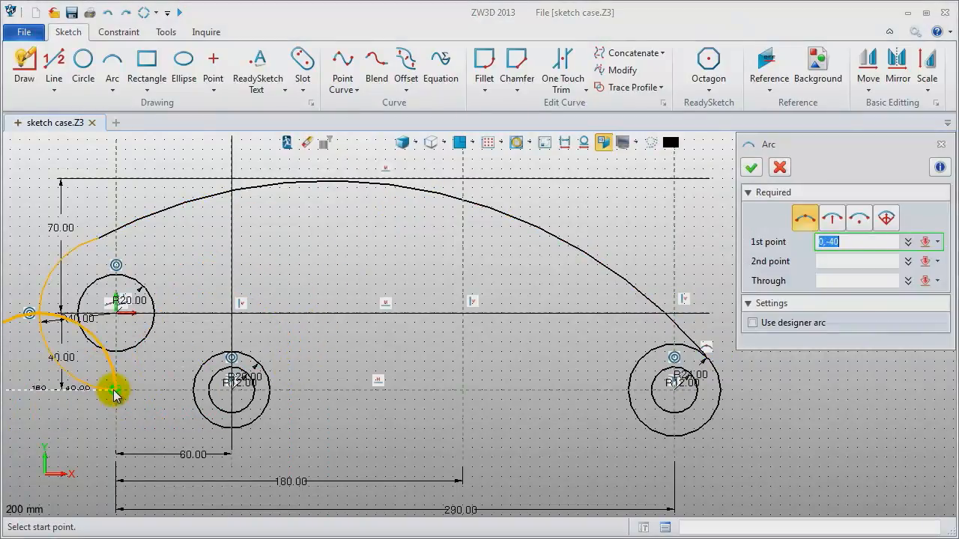
pyautogui.click(209, 423)
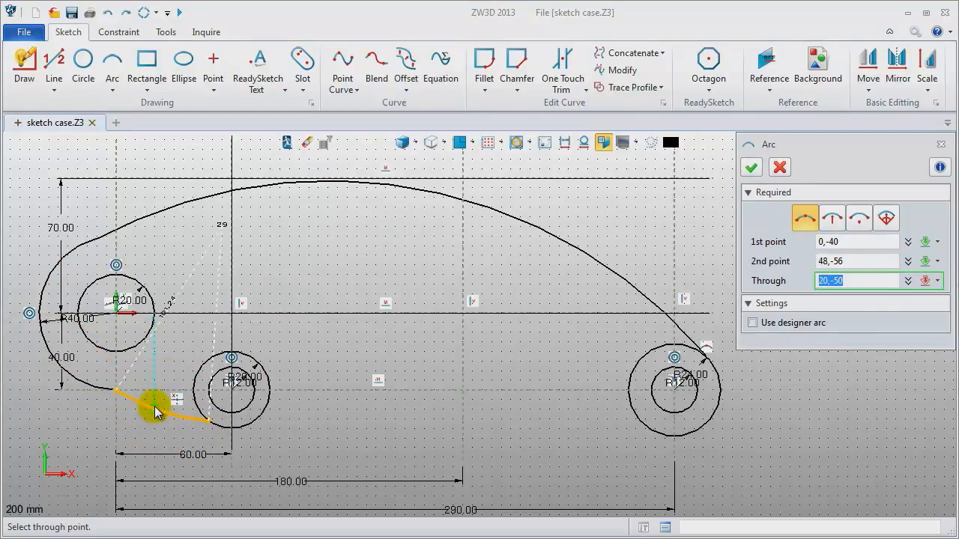
pyautogui.click(164, 409)
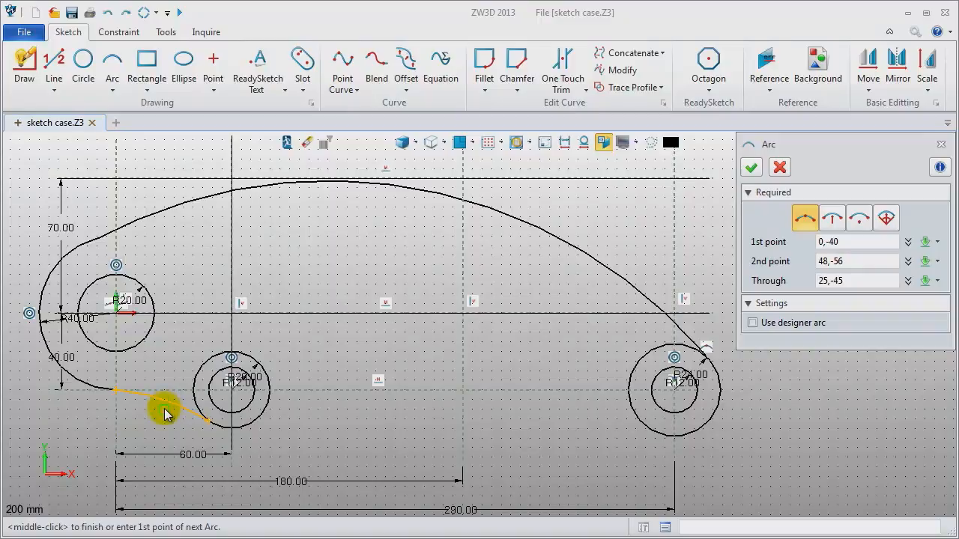
pyautogui.middleClick(165, 412)
# - Draw a two-point arc of radius 170 mm from about 111,-23 to 240,-23, bulging upward between the two lower hubs
pyautogui.middleClick(165, 412)
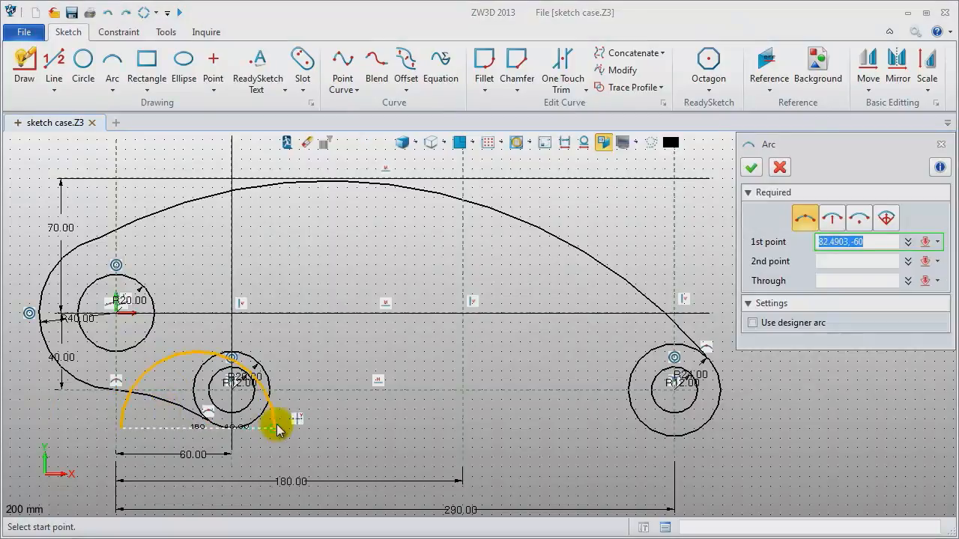
pyautogui.click(332, 359)
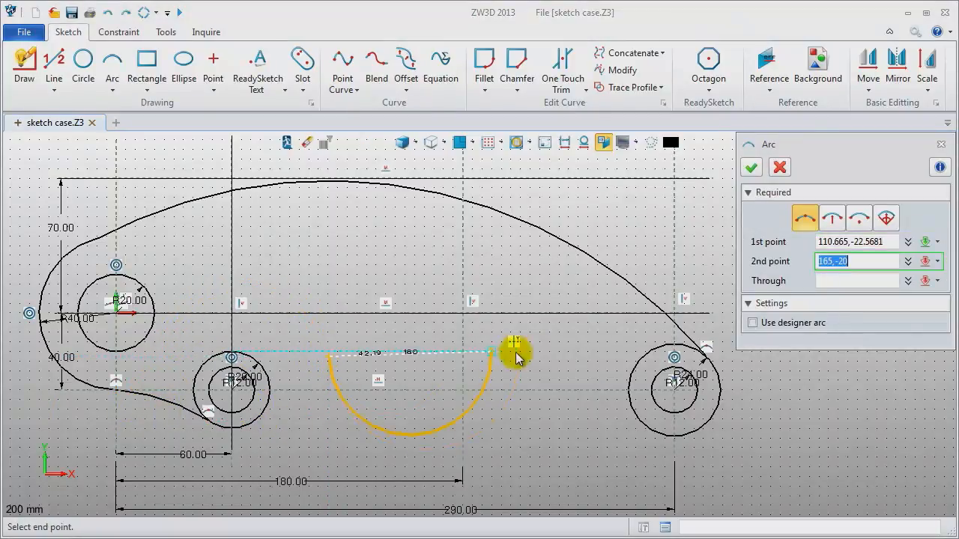
pyautogui.click(833, 218)
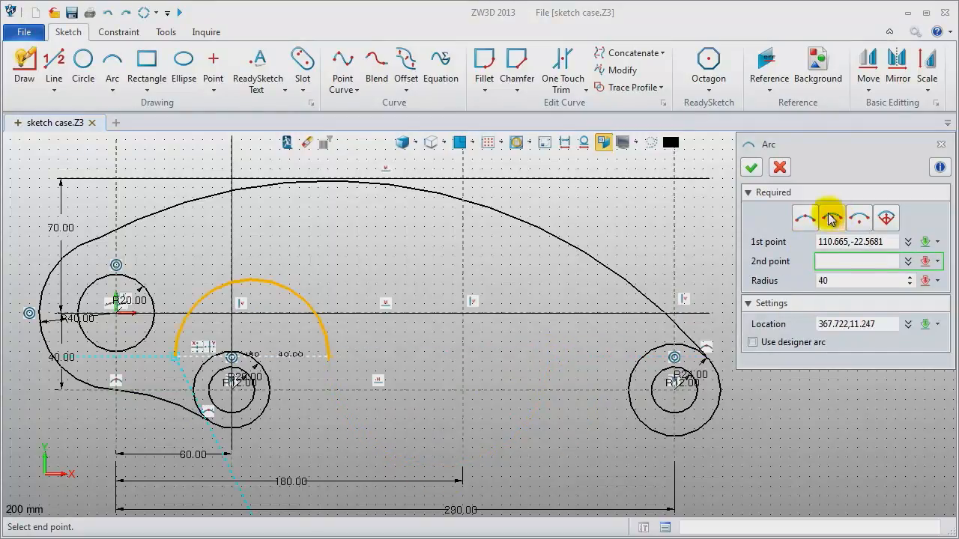
pyautogui.click(578, 359)
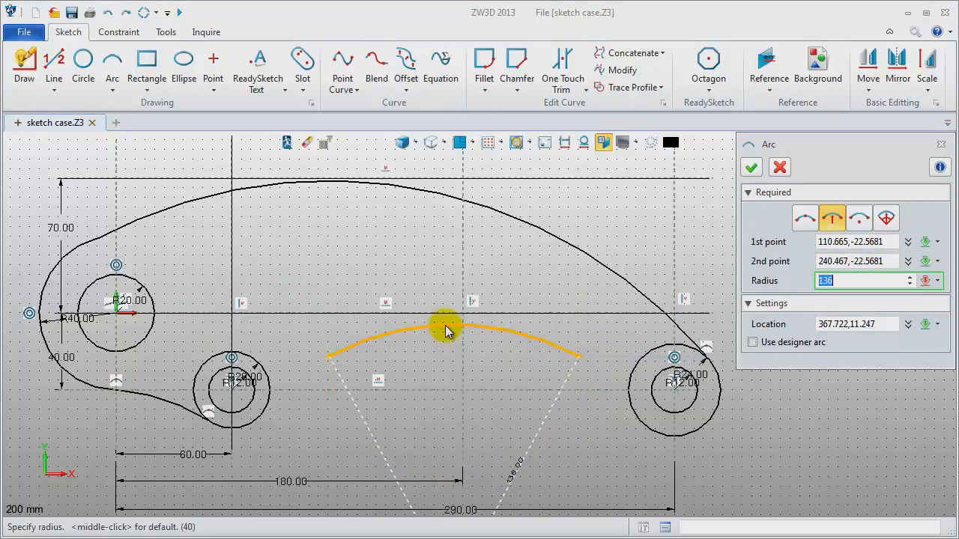
pyautogui.click(439, 335)
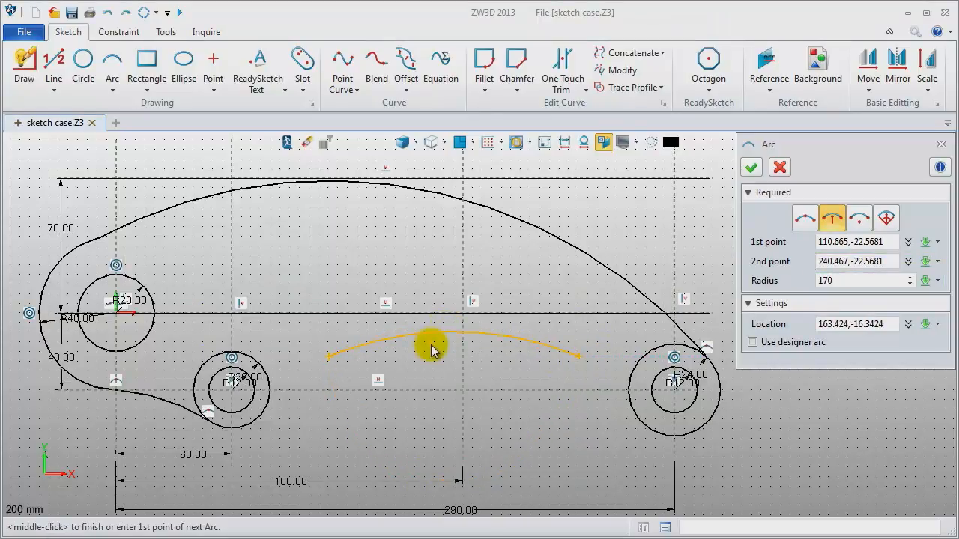
pyautogui.middleClick(432, 350)
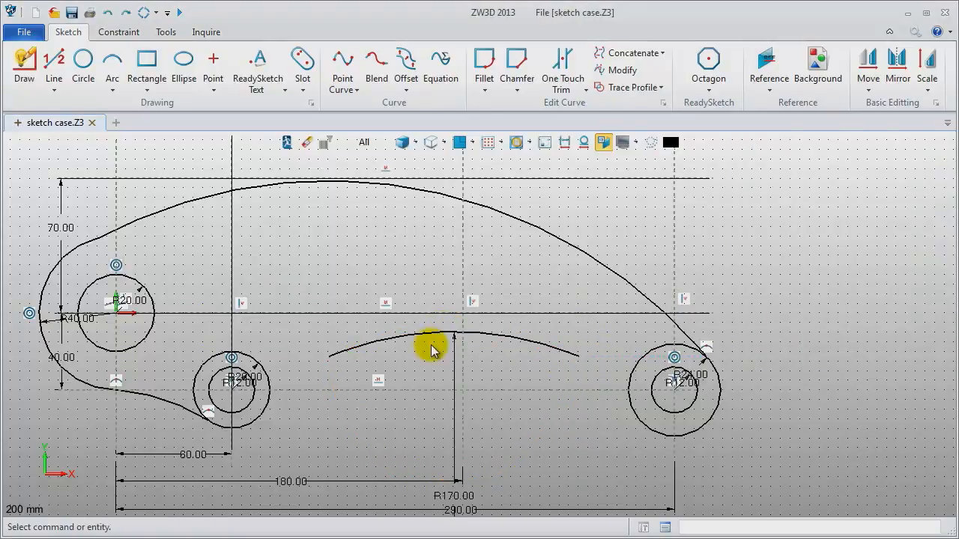
# - Draw a three-point arc from the 170 mm arc's right end to about 268,-49 on the 24 mm circle's lower left side
pyautogui.middleClick(509, 356)
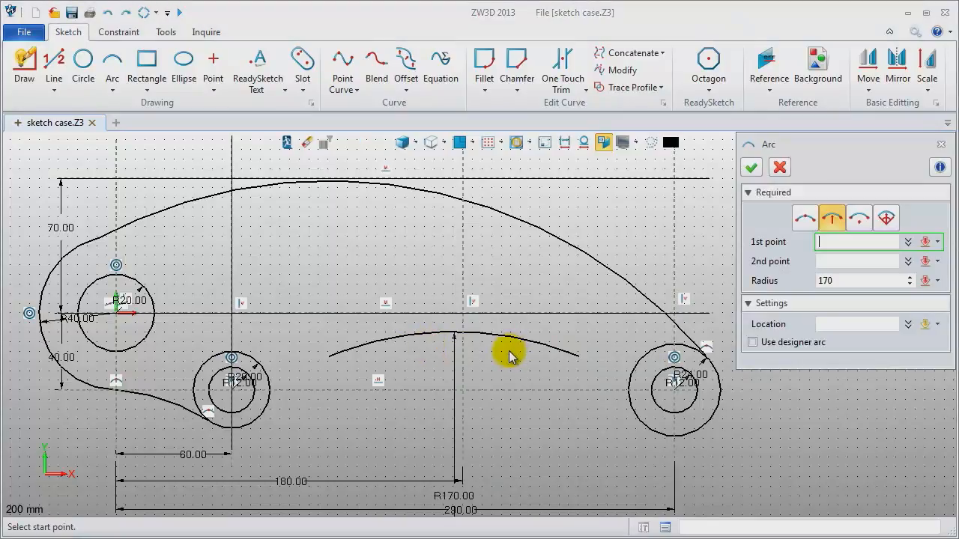
pyautogui.click(811, 217)
pyautogui.click(575, 360)
pyautogui.click(629, 407)
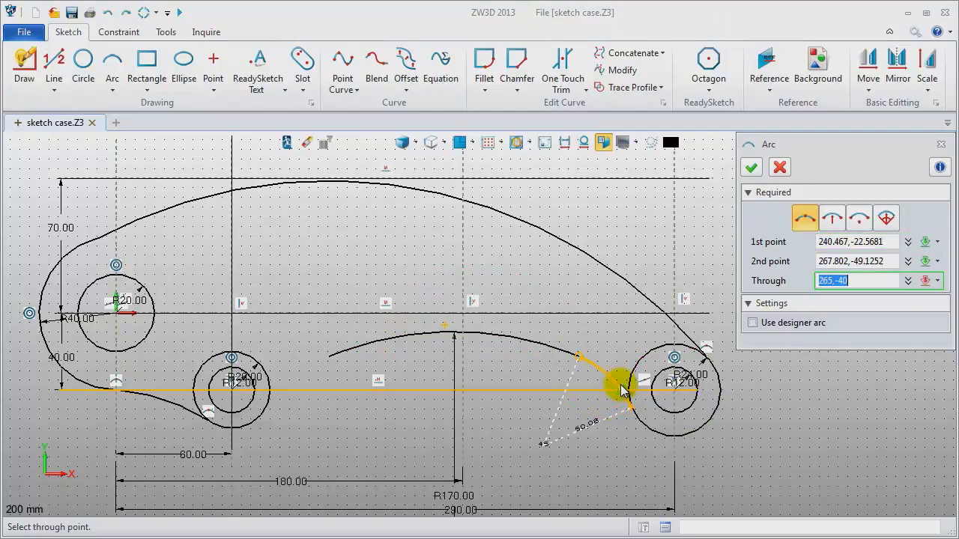
pyautogui.click(613, 384)
pyautogui.middleClick(552, 387)
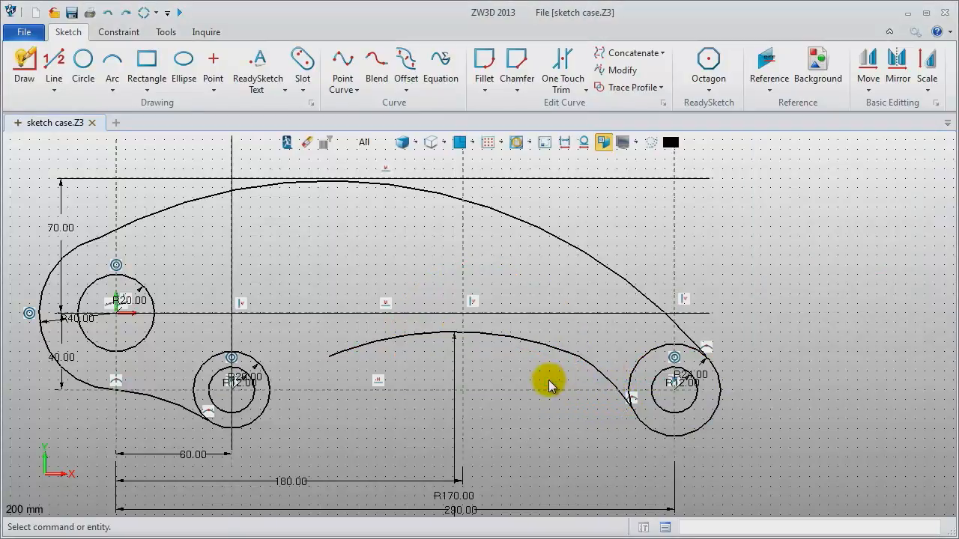
# - Draw a three-point arc from the 170 mm arc's left end to 76,-52 on the 20 mm circle around the lower-left hole
pyautogui.middleClick(524, 377)
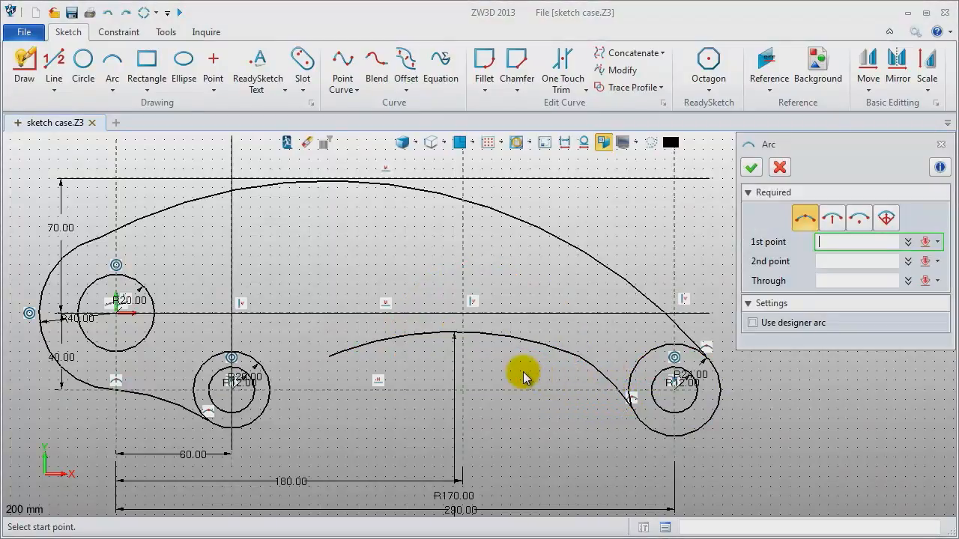
pyautogui.click(330, 358)
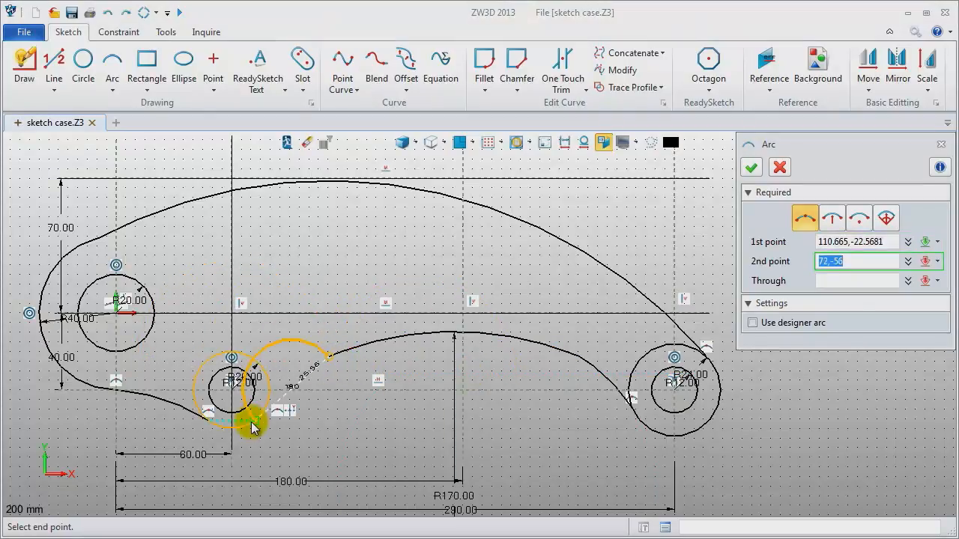
pyautogui.click(259, 413)
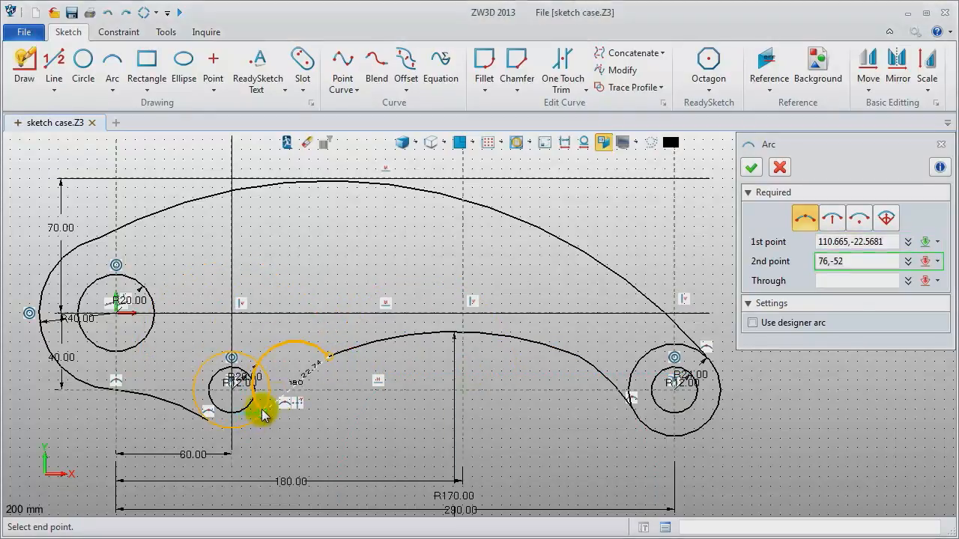
pyautogui.click(298, 379)
pyautogui.middleClick(291, 353)
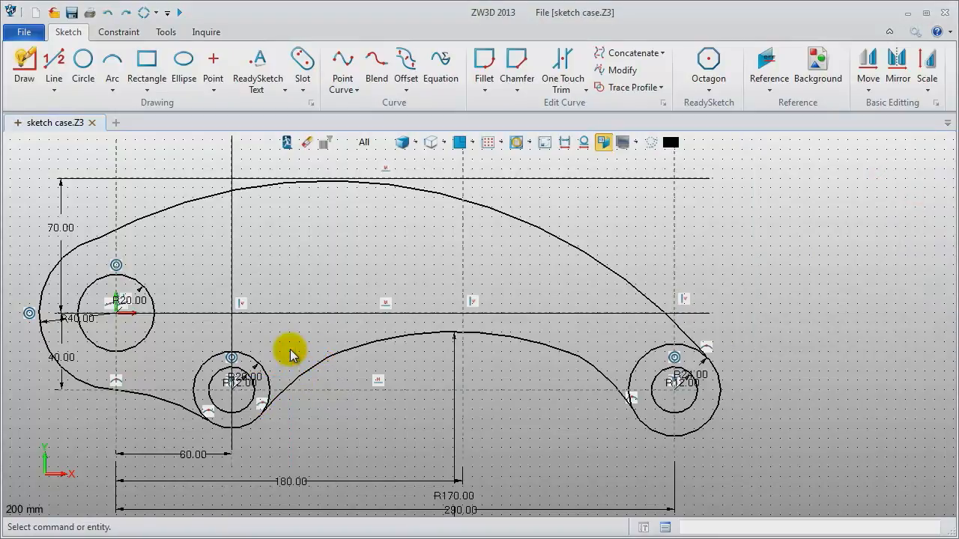
# - Trim away the upper and left portions of the 24 mm circle between the two arcs that meet it, using One Touch Trim
pyautogui.click(583, 89)
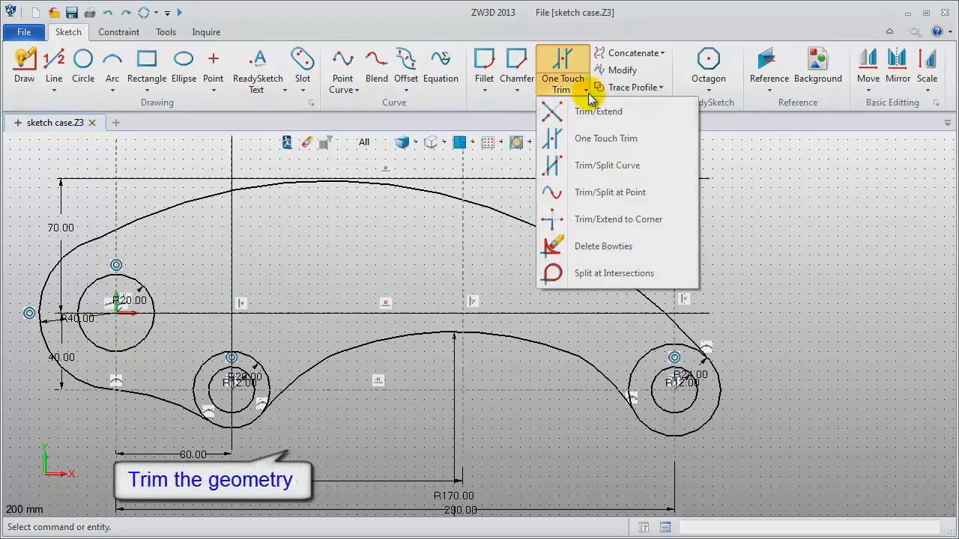
pyautogui.click(599, 139)
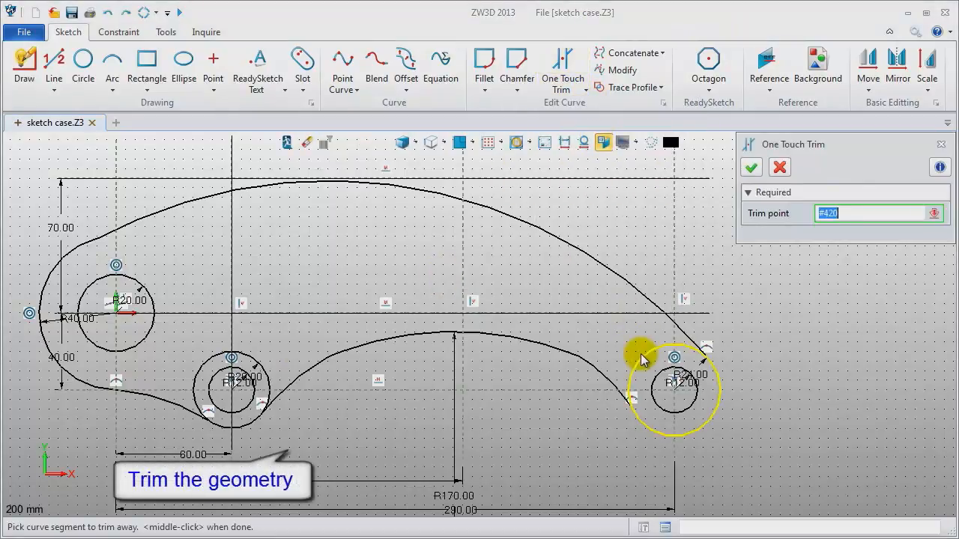
pyautogui.click(670, 346)
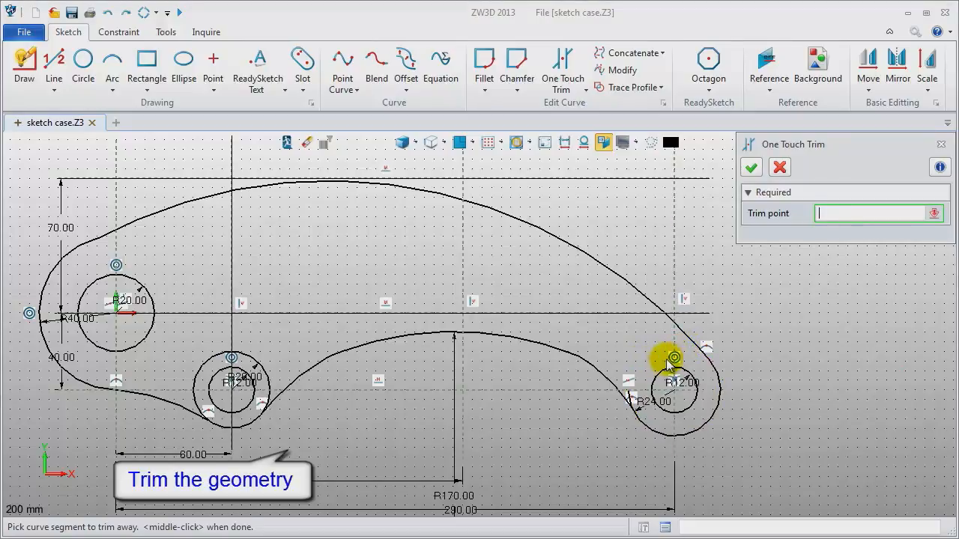
pyautogui.click(629, 389)
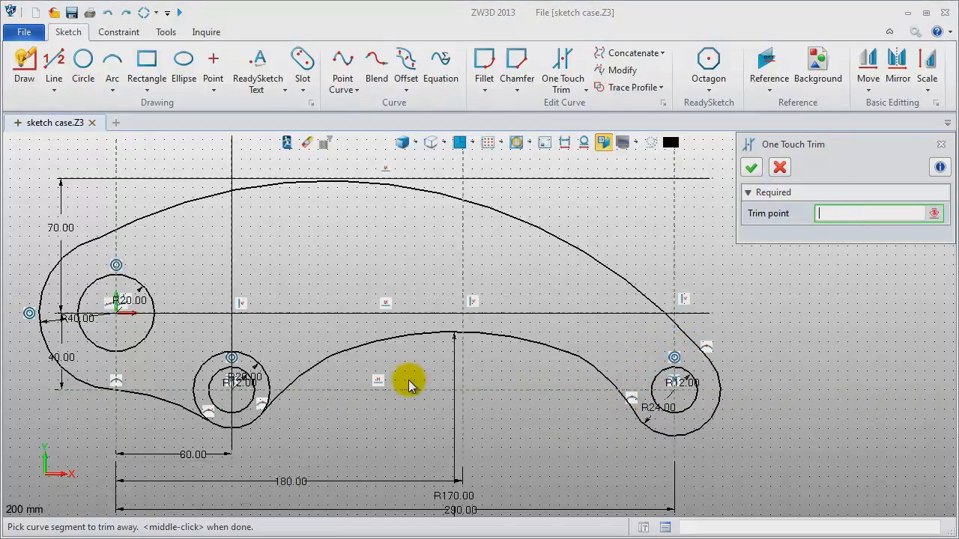
# - Trim away the upper part of the 20 mm circle around the lower-left hole, keeping only the bottom between the adjoining arcs
pyautogui.click(271, 392)
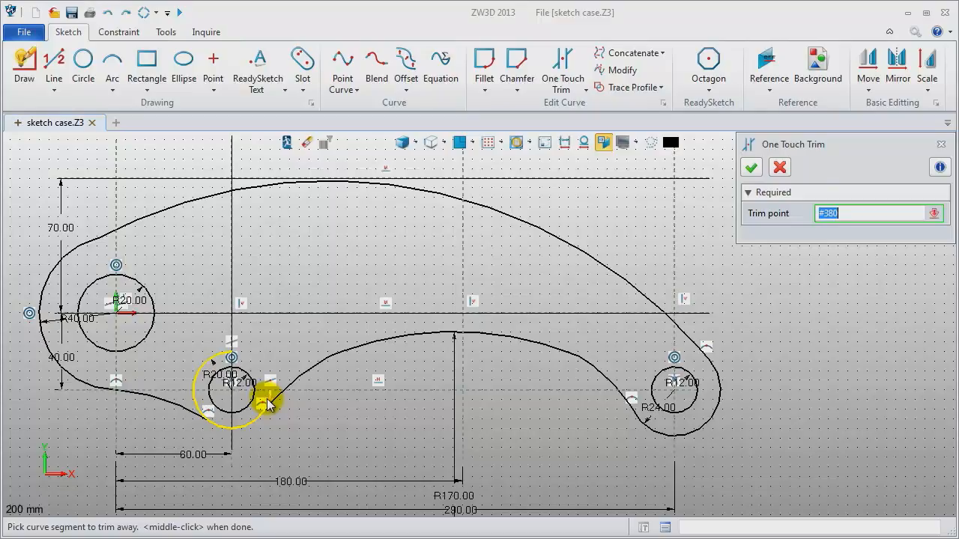
pyautogui.click(269, 400)
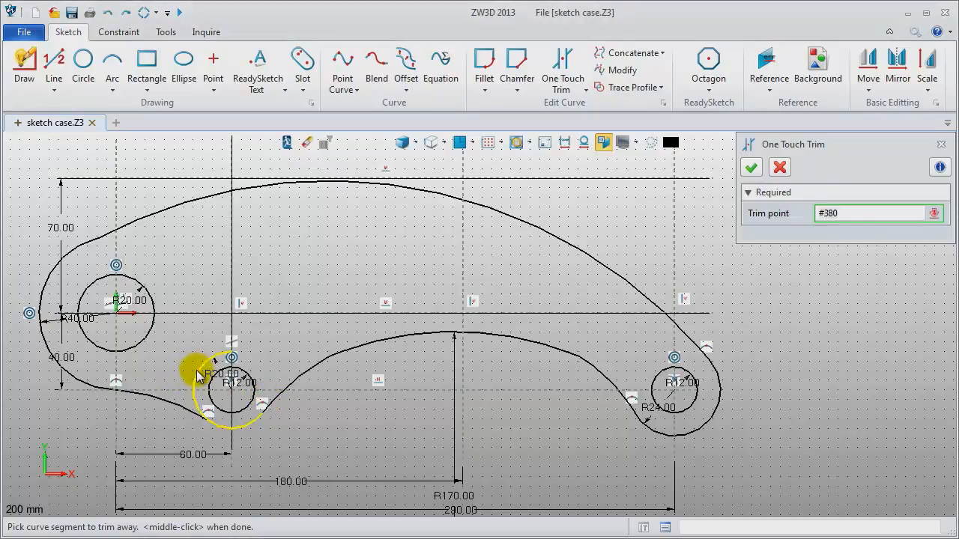
pyautogui.click(193, 395)
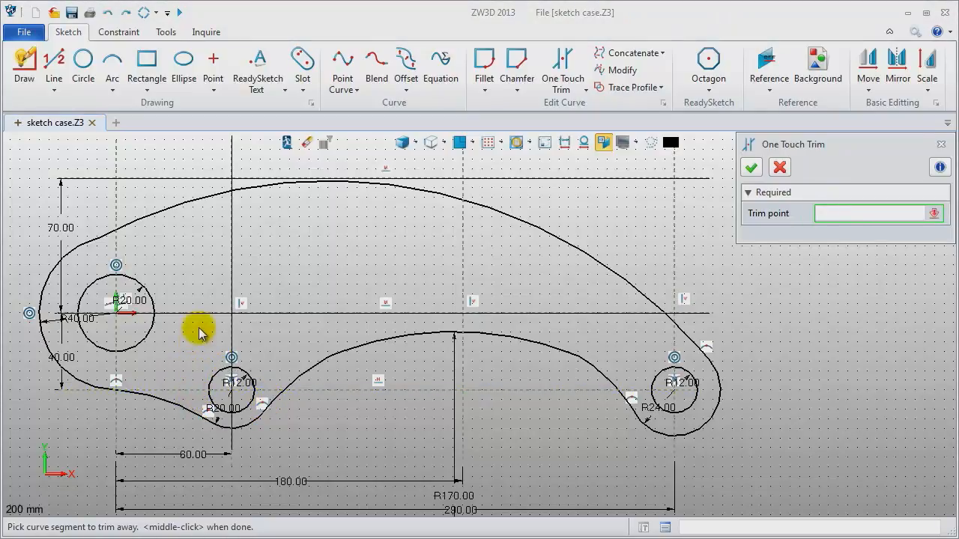
pyautogui.click(941, 145)
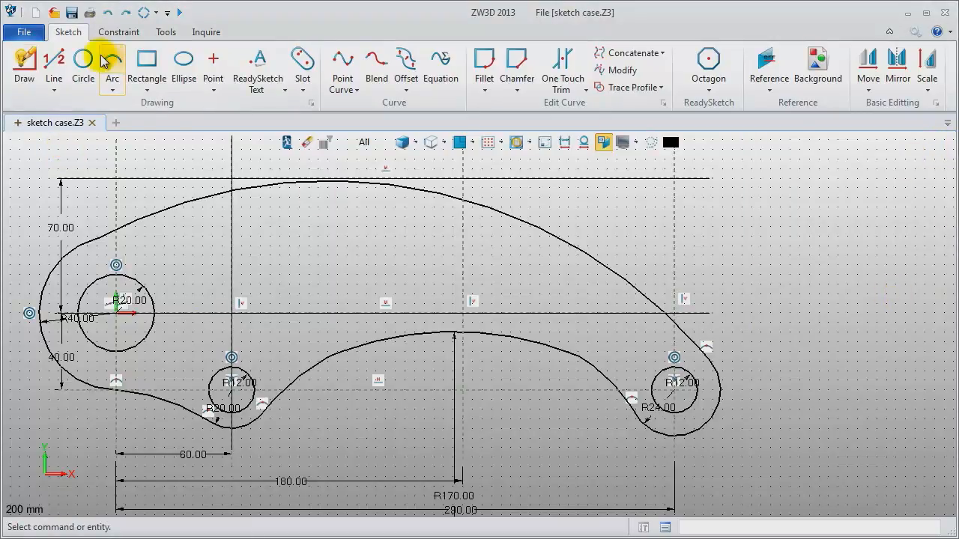
# - Constrain the large upper arc tangent to the 40 mm arc and to the uppermost horizontal reference line
pyautogui.click(118, 31)
pyautogui.click(35, 68)
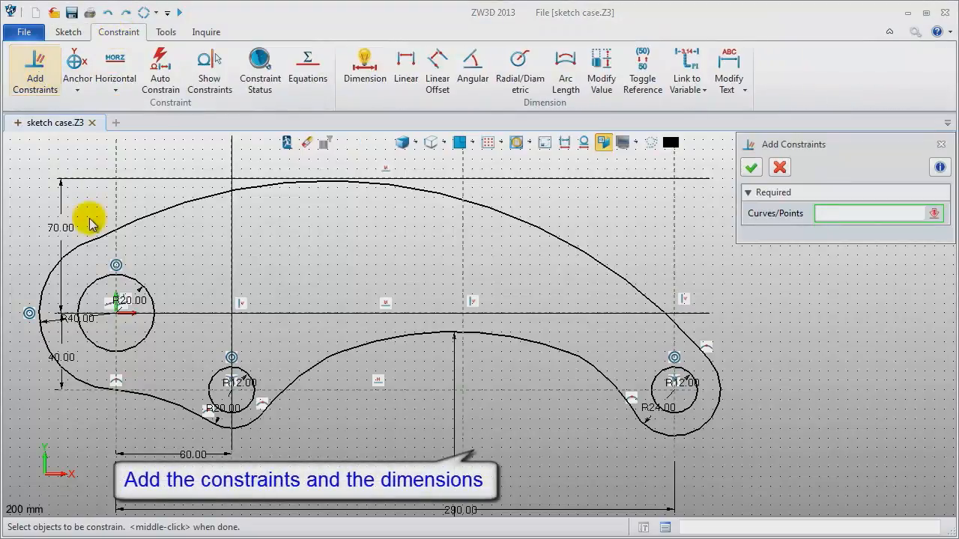
pyautogui.click(135, 223)
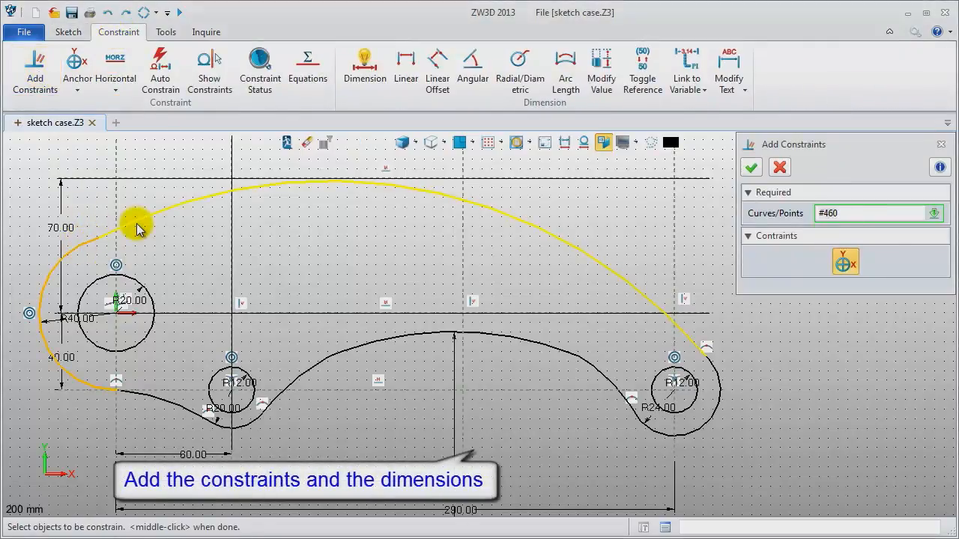
pyautogui.click(136, 224)
pyautogui.middleClick(207, 236)
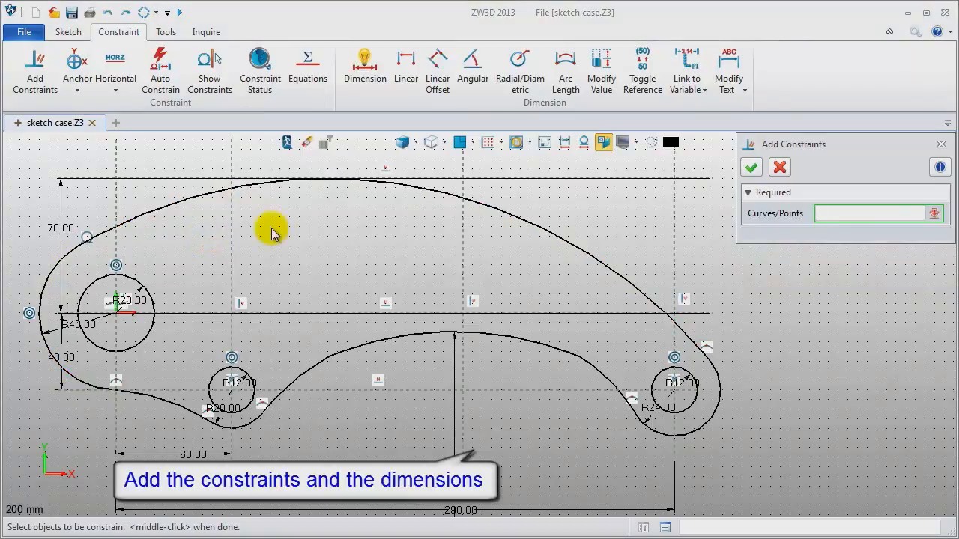
pyautogui.click(424, 178)
pyautogui.click(429, 189)
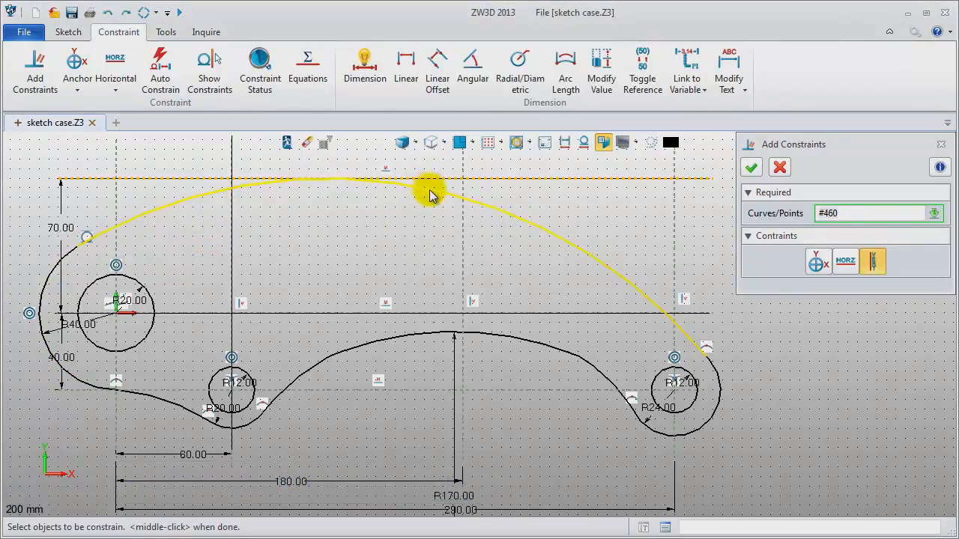
pyautogui.middleClick(400, 217)
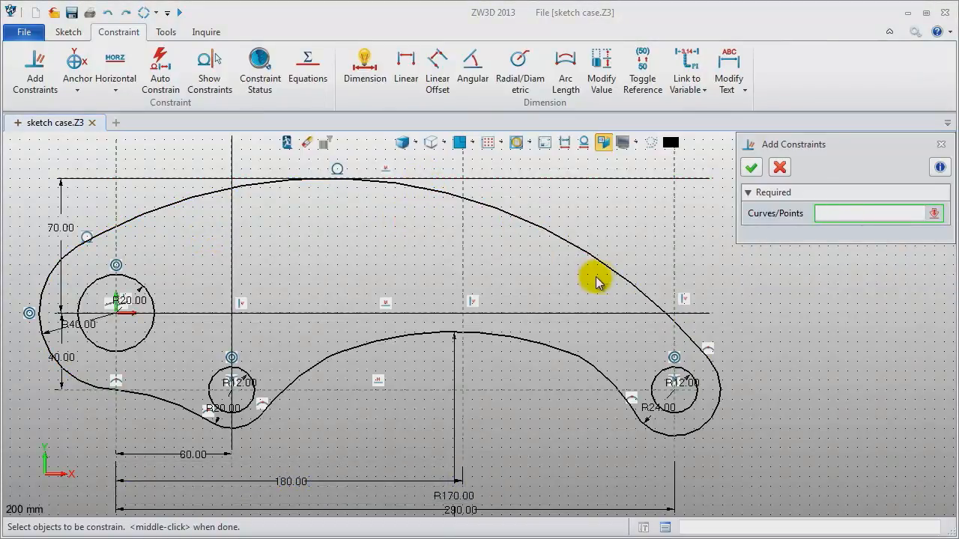
# - Constrain the 24 mm arc tangent to the large upper arc and to the connecting arc on its left
pyautogui.click(620, 273)
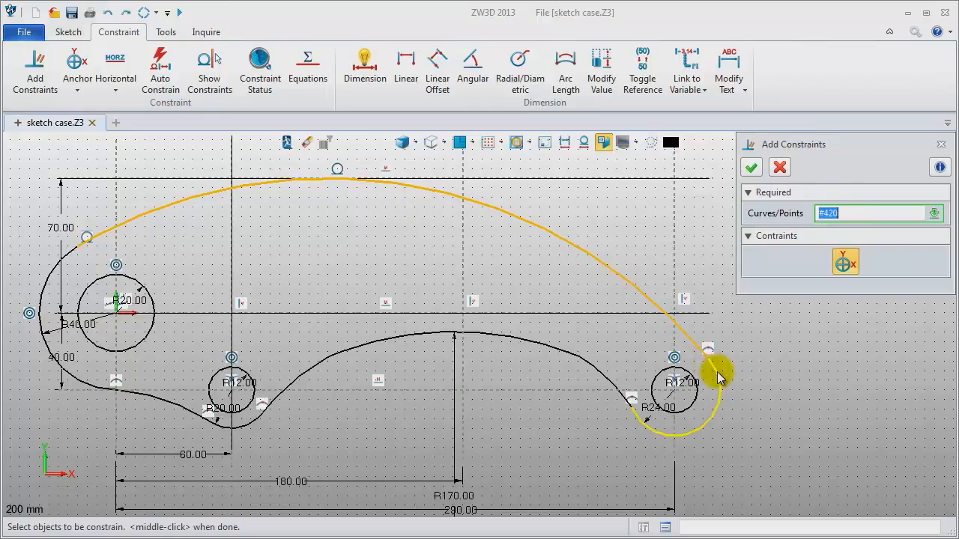
pyautogui.click(717, 376)
pyautogui.middleClick(749, 352)
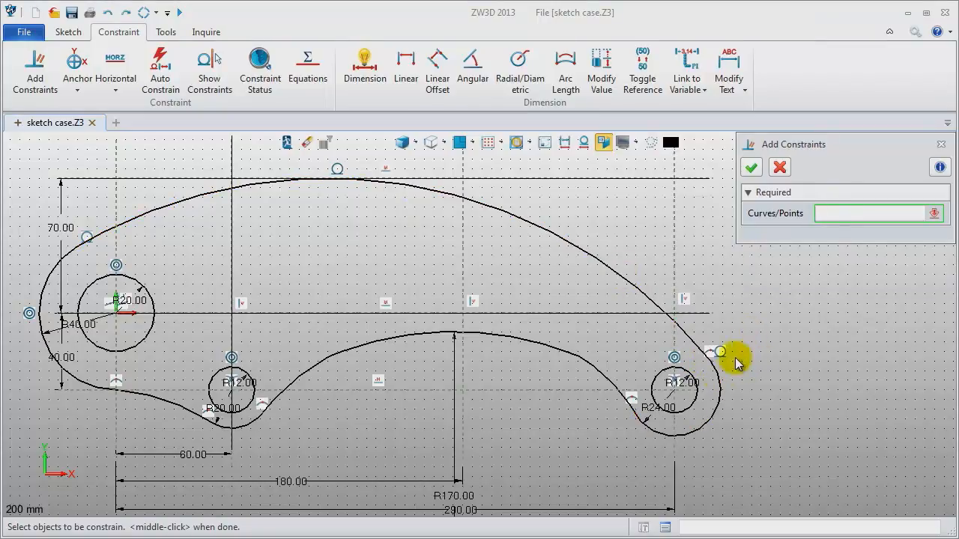
pyautogui.click(663, 429)
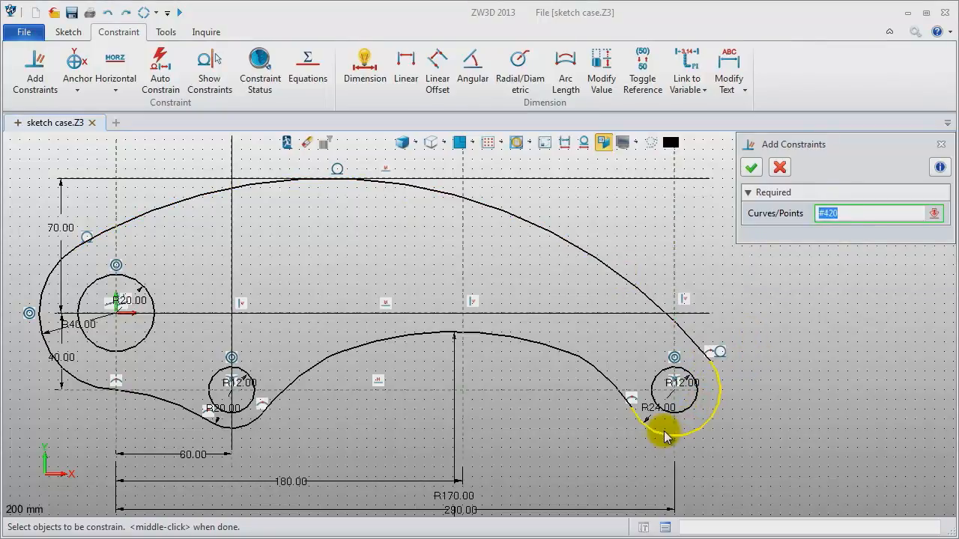
pyautogui.click(593, 374)
pyautogui.middleClick(567, 428)
# - Constrain the 170 mm arc tangent to the right connecting arc and to the horizontal reference line through the origin
pyautogui.click(598, 377)
pyautogui.click(561, 352)
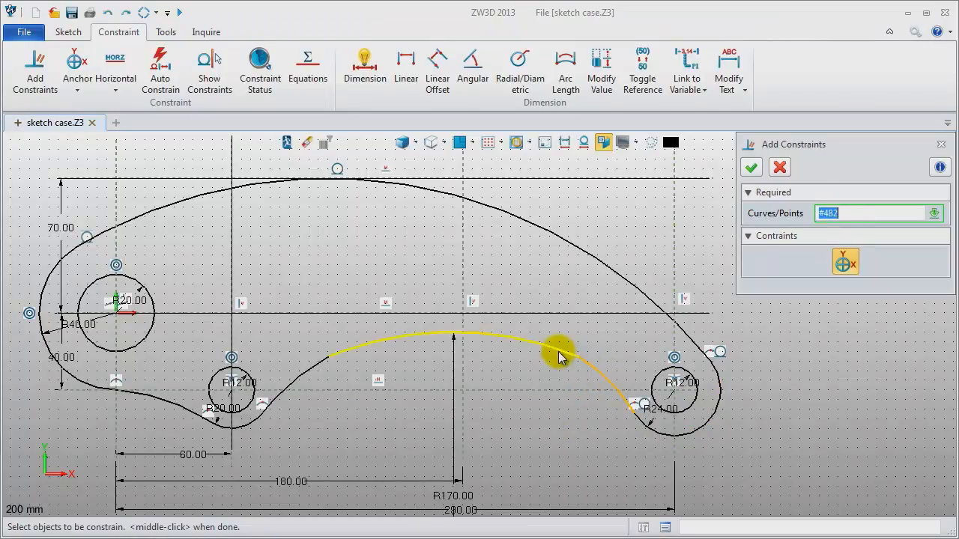
pyautogui.middleClick(517, 377)
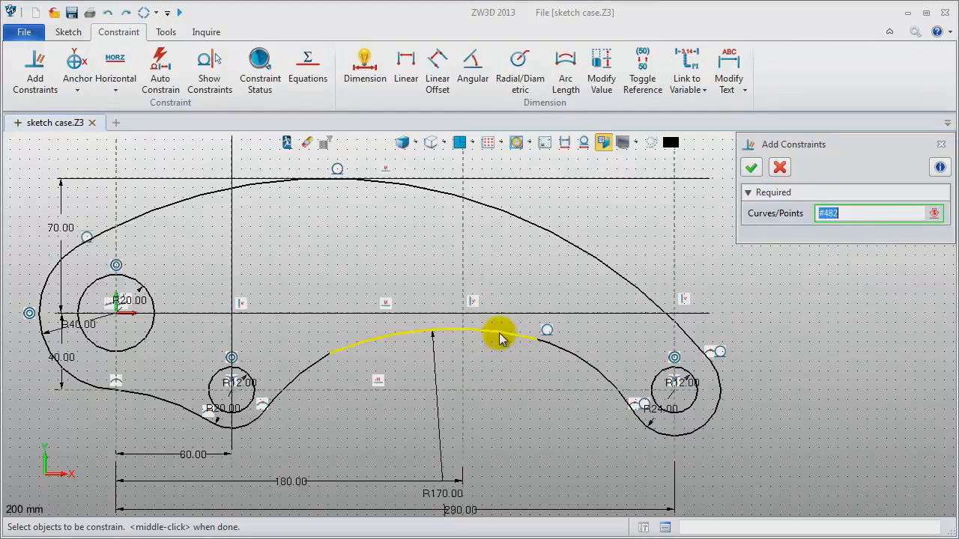
pyautogui.click(500, 337)
pyautogui.click(491, 316)
pyautogui.middleClick(496, 368)
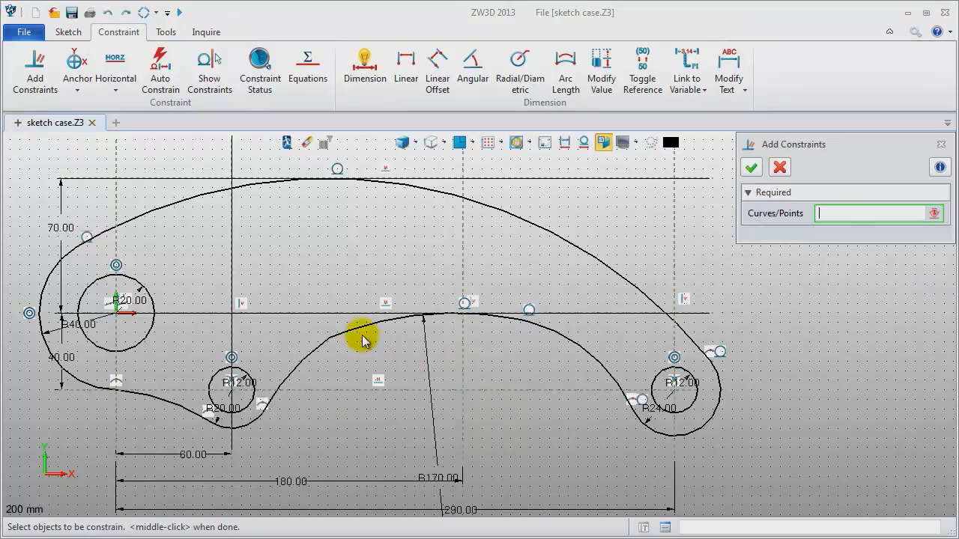
# - Constrain the left connecting arc tangent to the 170 mm arc and to the 20 mm arc around the lower-left hole
pyautogui.click(352, 335)
pyautogui.click(305, 363)
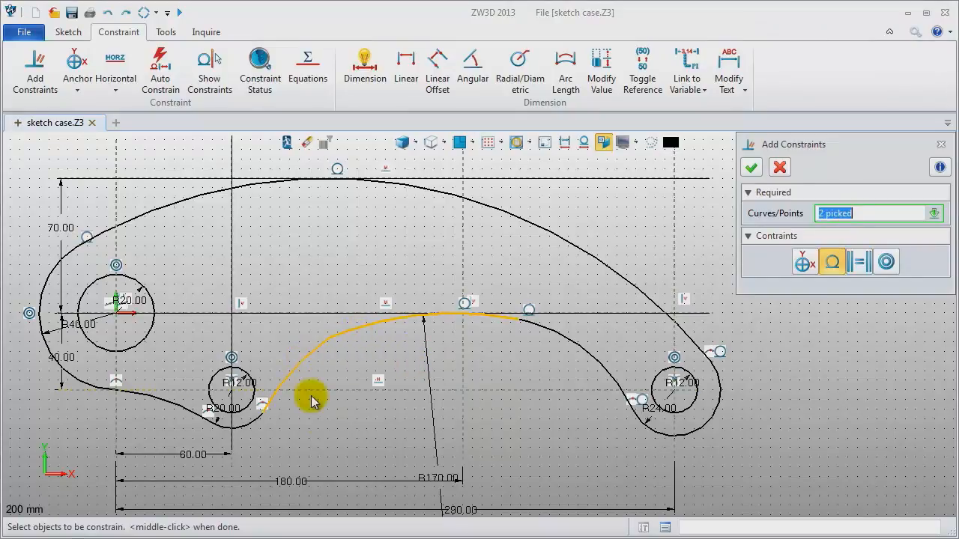
pyautogui.middleClick(317, 423)
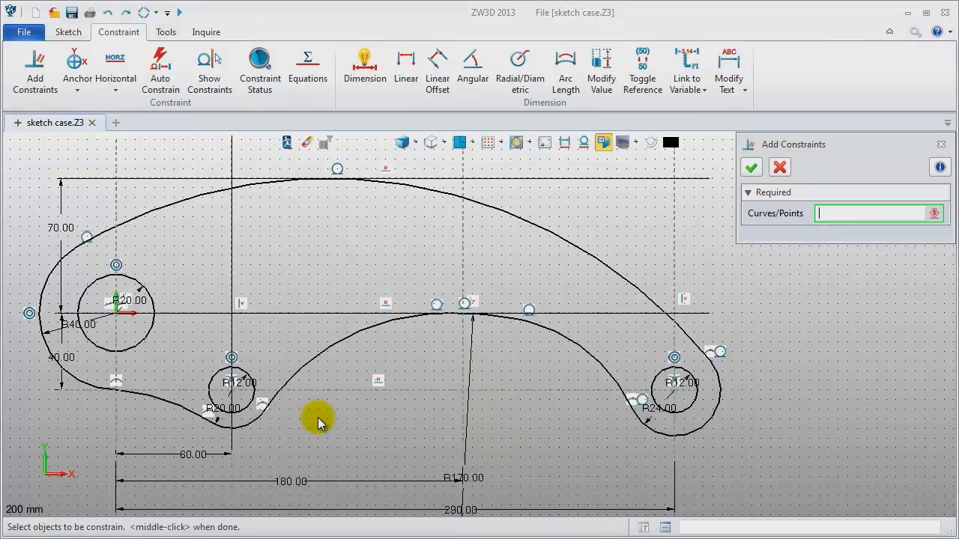
pyautogui.click(275, 393)
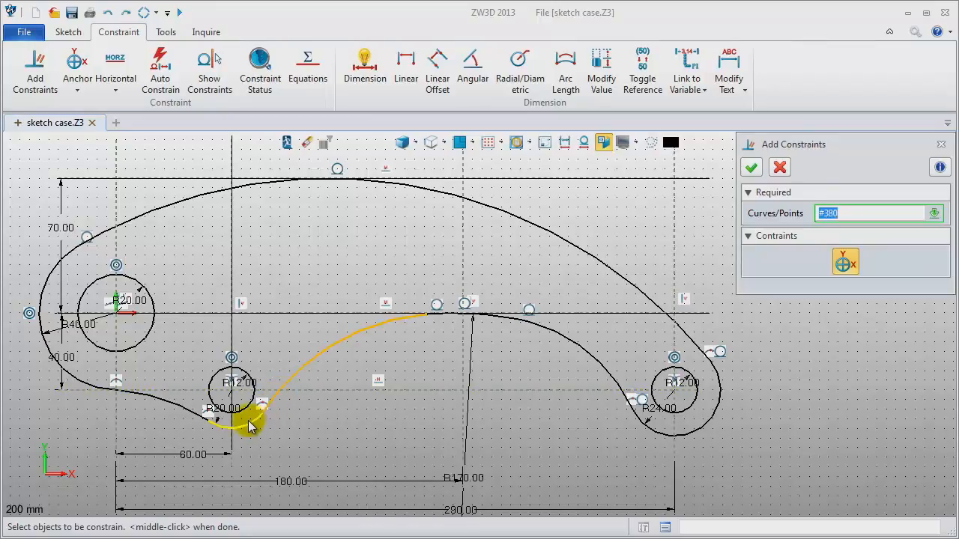
pyautogui.click(249, 426)
pyautogui.middleClick(294, 426)
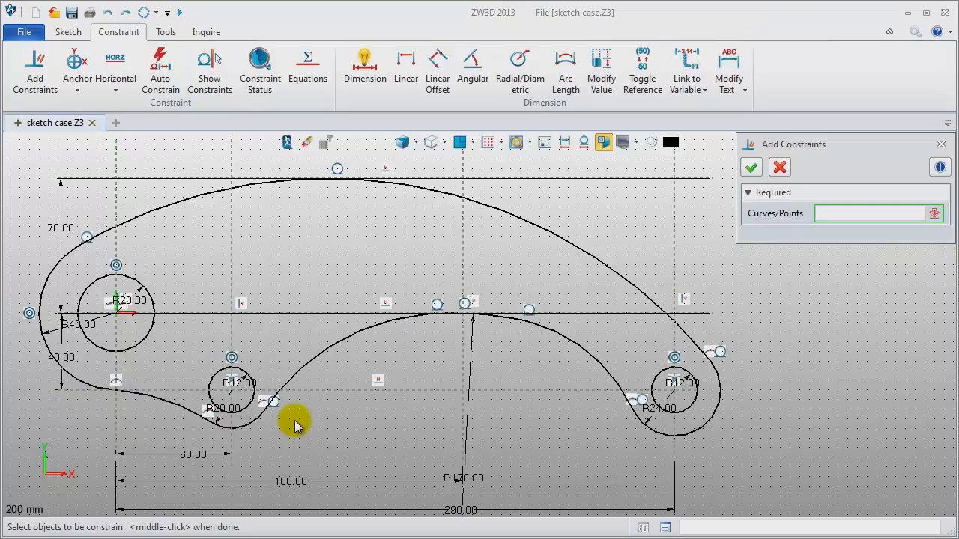
# - Constrain the lower-left connecting arc tangent to the 20 mm arc around the small hole and to the 40 mm arc
pyautogui.click(253, 422)
pyautogui.click(188, 409)
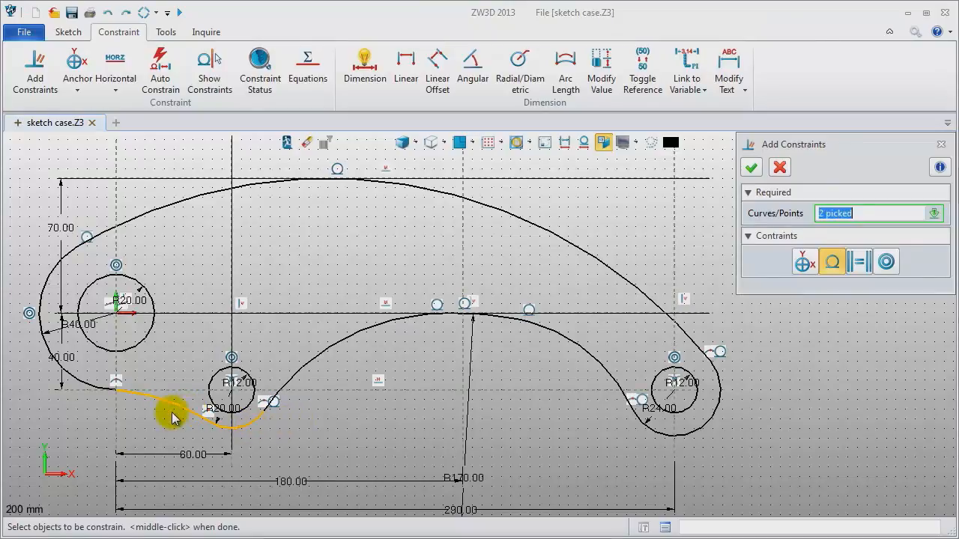
pyautogui.middleClick(165, 420)
pyautogui.click(155, 405)
pyautogui.click(79, 379)
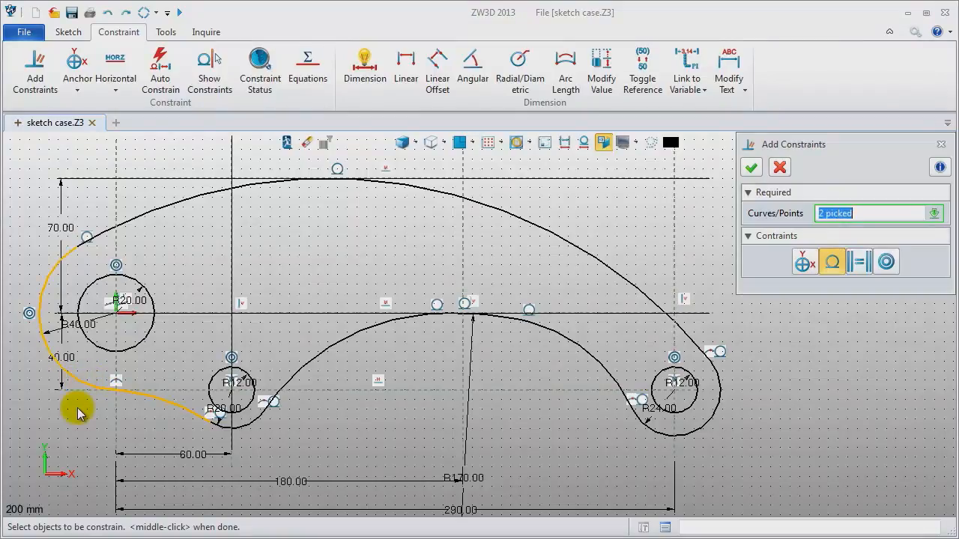
pyautogui.middleClick(80, 414)
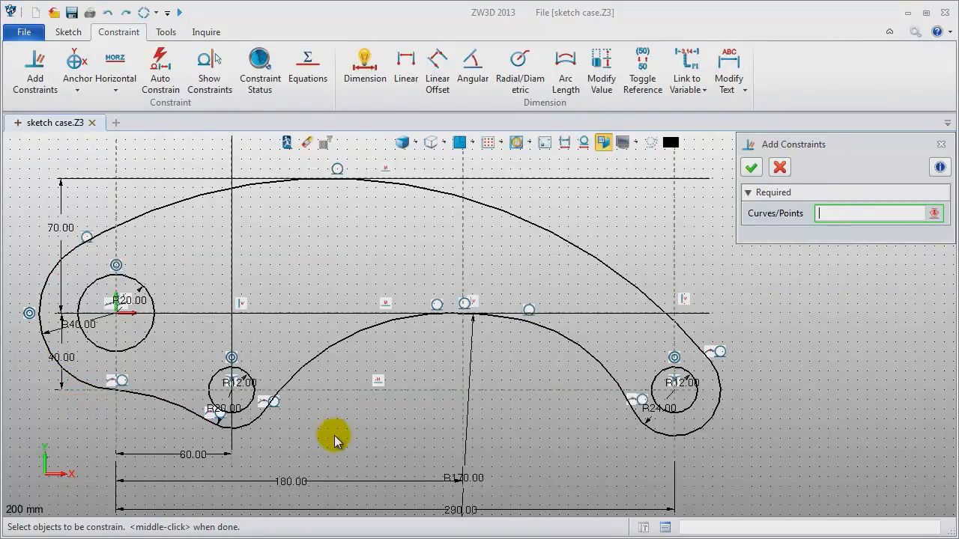
# - Constrain the centre of the 170 mm arc onto the vertical reference line 180 mm from the origin
pyautogui.moveTo(335, 440)
pyautogui.mouseDown(button='middle')
pyautogui.moveTo(328, 312)
pyautogui.moveTo(332, 325)
pyautogui.moveTo(308, 345)
pyautogui.mouseUp(button='middle')
pyautogui.scroll(-2, 334, 322)
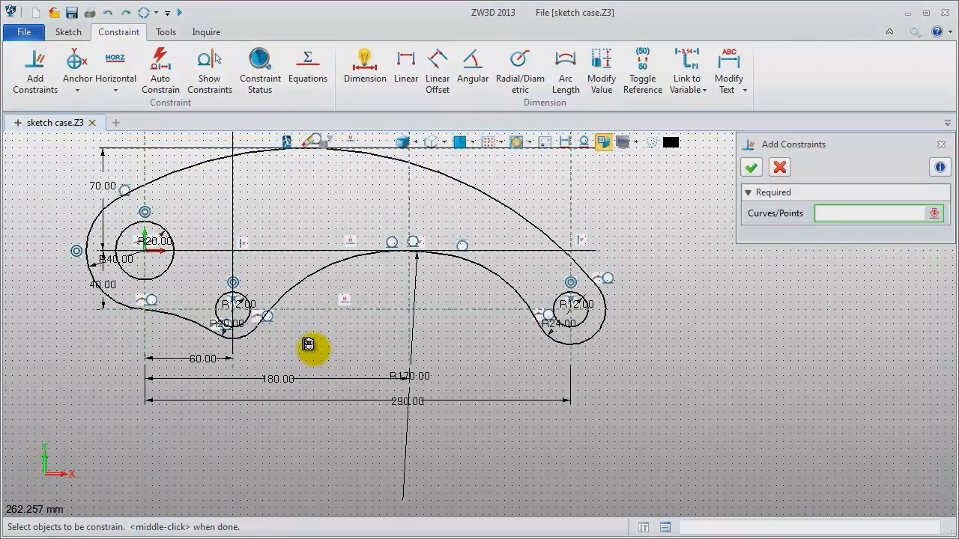
pyautogui.click(402, 502)
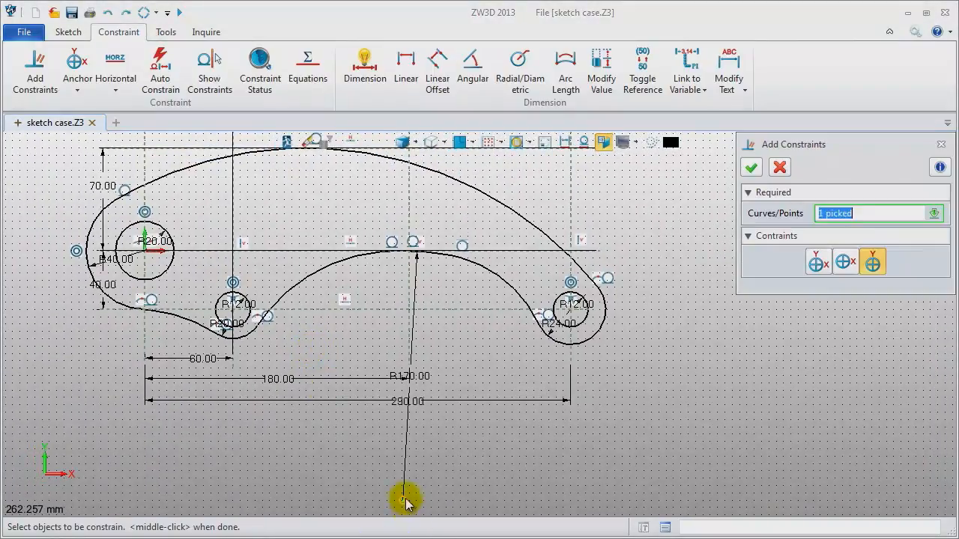
pyautogui.click(413, 292)
pyautogui.middleClick(742, 423)
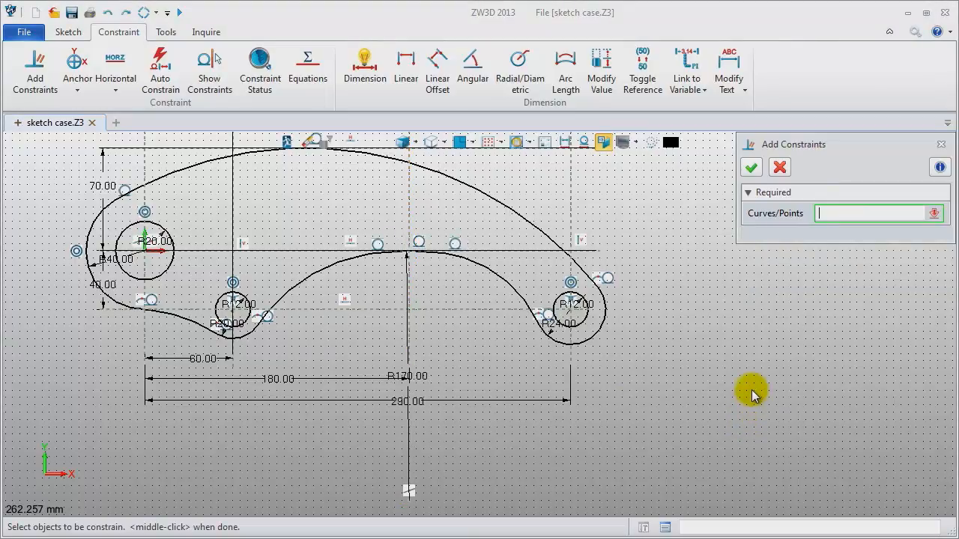
pyautogui.click(939, 145)
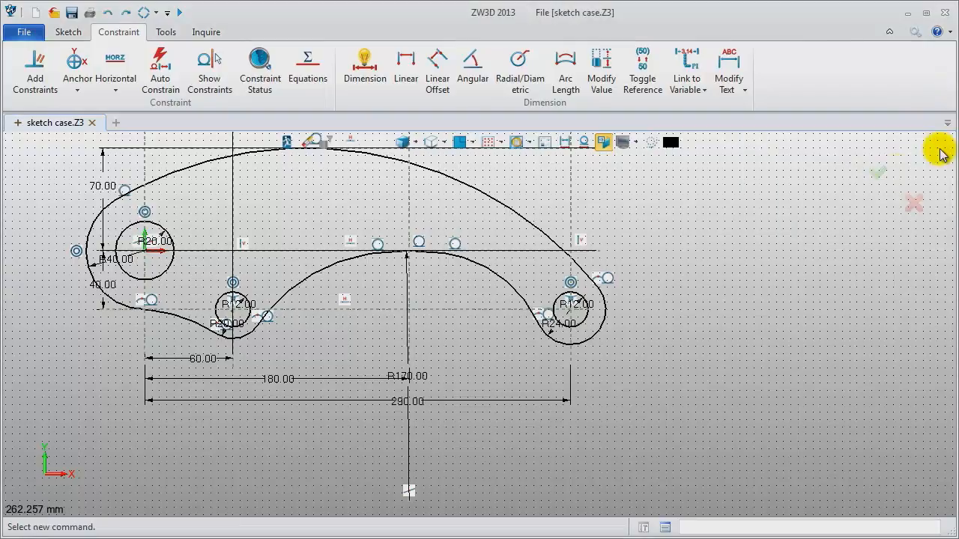
# - Dimension the right connecting arc beside the 24 mm arc with a radius of 24 mm
pyautogui.moveTo(727, 229)
pyautogui.mouseDown(button='middle')
pyautogui.moveTo(706, 252)
pyautogui.moveTo(706, 281)
pyautogui.mouseUp(button='middle')
pyautogui.click(515, 81)
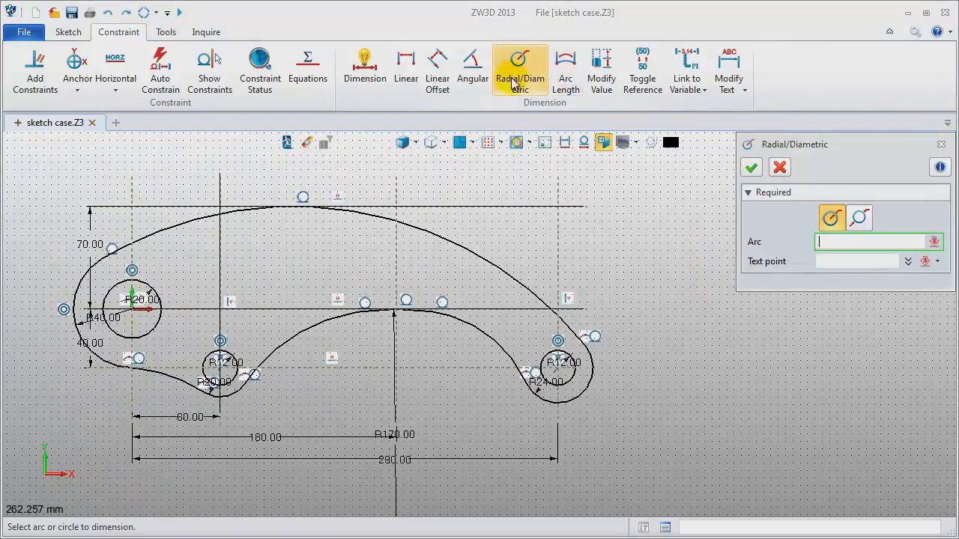
pyautogui.click(497, 351)
pyautogui.click(472, 391)
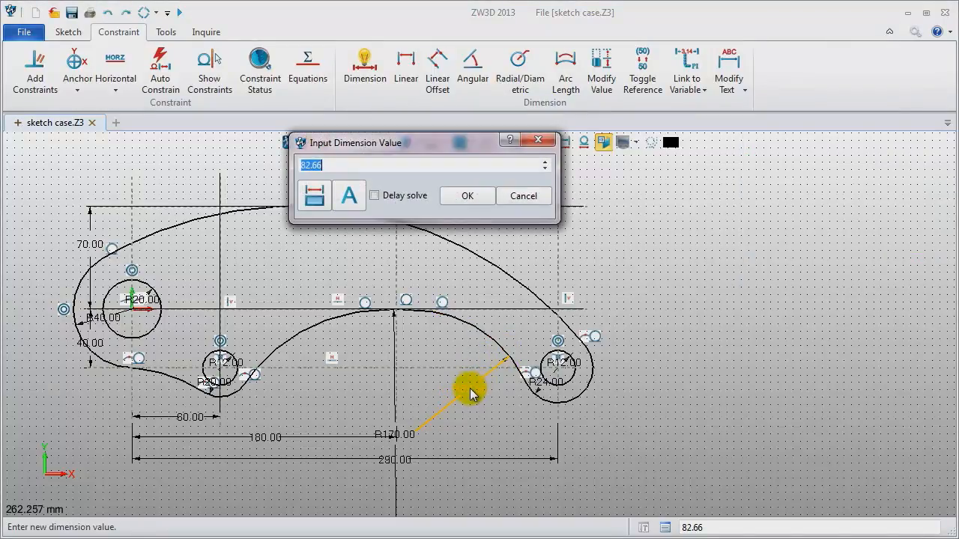
pyautogui.press('Return')
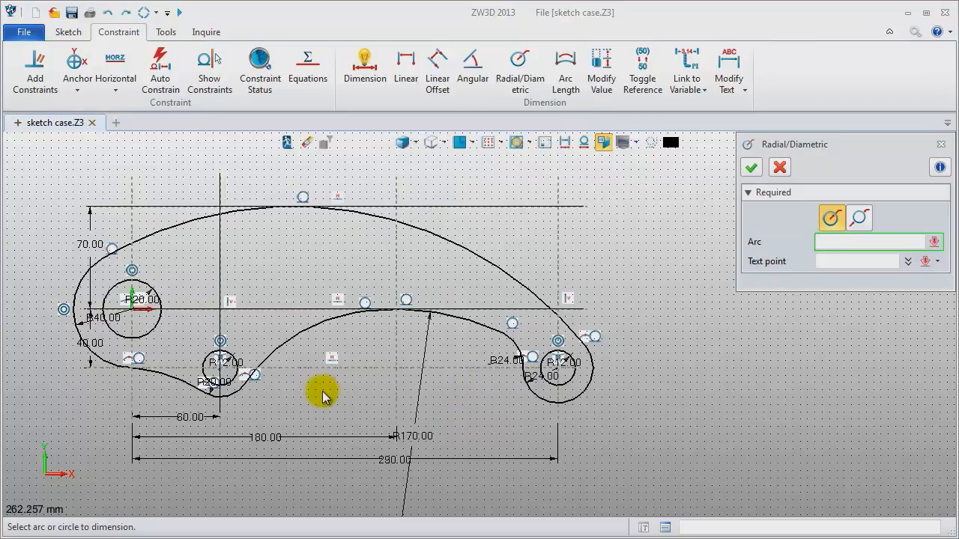
# - Dimension the left connecting arc below the 170 mm arc with a radius of 20 mm
pyautogui.click(276, 361)
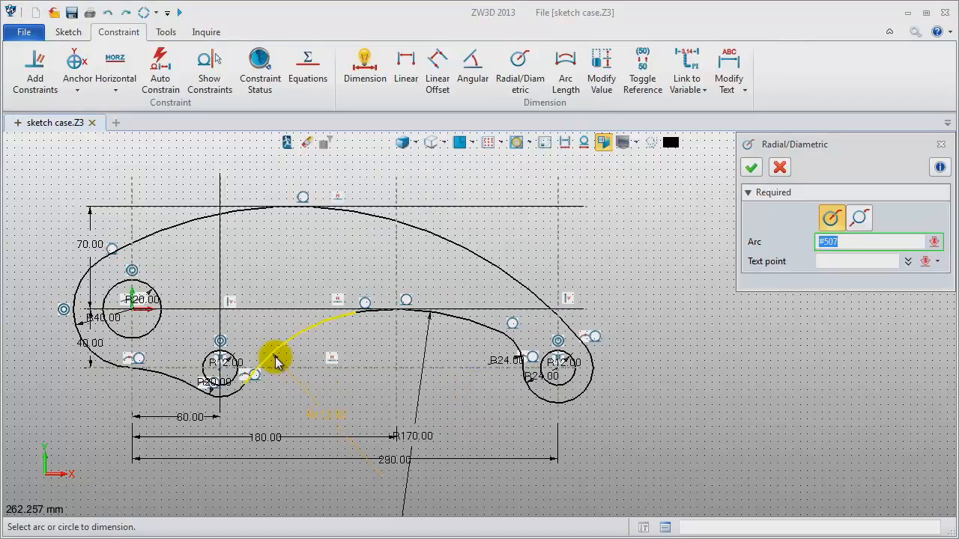
pyautogui.click(304, 398)
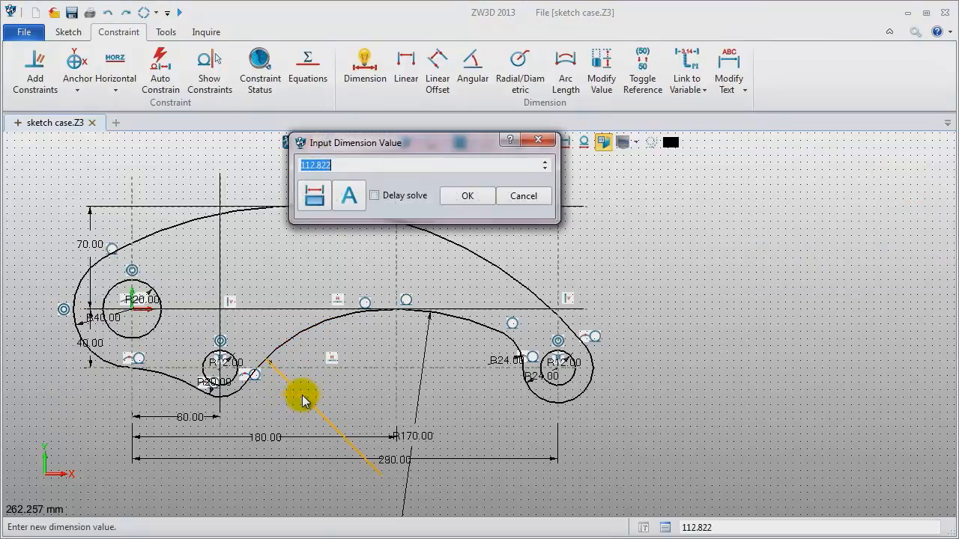
pyautogui.write('20')
pyautogui.press('Return')
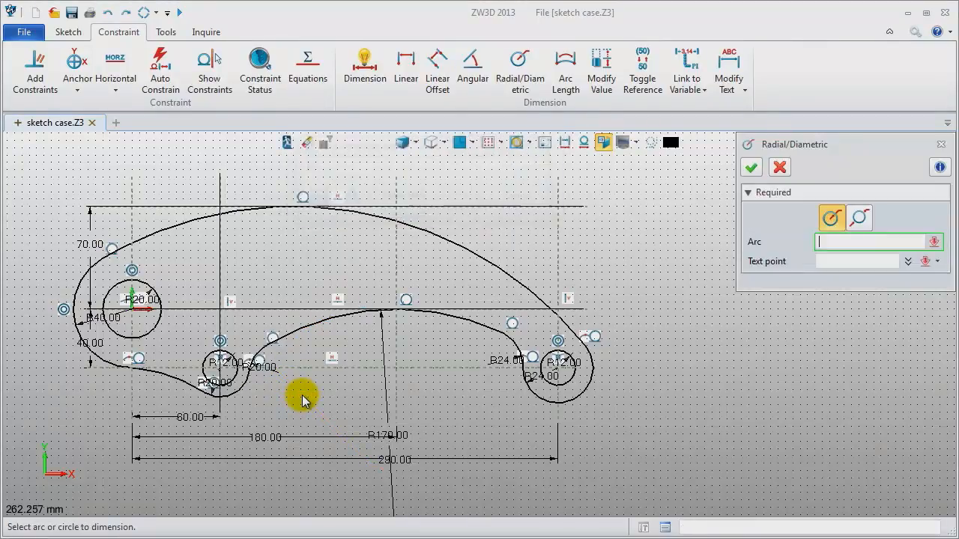
# - Dimension the lower-left arc joining the 40 mm and 20 mm arcs with a radius of 75 mm
pyautogui.click(168, 384)
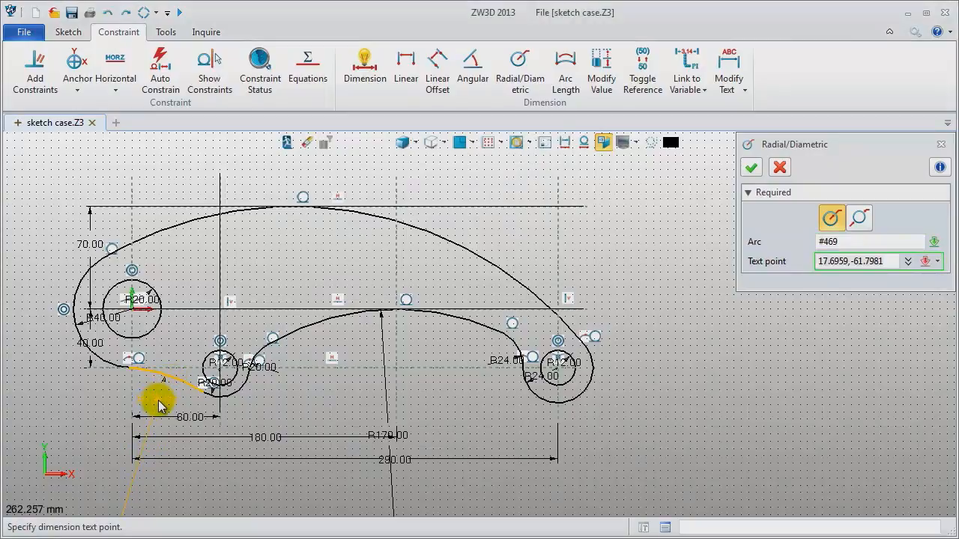
pyautogui.click(157, 405)
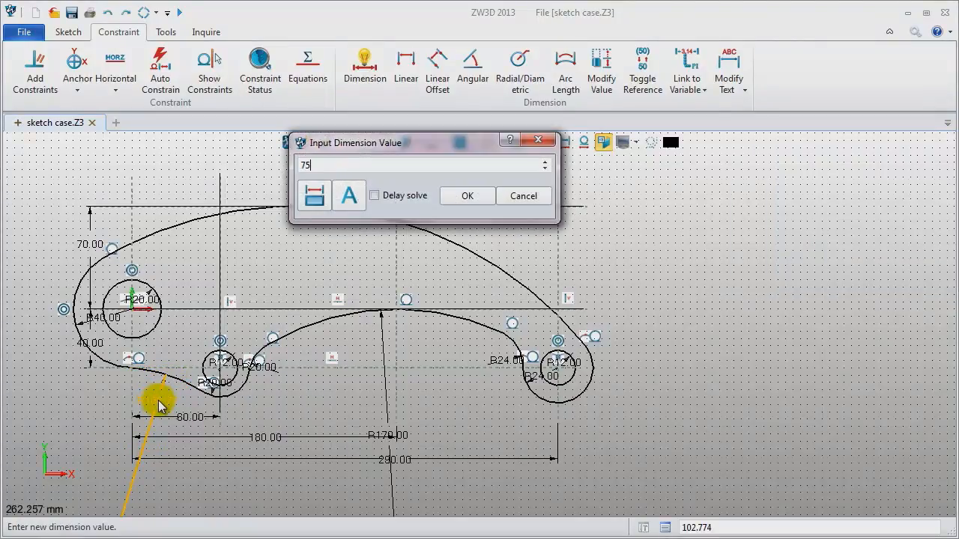
pyautogui.press('Return')
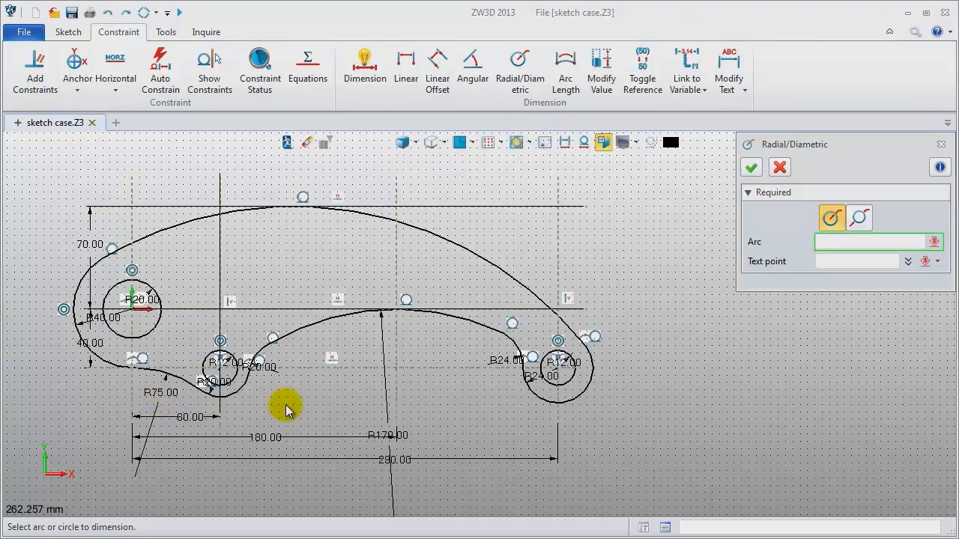
pyautogui.scroll(1, 292, 403)
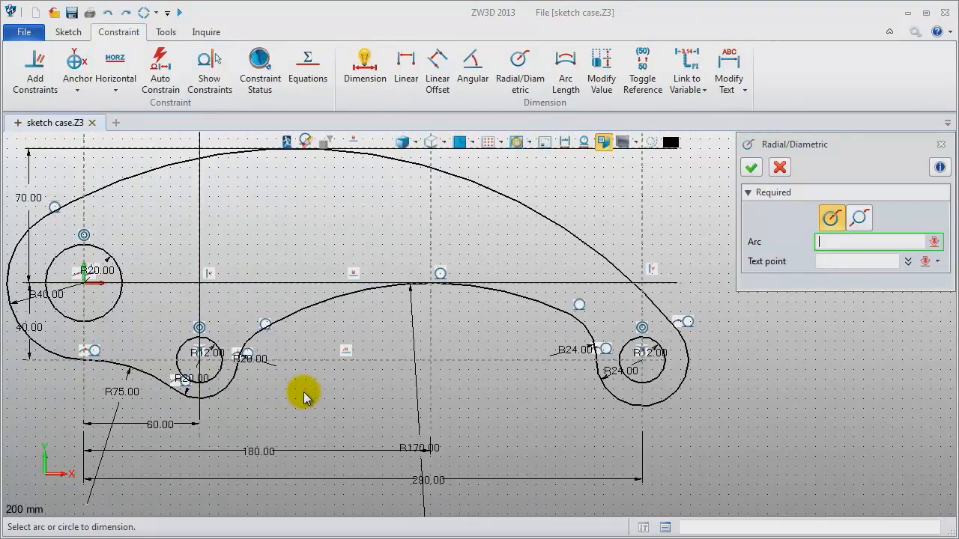
pyautogui.moveTo(303, 393); pyautogui.dragTo(321, 393, button='middle')
pyautogui.click(941, 143)
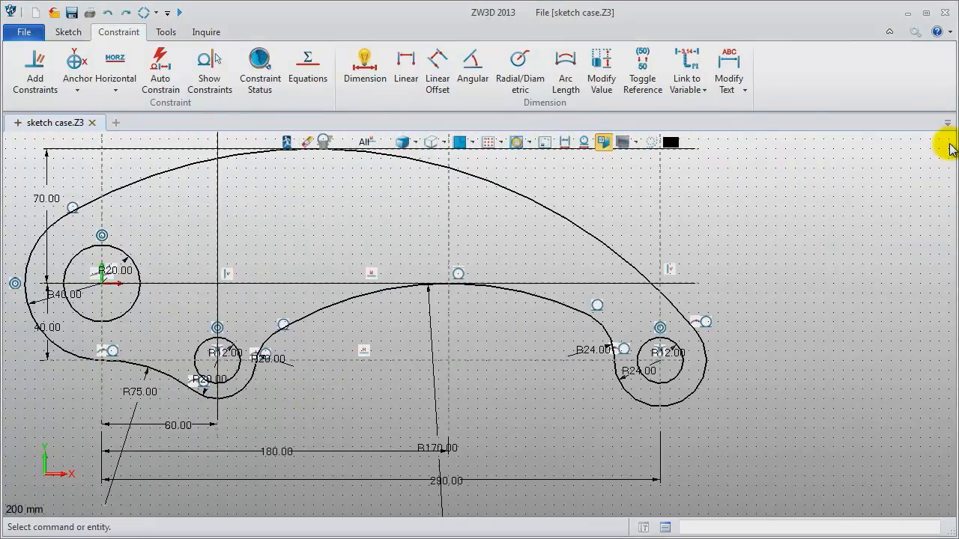
# - Check the sketch's constraint status and hide all dimensions and constraint symbols
pyautogui.moveTo(826, 197); pyautogui.dragTo(810, 229, button='middle')
pyautogui.scroll(-1, 593, 232)
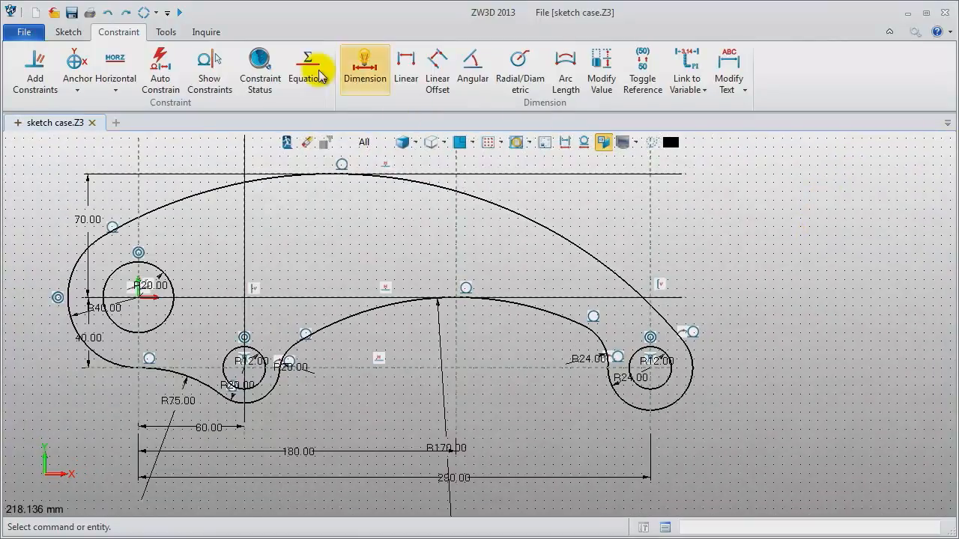
pyautogui.click(259, 71)
pyautogui.click(562, 143)
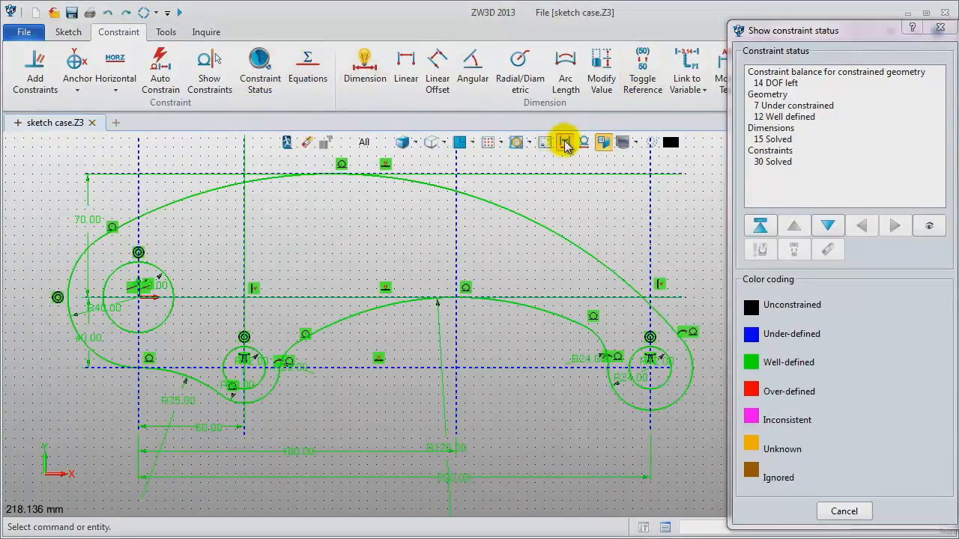
pyautogui.click(584, 143)
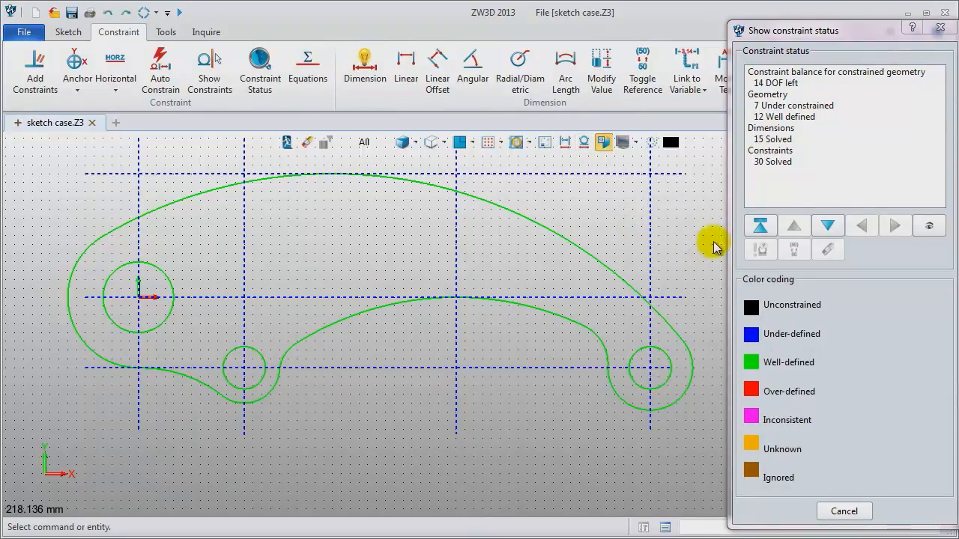
pyautogui.click(940, 27)
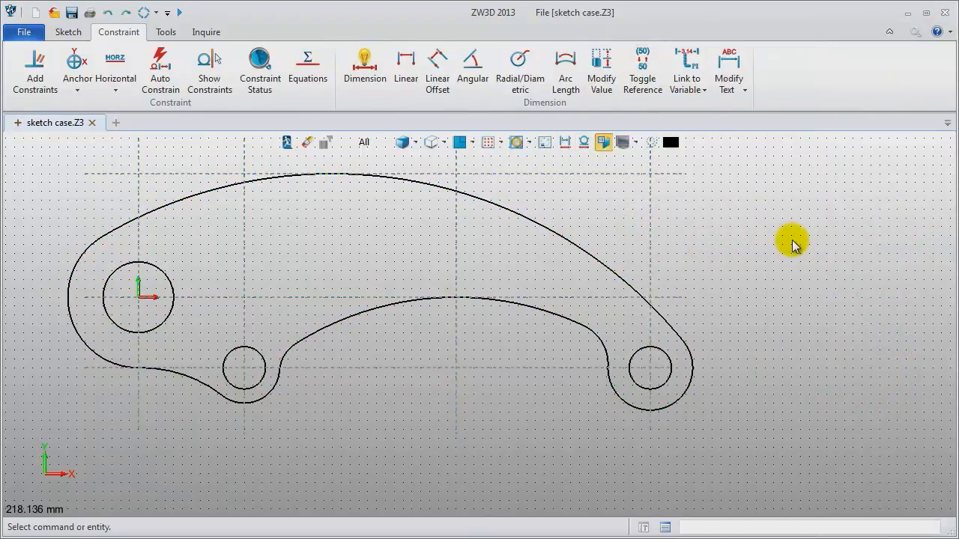
pyautogui.moveTo(795, 244); pyautogui.dragTo(837, 277, button='middle')
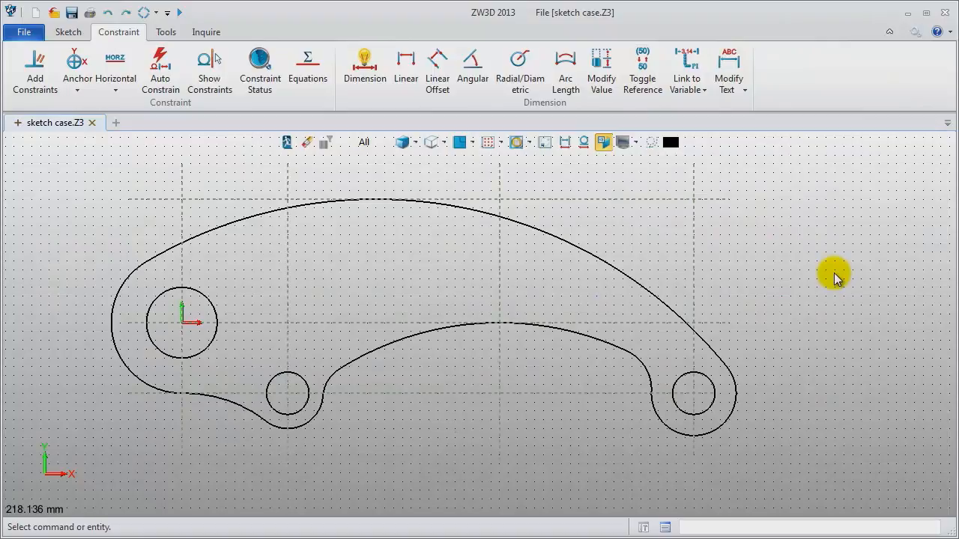